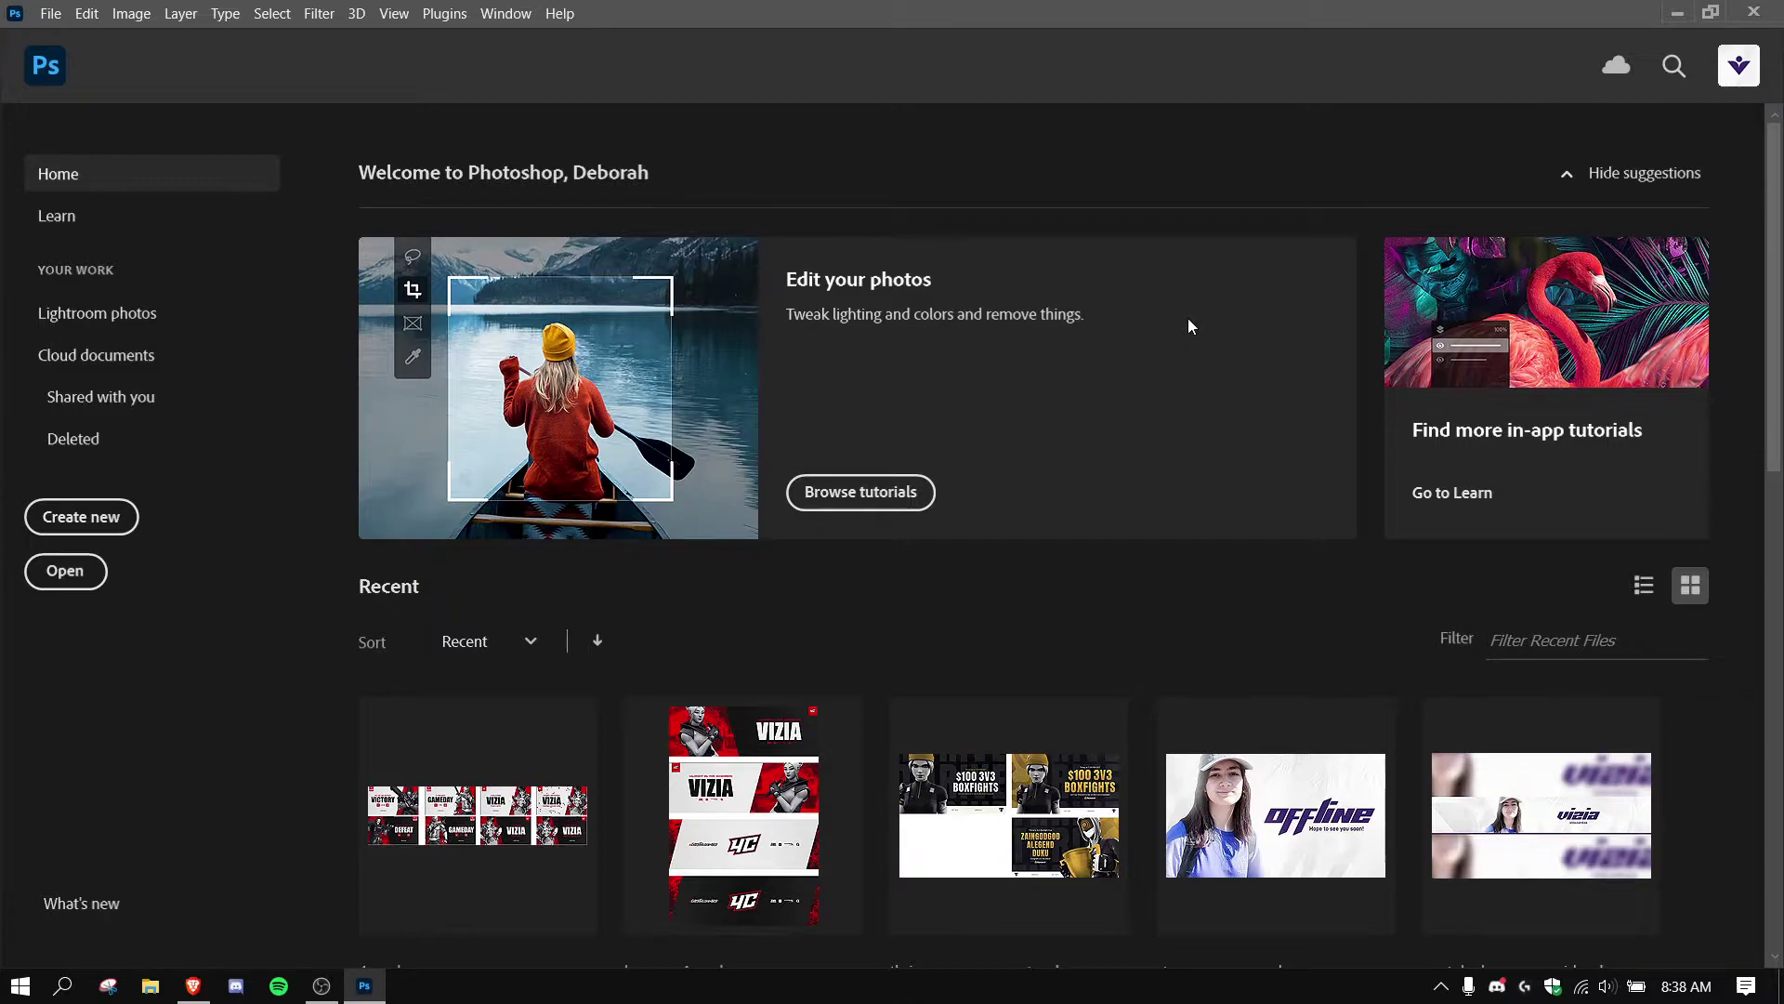
# Bring up the Behance reference navy banner with name, job title, e-mail and logo in the browser.
pyautogui.click(193, 985)
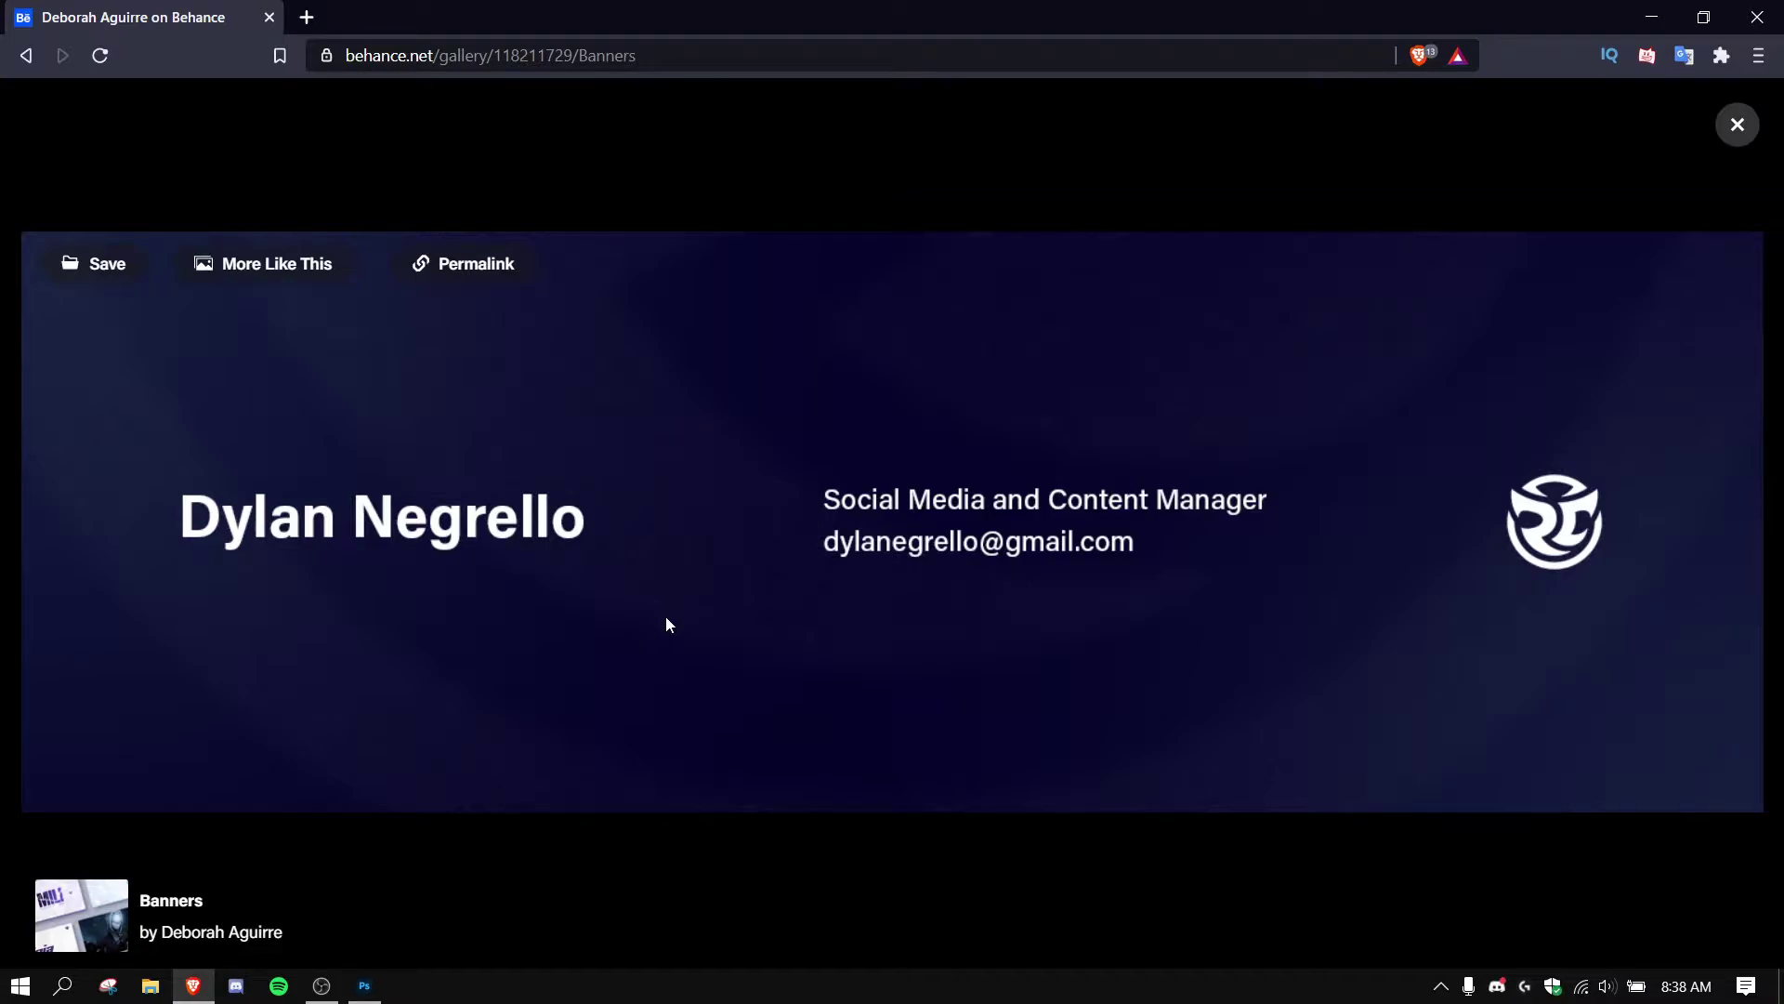
# Create a new 3000 x 1000 px RGB Color document at 72 ppi, Untitled-1.
pyautogui.click(365, 985)
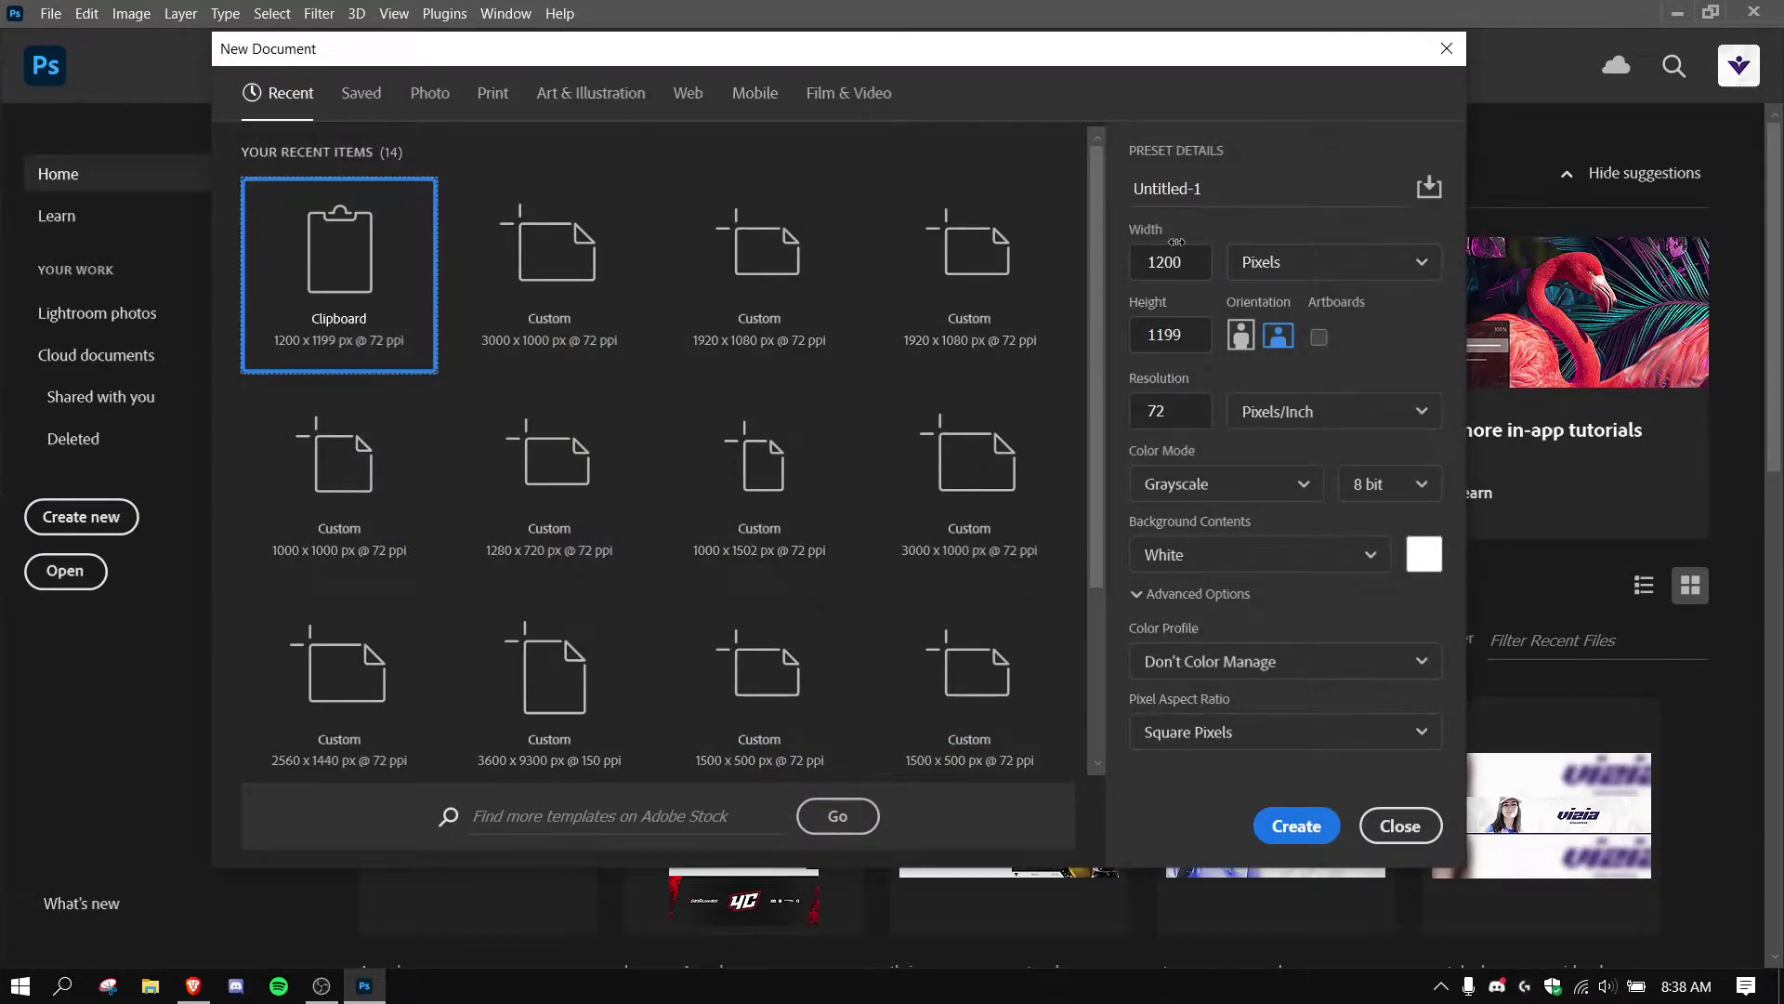
pyautogui.write('3000')
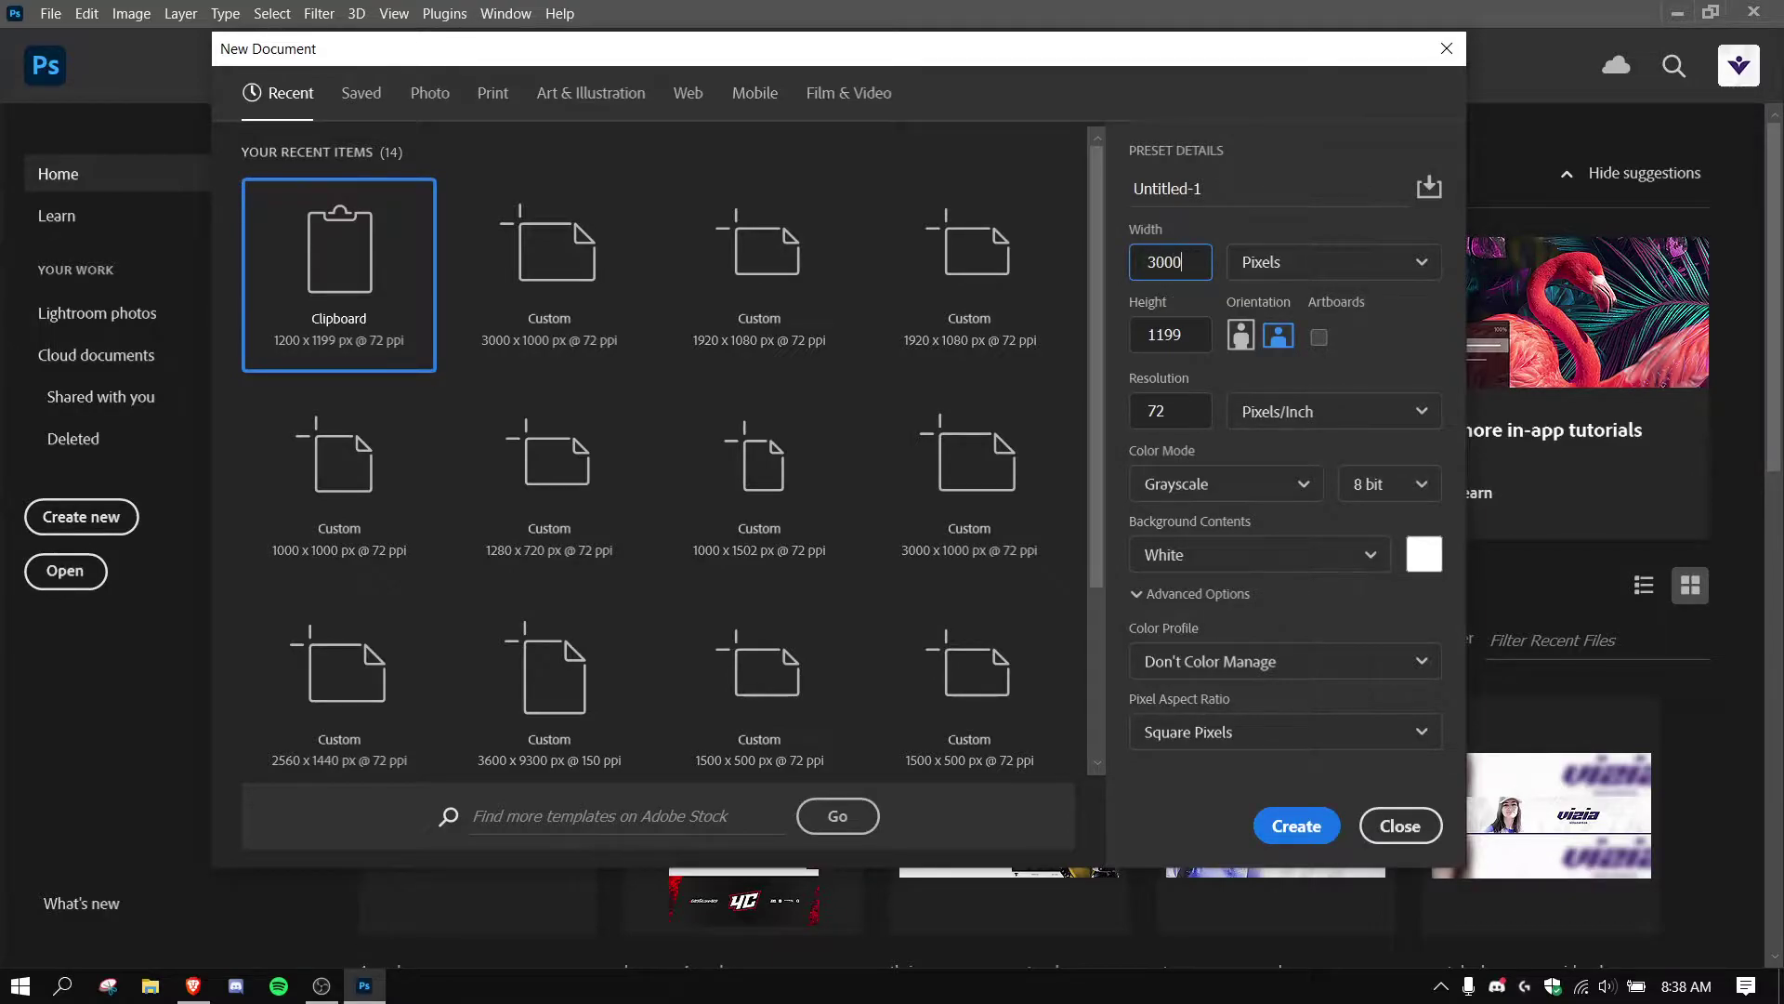
pyautogui.press('Tab')
pyautogui.press('Tab')
pyautogui.write('100')
pyautogui.click(1227, 484)
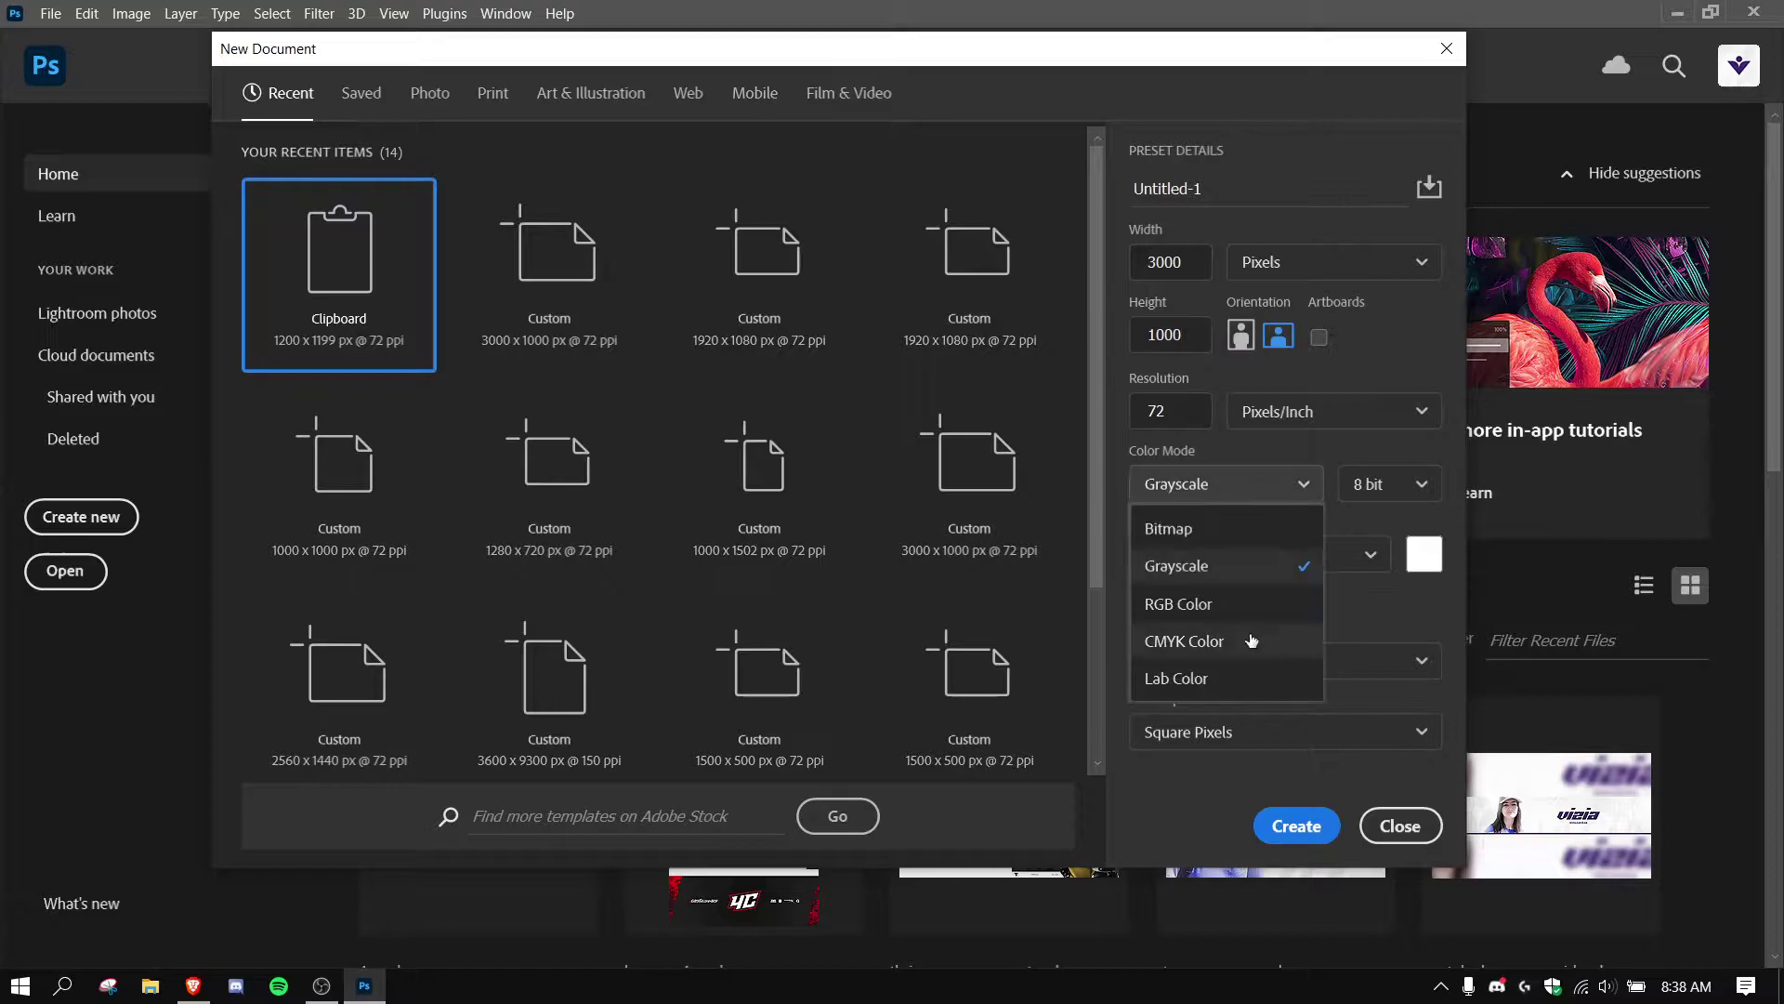
pyautogui.click(1217, 602)
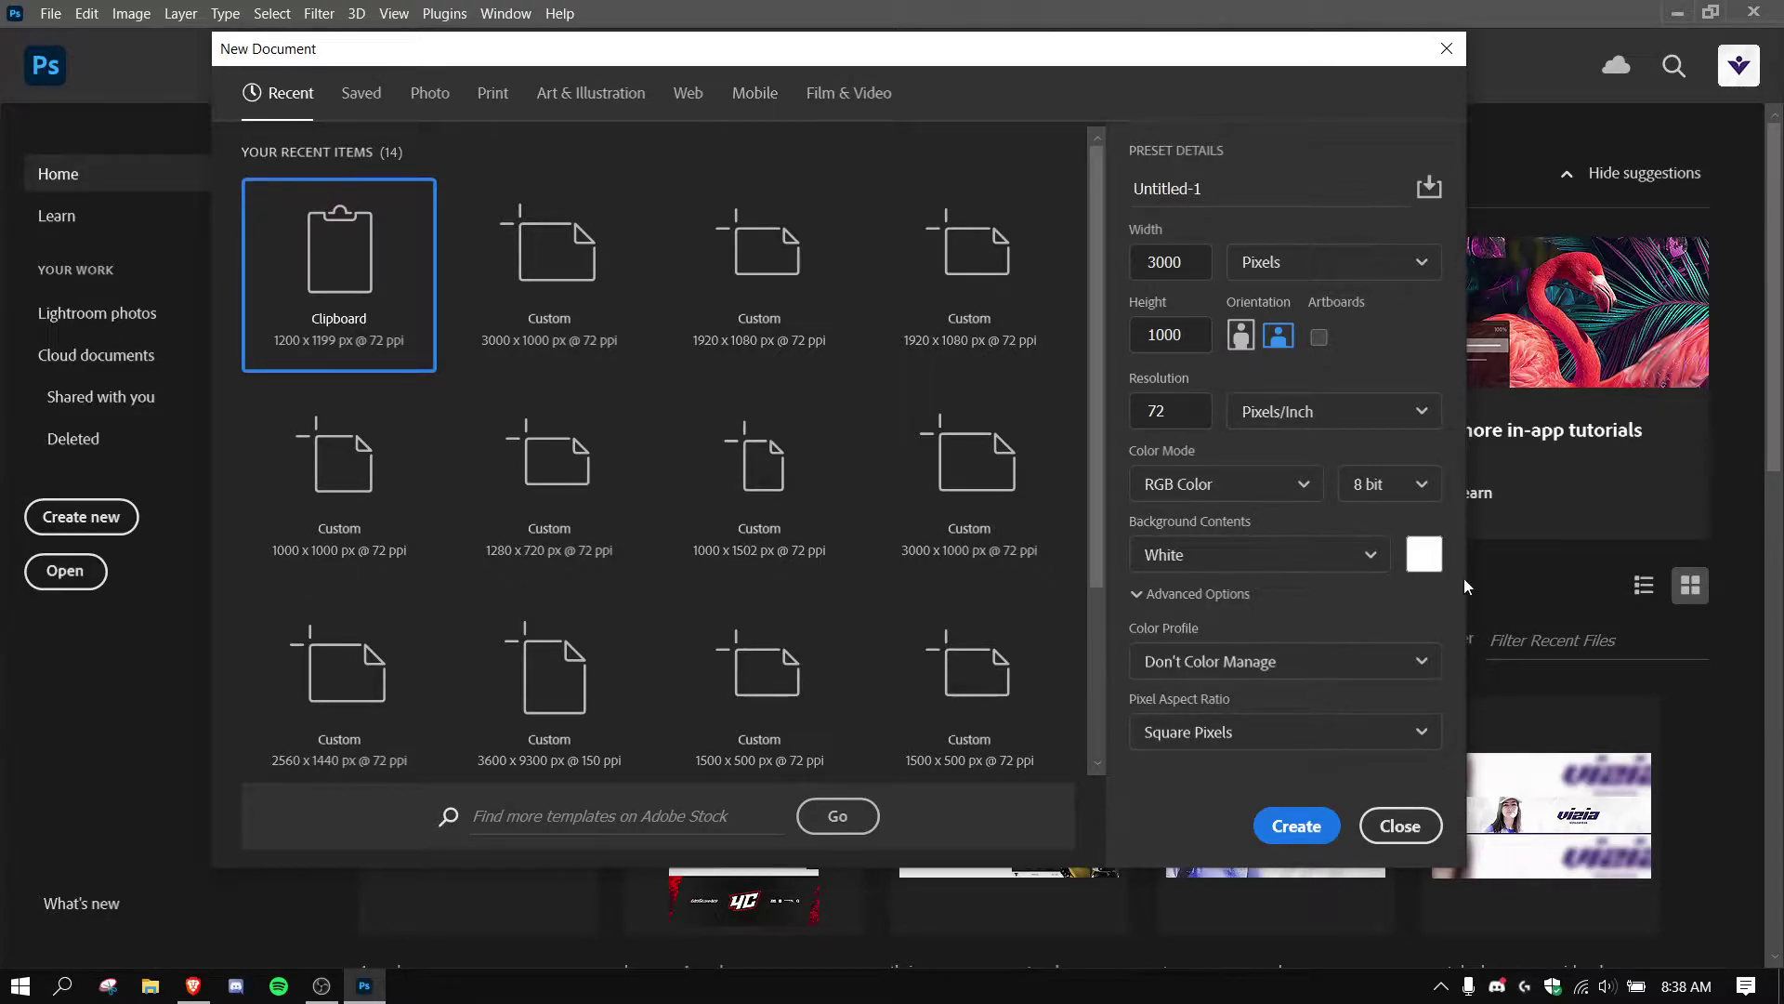
pyautogui.click(1313, 829)
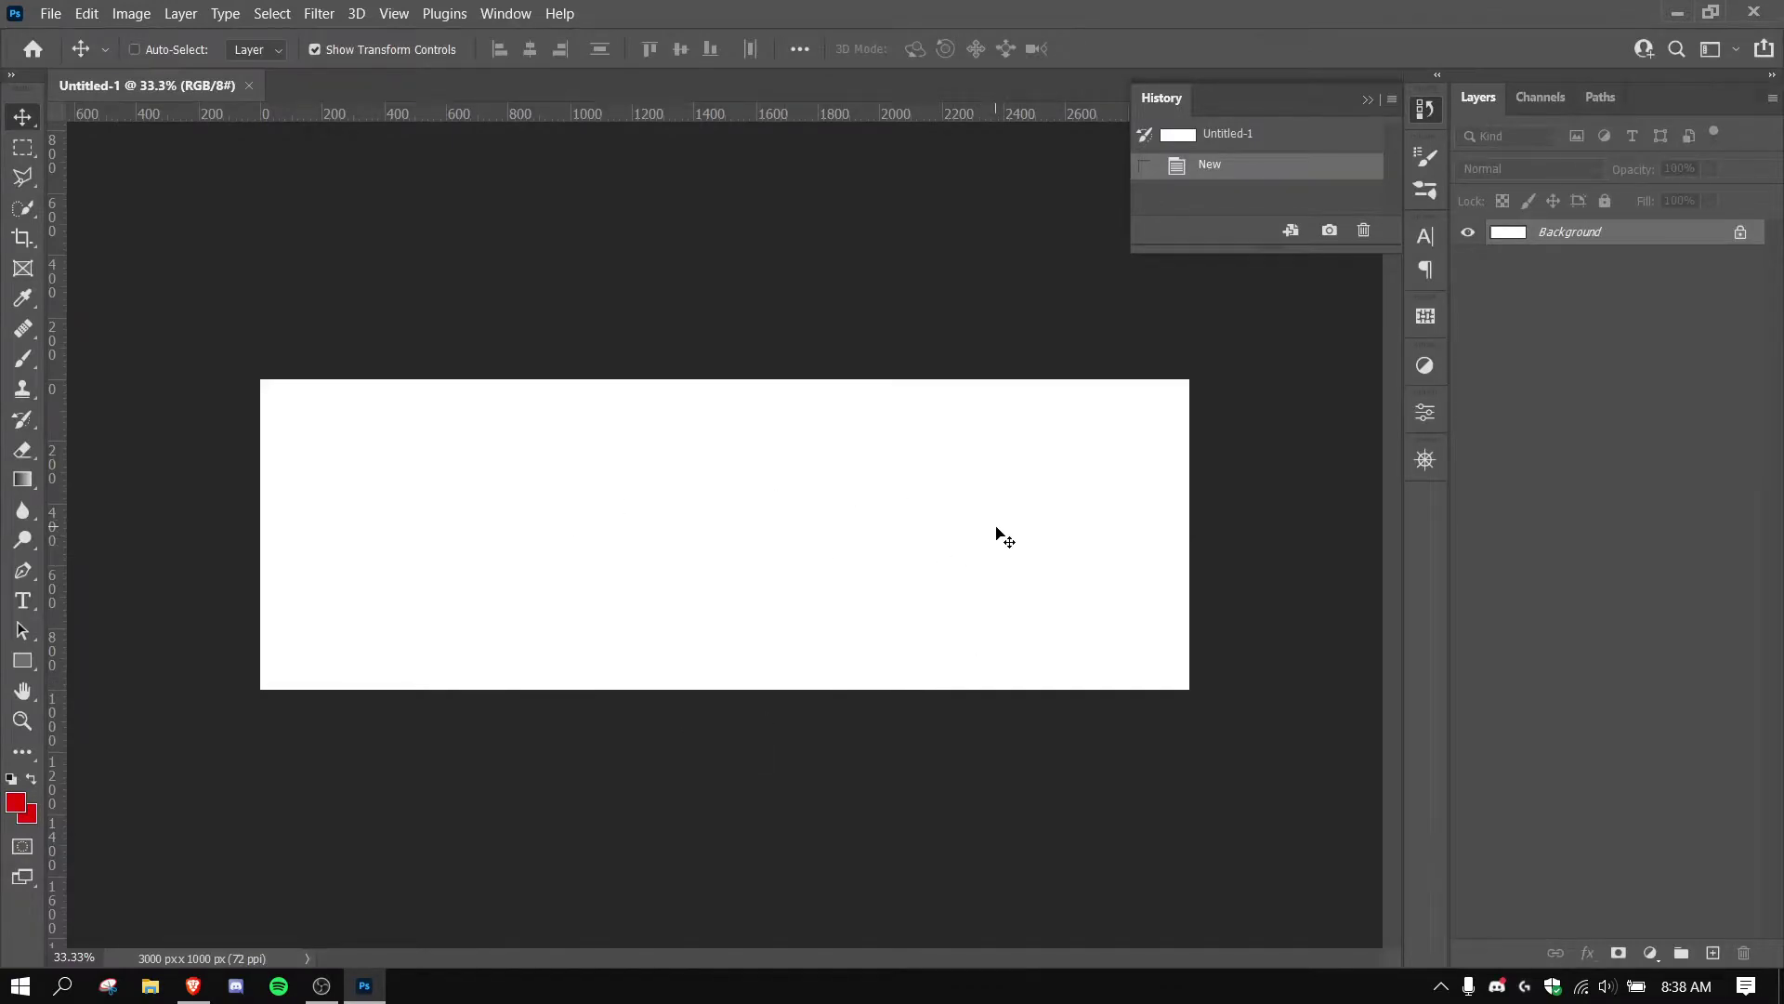
# Open coolors.co in a new tab and generate palettes until dark navy blues appear.
pyautogui.click(197, 978)
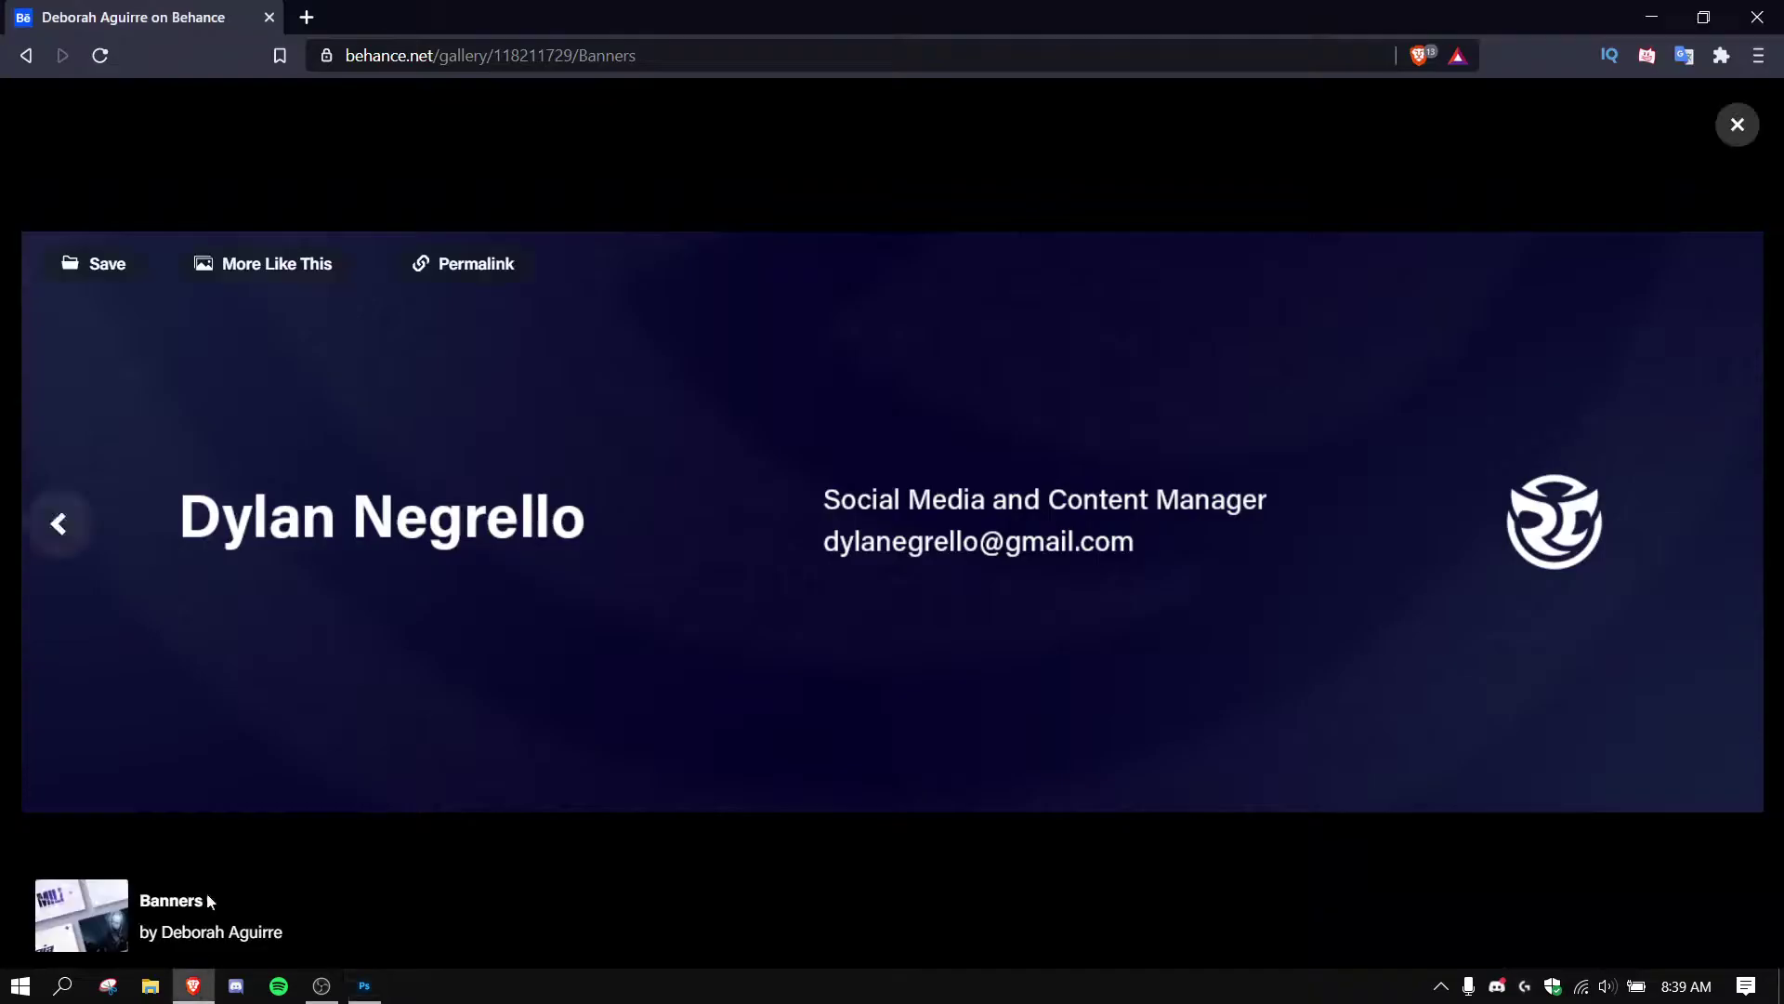
pyautogui.click(303, 15)
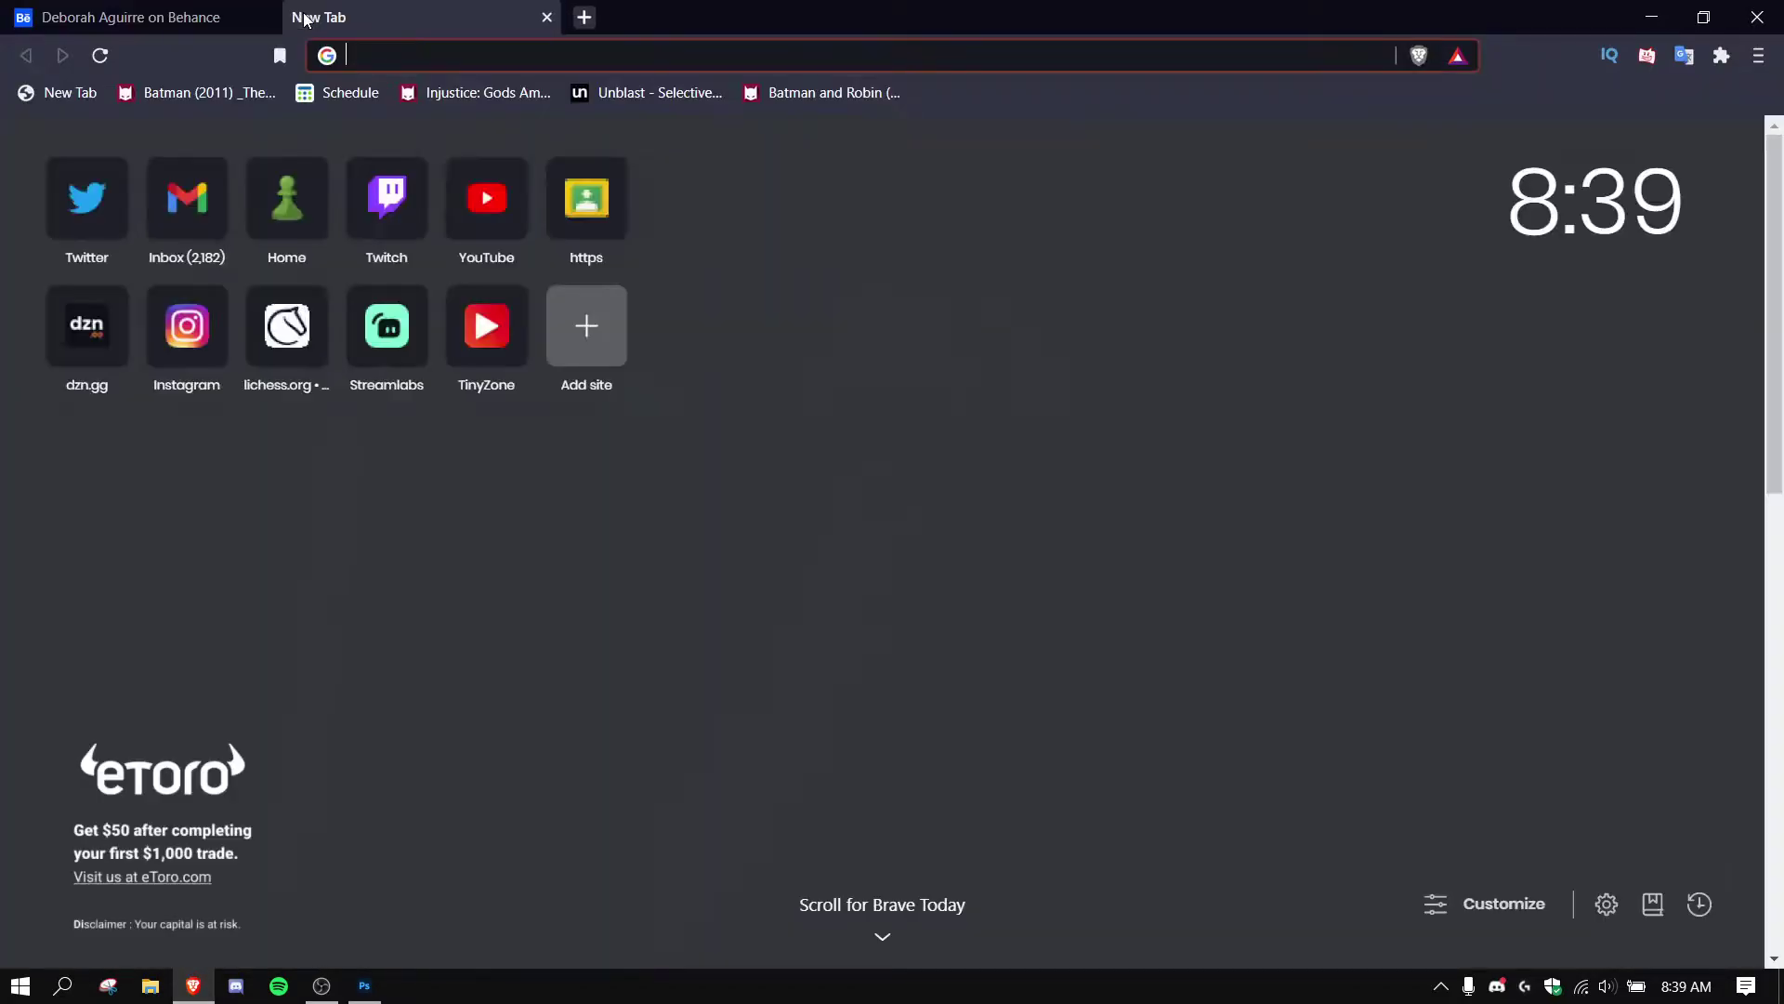
pyautogui.write('coolors.co/d1d1d1-dbdbdb-85c7f2-636363-4c4c4c')
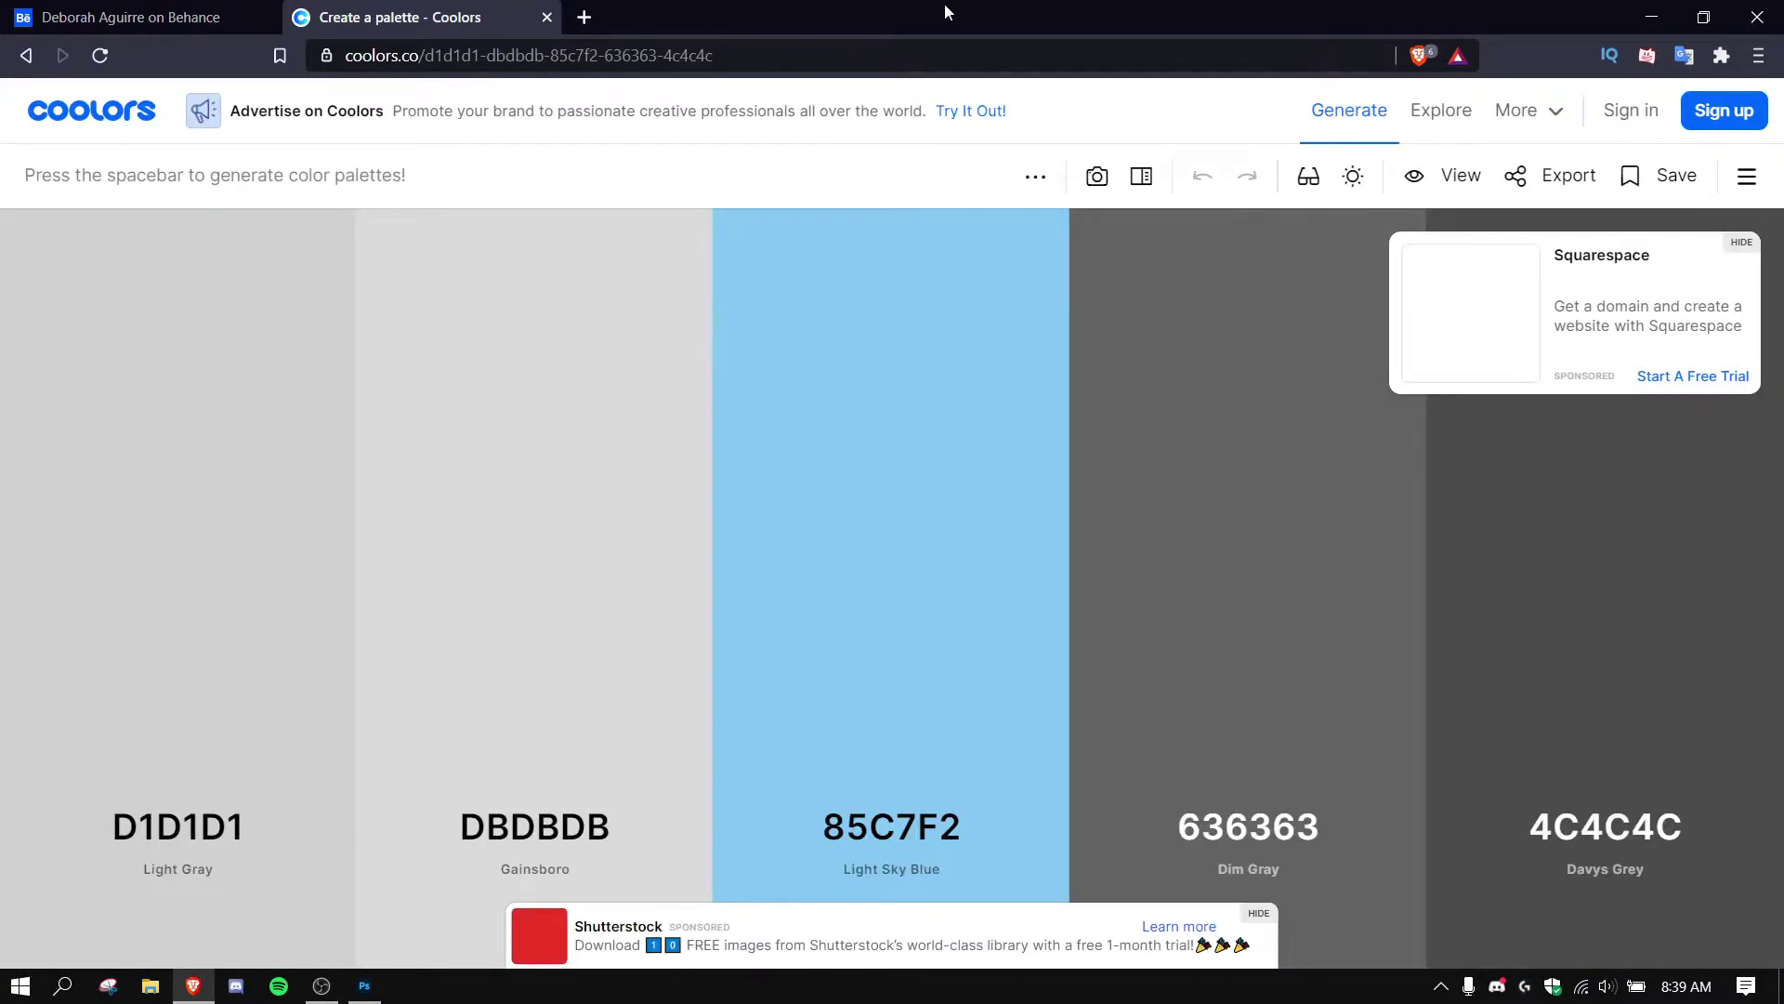
pyautogui.press('space')
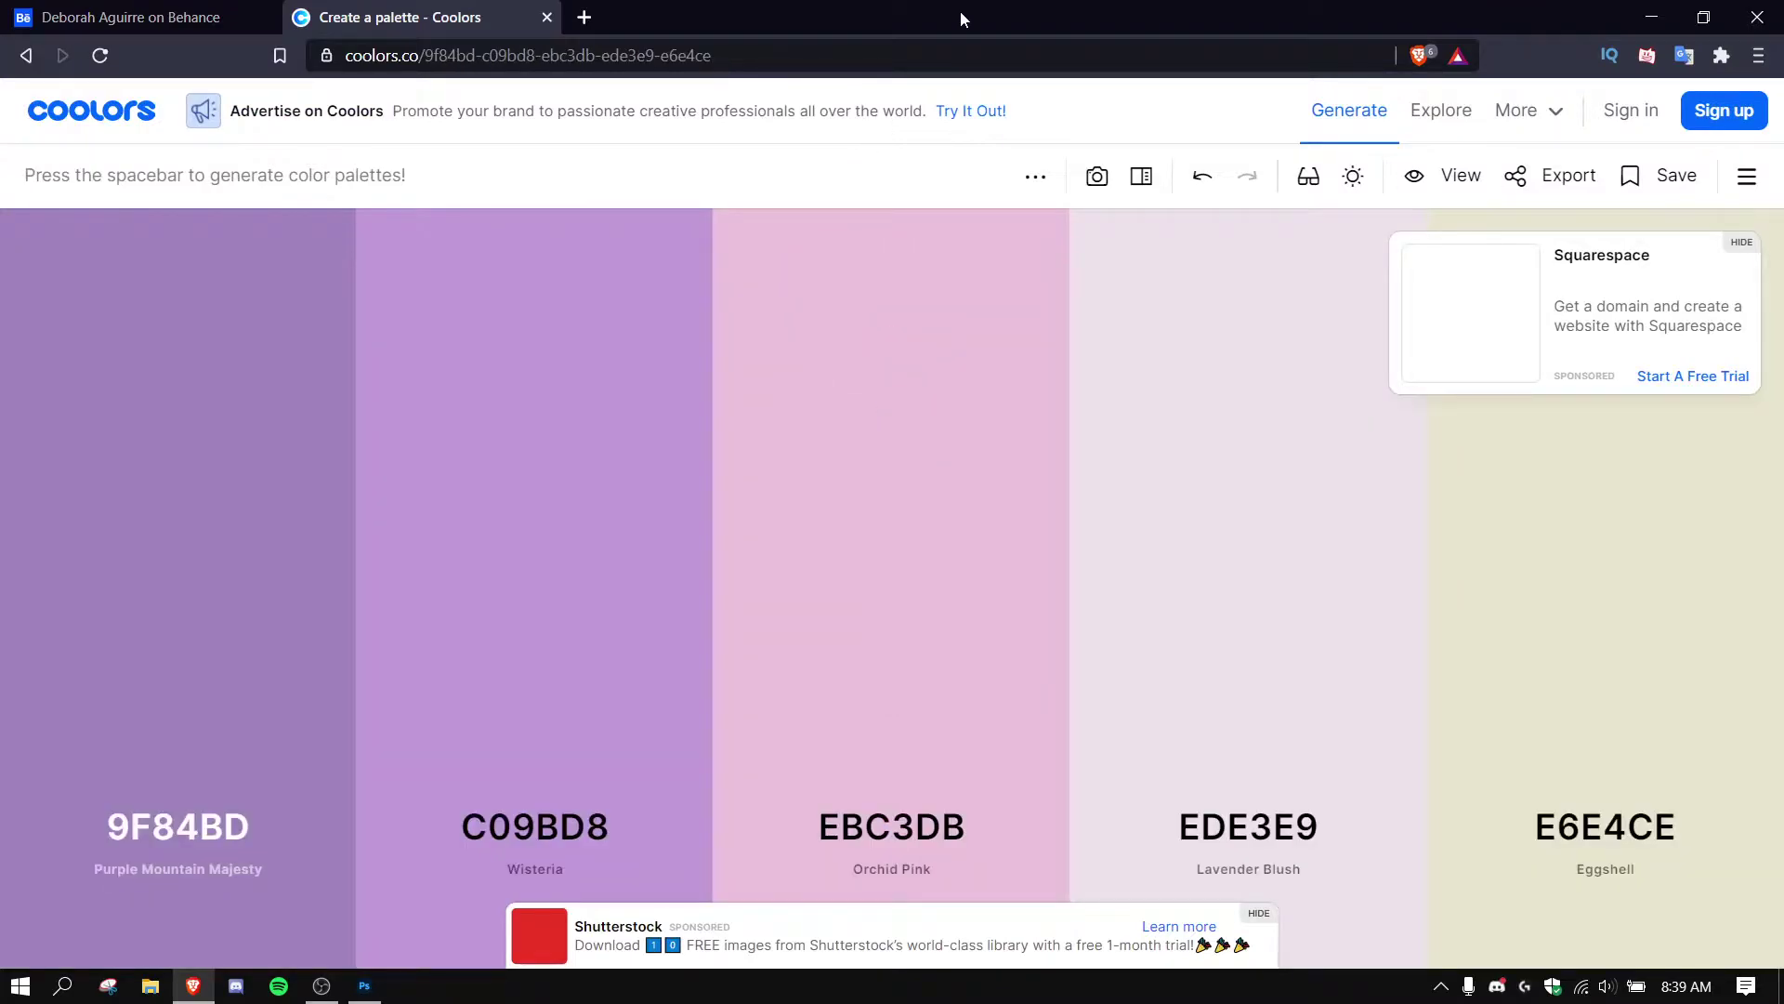
pyautogui.press('space')
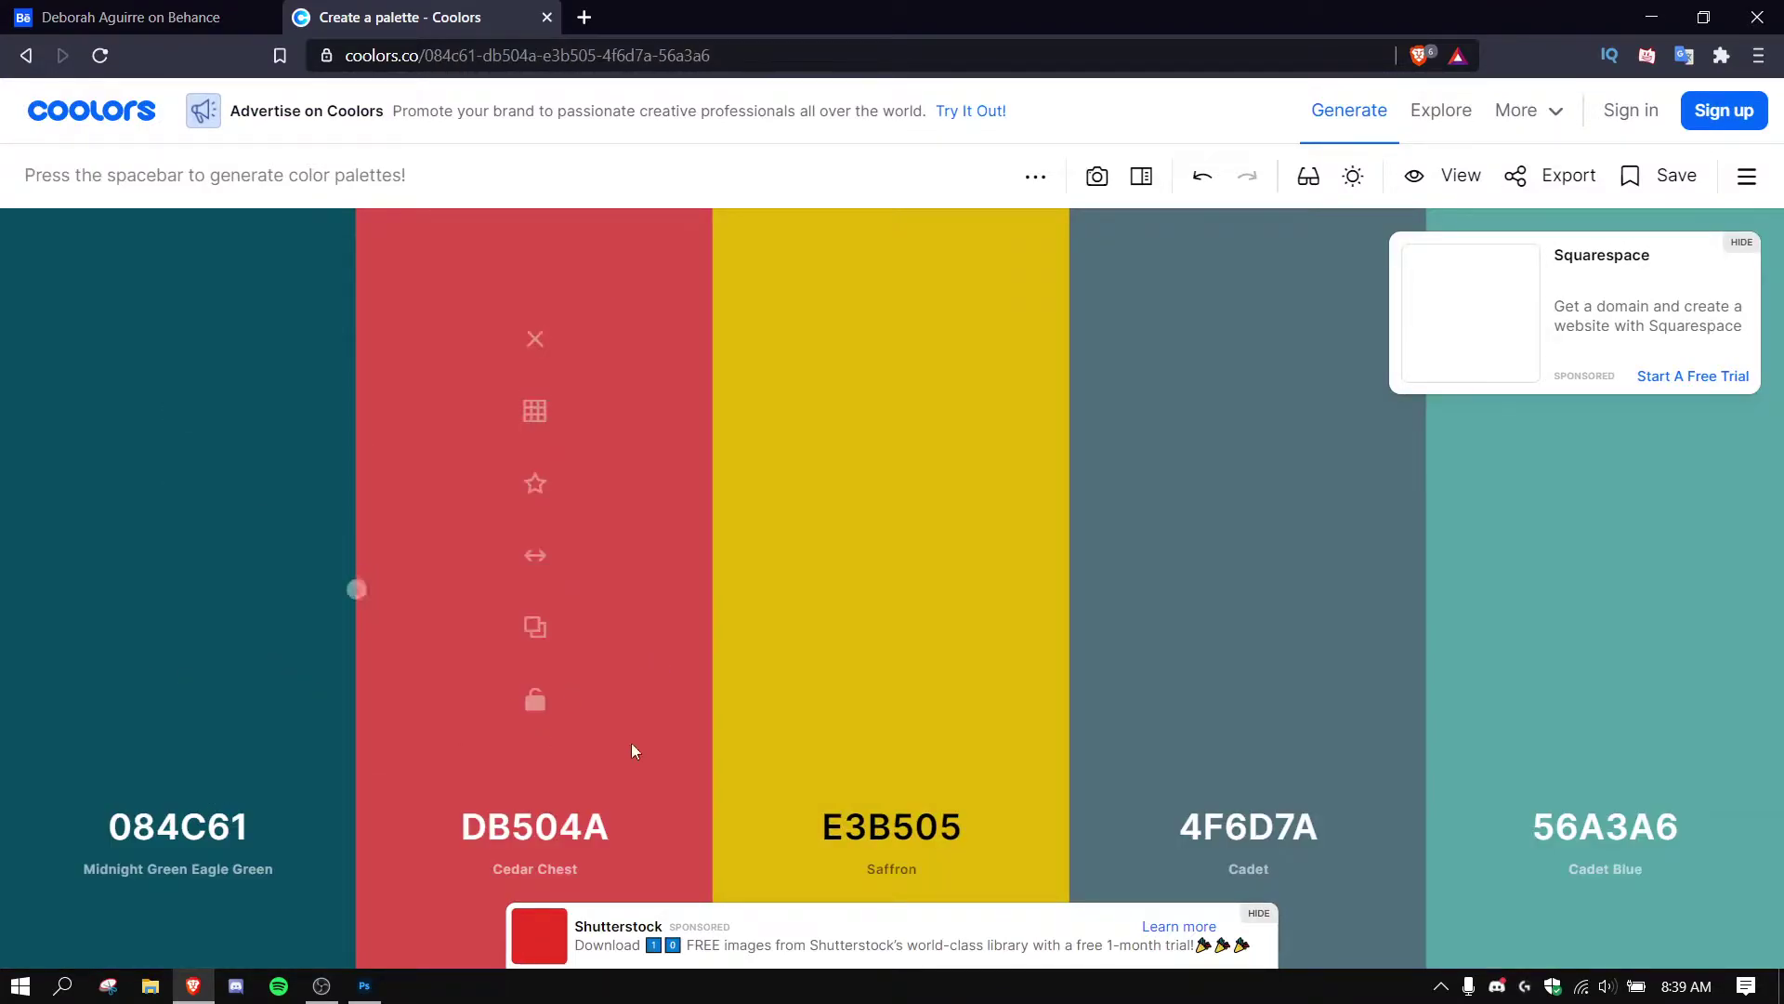
pyautogui.press('space')
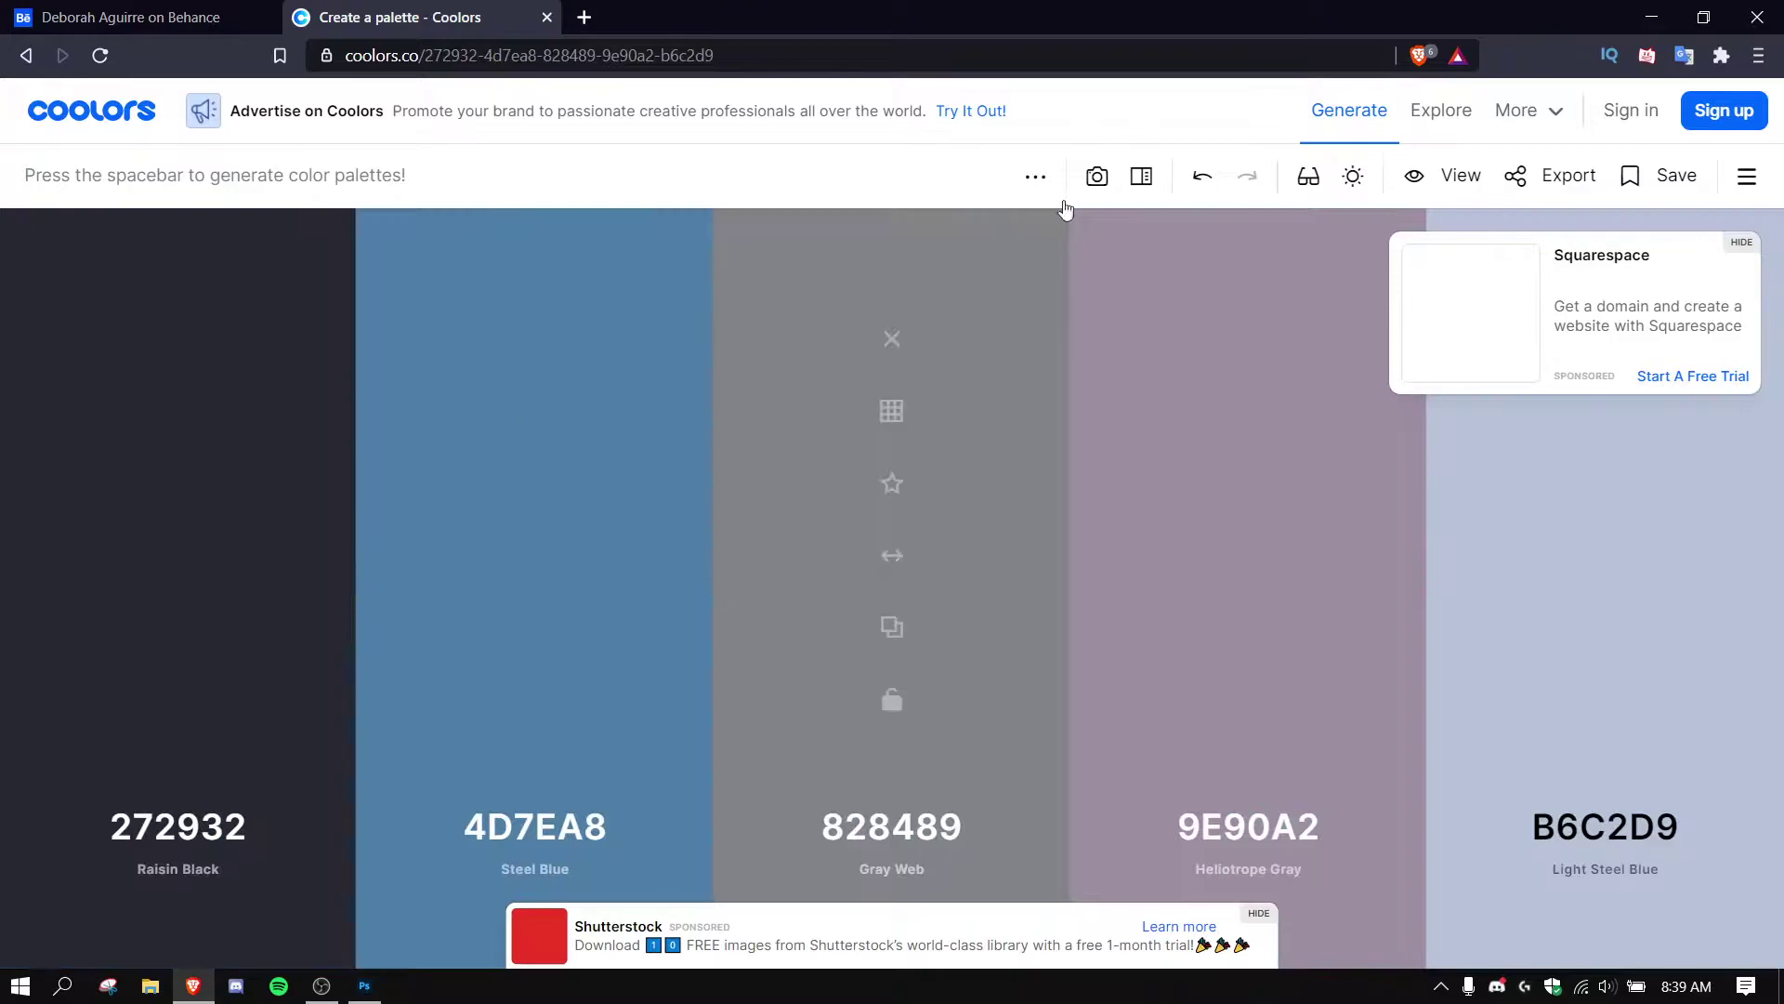
pyautogui.press('space')
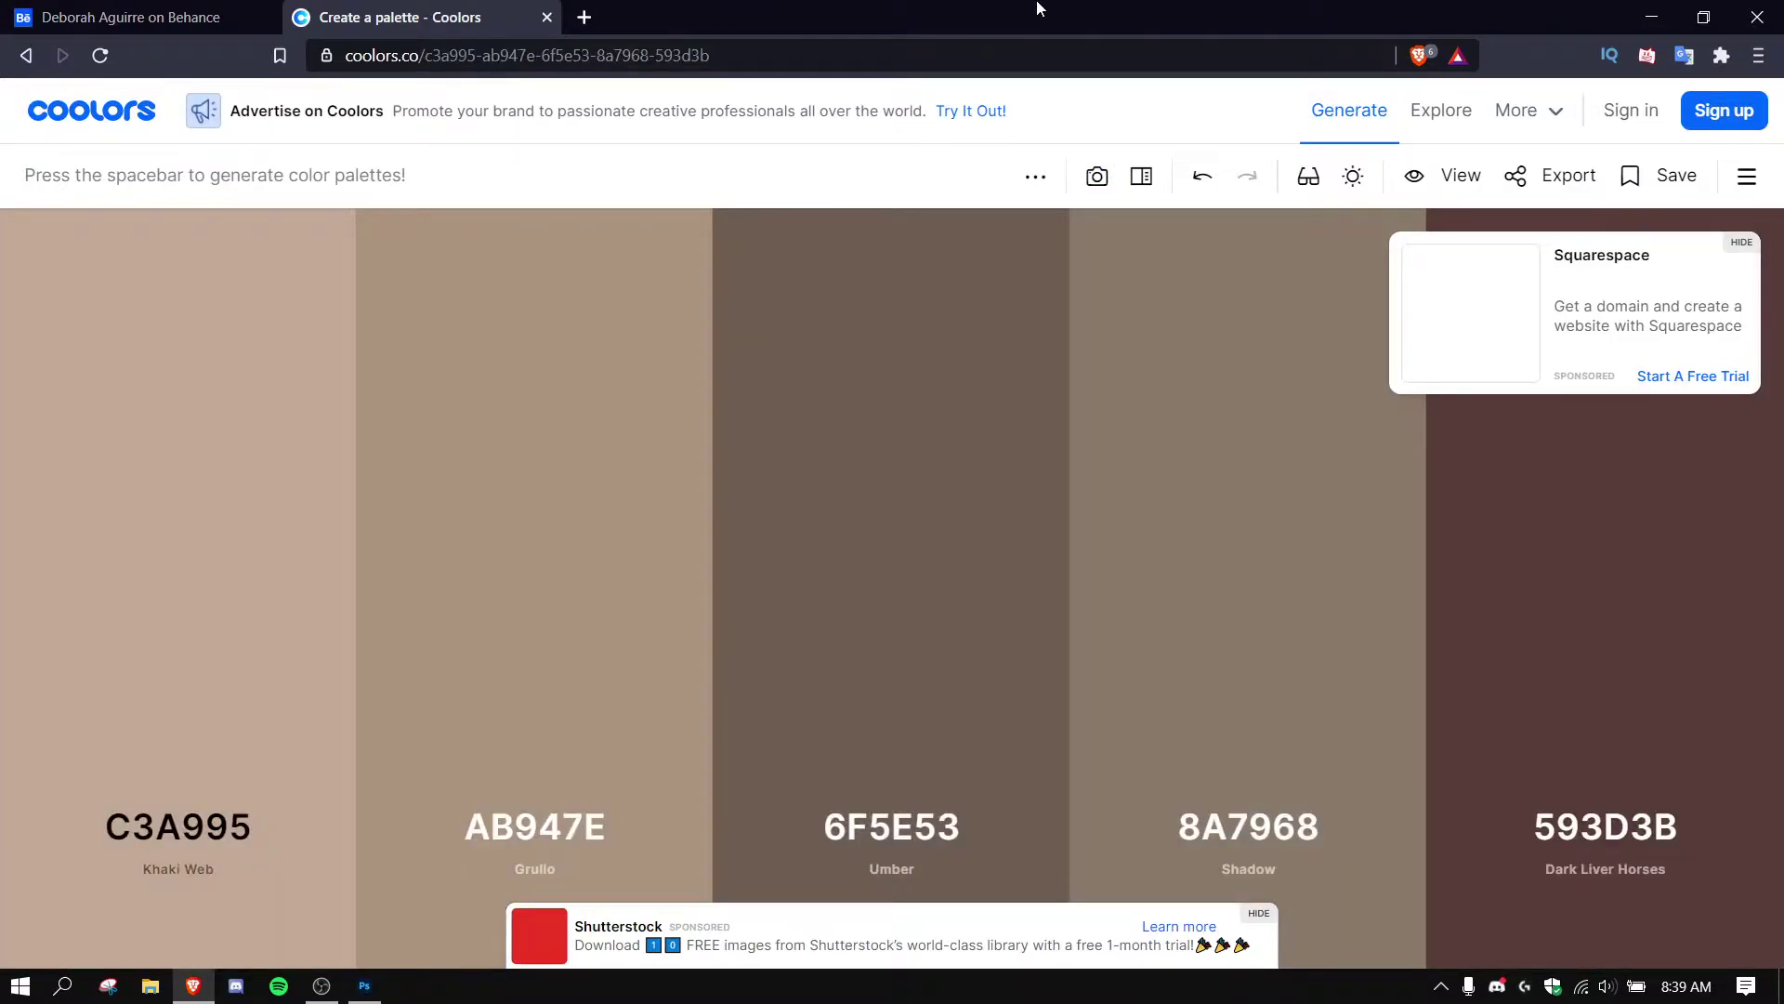
pyautogui.press('space')
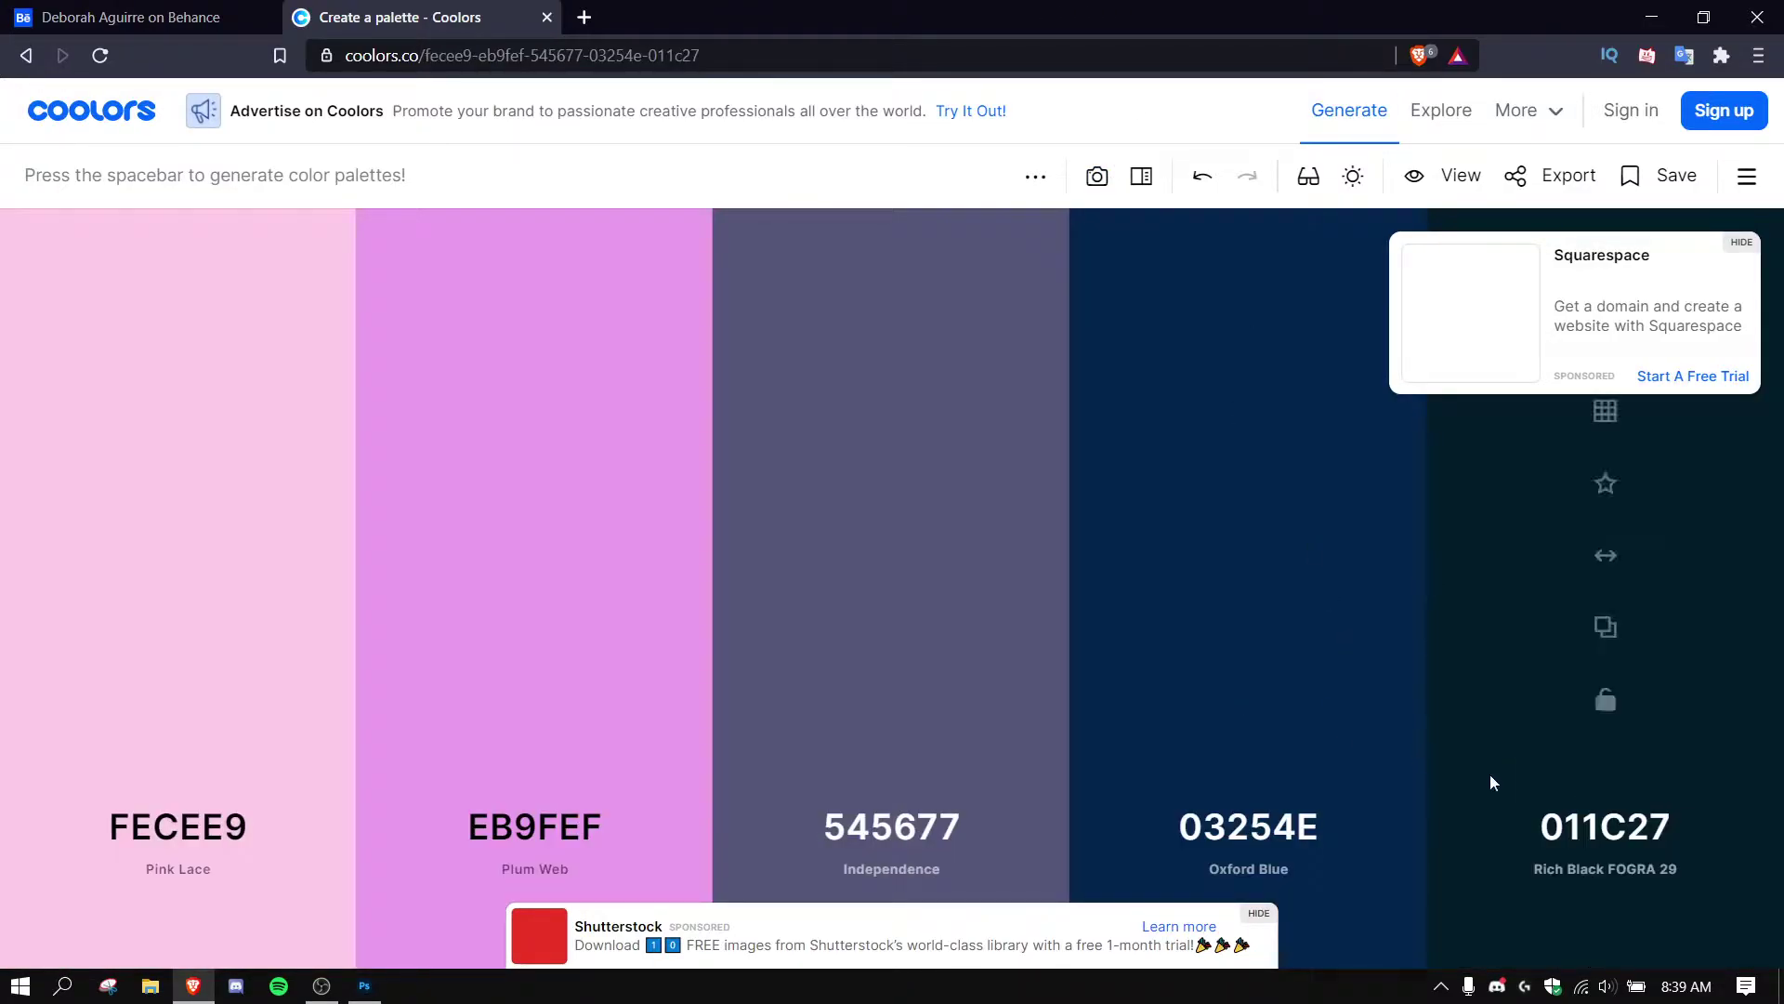
# Lock the navy shades 03254E and 011C27, then bring up the 011C27 hex code.
pyautogui.click(1242, 708)
pyautogui.click(1608, 706)
pyautogui.click(153, 13)
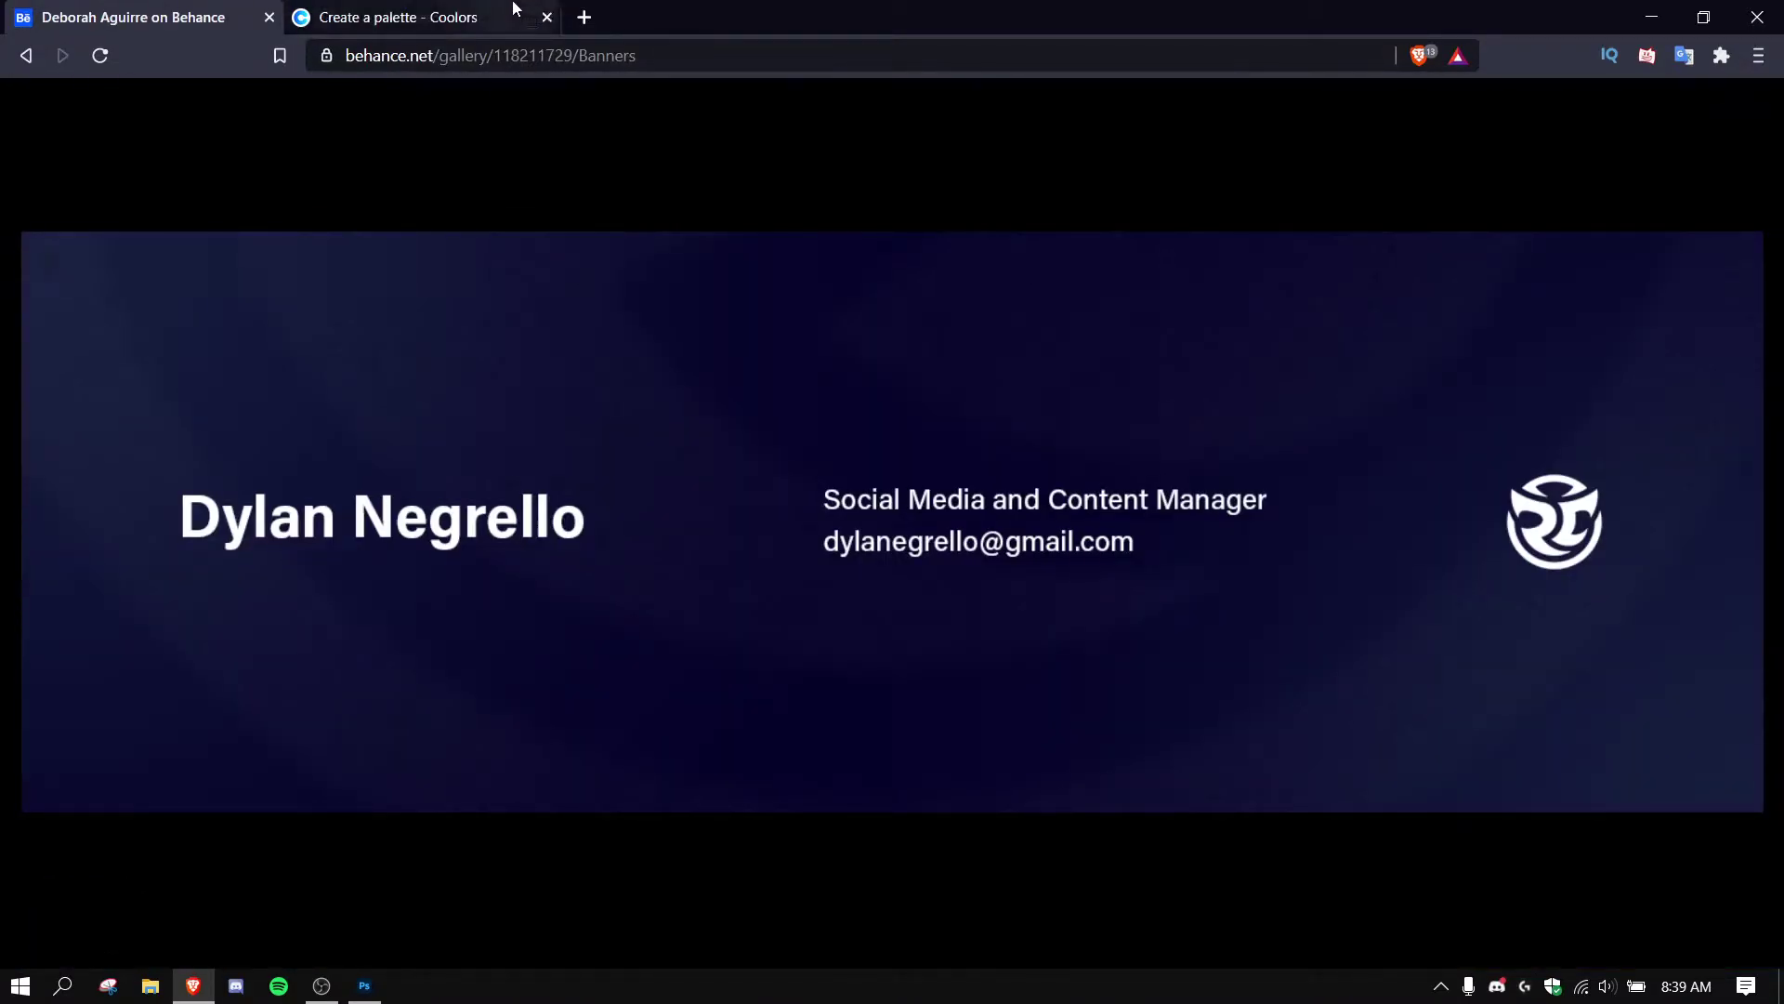
pyautogui.click(423, 17)
pyautogui.click(1611, 830)
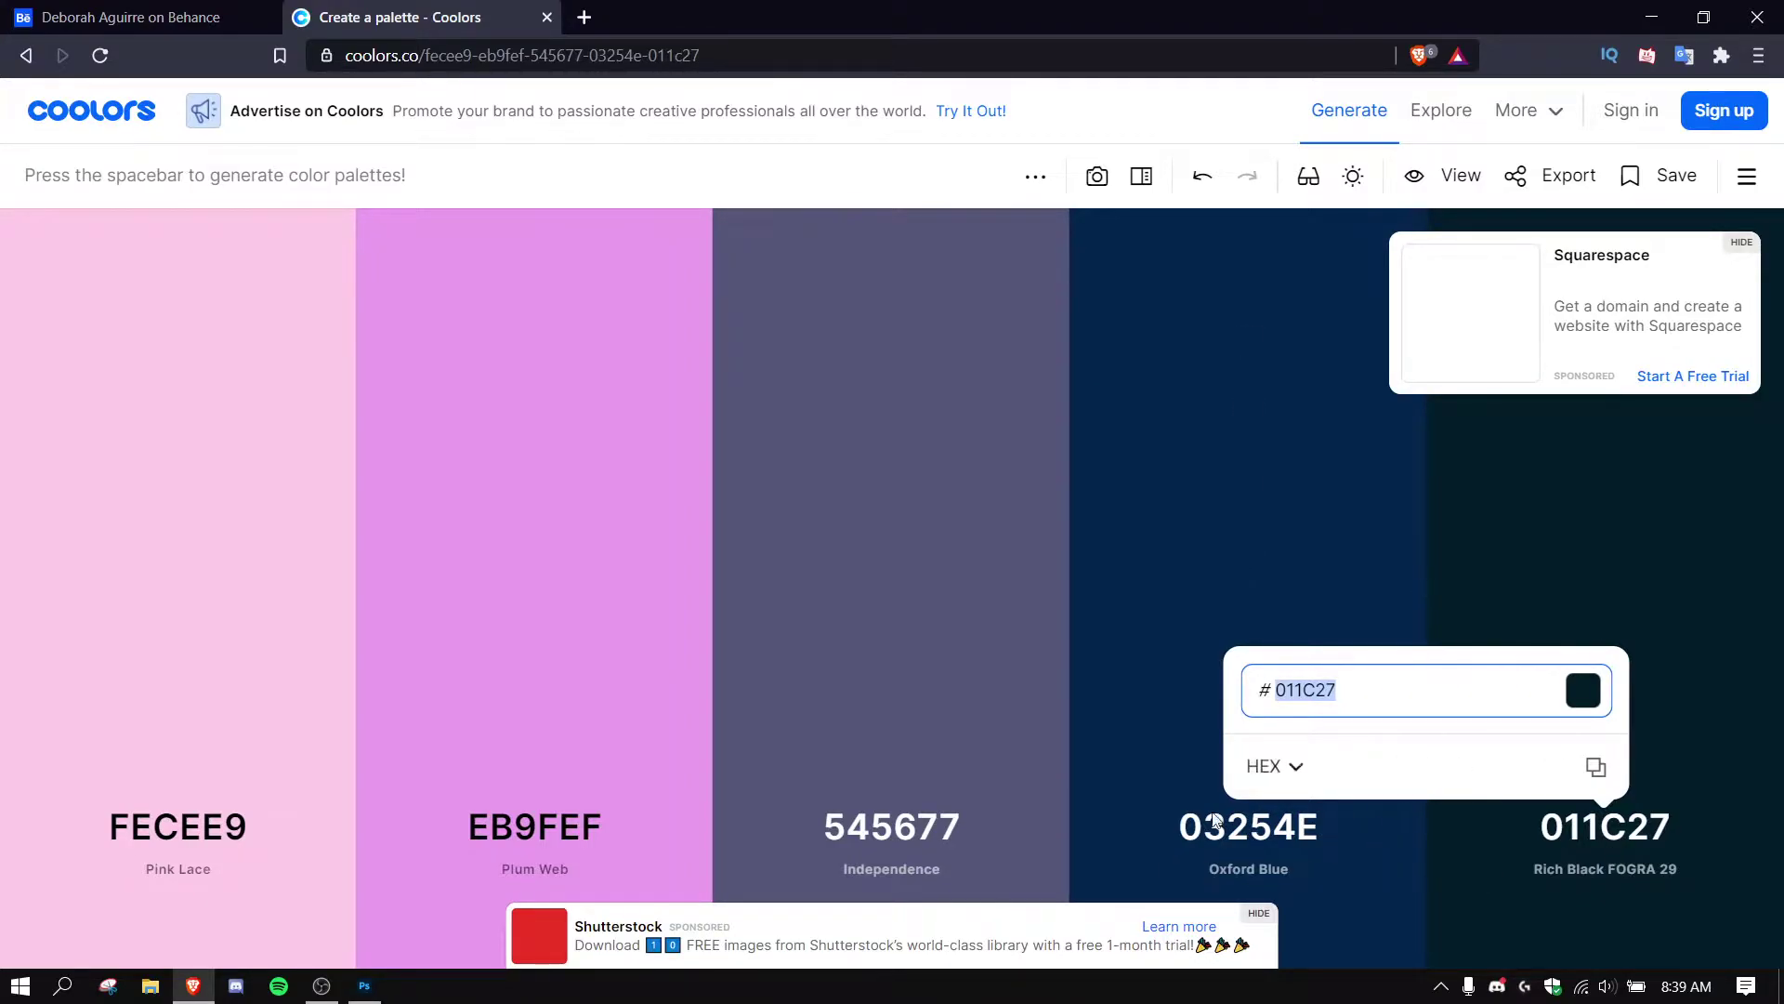
# Fill the Photoshop banner canvas with the pasted navy 011C27 as the foreground colour.
pyautogui.click(365, 986)
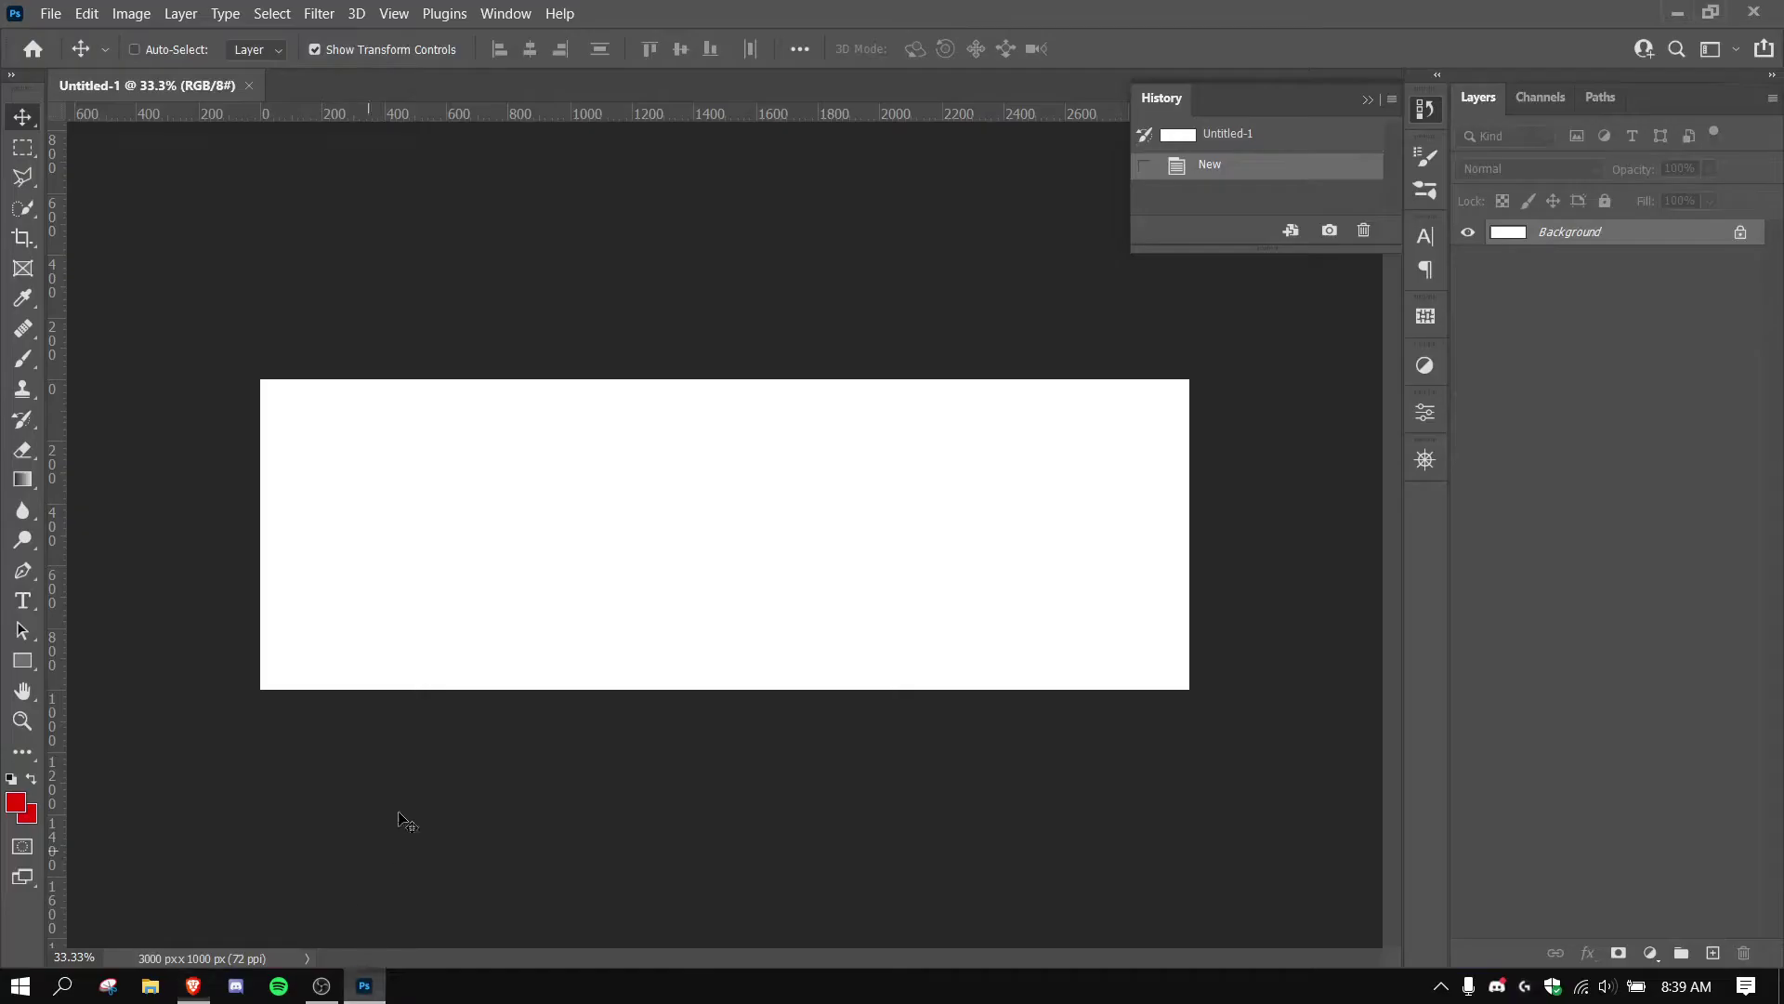
pyautogui.click(15, 807)
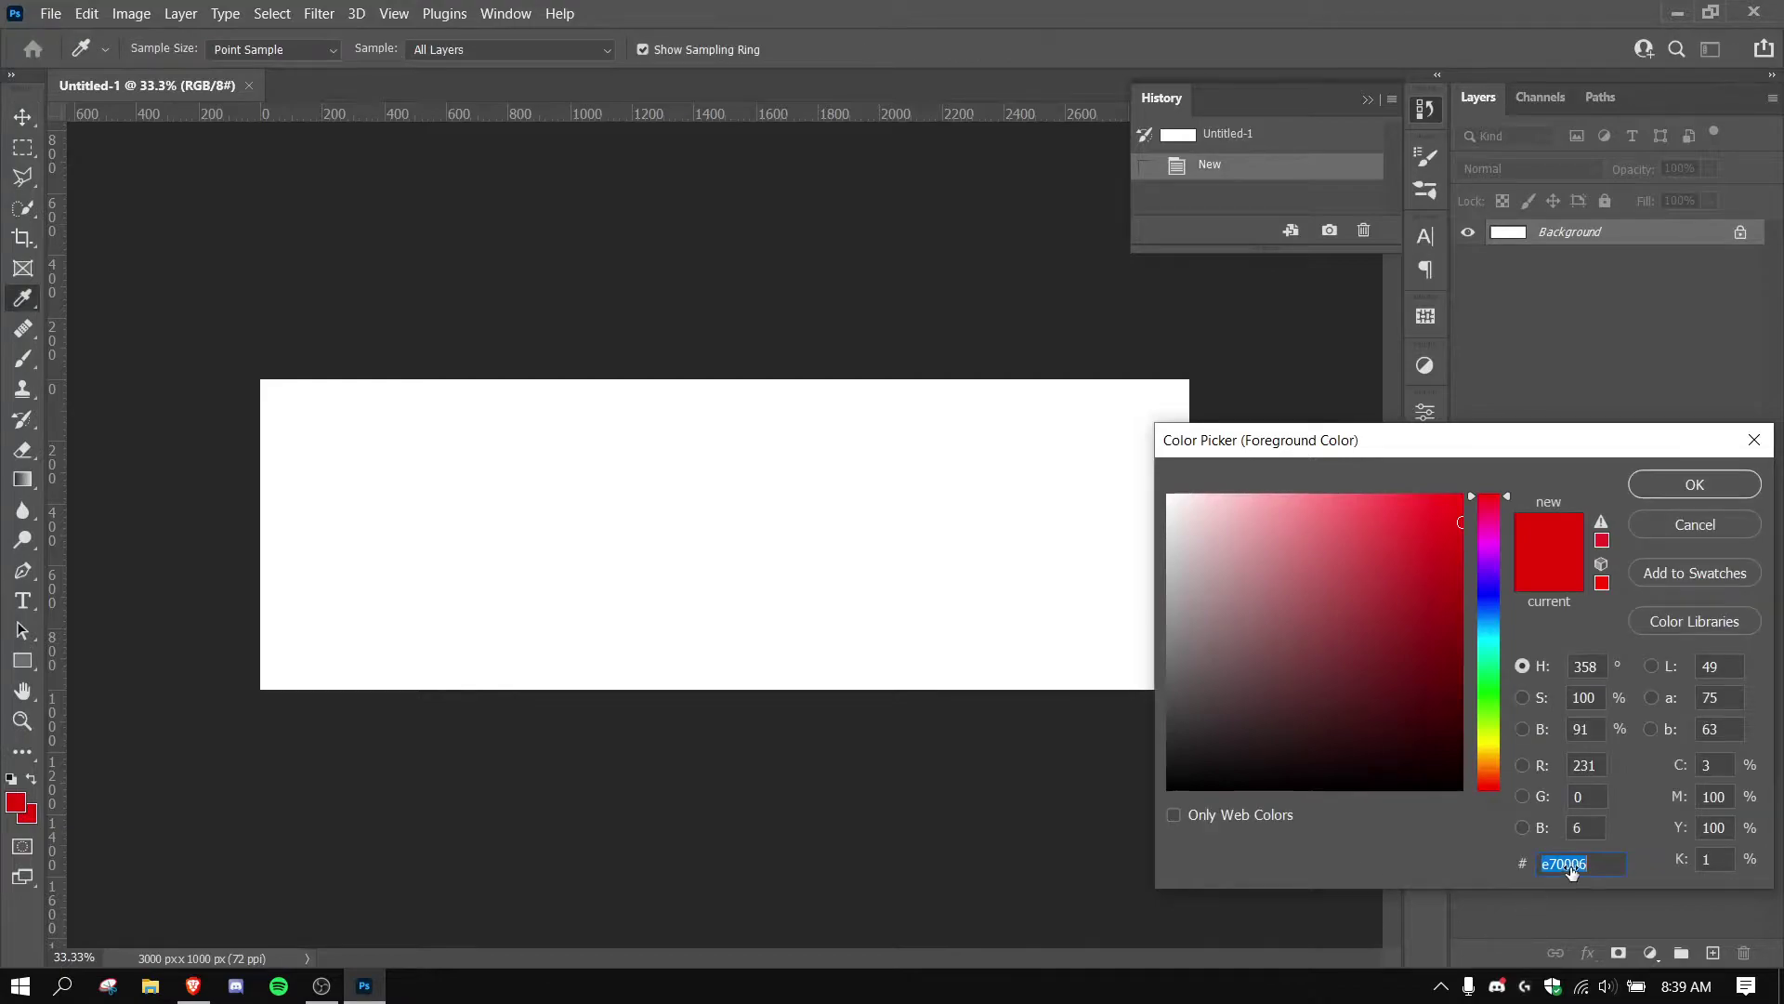
pyautogui.hotkey('ctrl', 'v')
pyautogui.click(1678, 485)
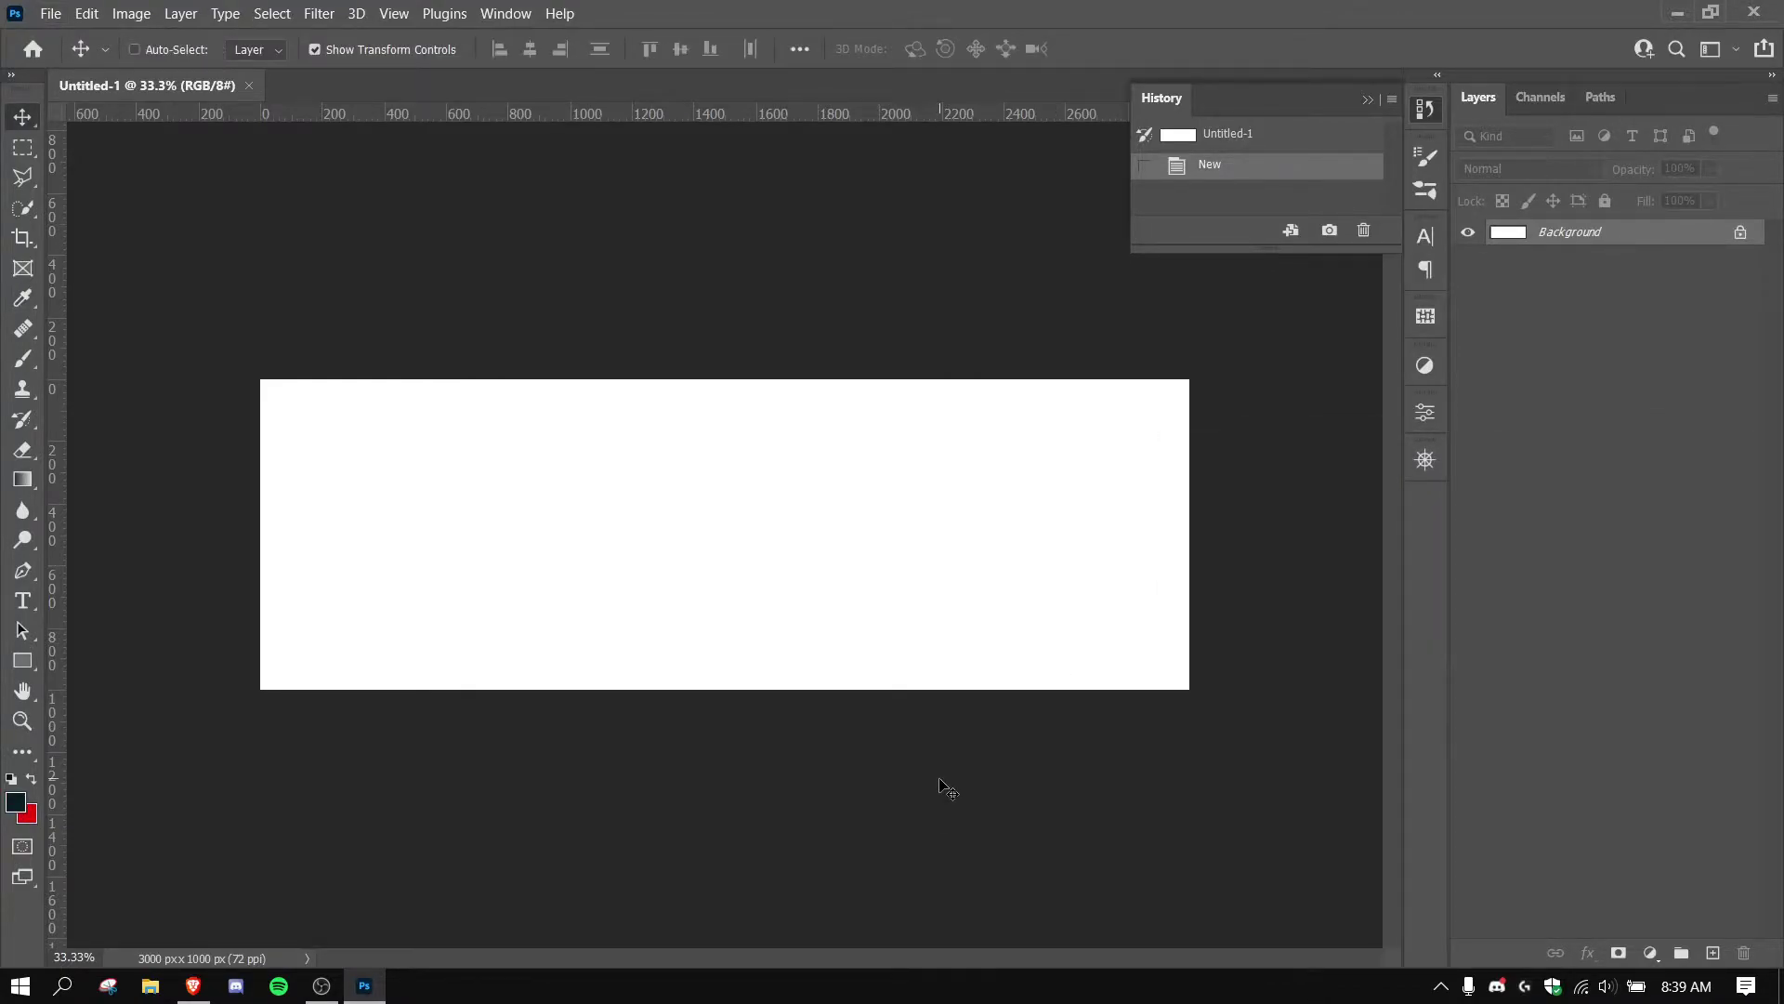
pyautogui.hotkey('alt', 'BackSpace')
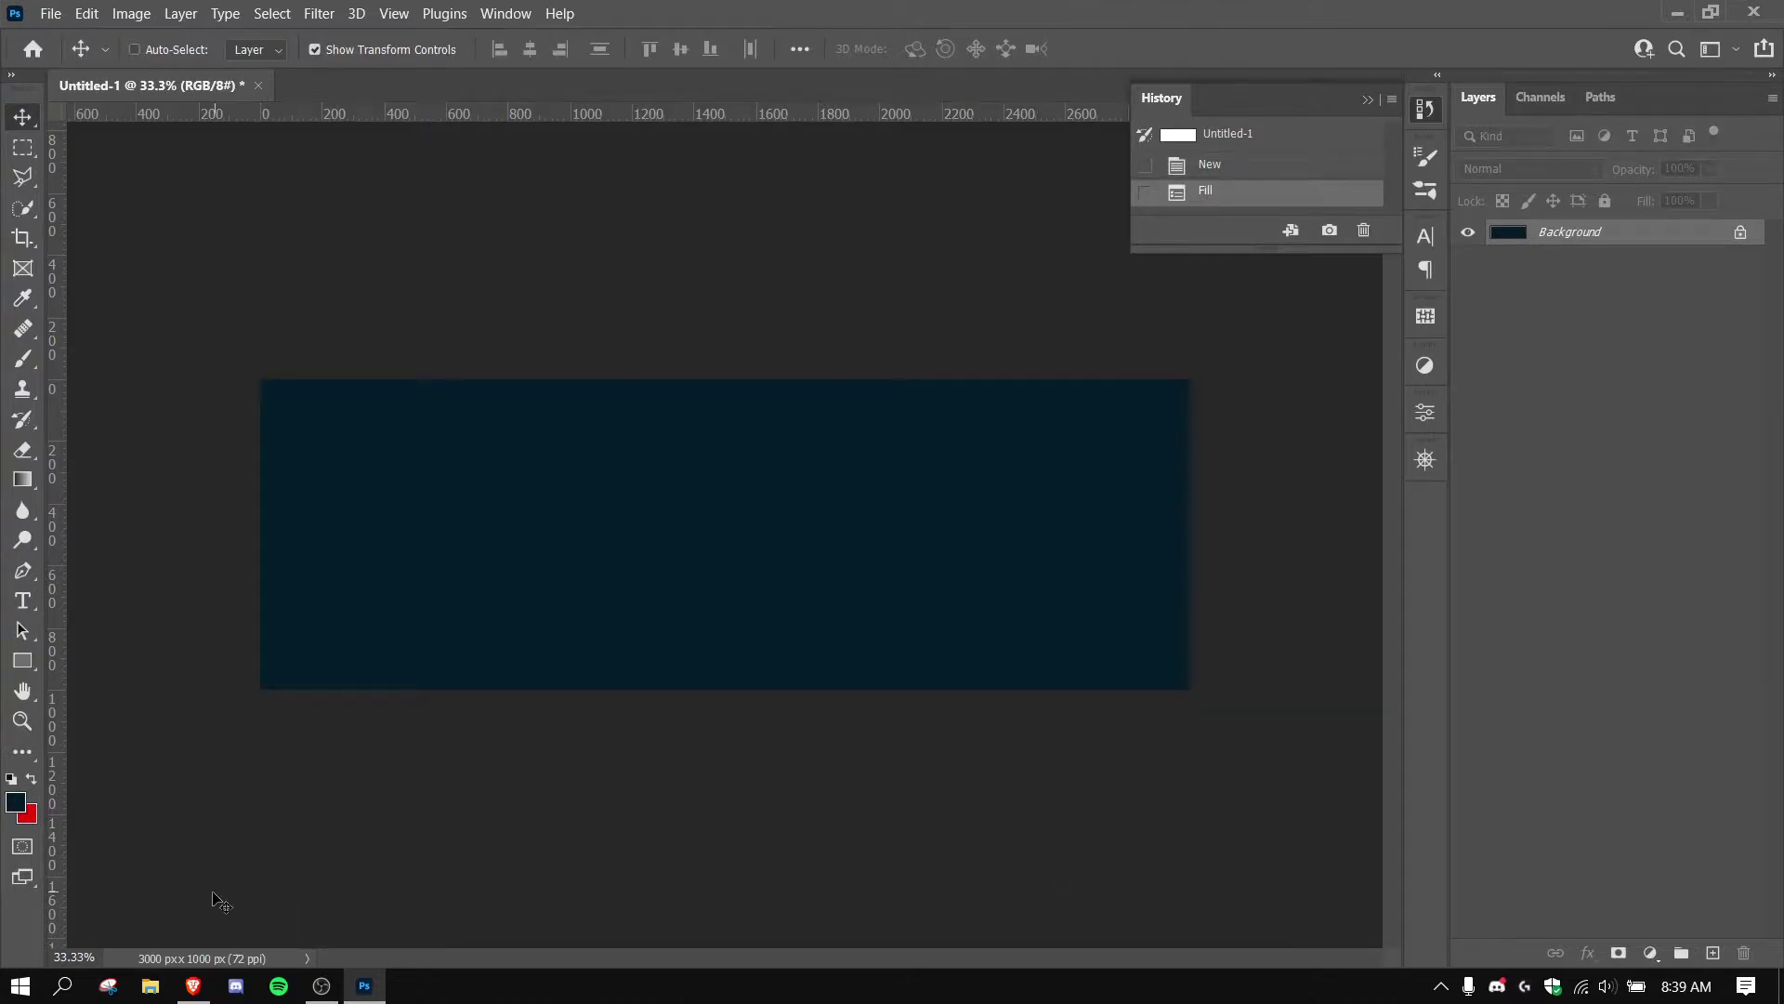
# Fetch the 03254E hex code from Coolors and return to Photoshop.
pyautogui.click(193, 985)
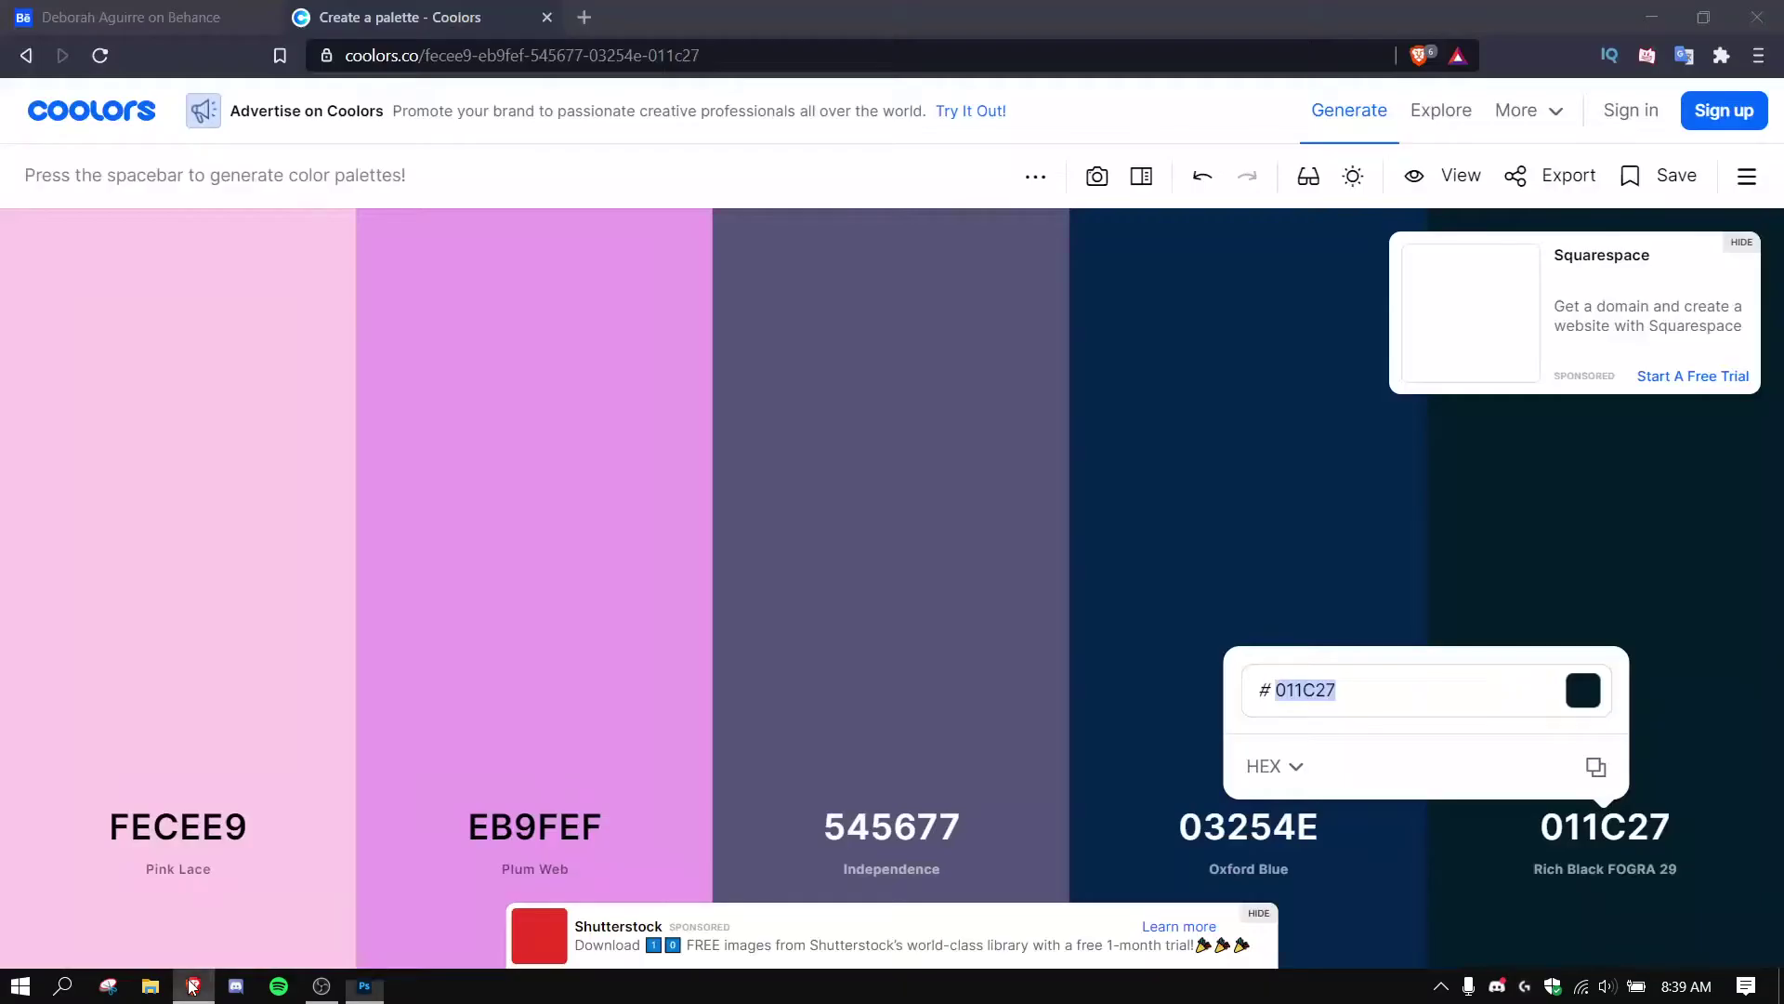
pyautogui.click(1273, 834)
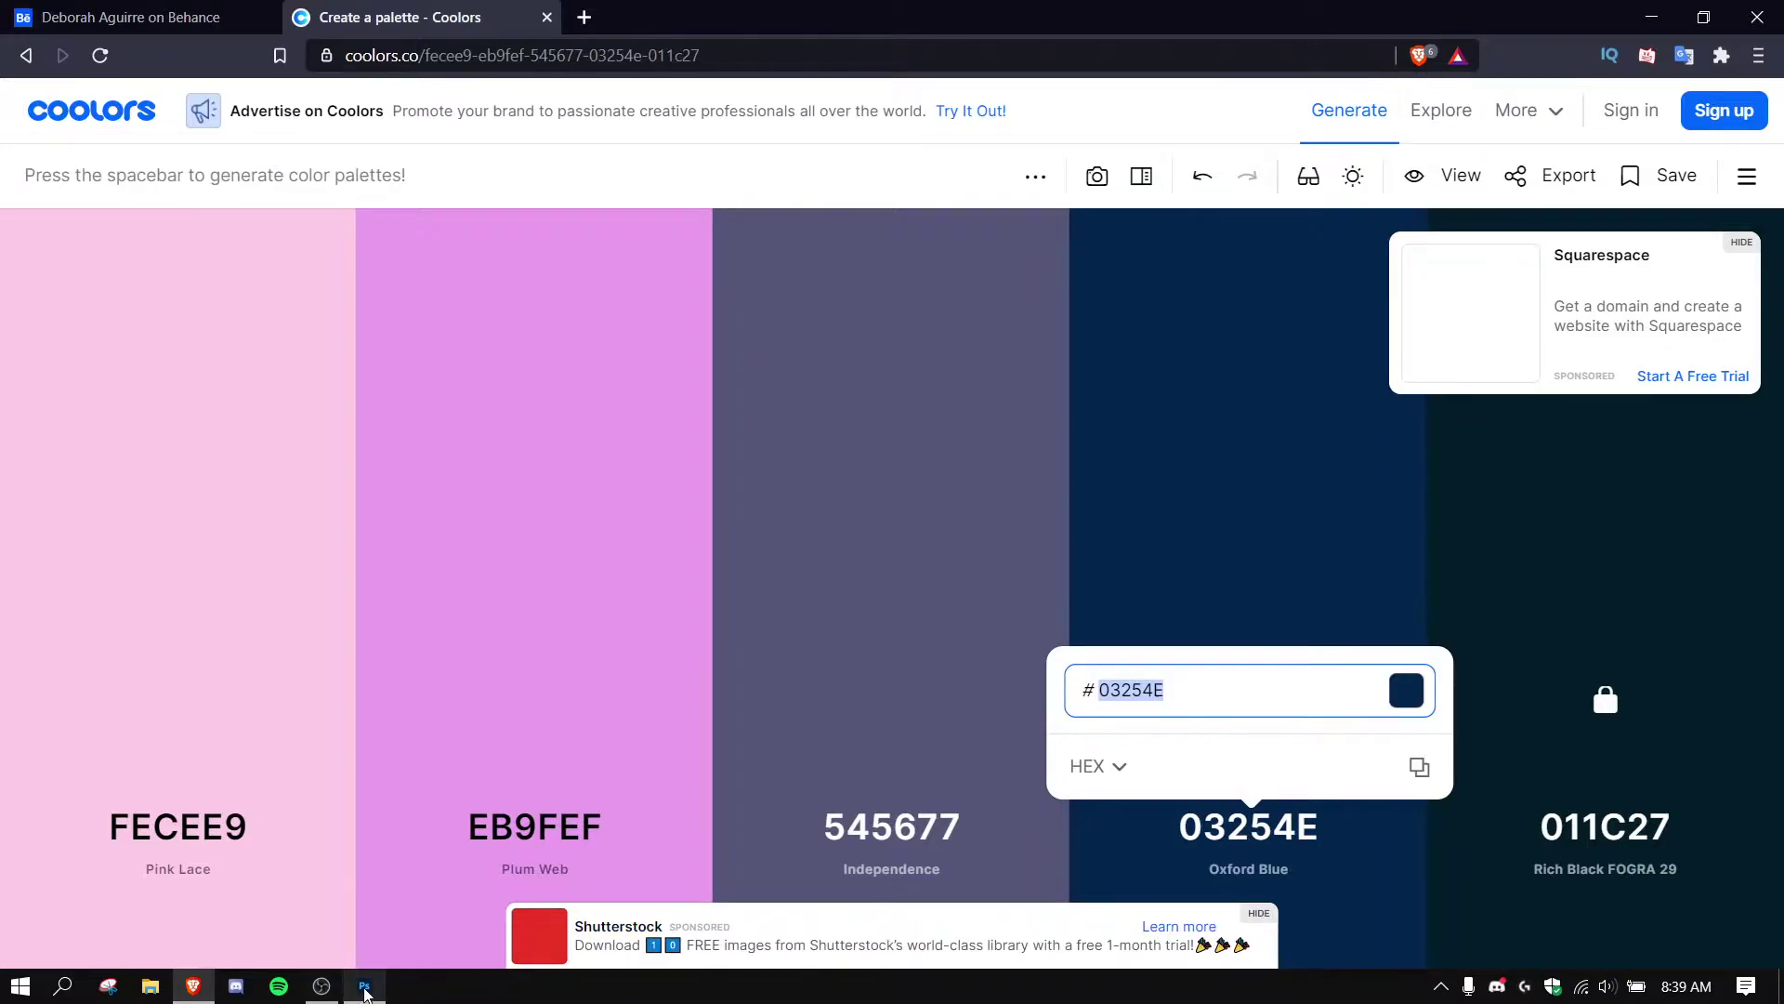
pyautogui.click(364, 986)
# Add a new layer and set up a soft round brush of about 2366 px in 03254E.
pyautogui.click(1713, 952)
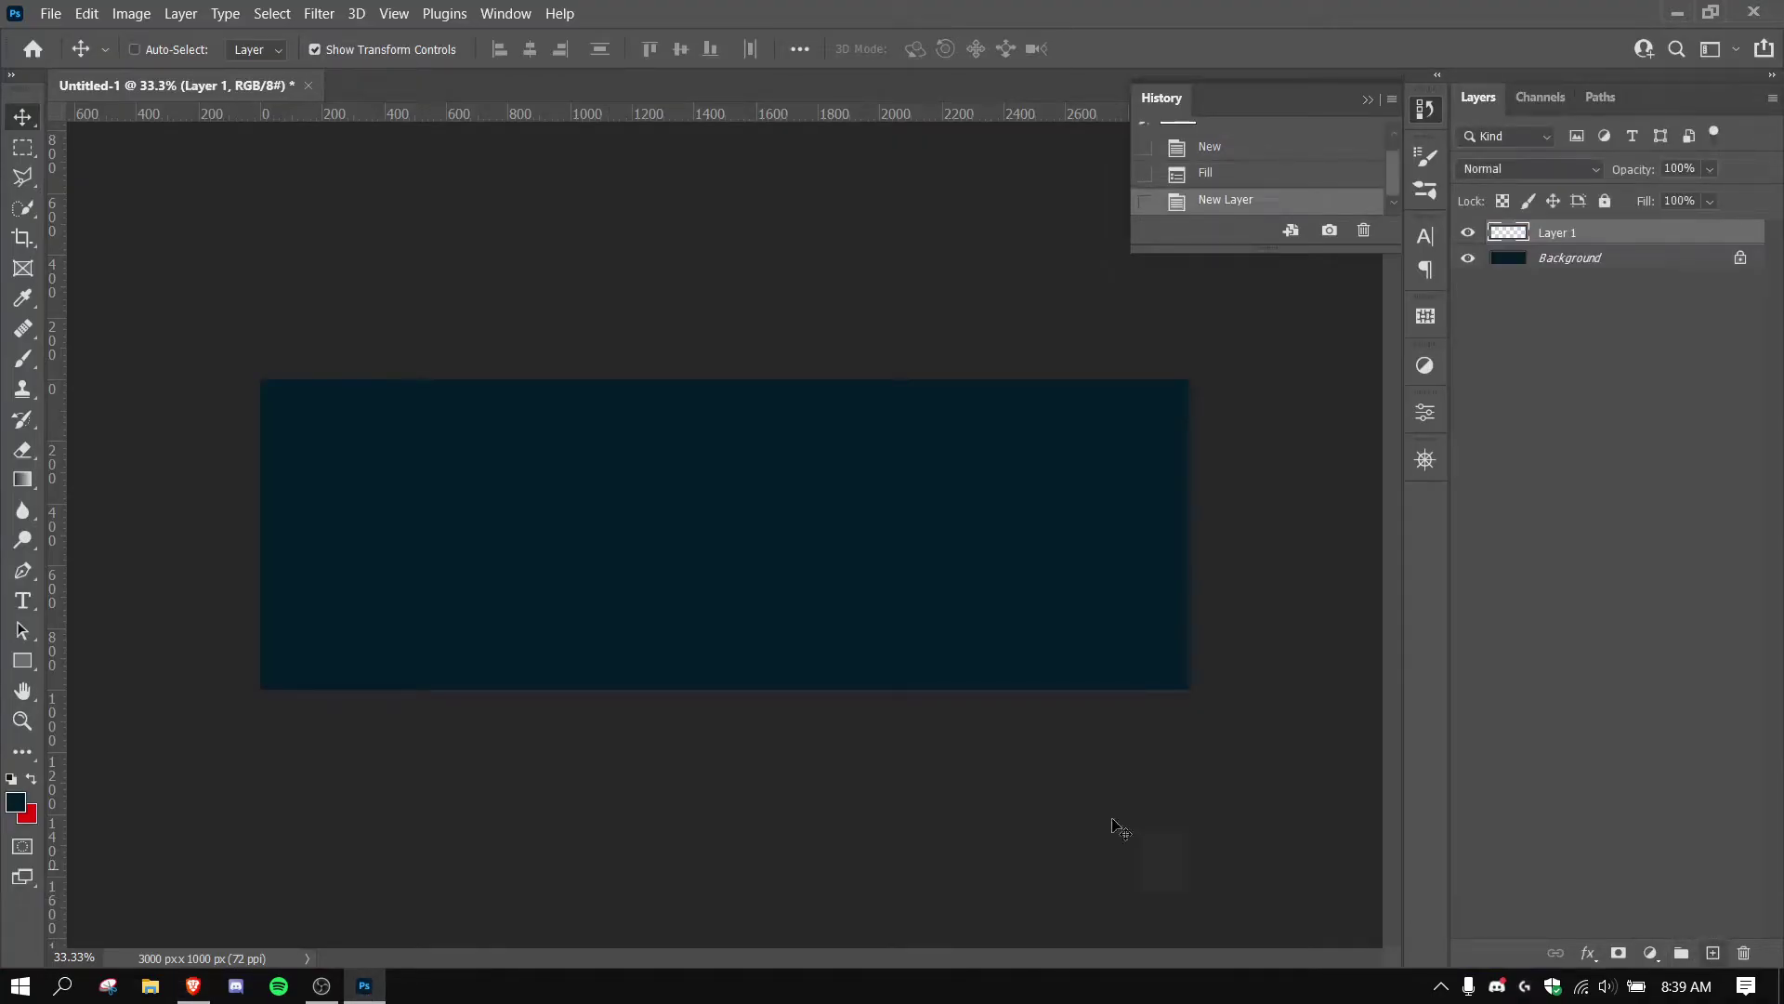
pyautogui.press('b')
pyautogui.rightClick(744, 511)
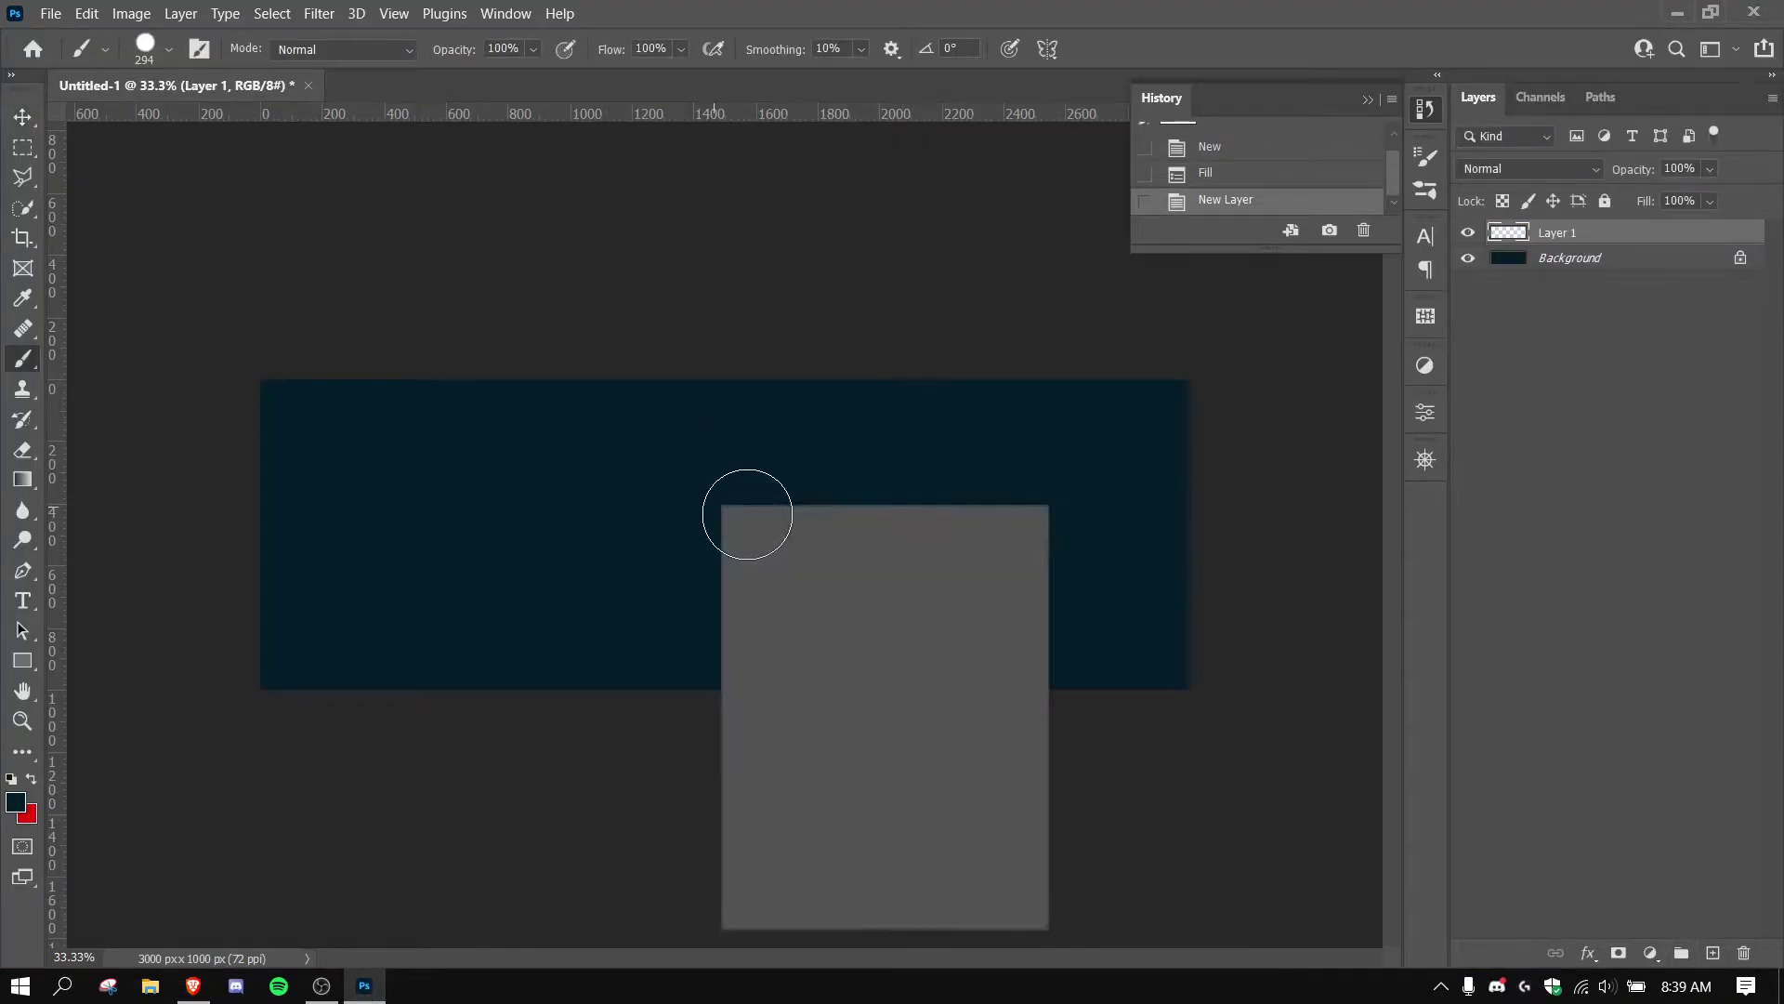
pyautogui.click(612, 451)
pyautogui.moveTo(613, 451)
pyautogui.mouseDown()
pyautogui.moveTo(885, 506)
pyautogui.moveTo(973, 547)
pyautogui.moveTo(761, 521)
pyautogui.moveTo(689, 533)
pyautogui.moveTo(935, 595)
pyautogui.moveTo(363, 585)
pyautogui.moveTo(1091, 595)
pyautogui.moveTo(505, 590)
pyautogui.moveTo(650, 609)
pyautogui.moveTo(635, 147)
pyautogui.moveTo(639, 114)
pyautogui.moveTo(691, 121)
pyautogui.mouseUp()
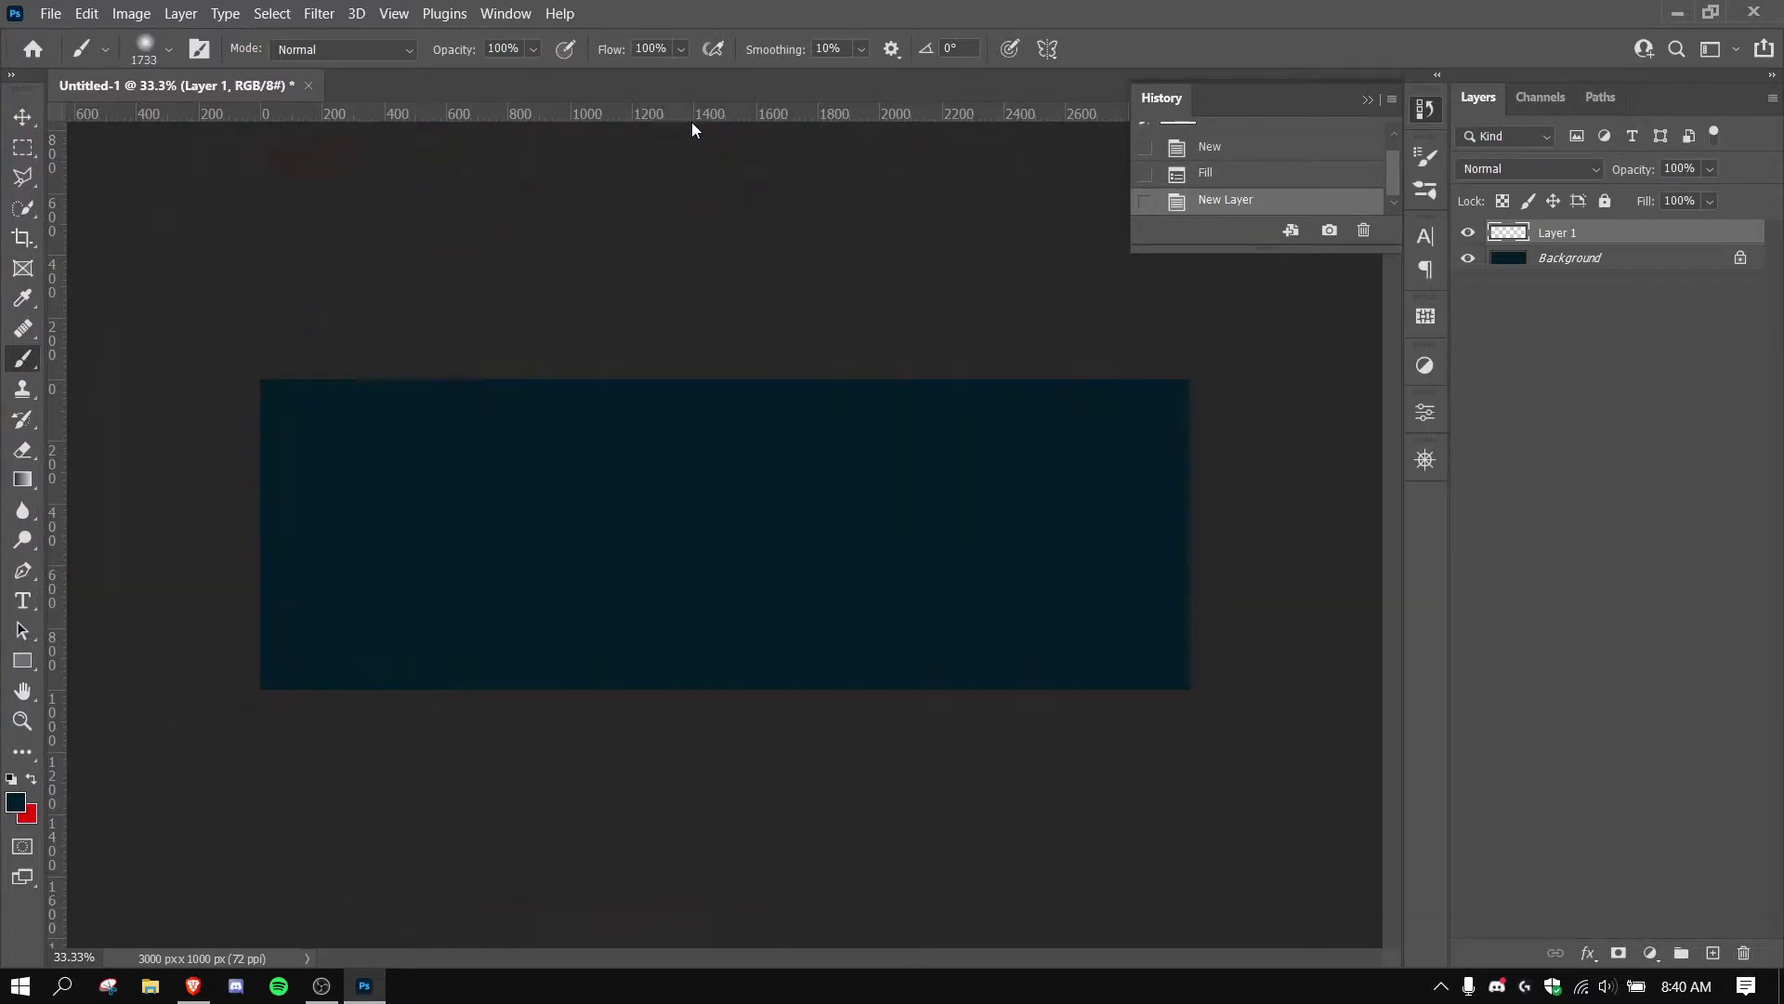
pyautogui.click(24, 810)
pyautogui.write('03254e')
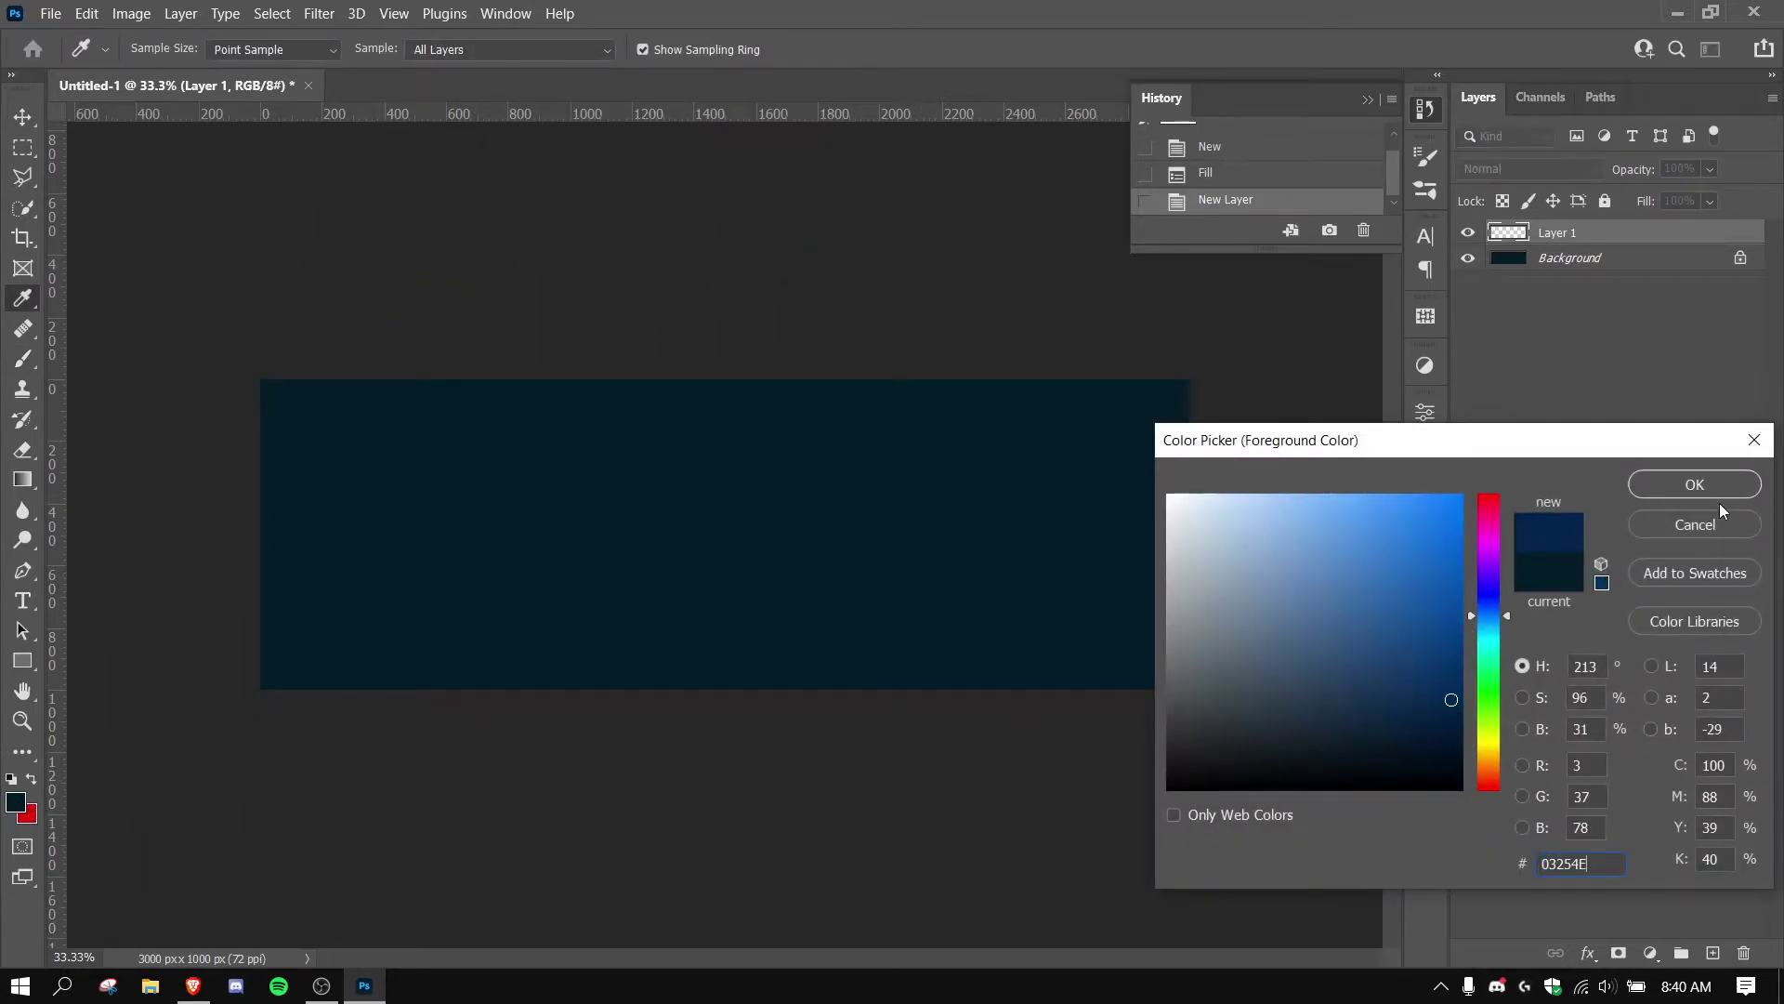
pyautogui.click(1695, 485)
pyautogui.moveTo(511, 536)
pyautogui.mouseDown()
pyautogui.moveTo(662, 560)
pyautogui.moveTo(649, 554)
pyautogui.mouseUp()
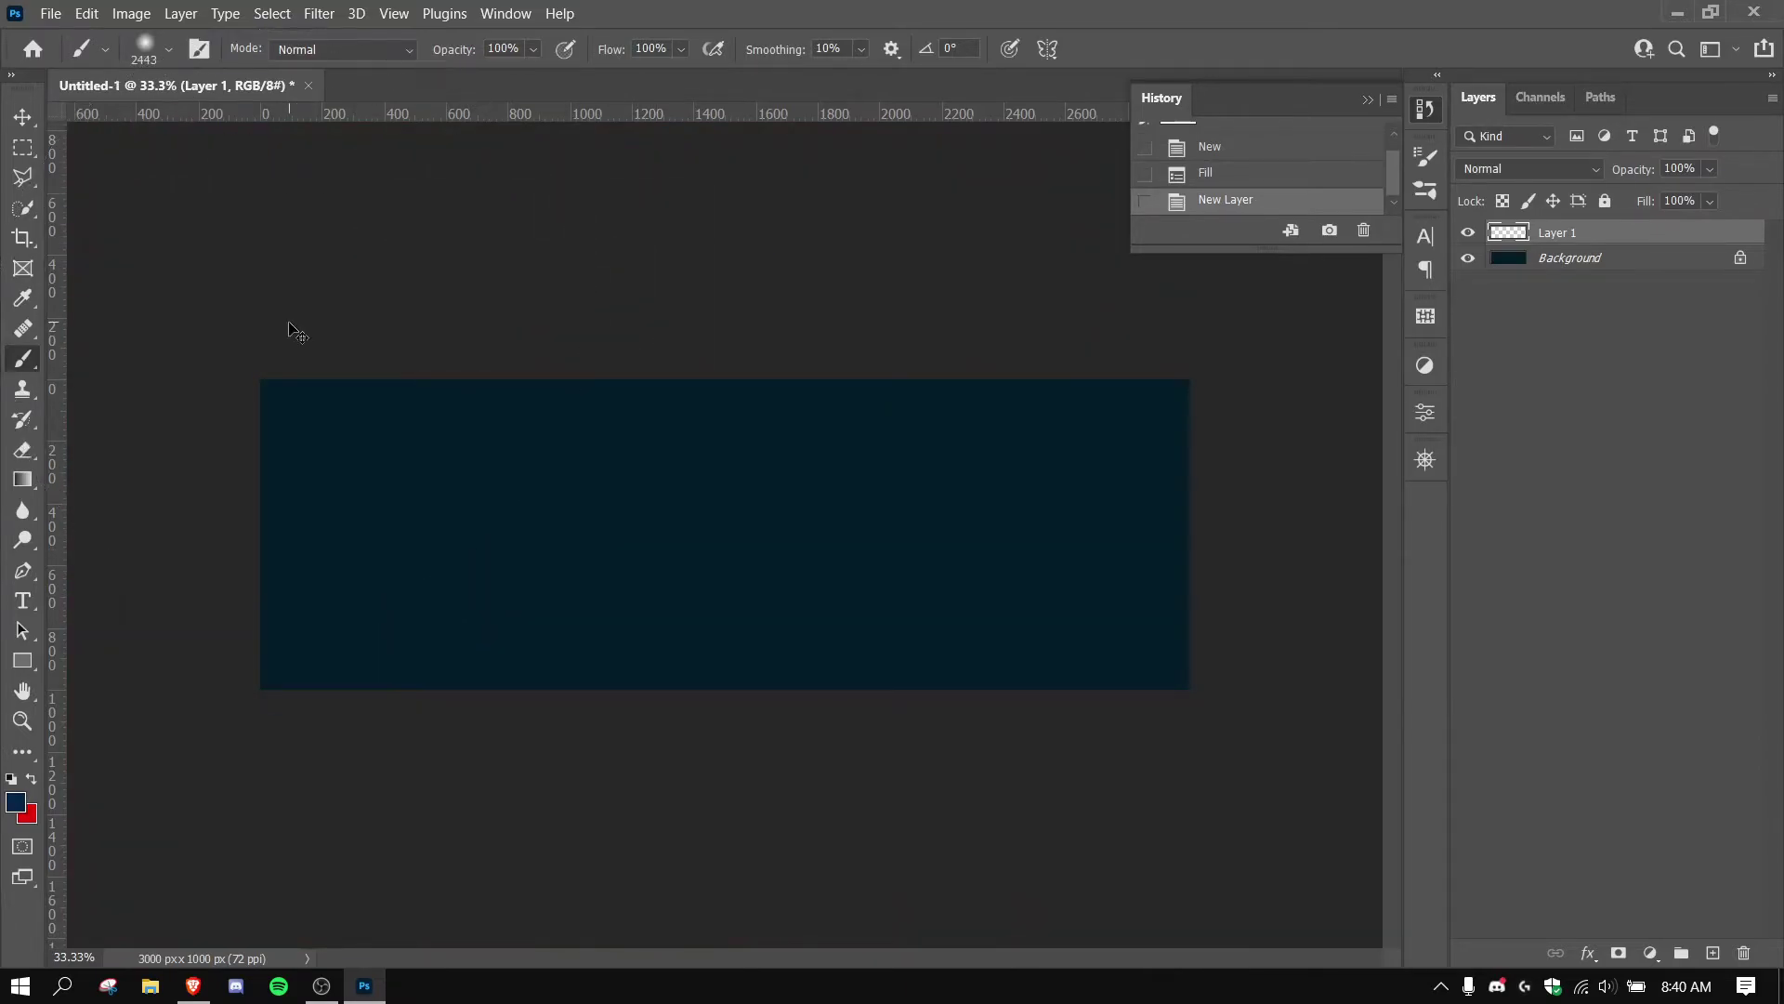
# Paint soft blue strokes on the banner's left side and lower-right corner.
pyautogui.hotkey('ctrl', '-')
pyautogui.moveTo(326, 322); pyautogui.dragTo(558, 428)
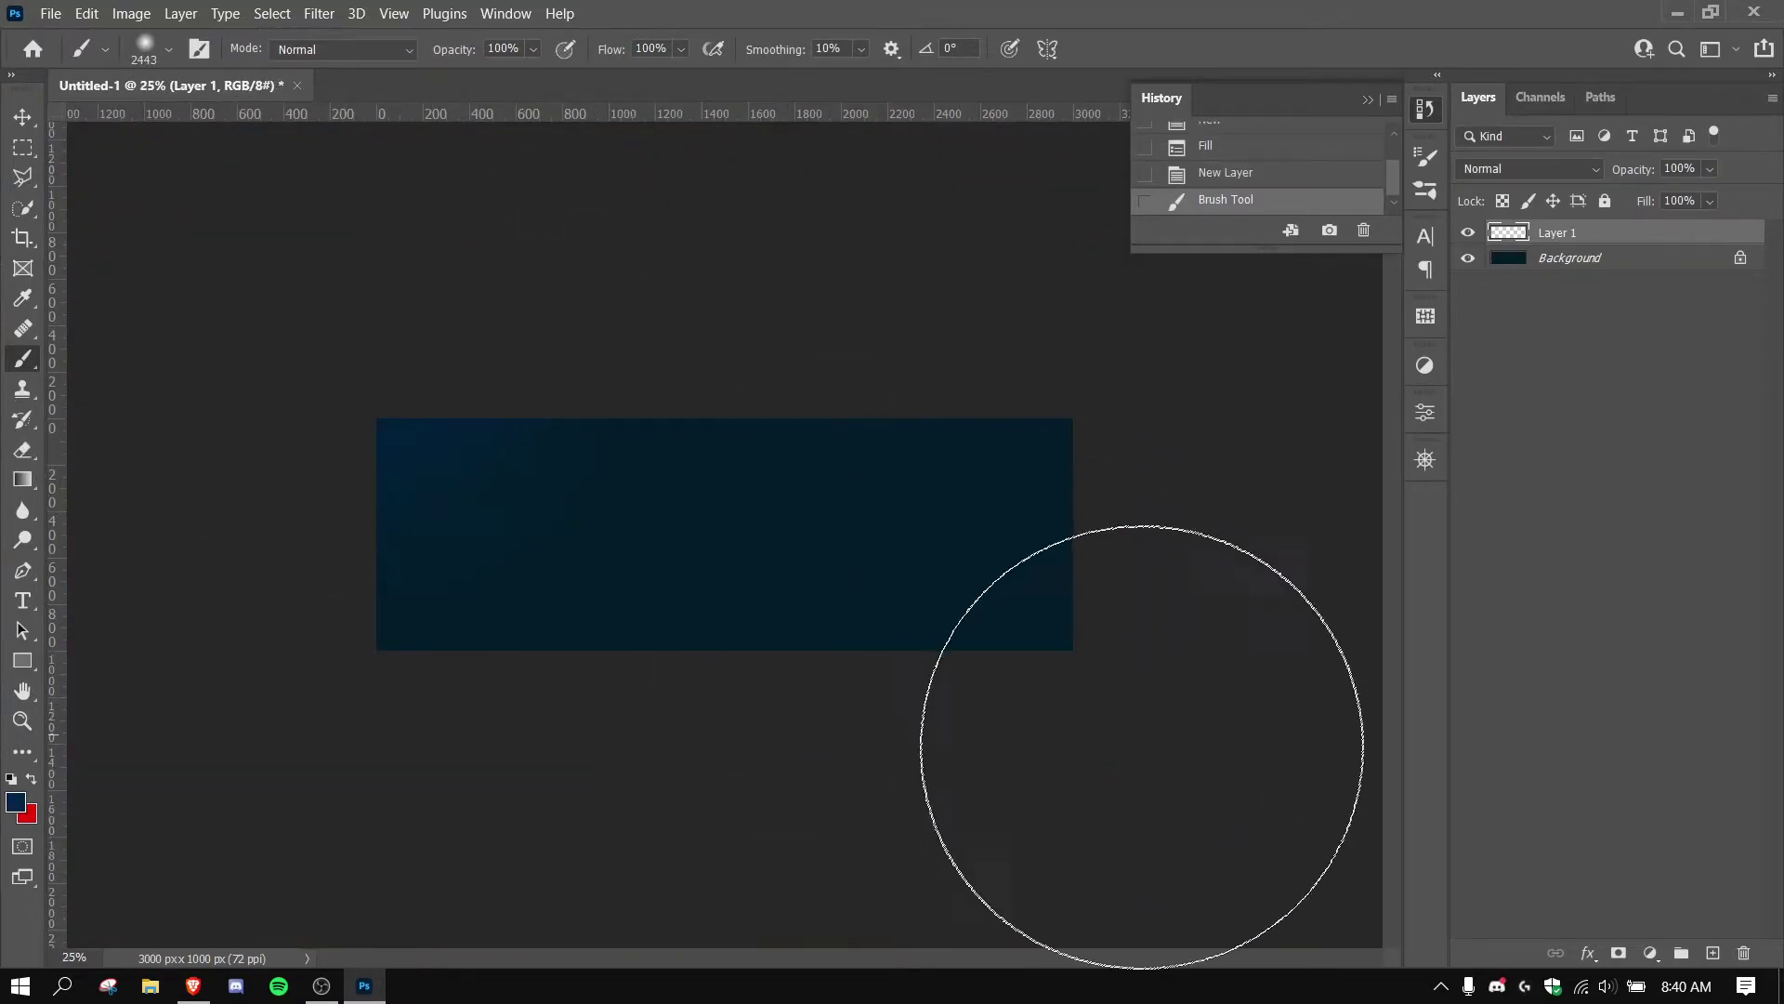
pyautogui.hotkey('ctrl', 'z')
pyautogui.hotkey('ctrl', 'shift', 'z')
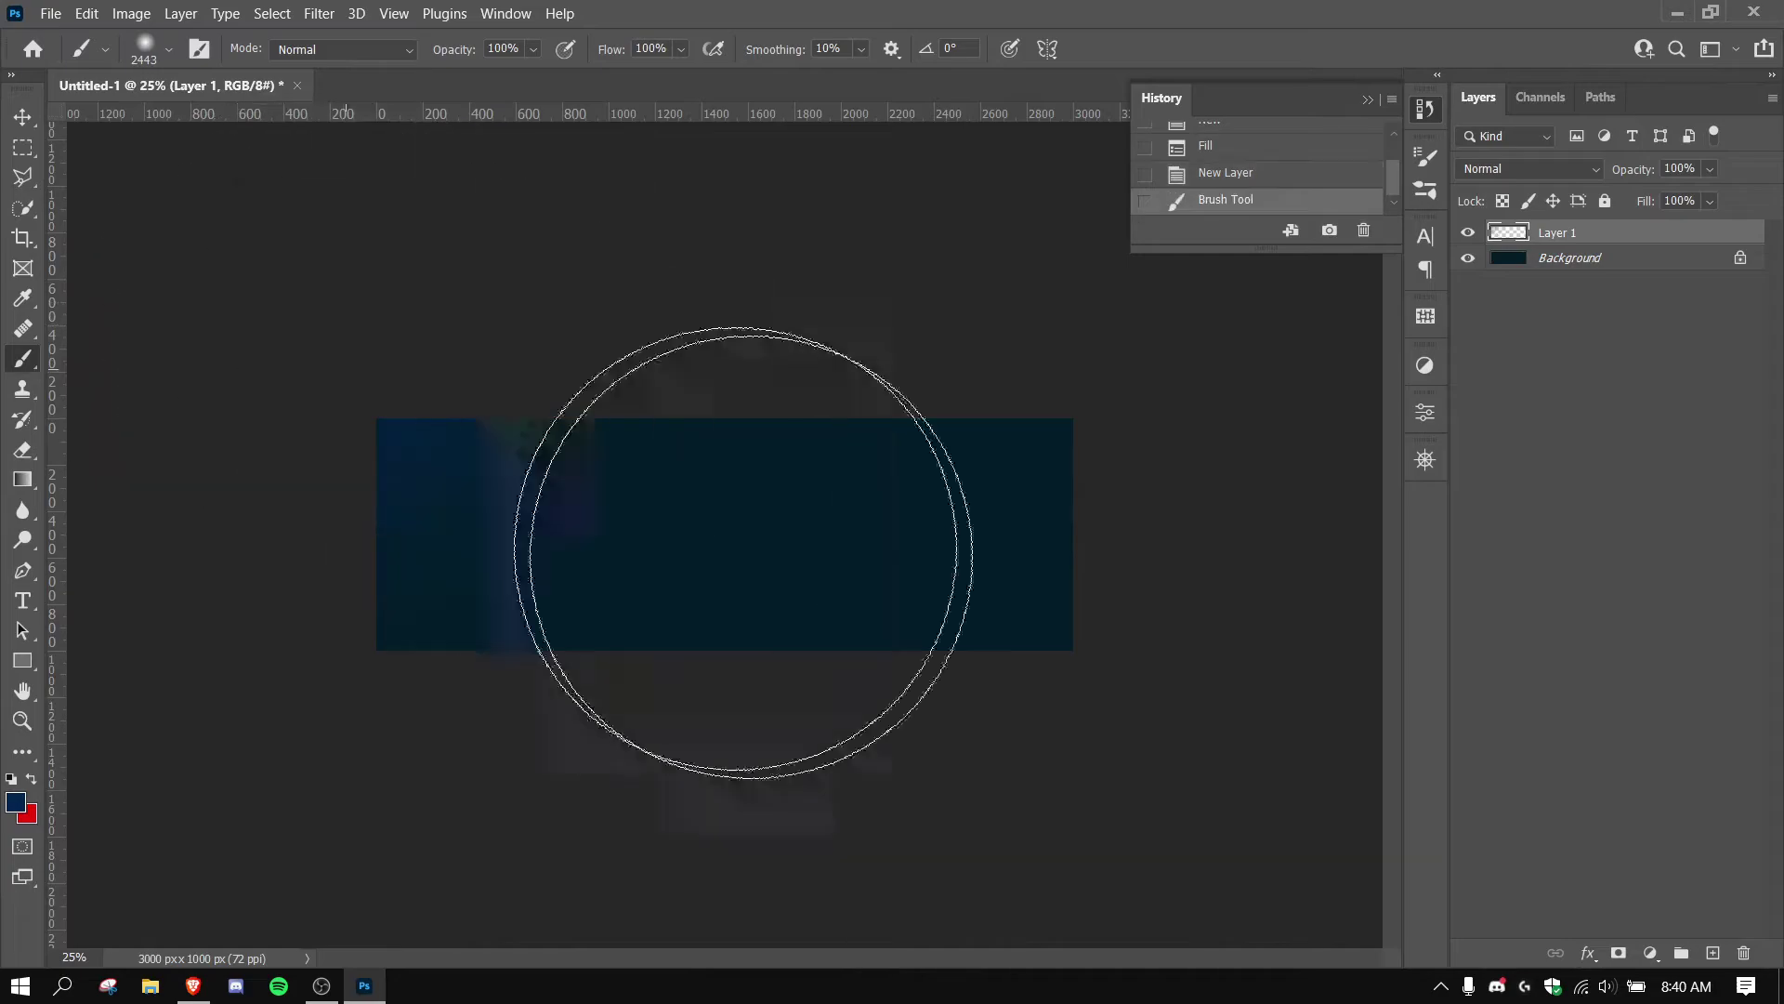
pyautogui.moveTo(1122, 783); pyautogui.dragTo(1048, 777)
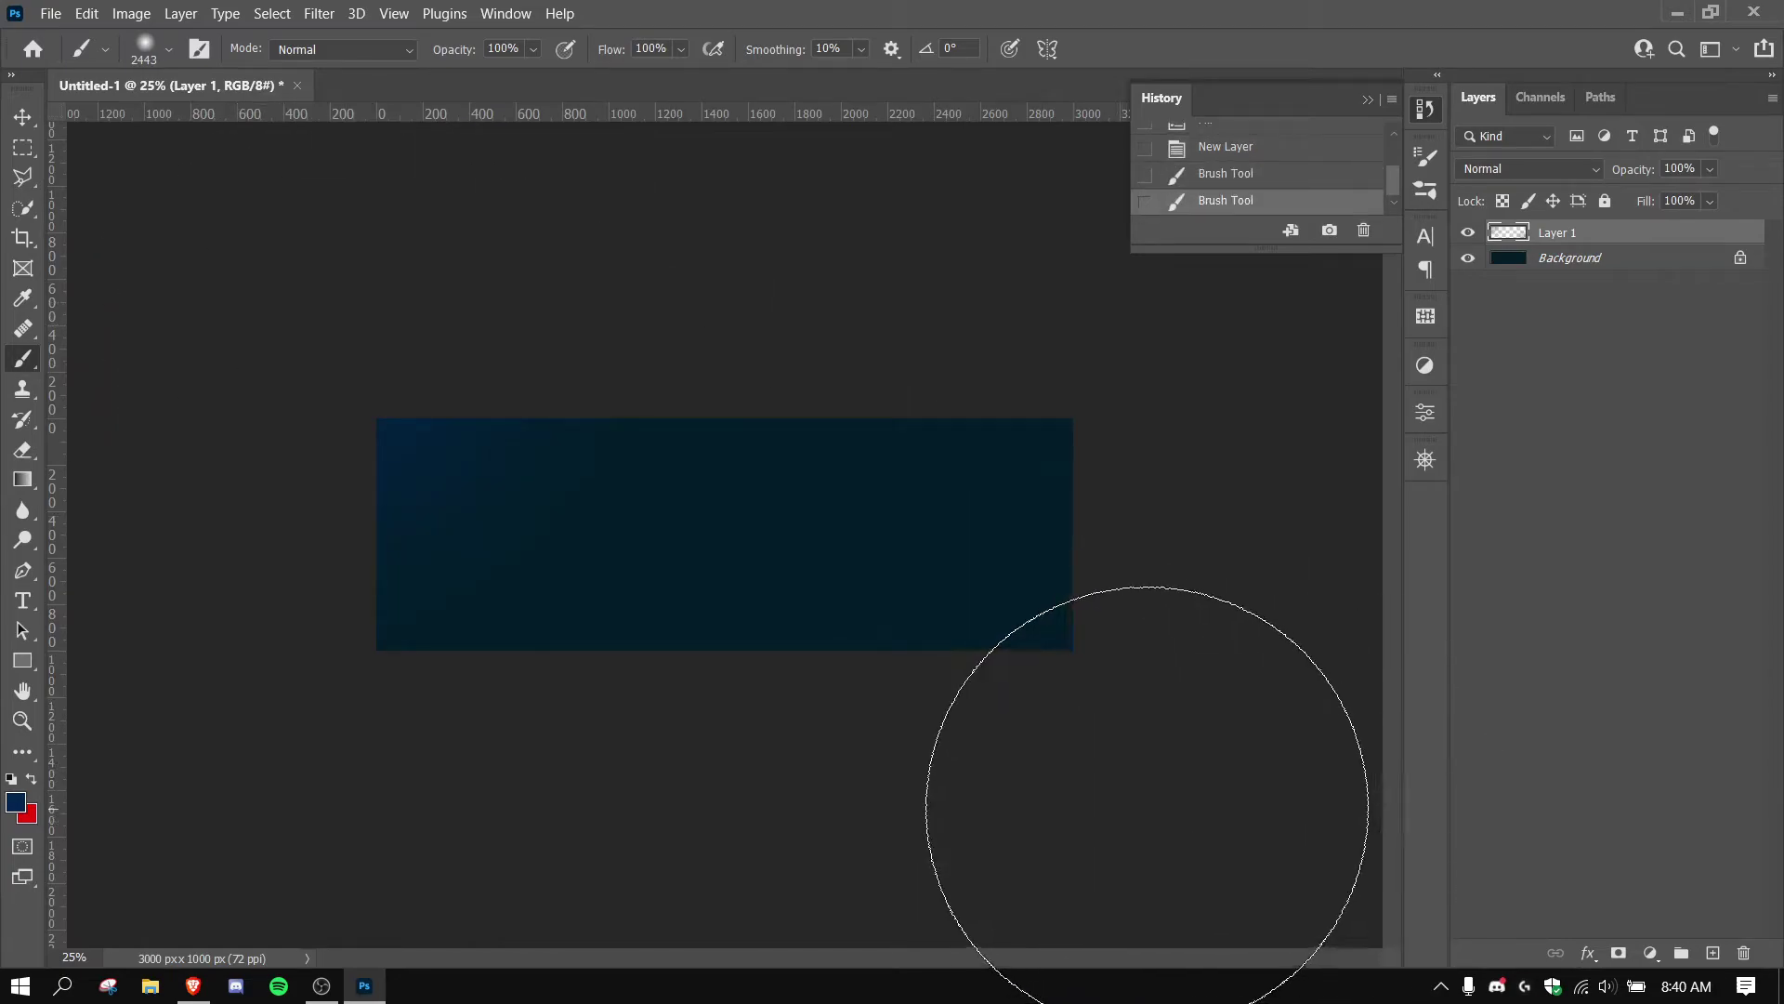
pyautogui.hotkey('ctrl', 'z')
pyautogui.hotkey('ctrl', 'shift', 'z')
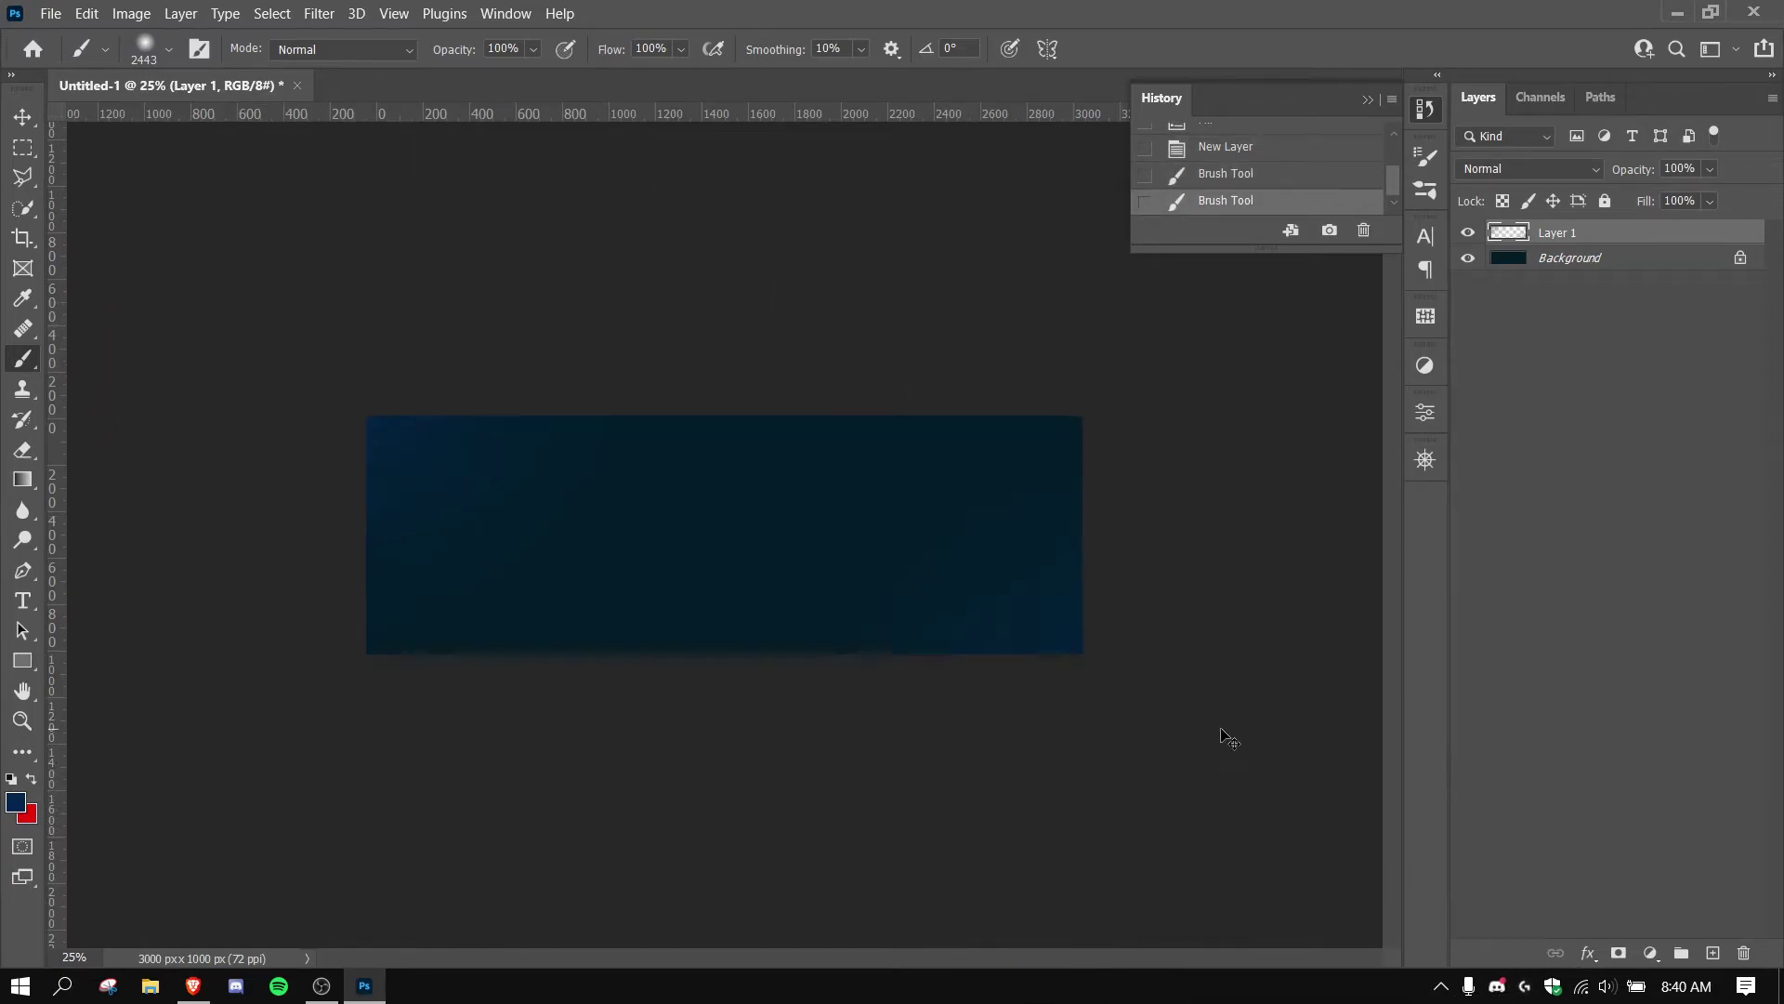
pyautogui.hotkey('ctrl', '+')
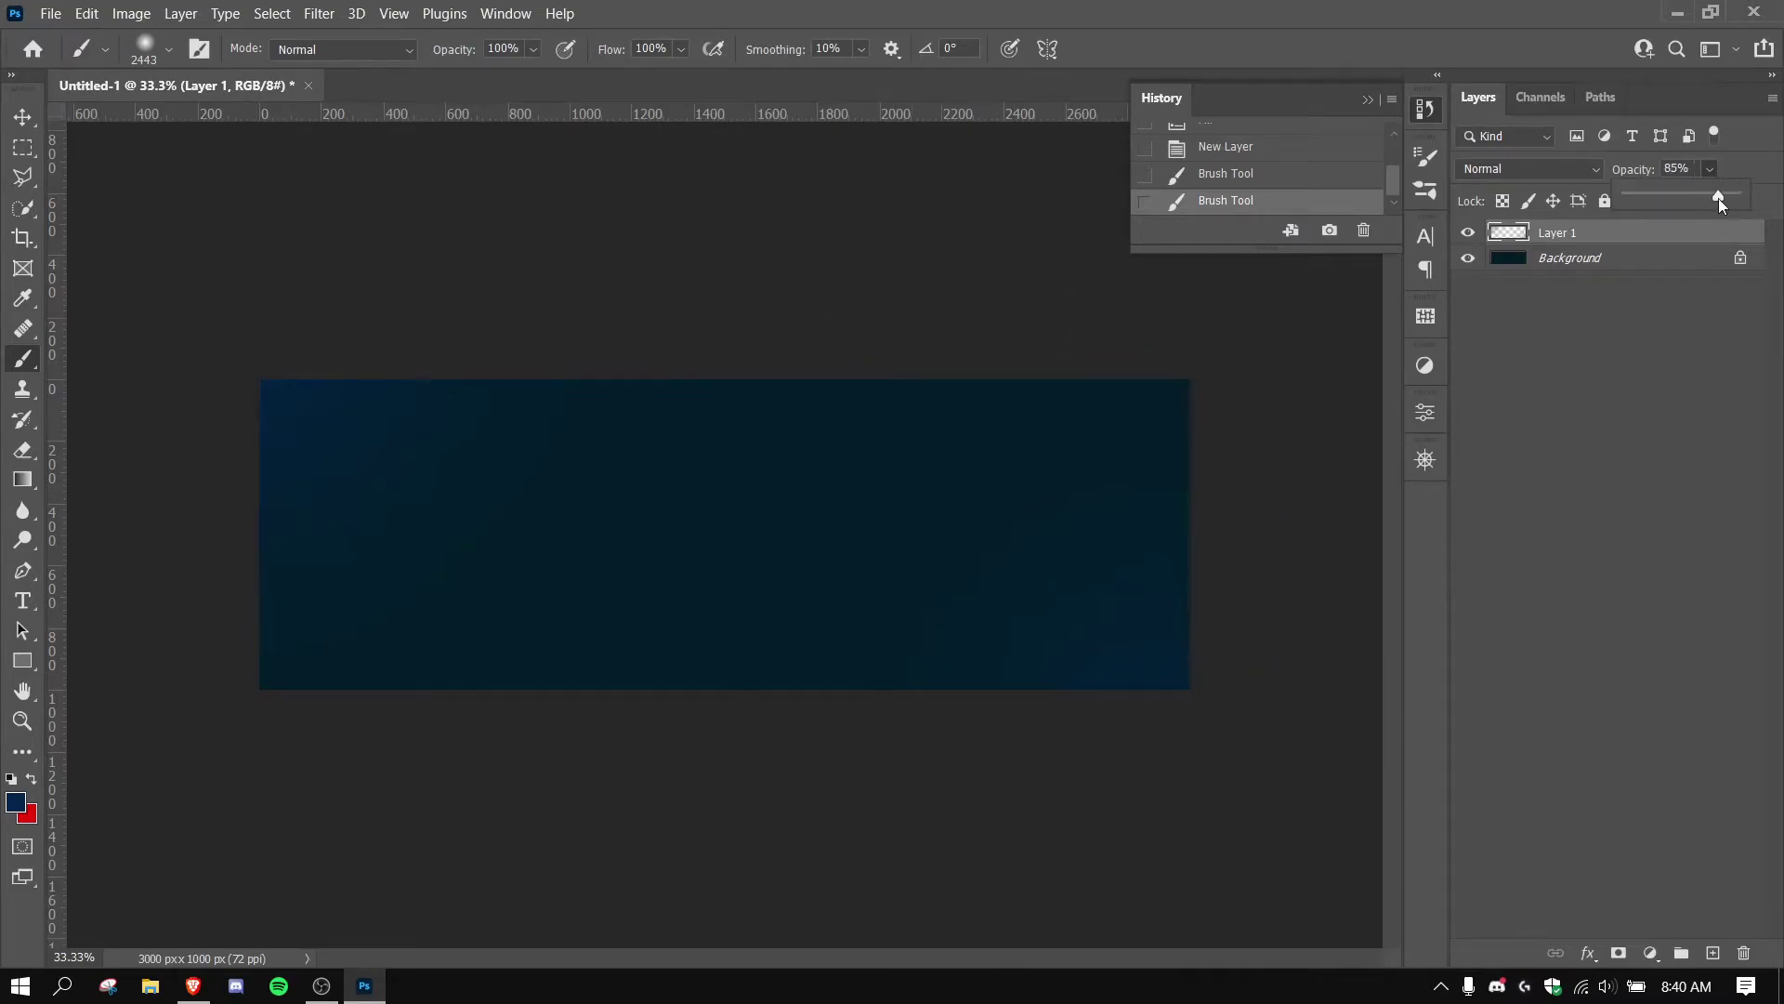
# Lower Layer 1 opacity to 82% and refill the Background with near-black navy #010d1b.
pyautogui.moveTo(1719, 198); pyautogui.dragTo(1716, 198)
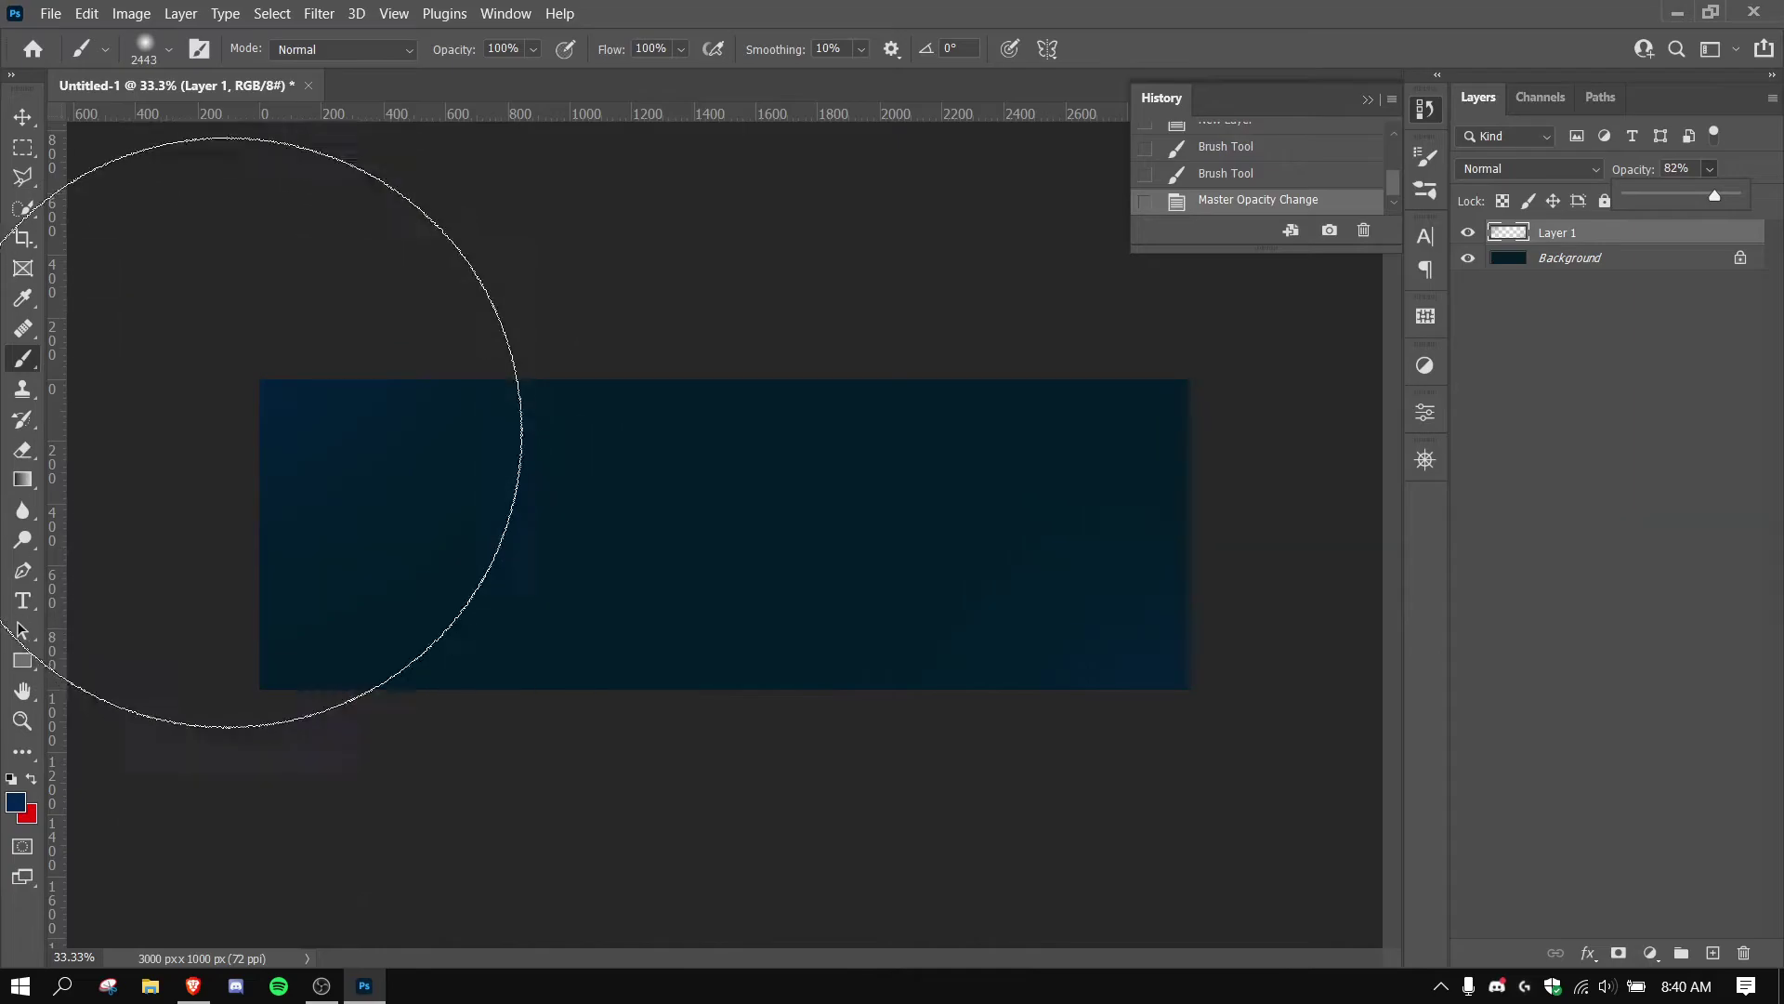
pyautogui.click(16, 802)
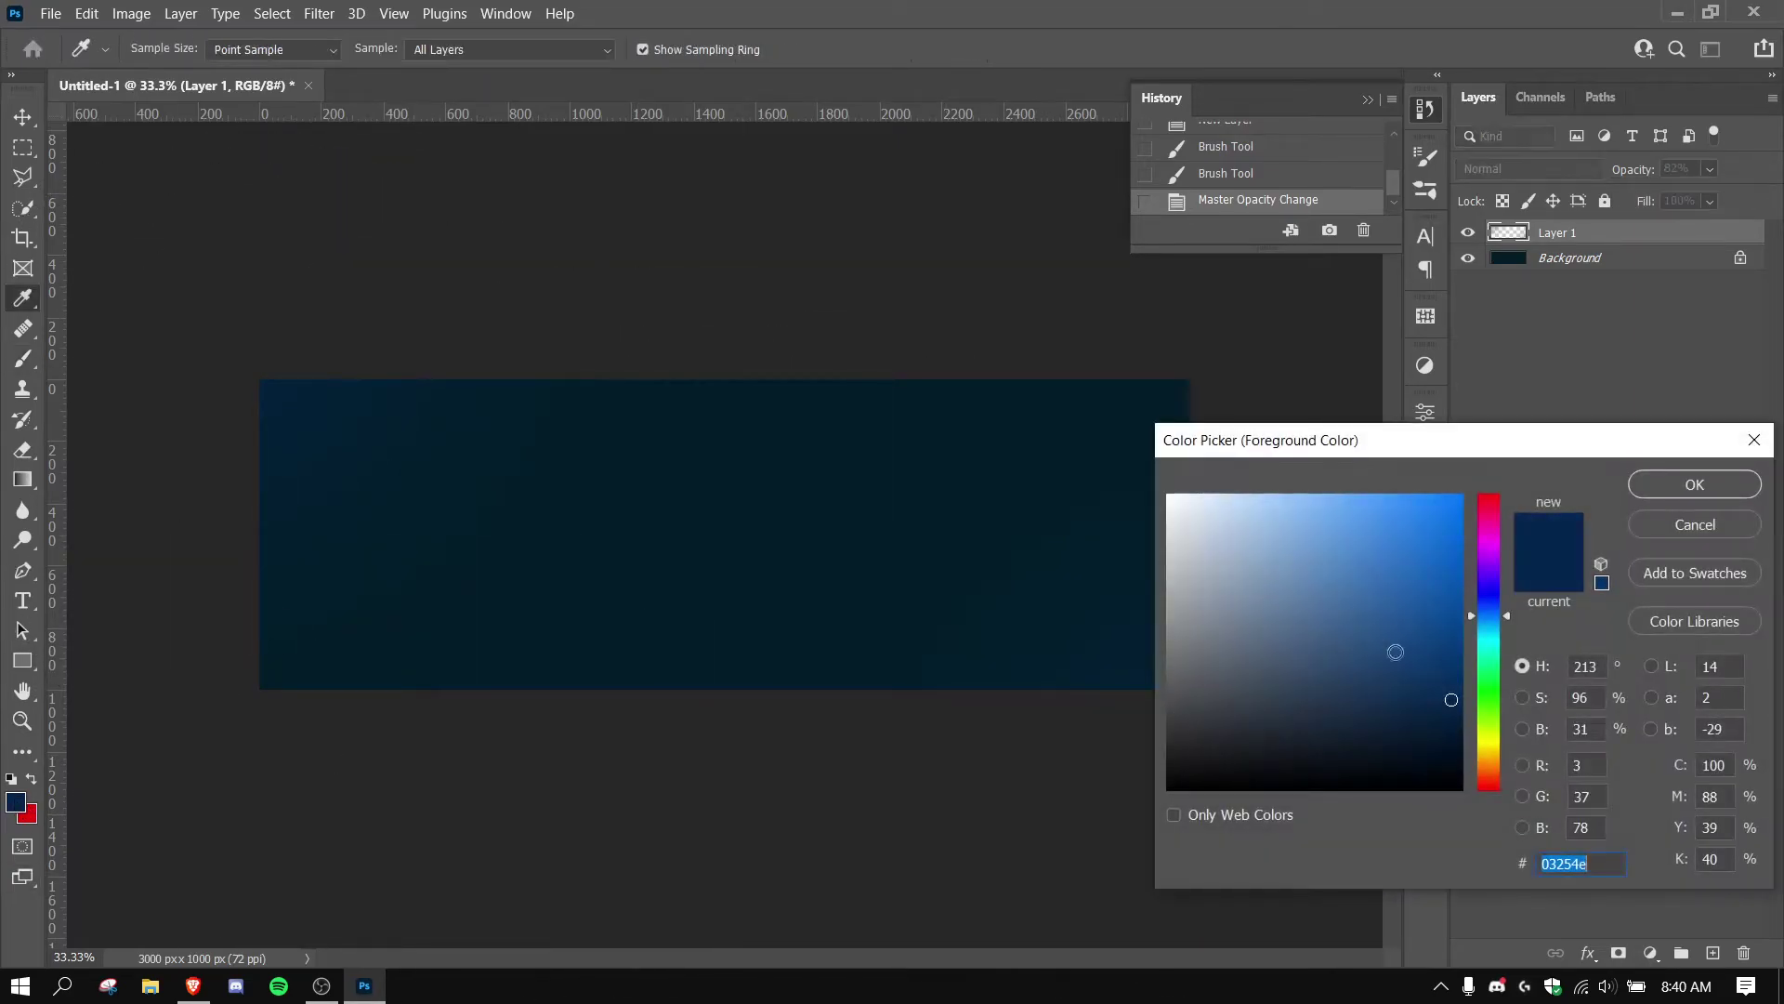
pyautogui.moveTo(1463, 713); pyautogui.dragTo(1450, 757)
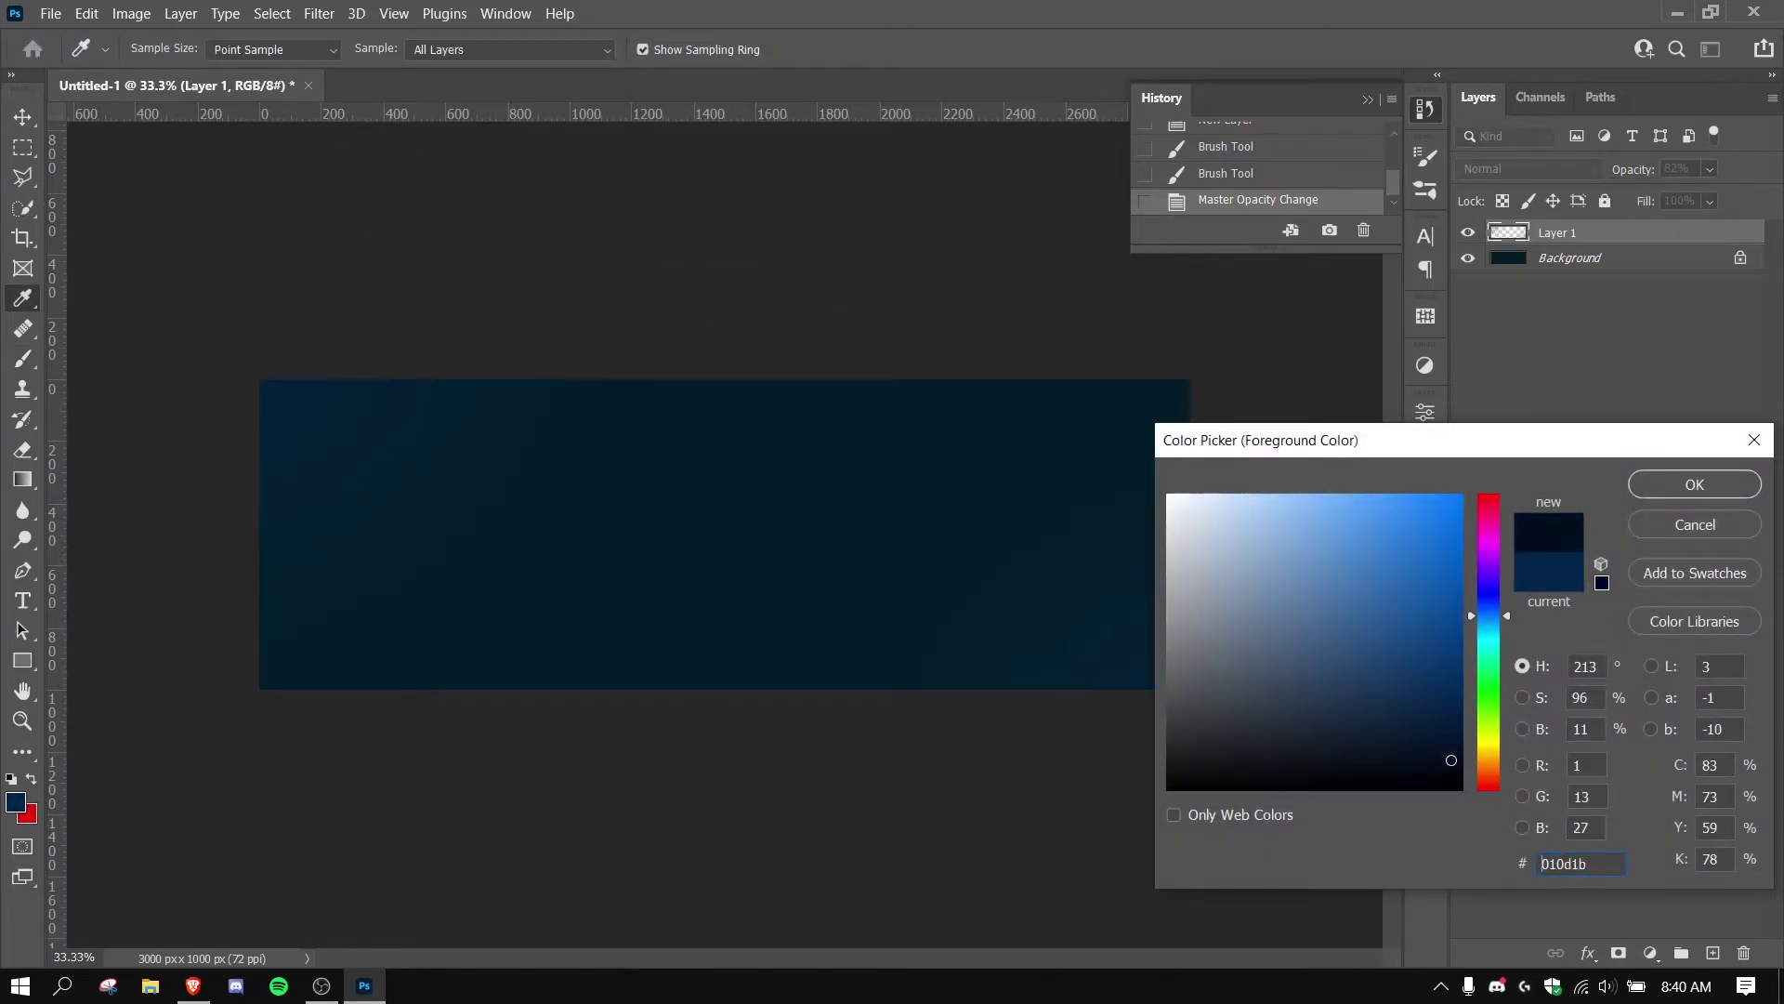
pyautogui.click(1654, 482)
pyautogui.click(1589, 272)
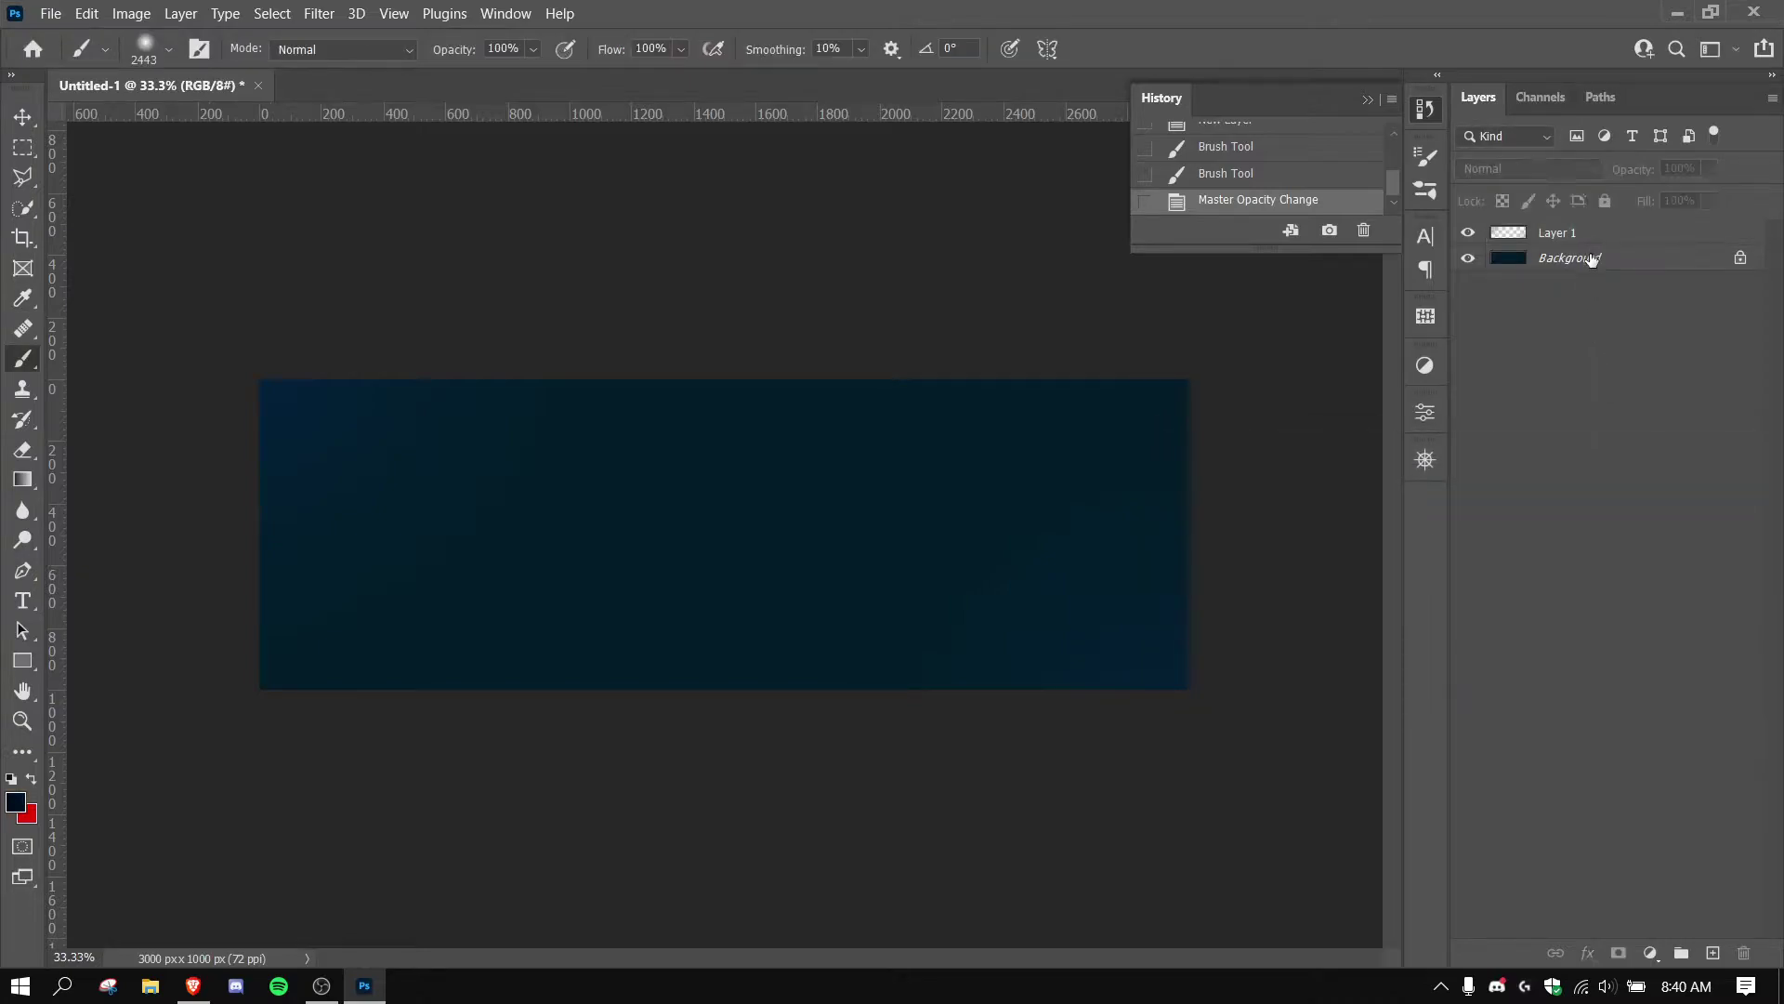
pyautogui.click(1591, 260)
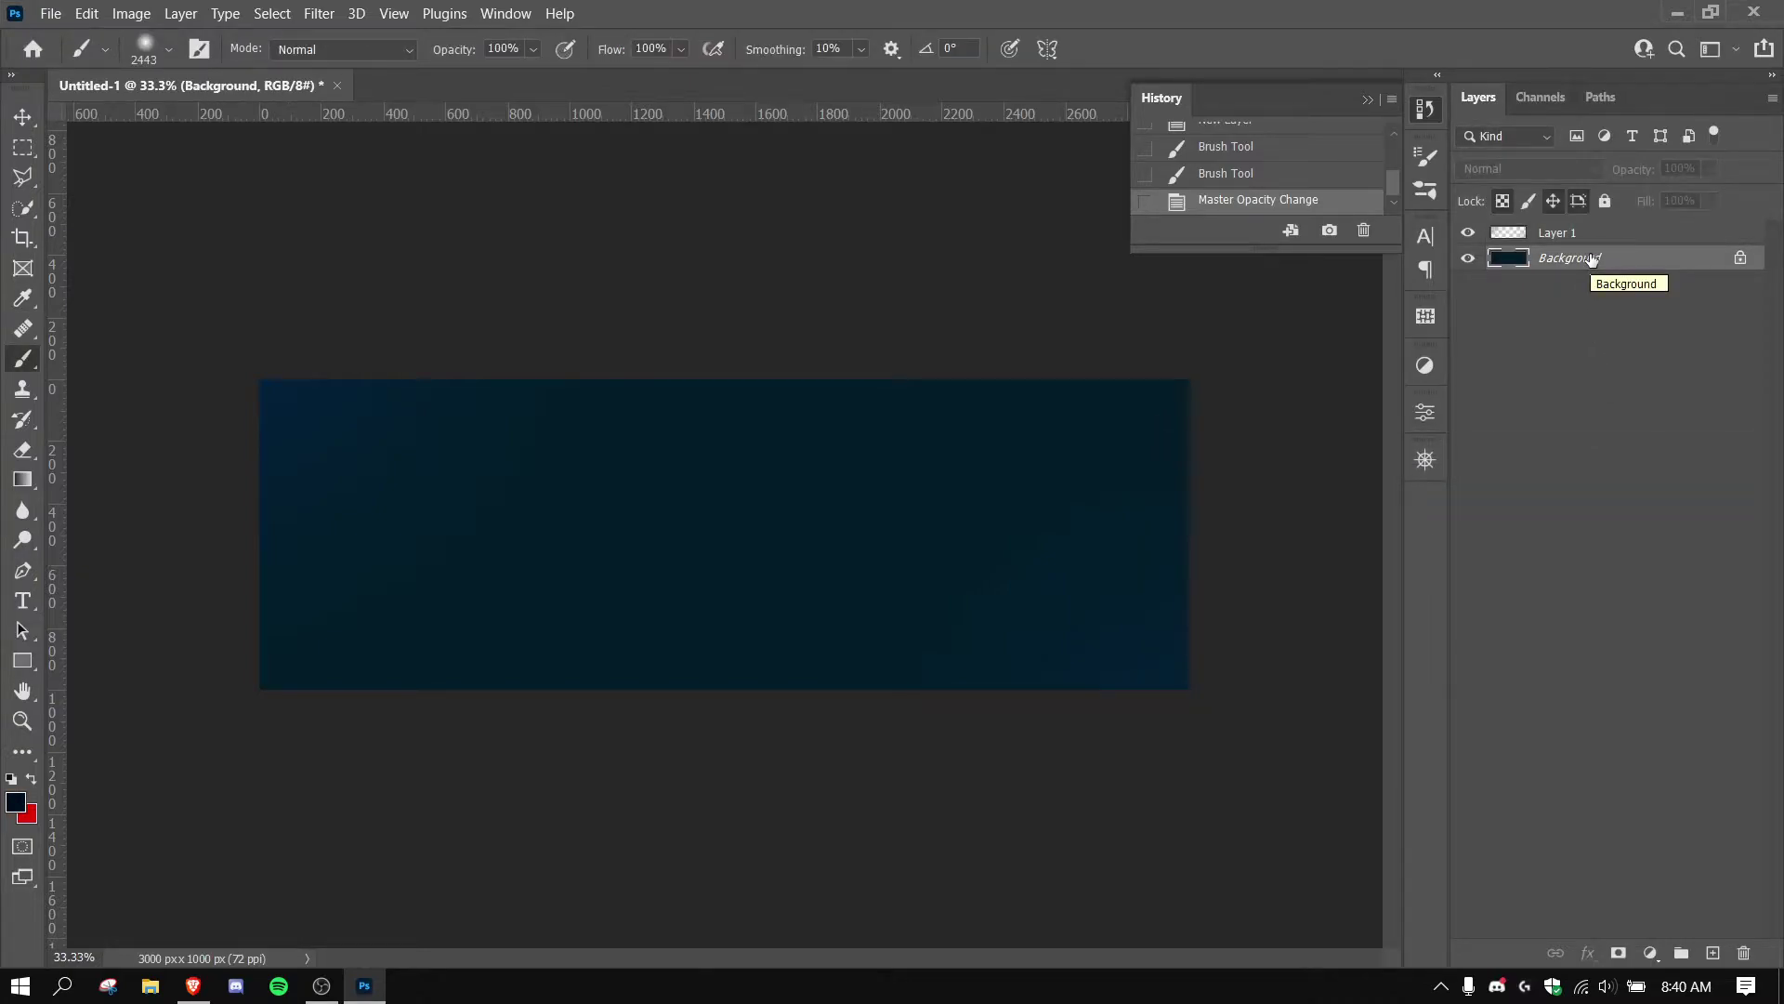
pyautogui.hotkey('alt', 'BackSpace')
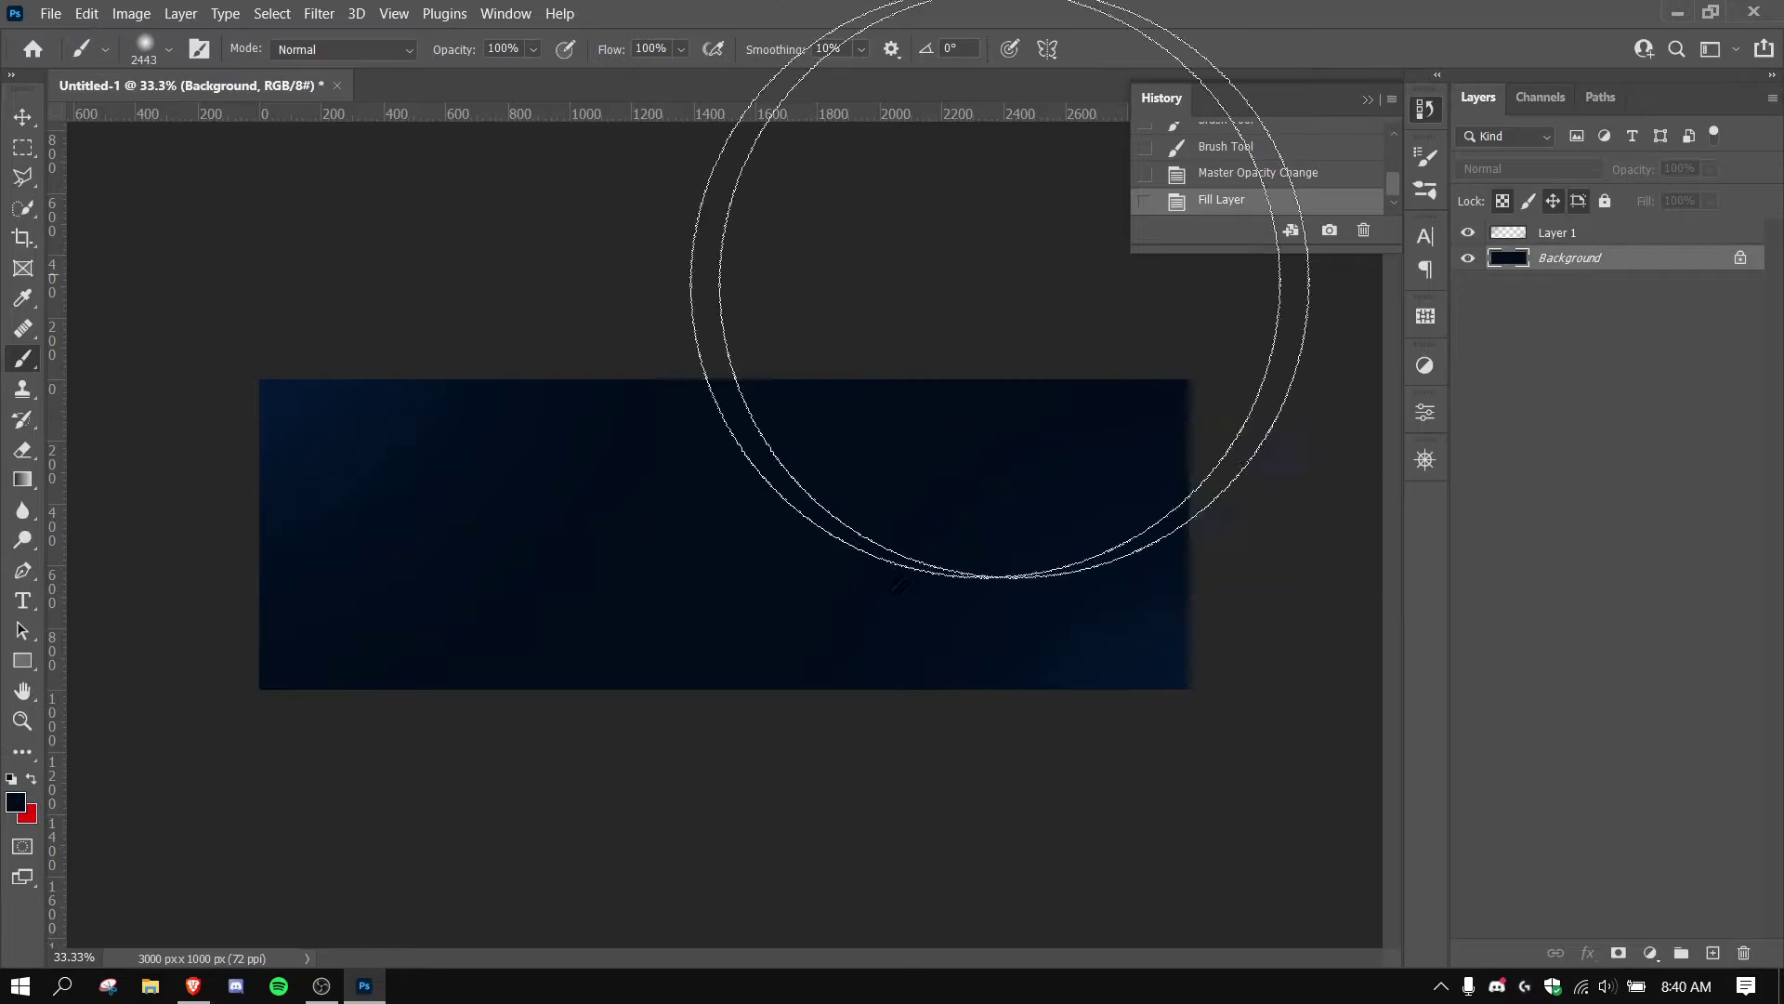
pyautogui.press('v')
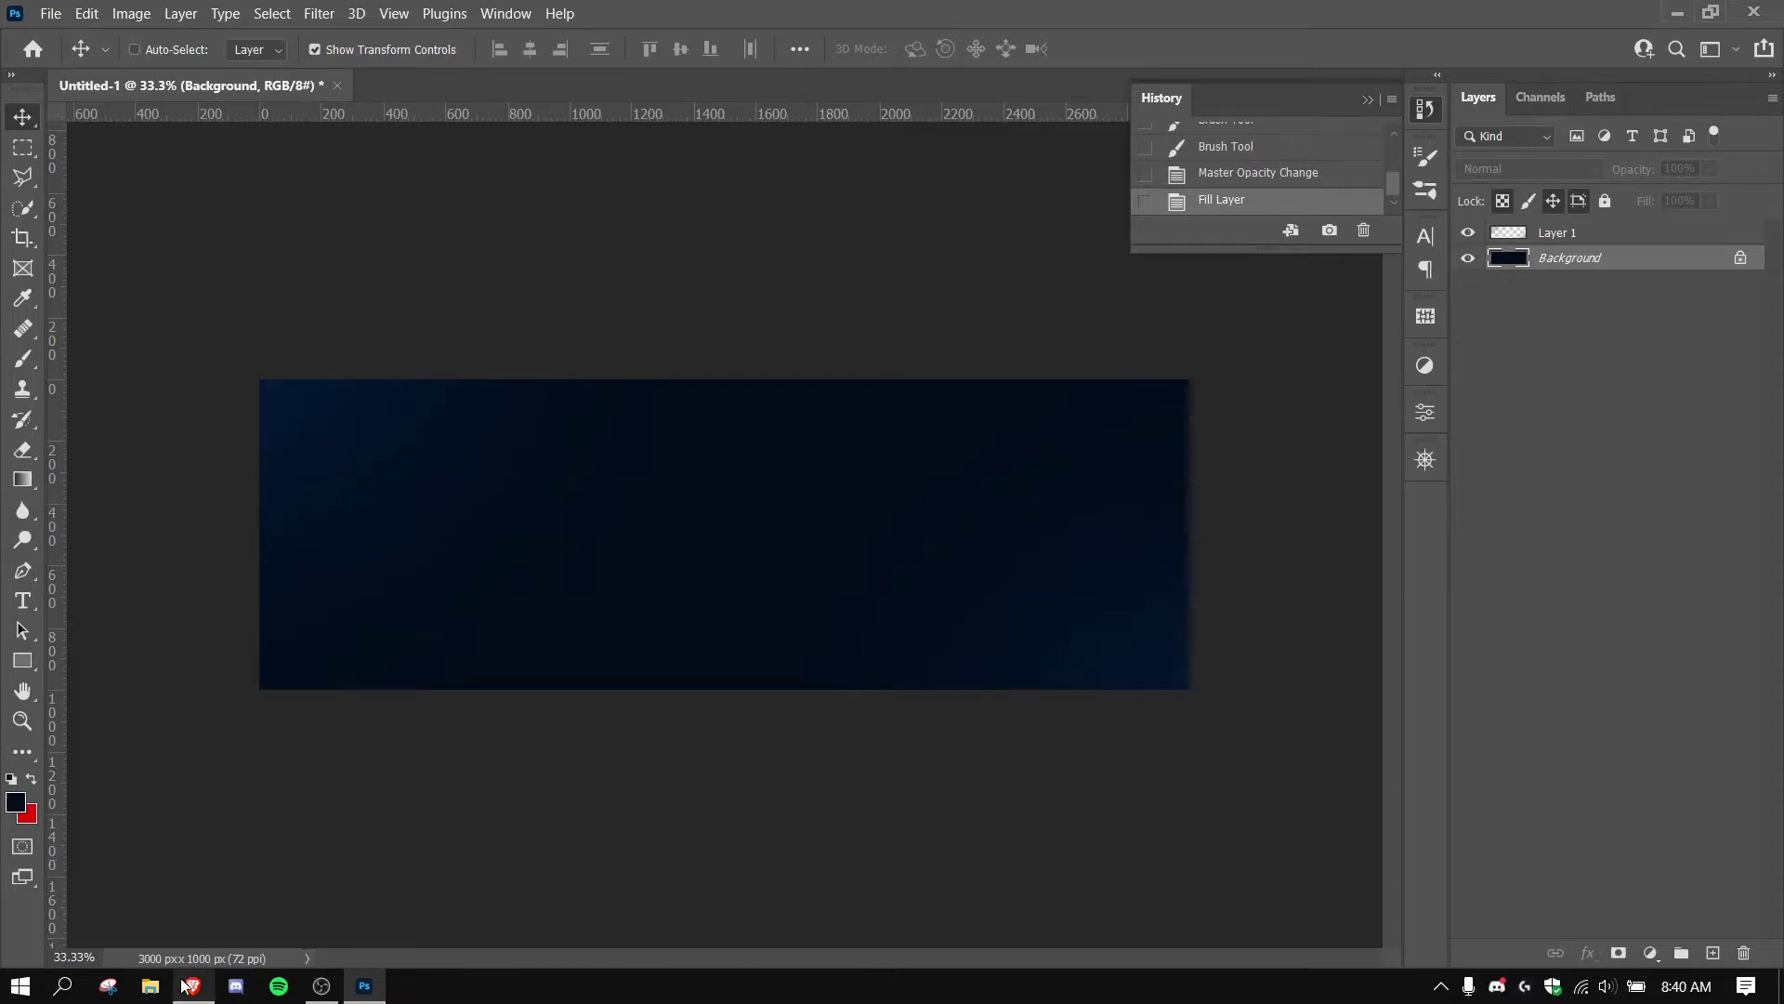
# Paste the TSM logo as Layer 2 and scale it down to about 85%.
pyautogui.hotkey('ctrl', 'v')
pyautogui.press('Delete')
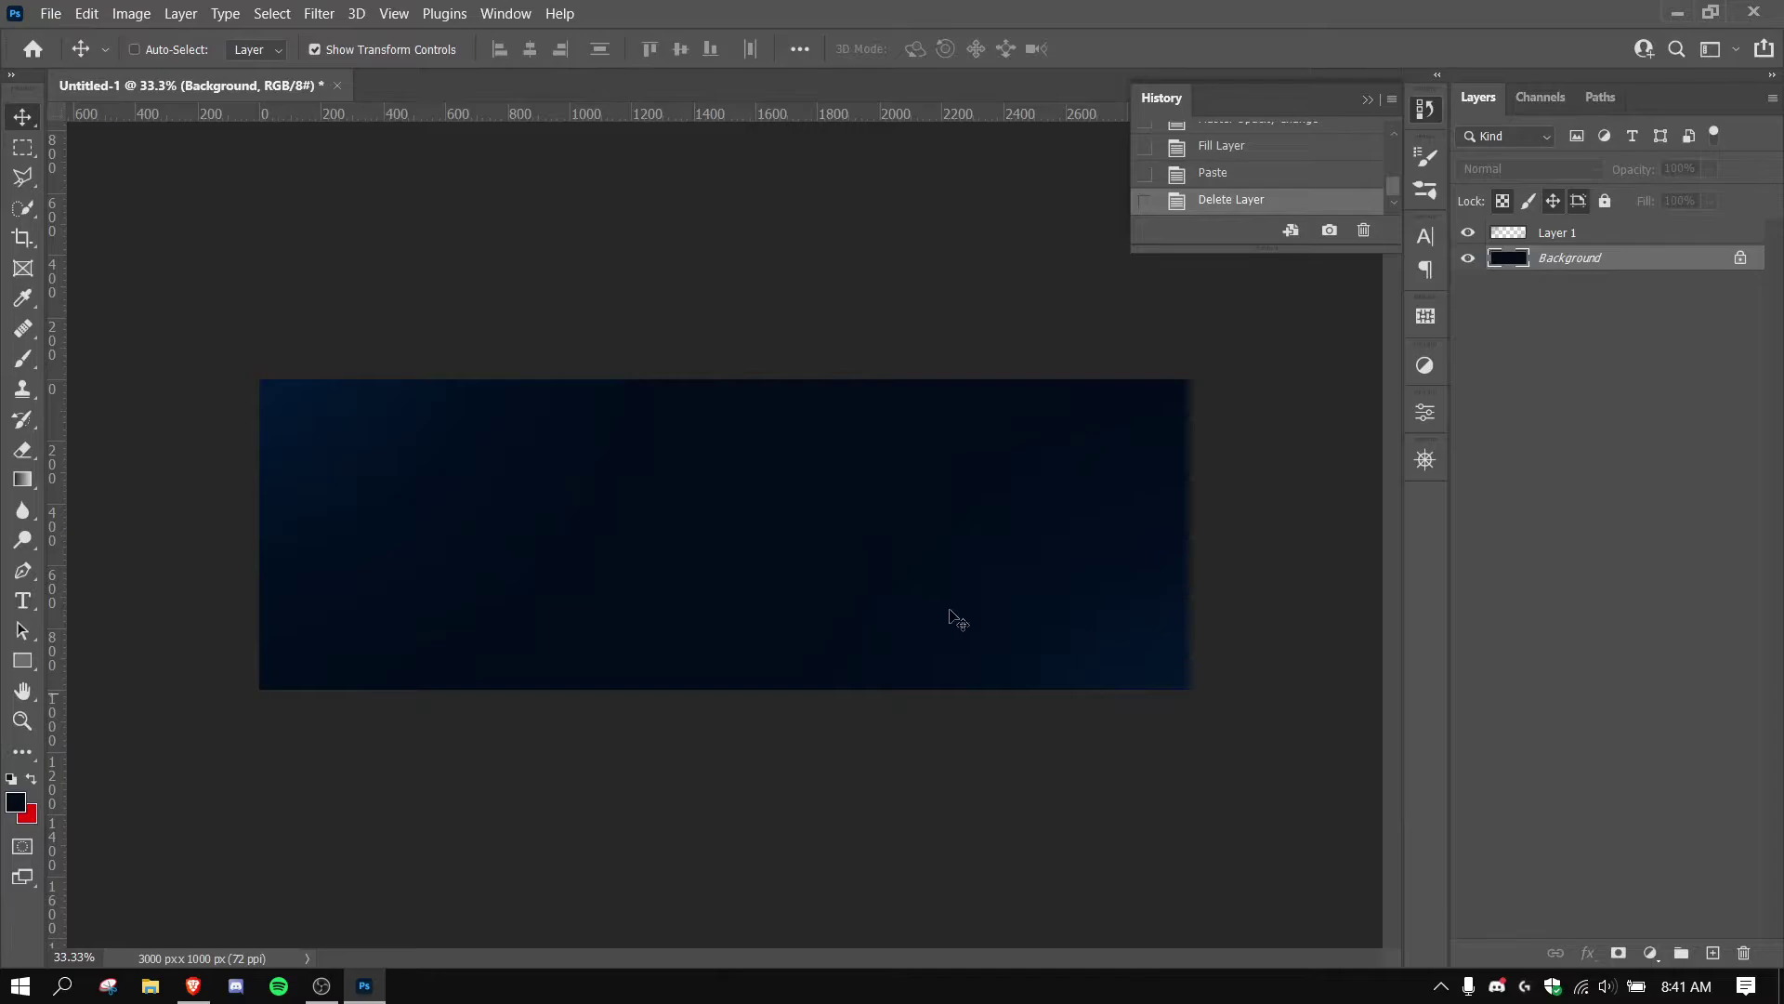
pyautogui.hotkey('ctrl', 'v')
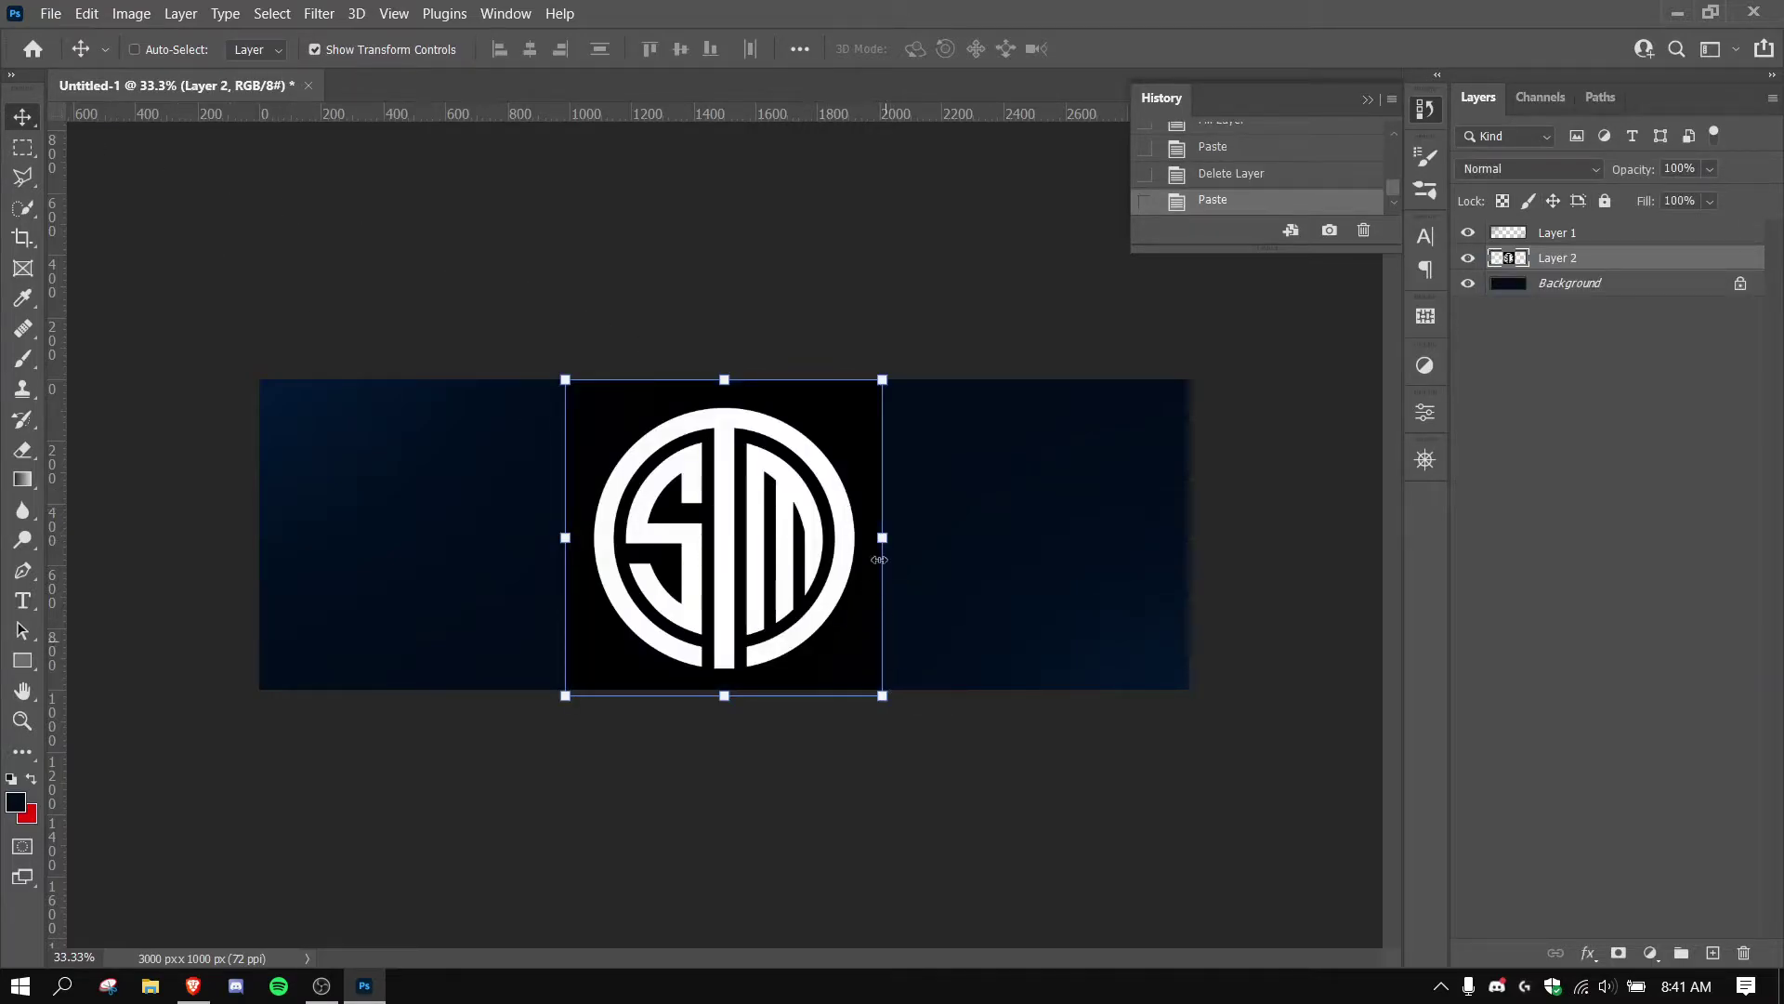
pyautogui.moveTo(864, 541); pyautogui.dragTo(861, 539)
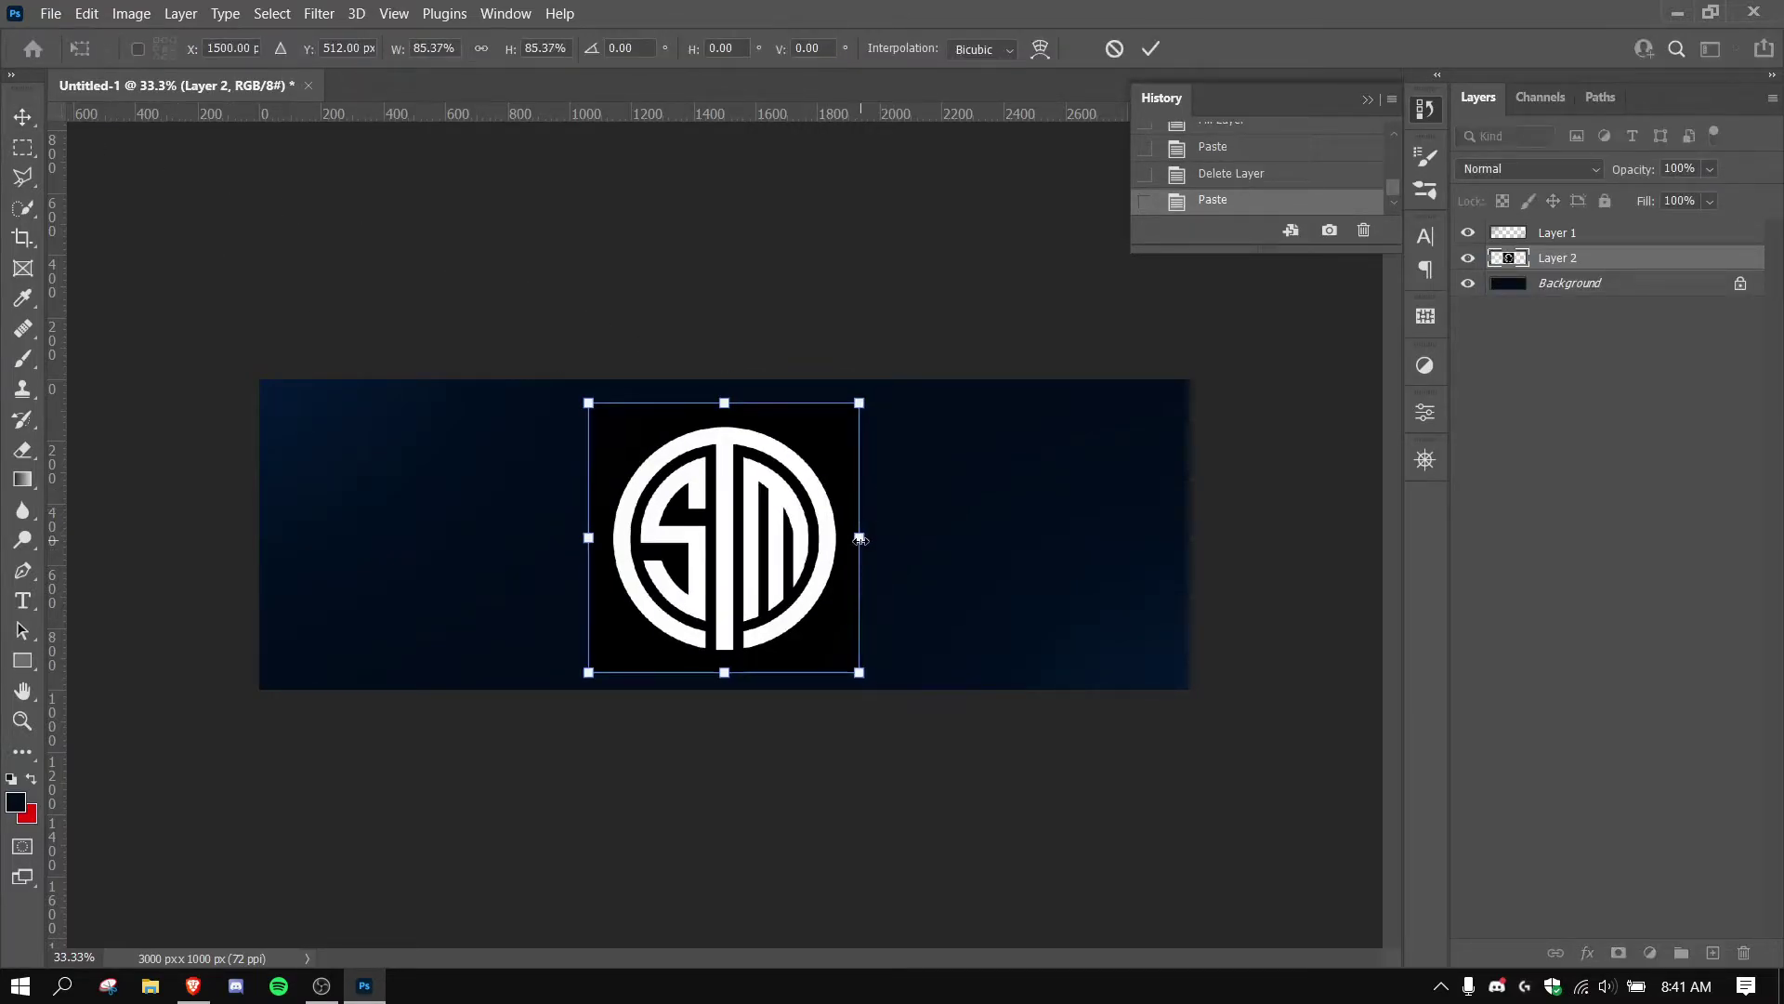
pyautogui.press('Return')
# Remove the logo's black square background using the Magic Wand, then deselect.
pyautogui.press('w')
pyautogui.moveTo(841, 444); pyautogui.dragTo(831, 442)
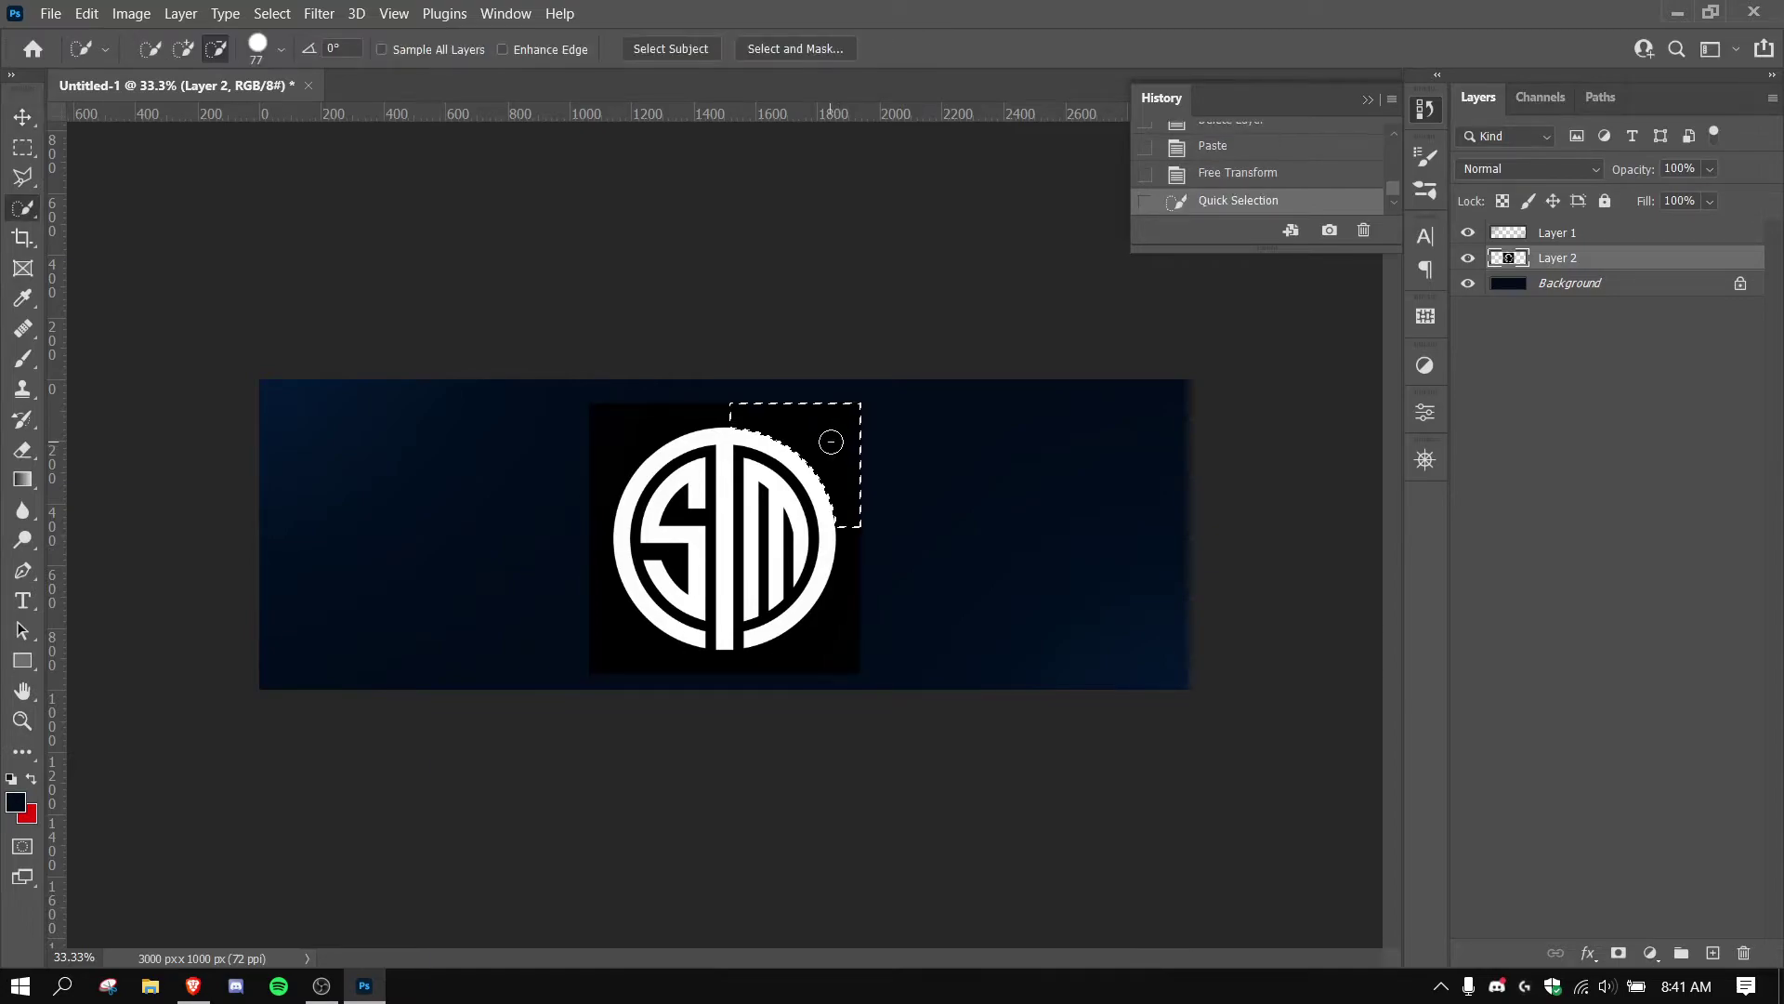
pyautogui.rightClick(13, 208)
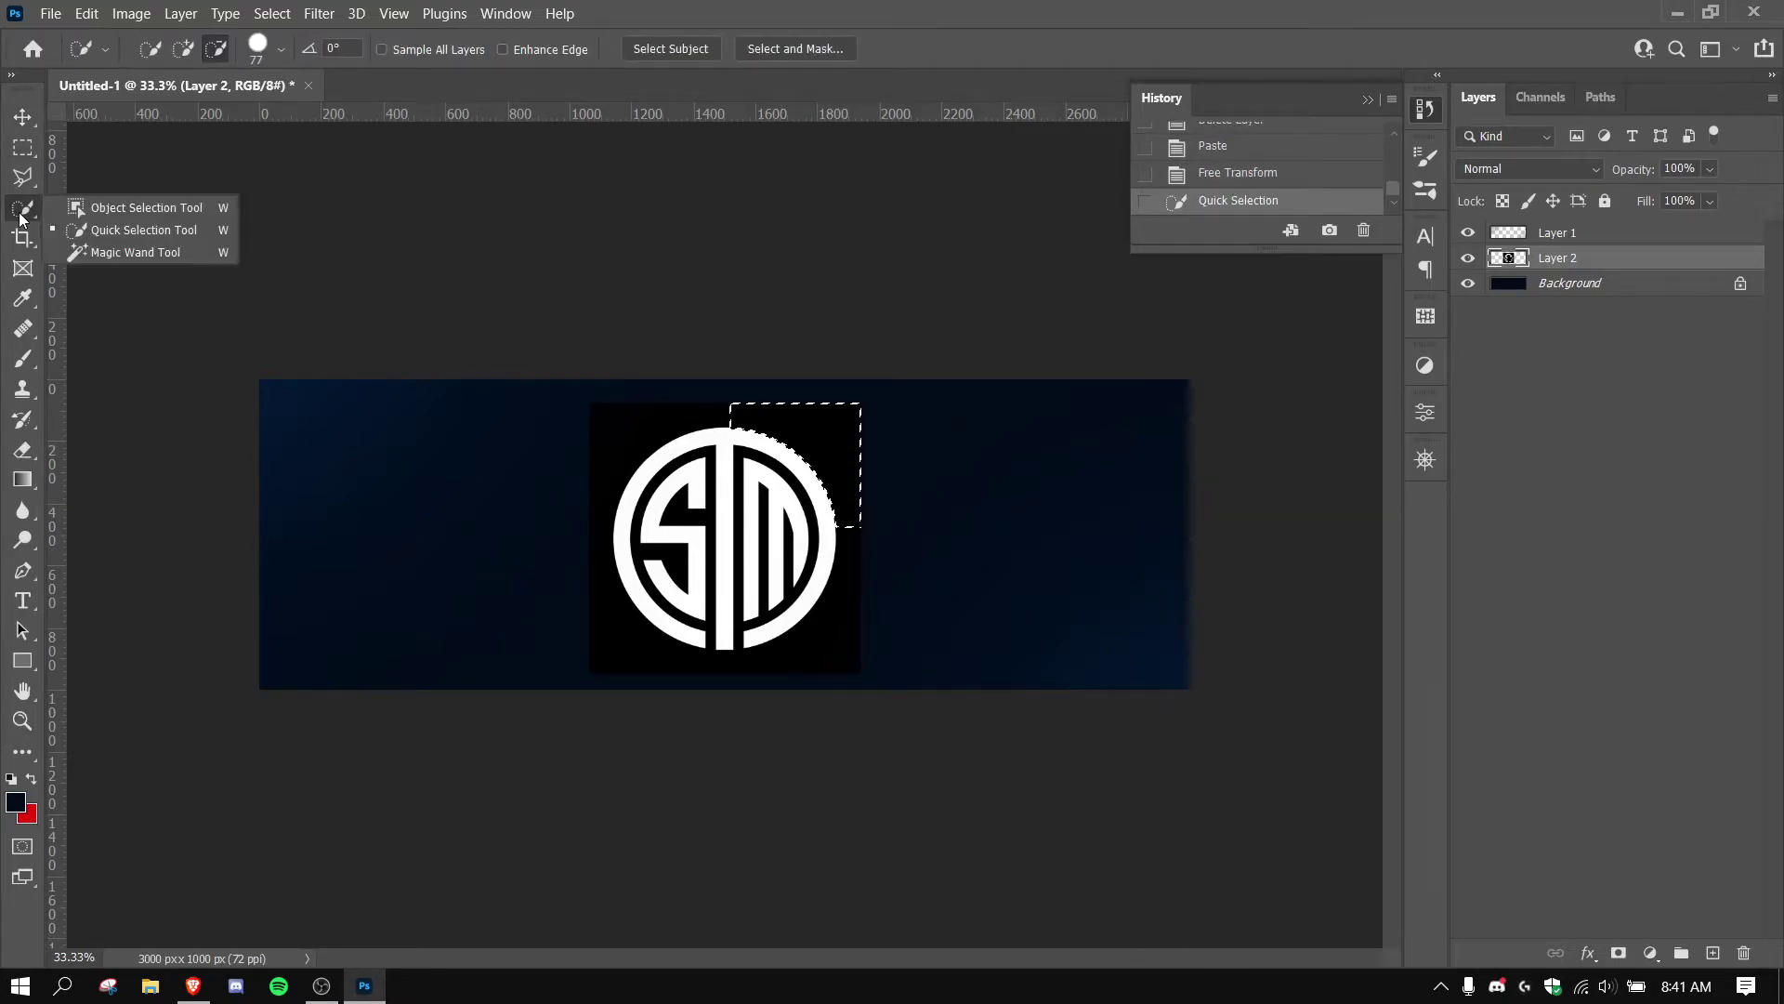
pyautogui.click(100, 253)
pyautogui.click(657, 430)
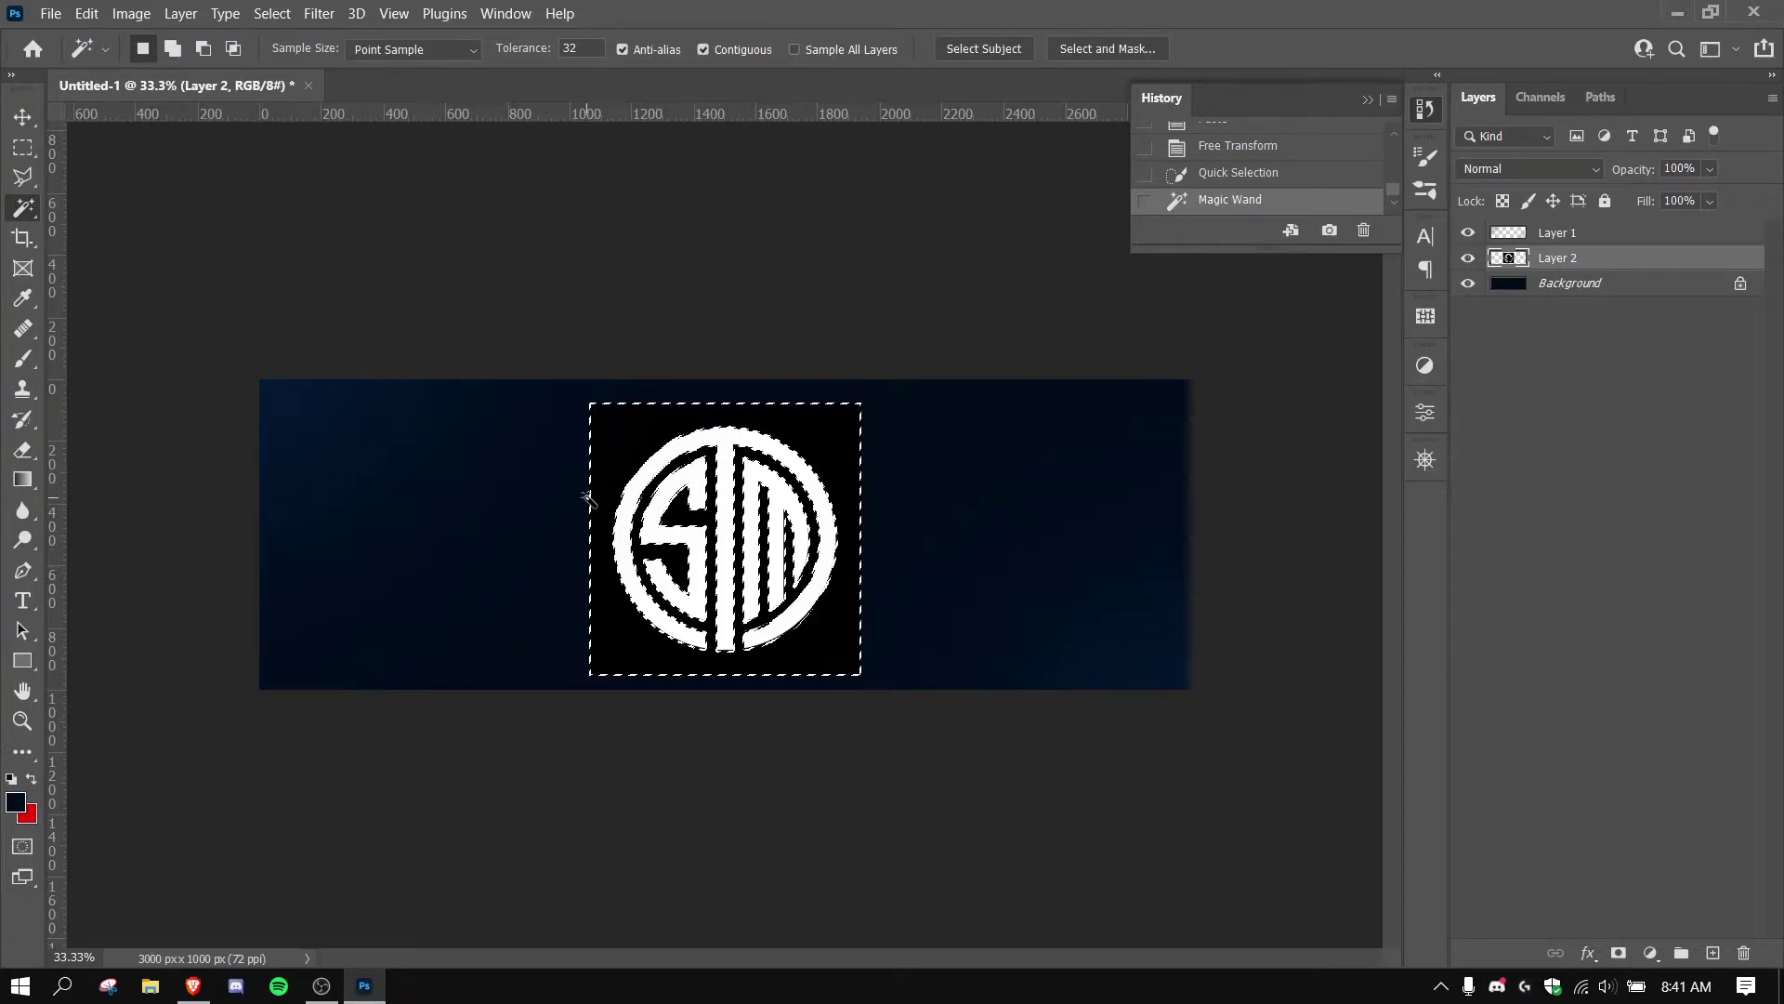
pyautogui.press('Delete')
pyautogui.hotkey('ctrl', 'd')
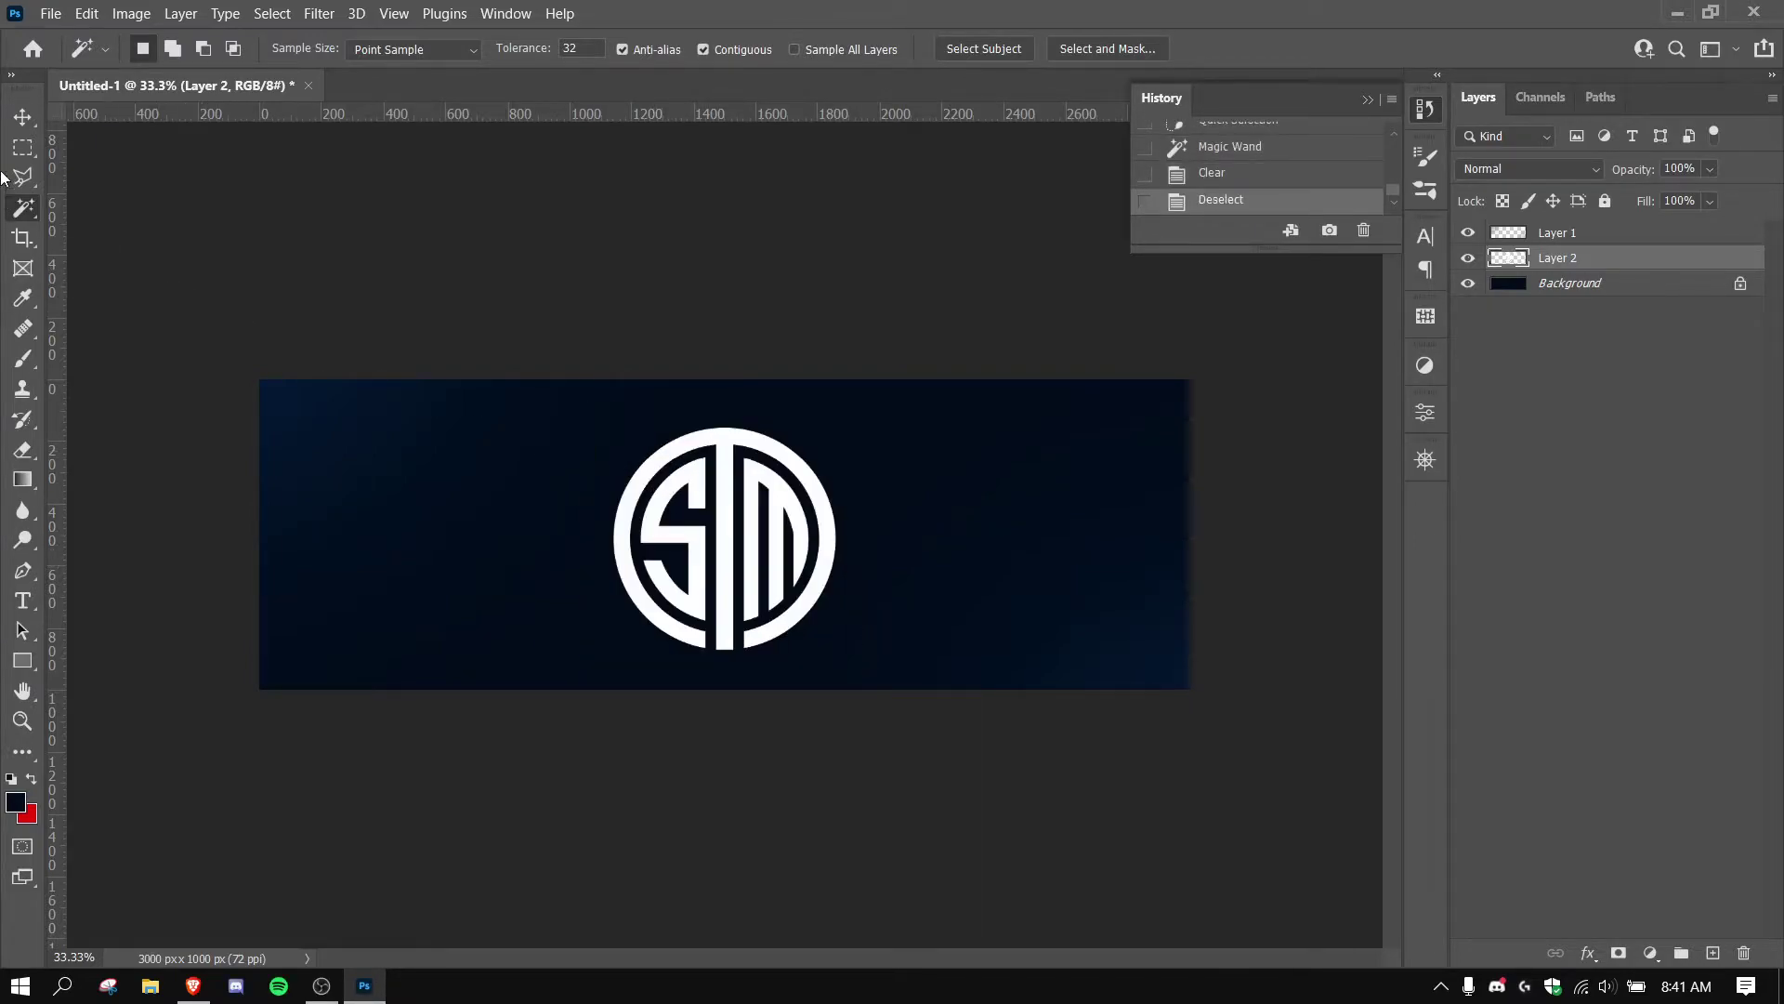
pyautogui.click(24, 116)
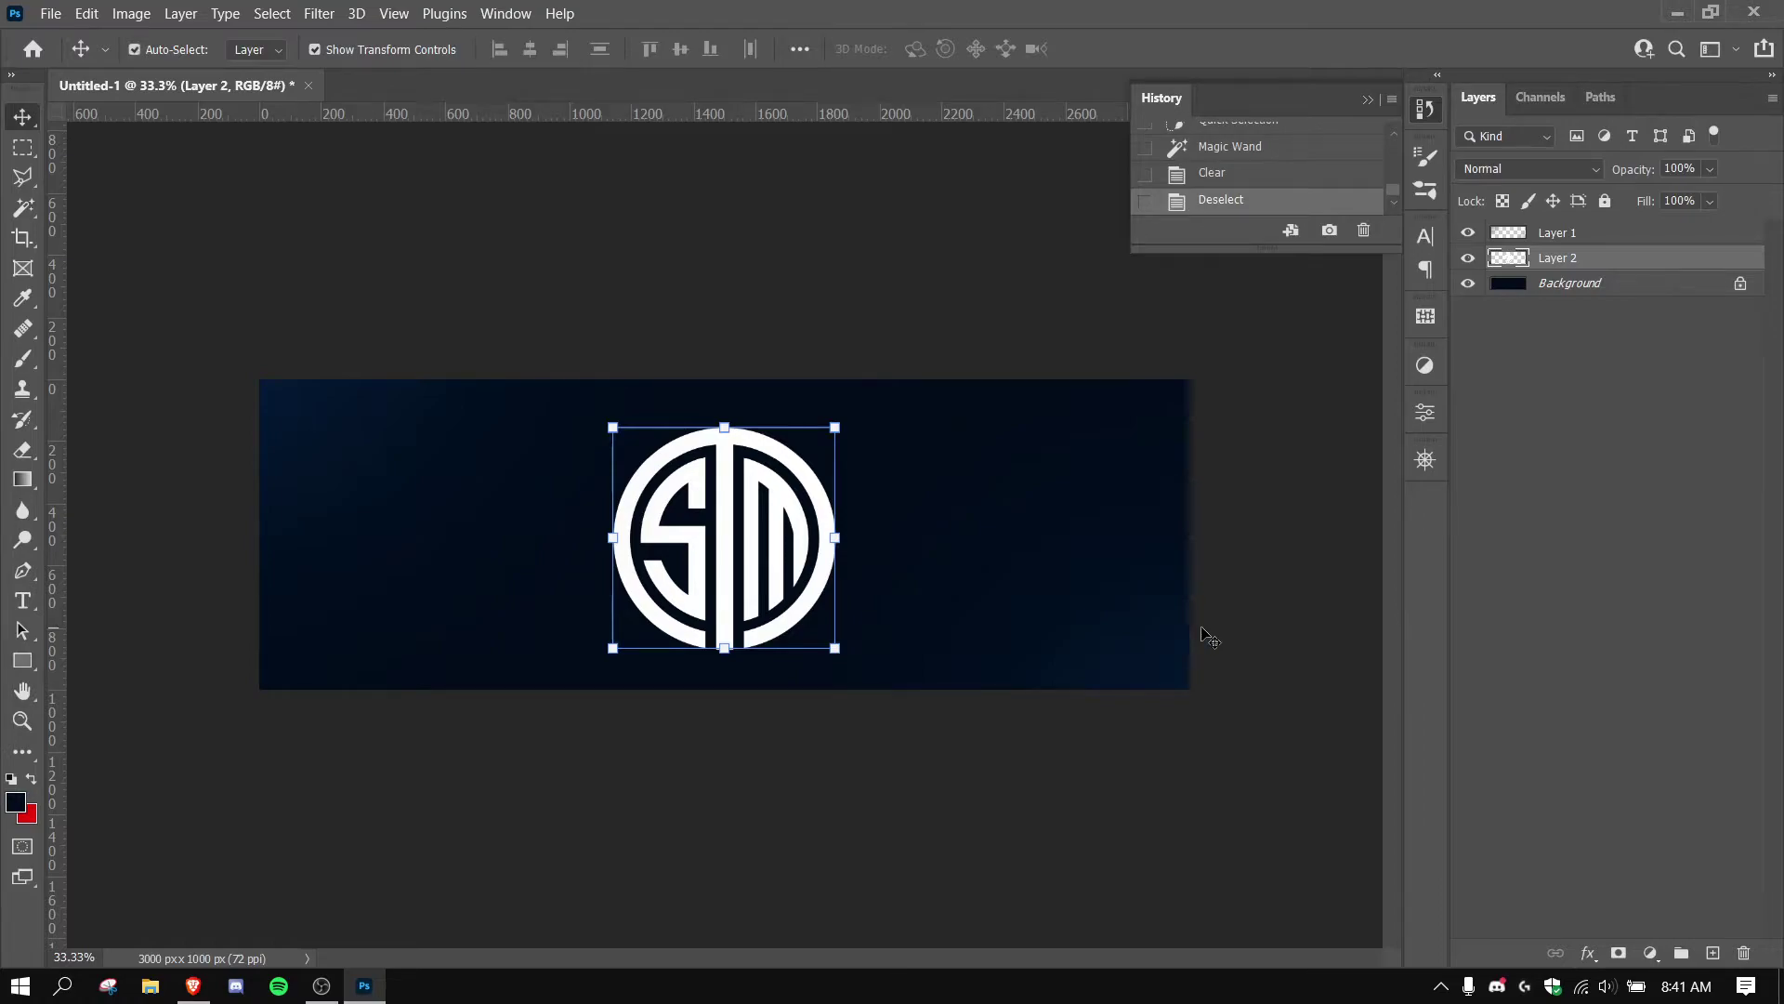
# Convert Layer 2 to a smart object, duplicate it, and hide Layer 2 copy.
pyautogui.hotkey('ctrl', 'j')
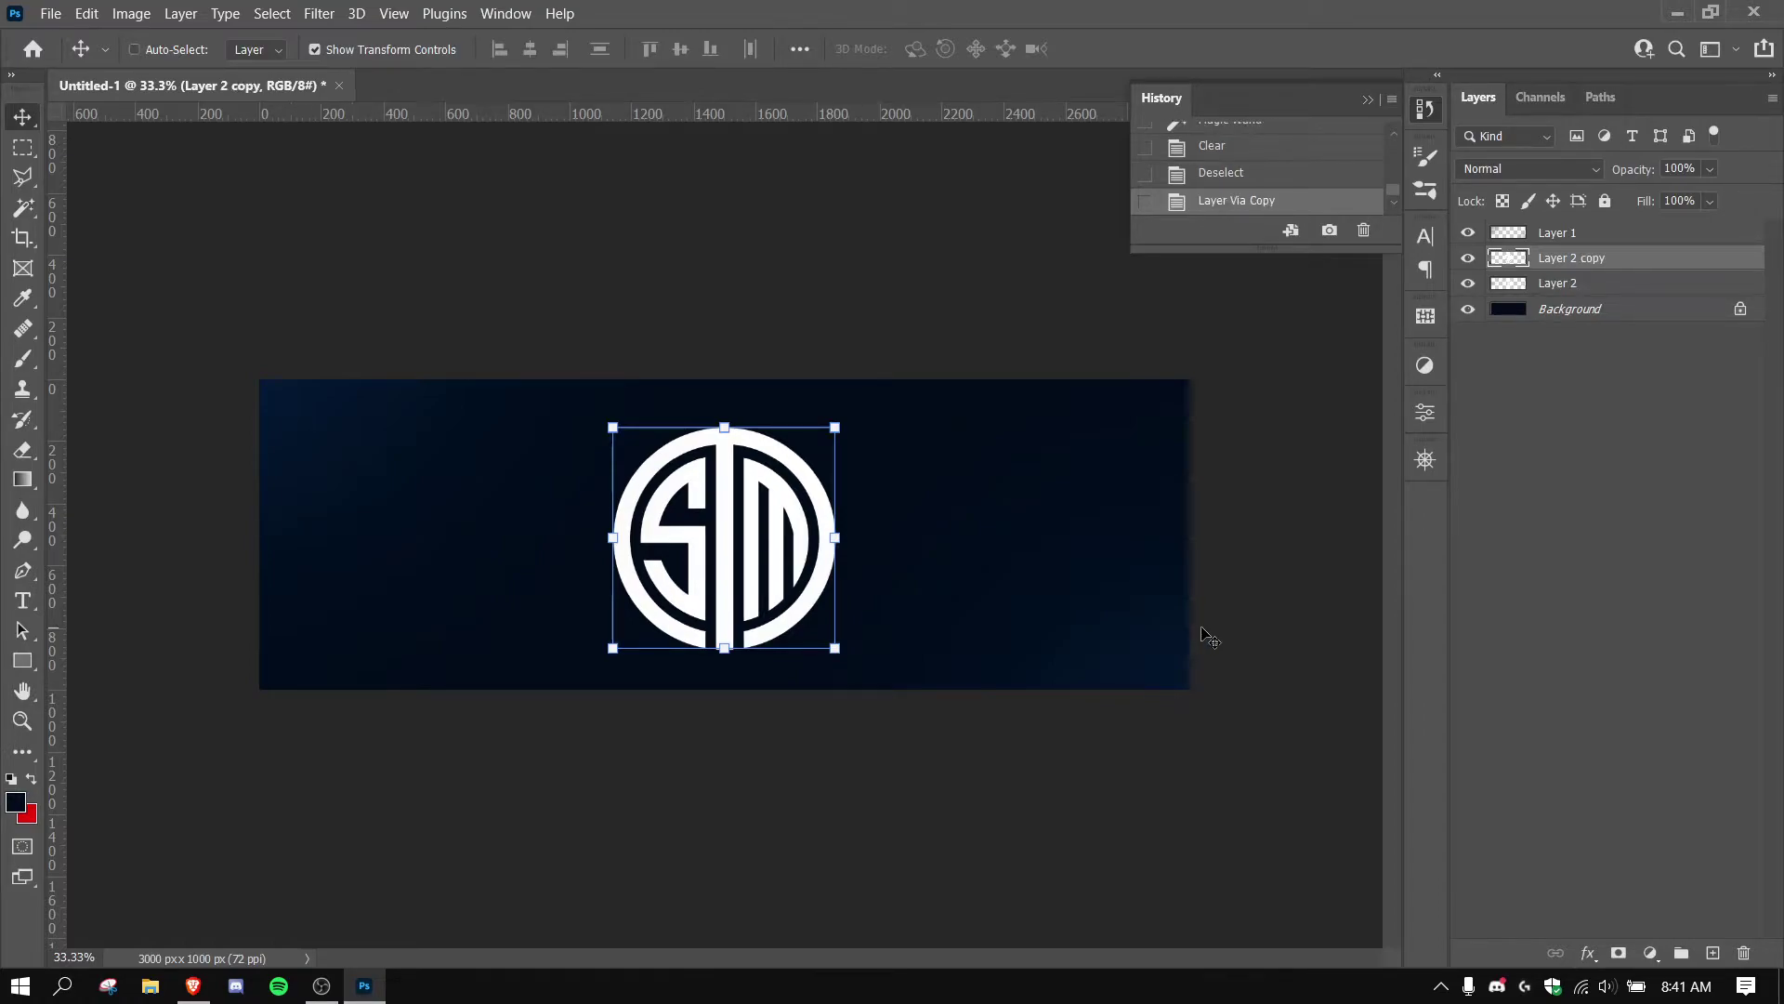
pyautogui.hotkey('ctrl', 'z')
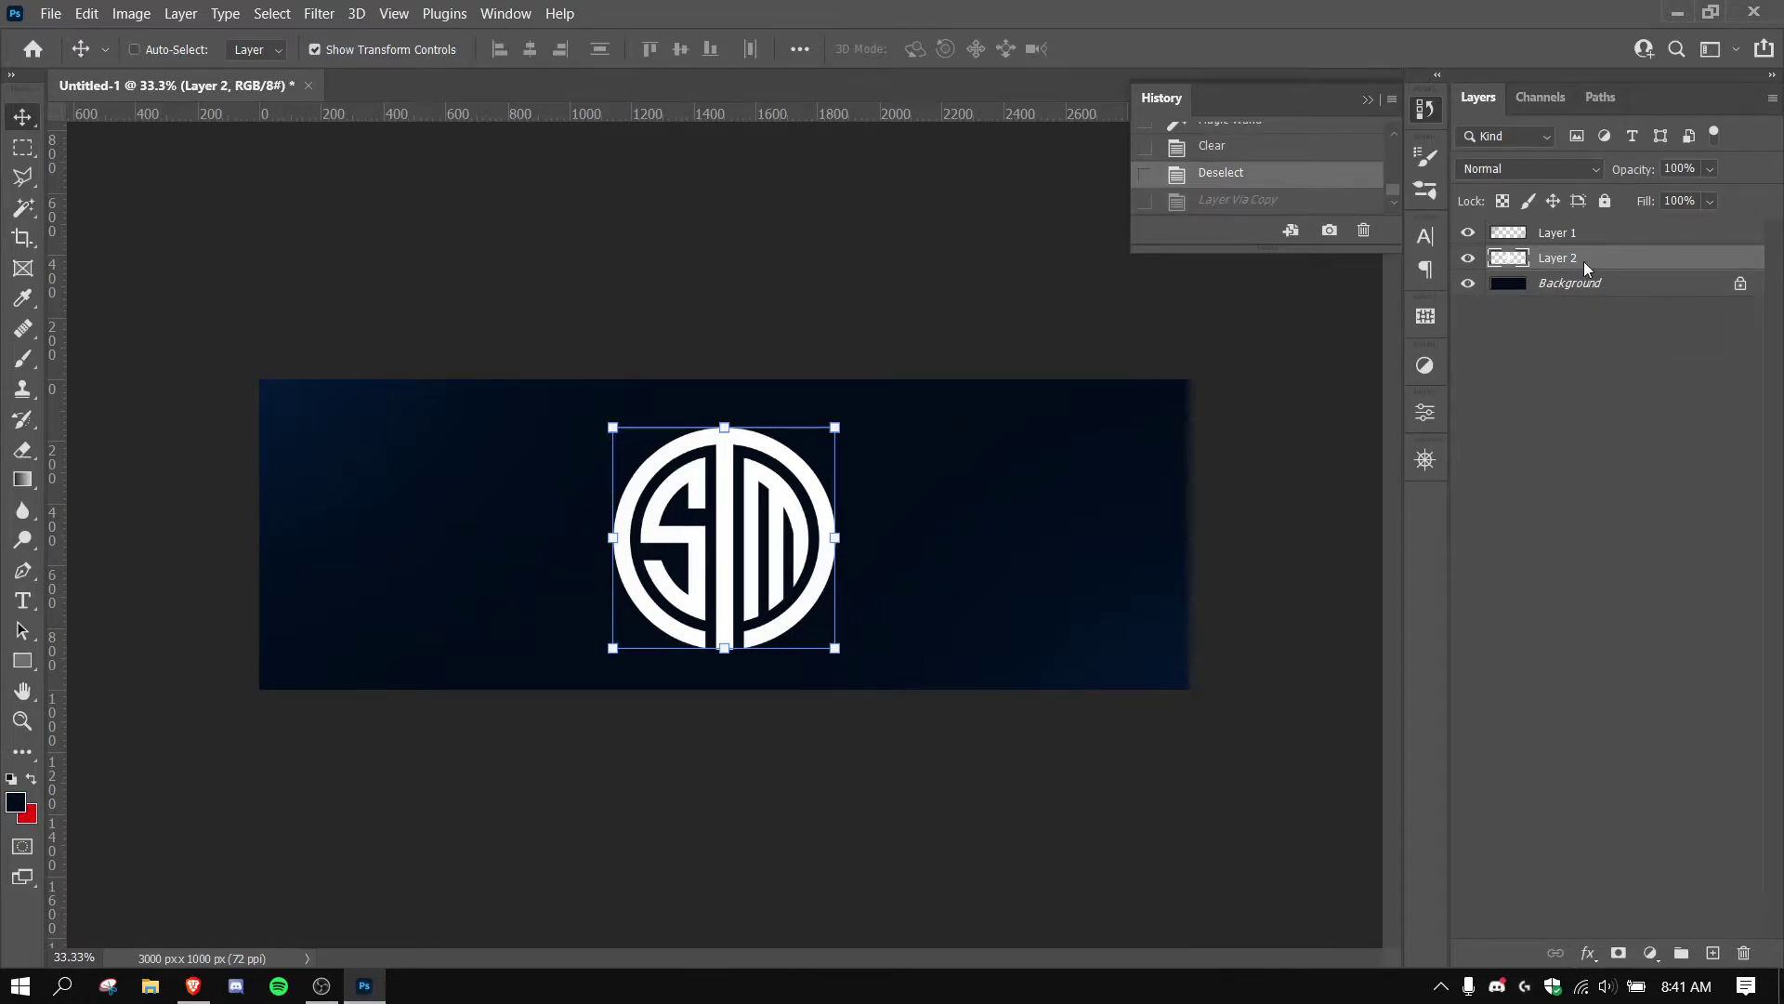
pyautogui.rightClick(1585, 268)
pyautogui.click(1665, 265)
pyautogui.rightClick(1668, 263)
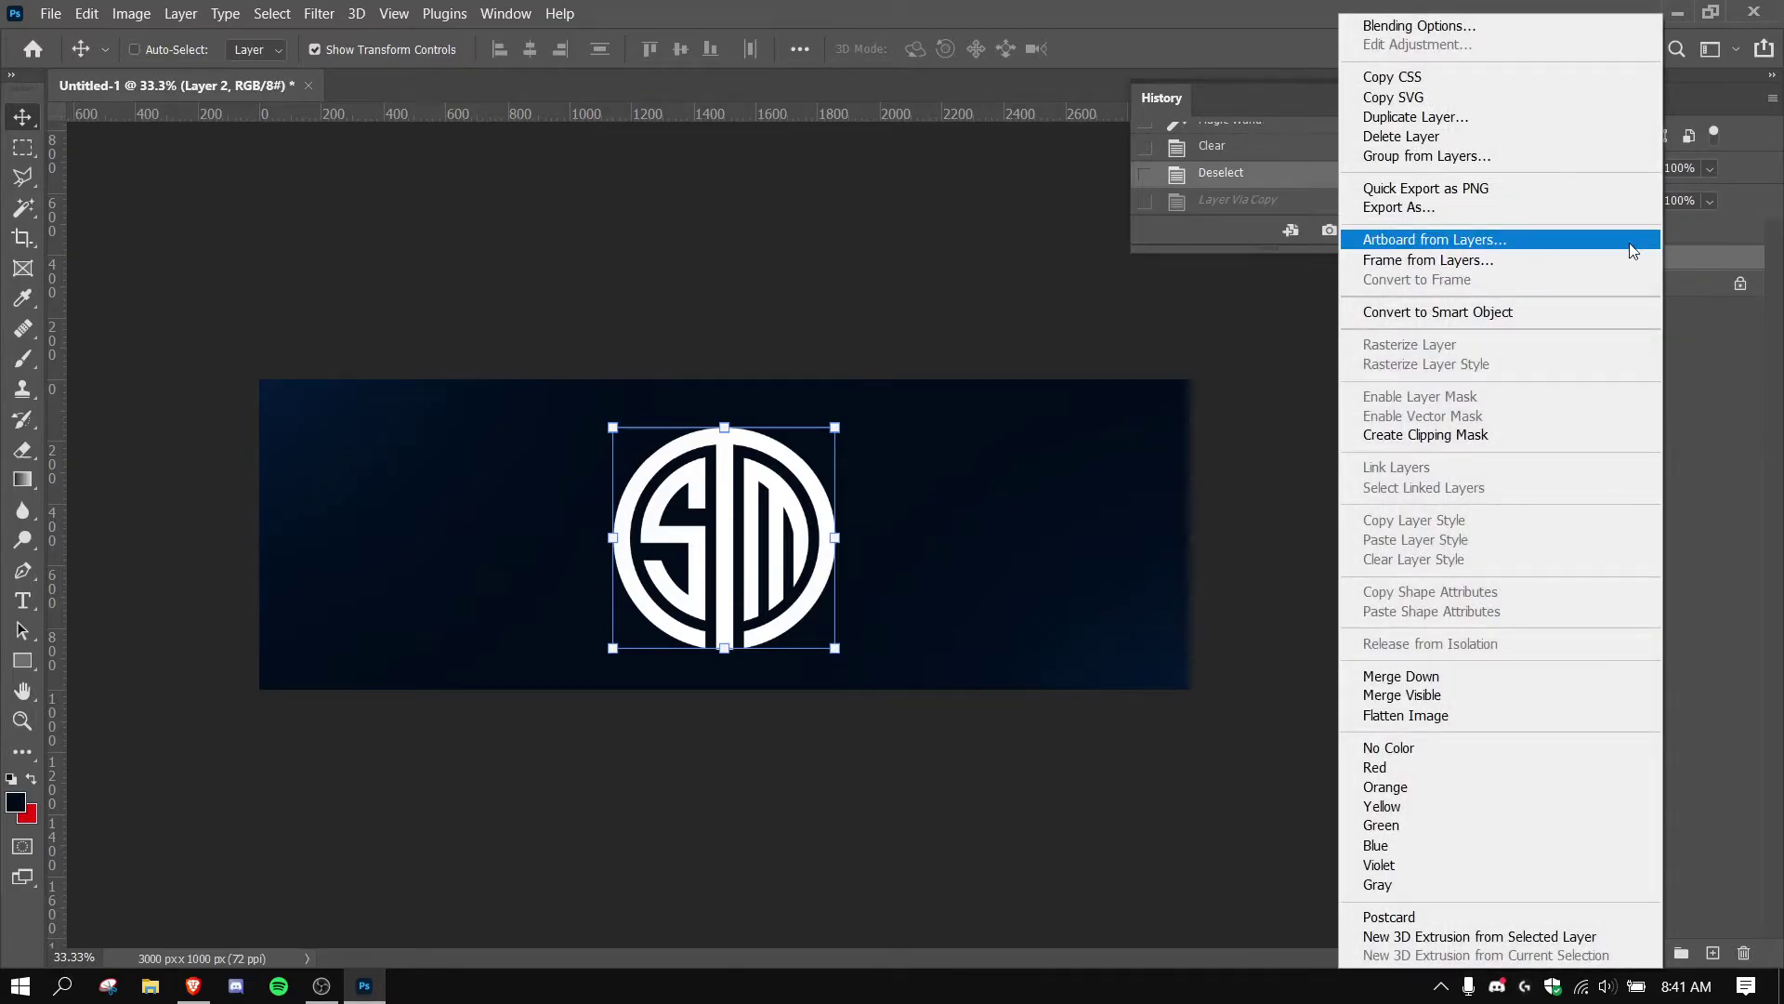
pyautogui.click(1467, 322)
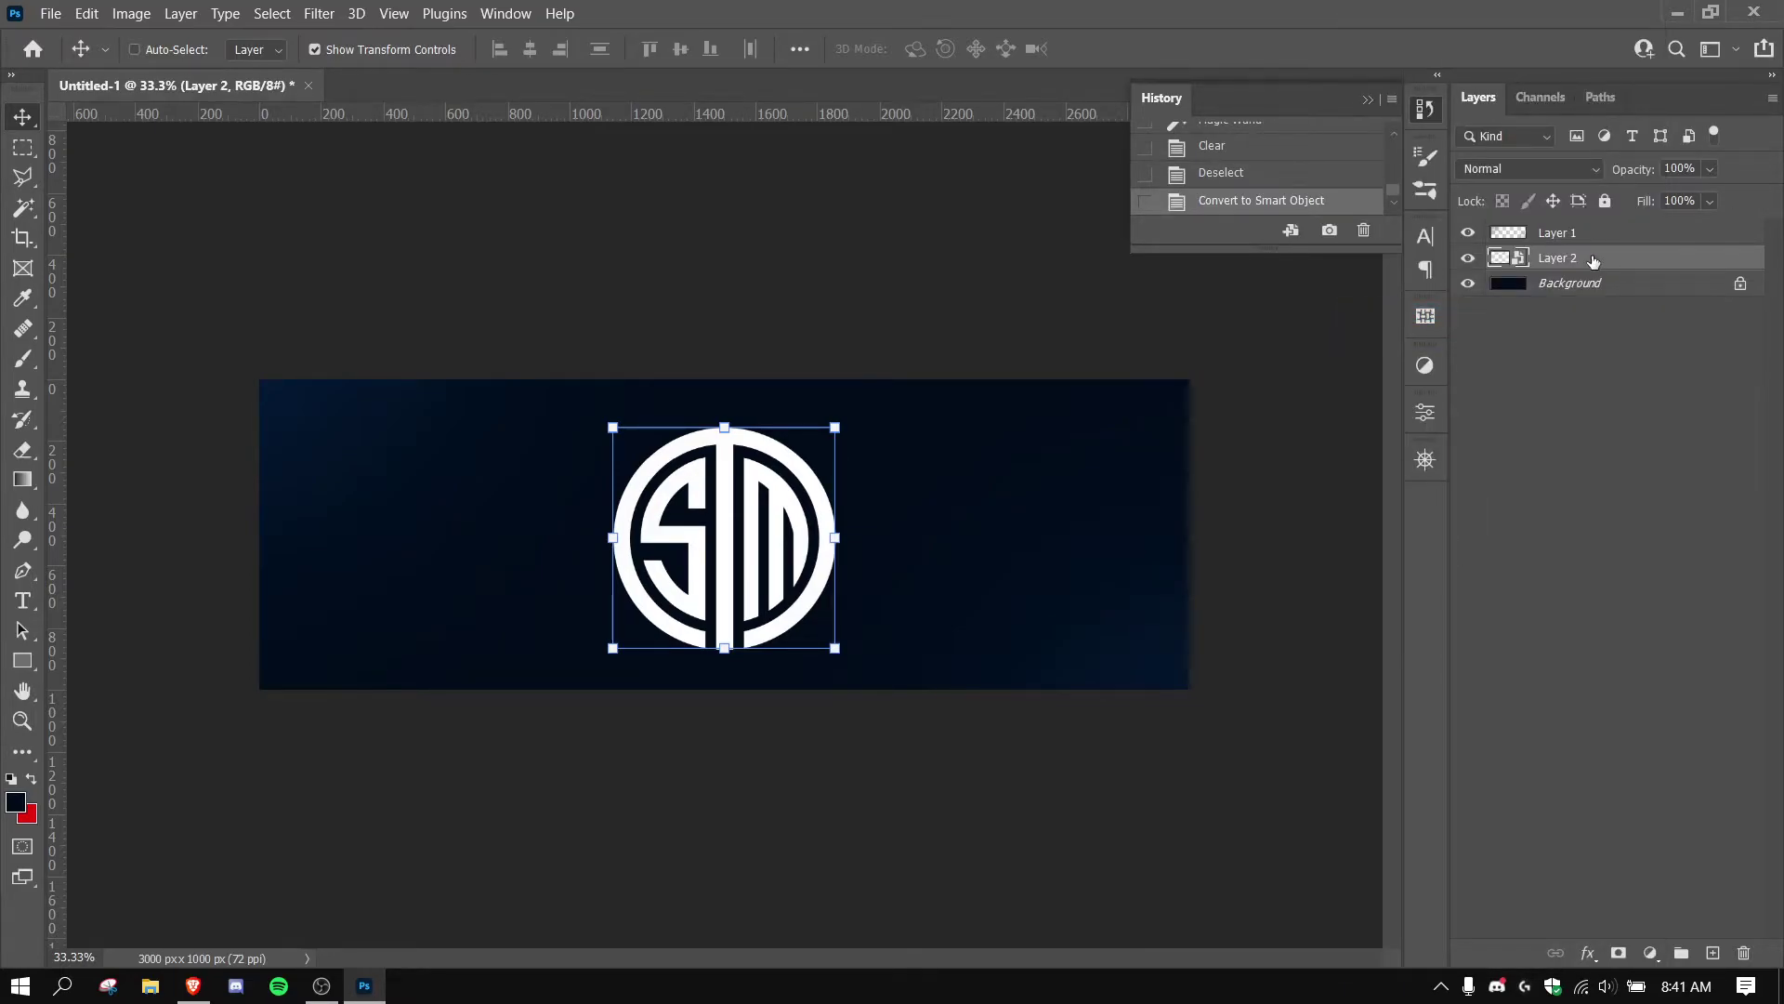
pyautogui.hotkey('ctrl', 'j')
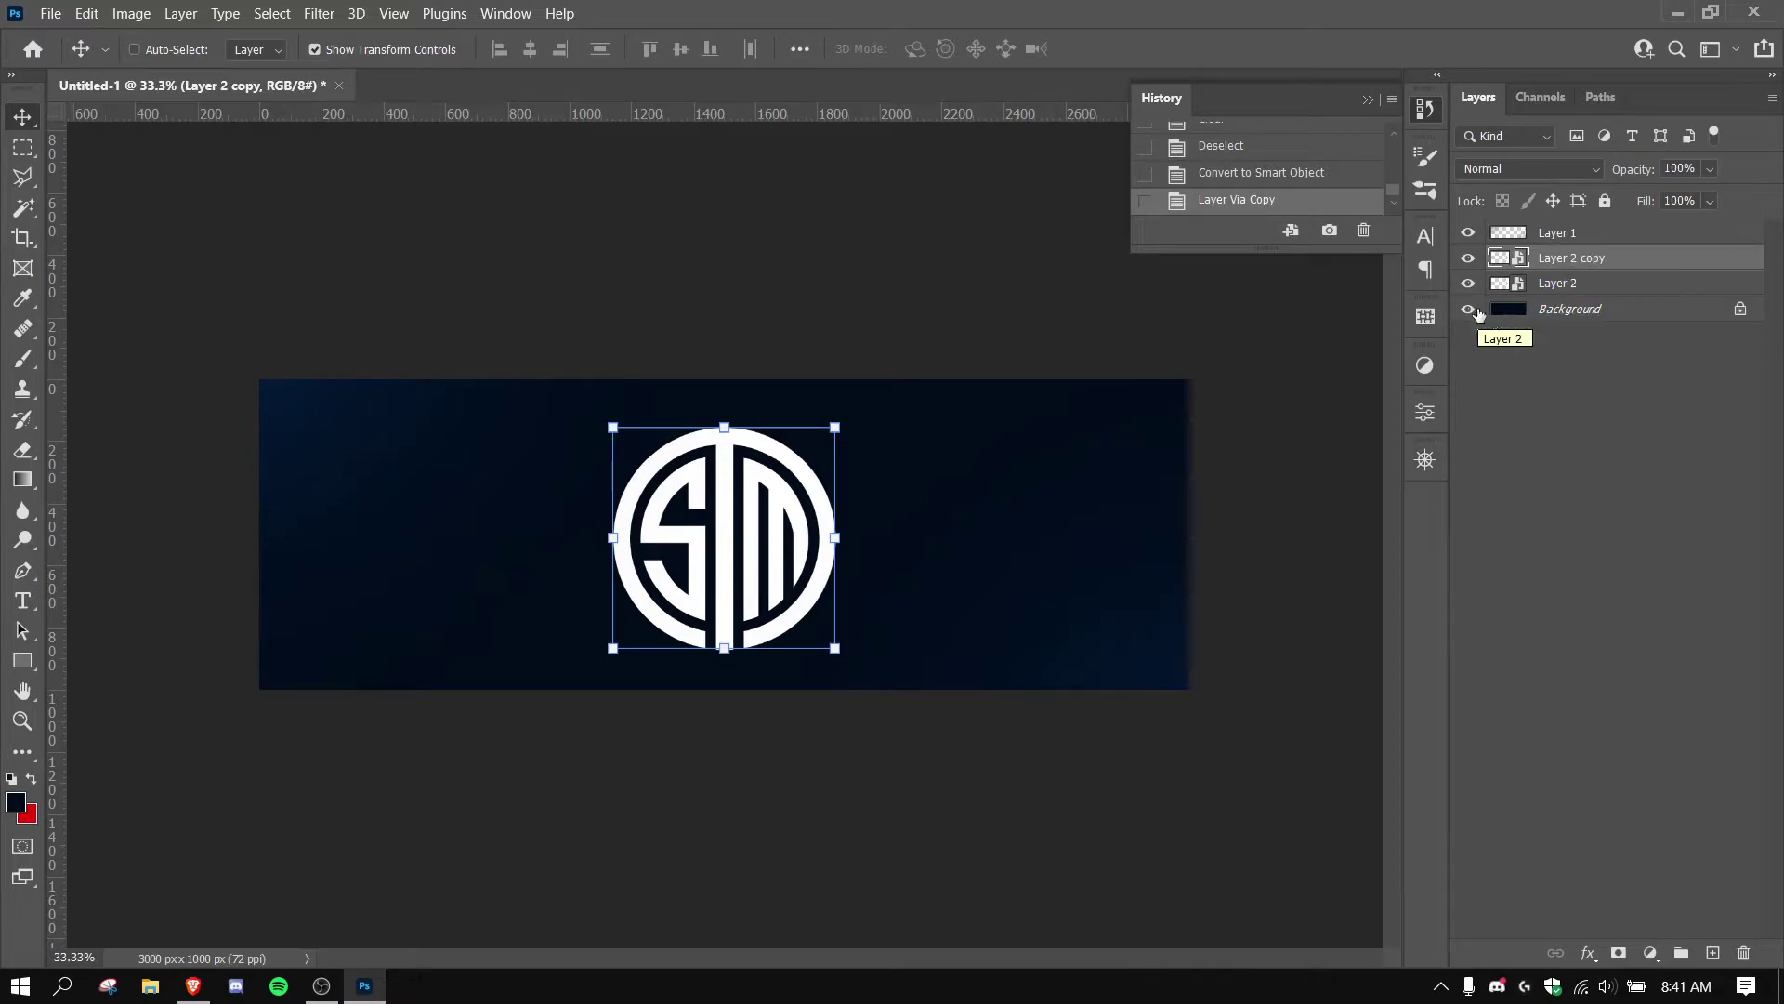
pyautogui.click(1468, 258)
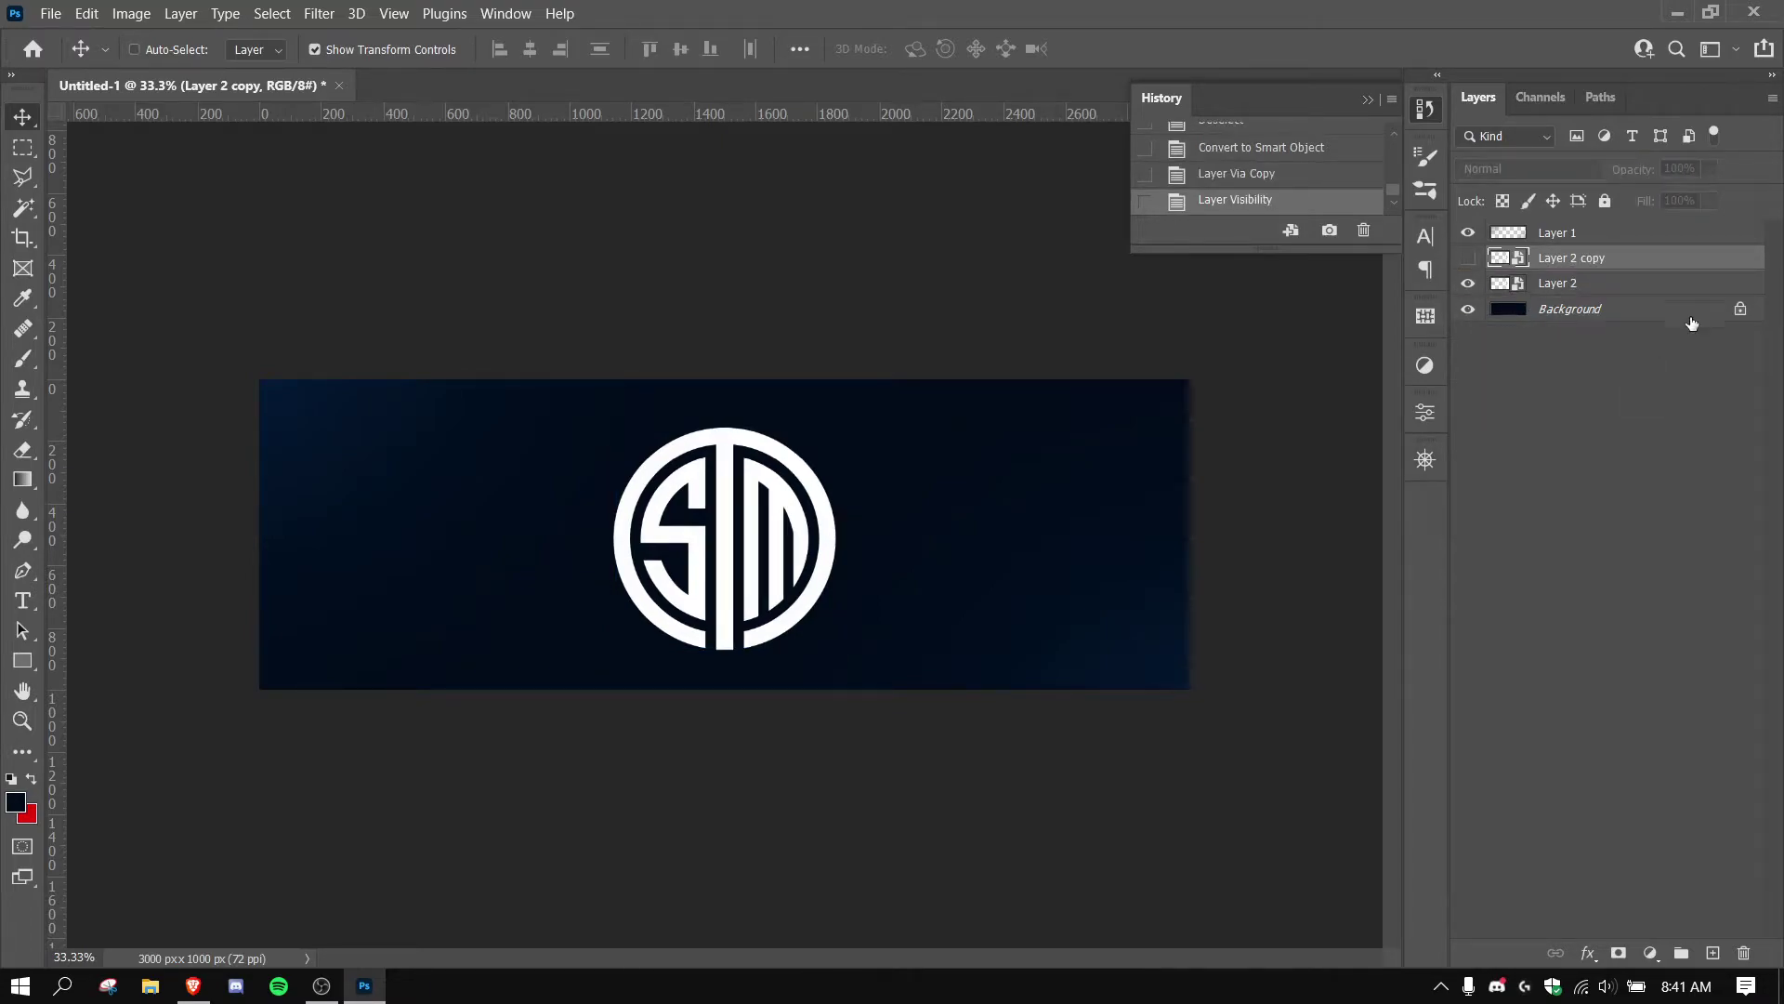
pyautogui.click(1637, 284)
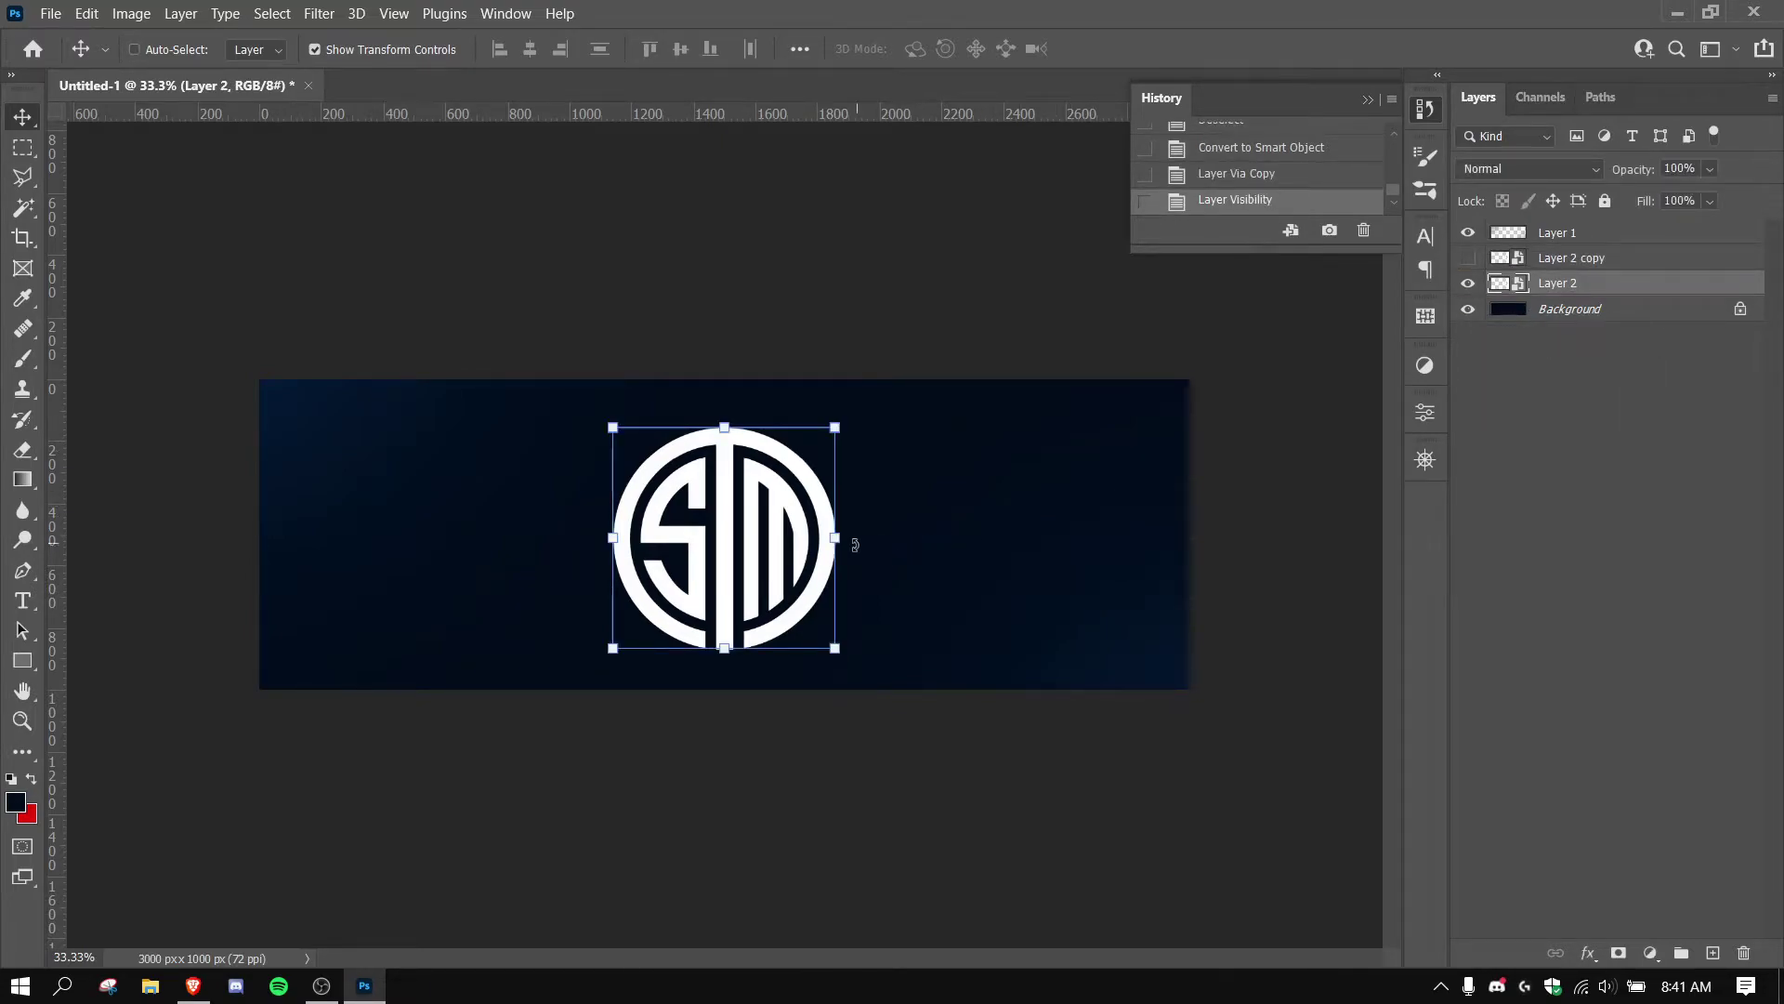
# Scale the Layer 2 logo to about 477% and position its arcs across the banner.
pyautogui.moveTo(832, 537); pyautogui.dragTo(1230, 528)
pyautogui.moveTo(968, 516); pyautogui.dragTo(971, 516)
pyautogui.moveTo(1229, 532); pyautogui.dragTo(1188, 531)
pyautogui.moveTo(1009, 523); pyautogui.dragTo(1056, 737)
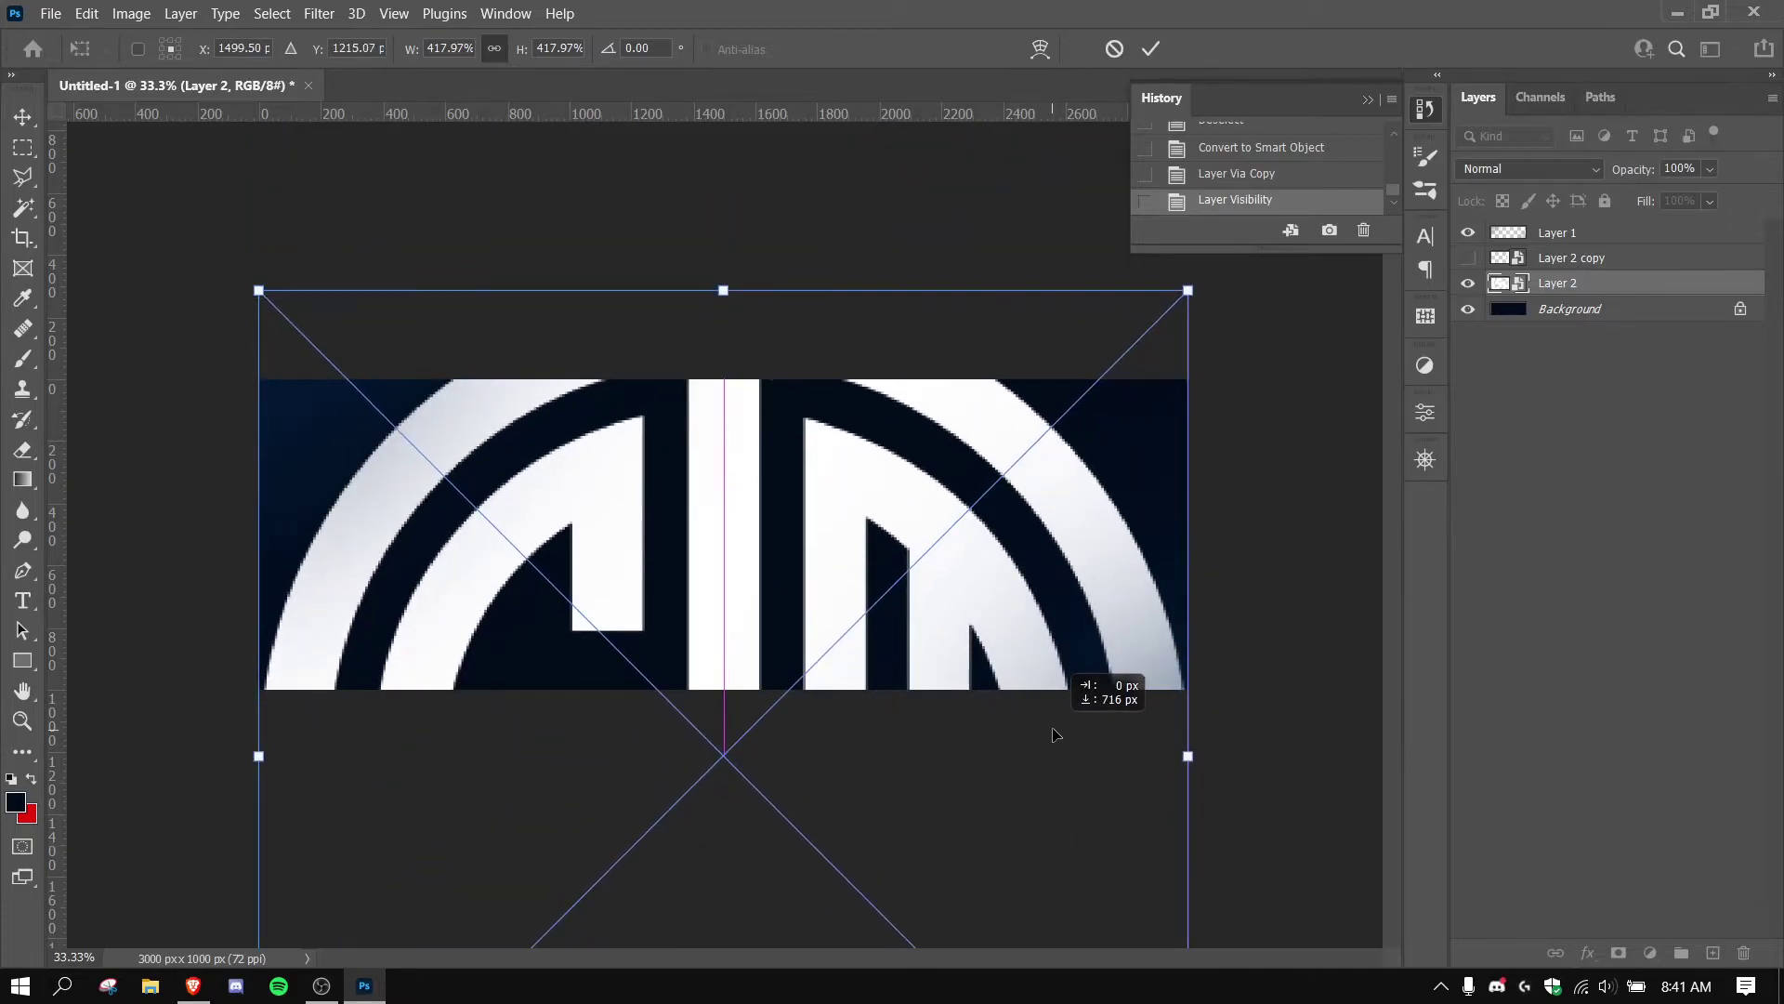
pyautogui.moveTo(1054, 735); pyautogui.dragTo(1070, 805)
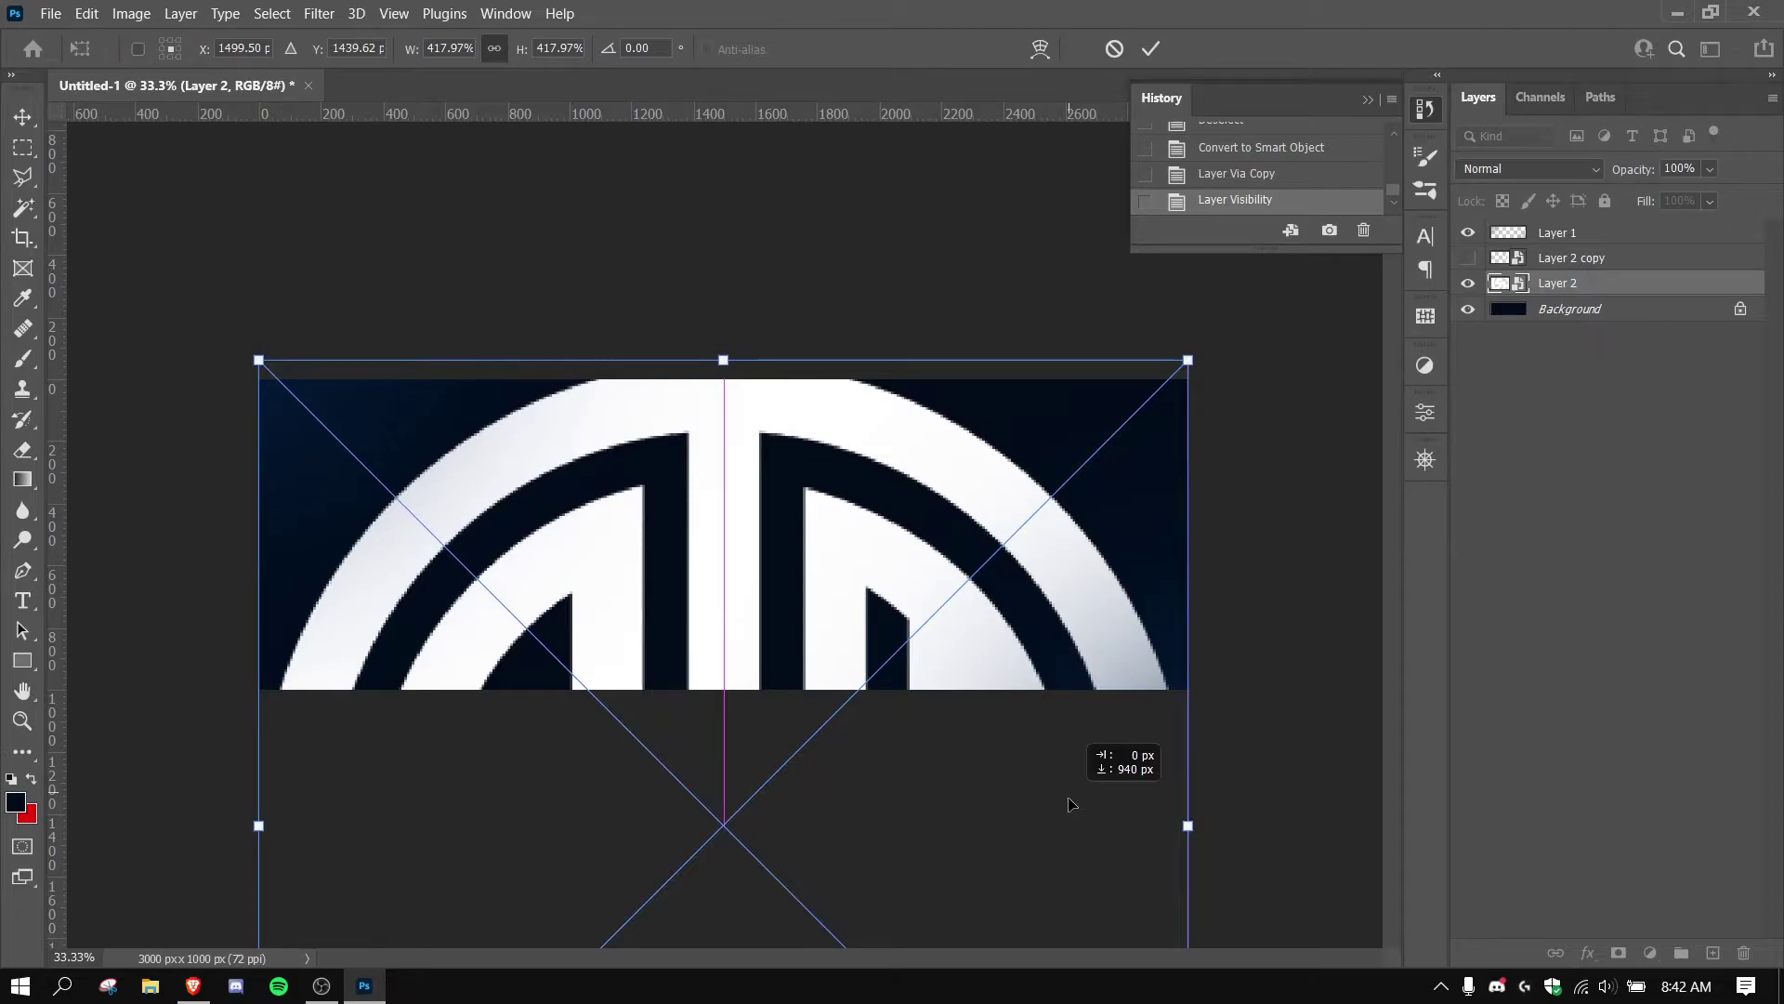
pyautogui.moveTo(1071, 804); pyautogui.dragTo(1070, 805)
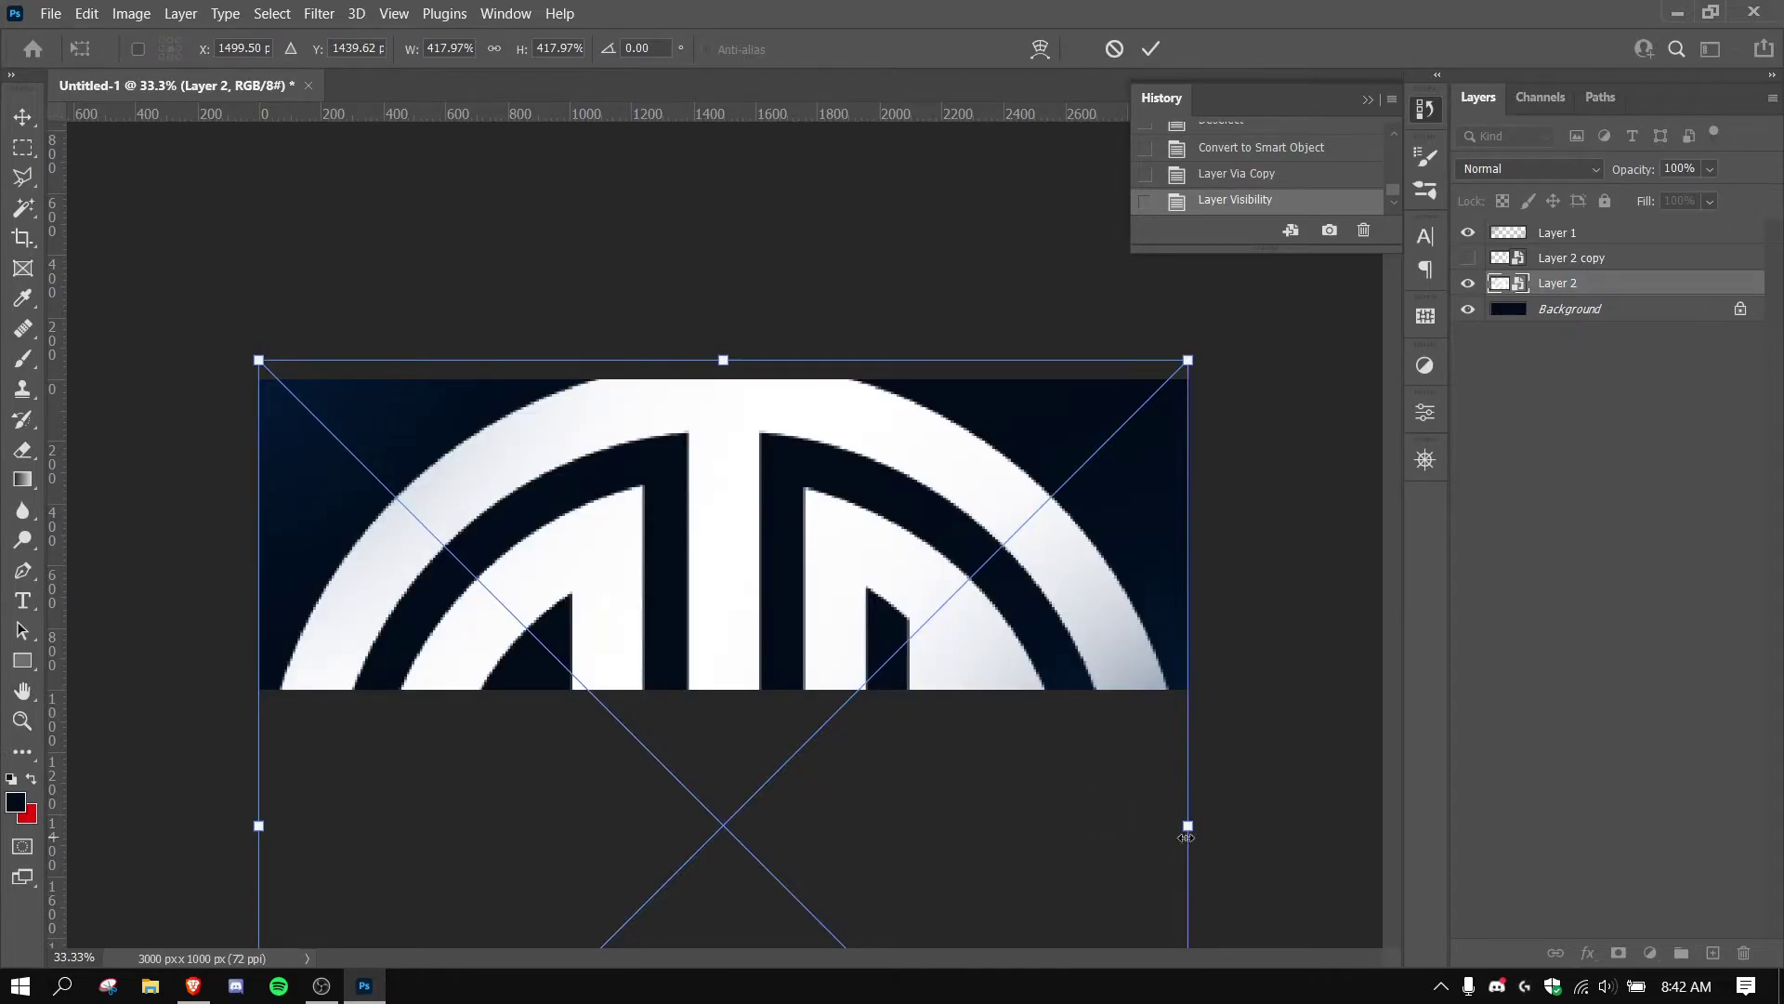
pyautogui.moveTo(1187, 837); pyautogui.dragTo(1256, 835)
pyautogui.moveTo(1039, 611); pyautogui.dragTo(1050, 631)
pyautogui.press('Return')
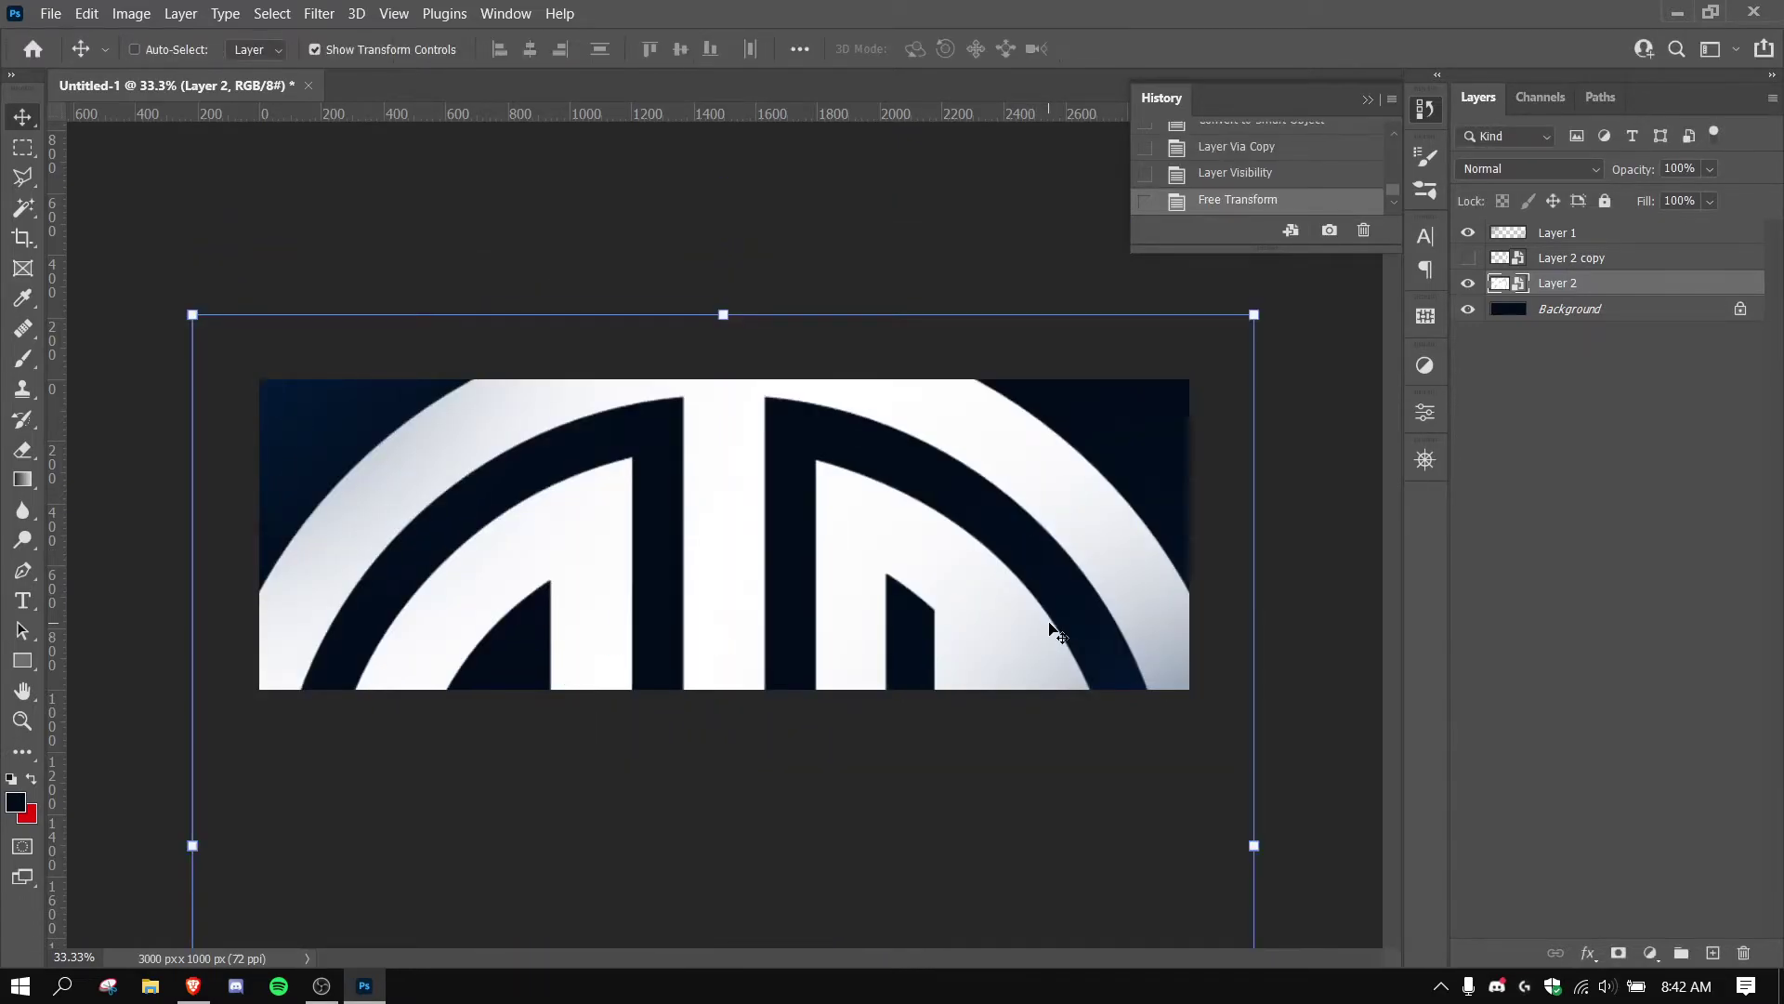
# Apply Add Noise to Layer 2 at 400%, Gaussian distribution, Monochromatic.
pyautogui.click(327, 11)
pyautogui.click(327, 11)
pyautogui.click(327, 11)
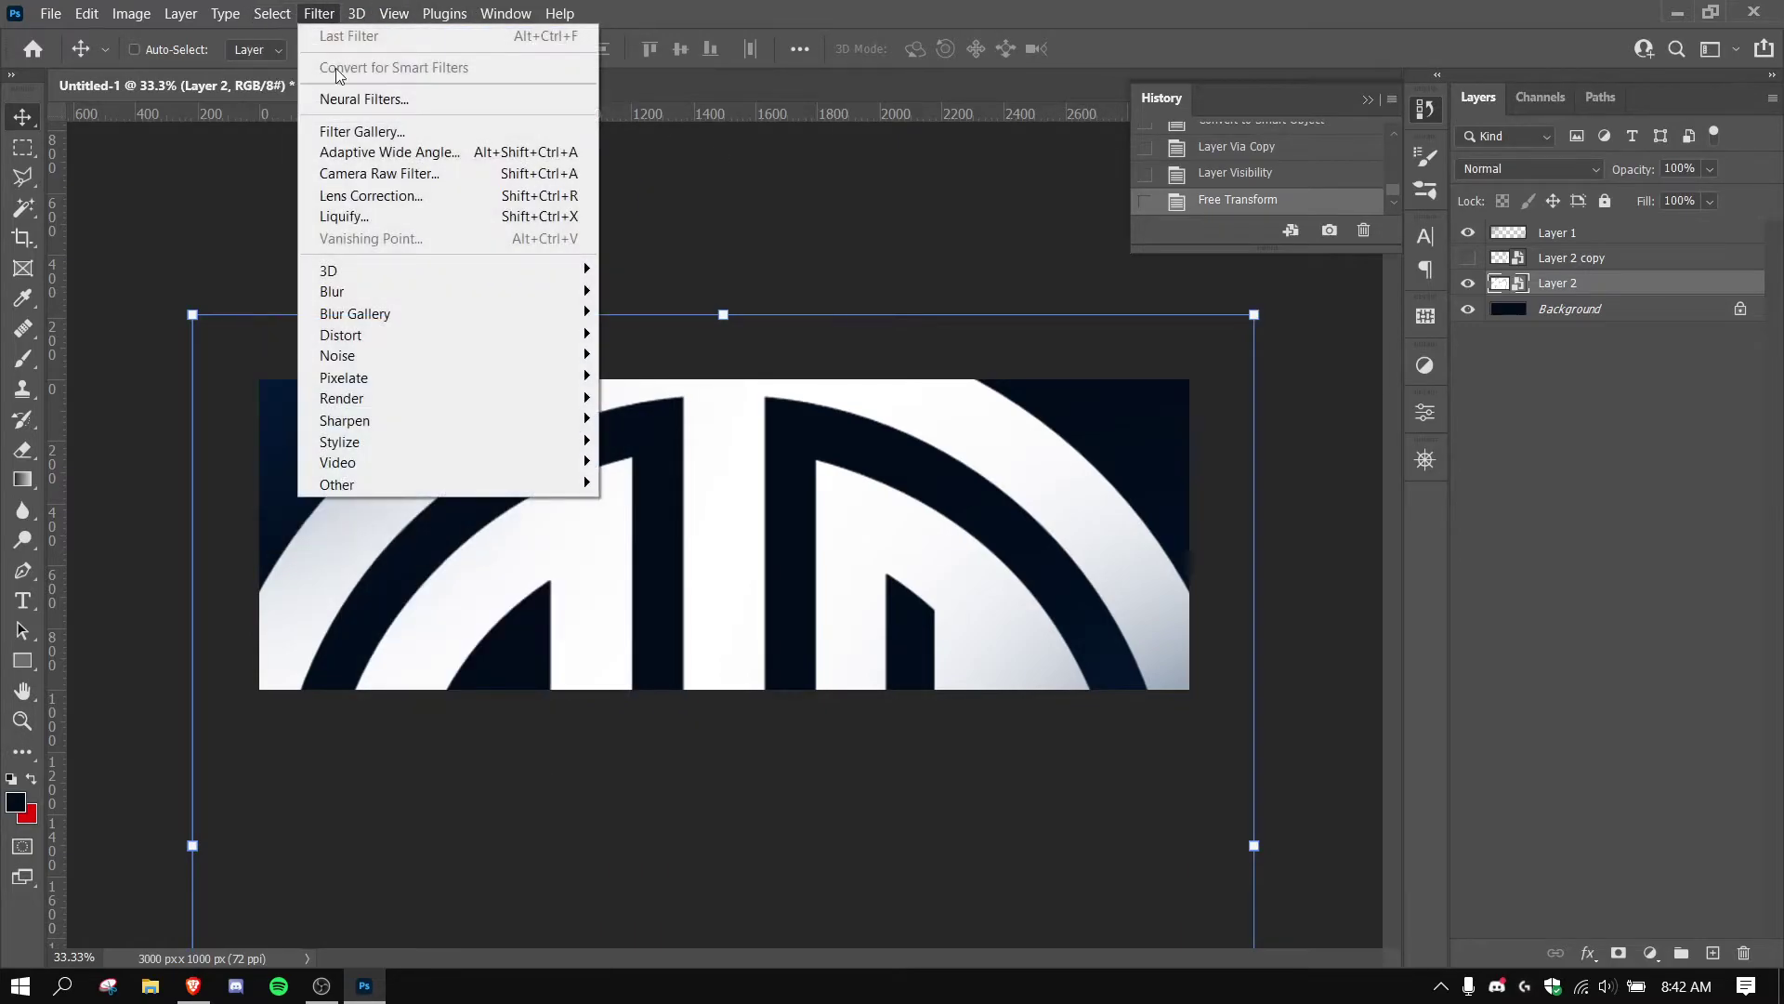
pyautogui.moveTo(361, 361)
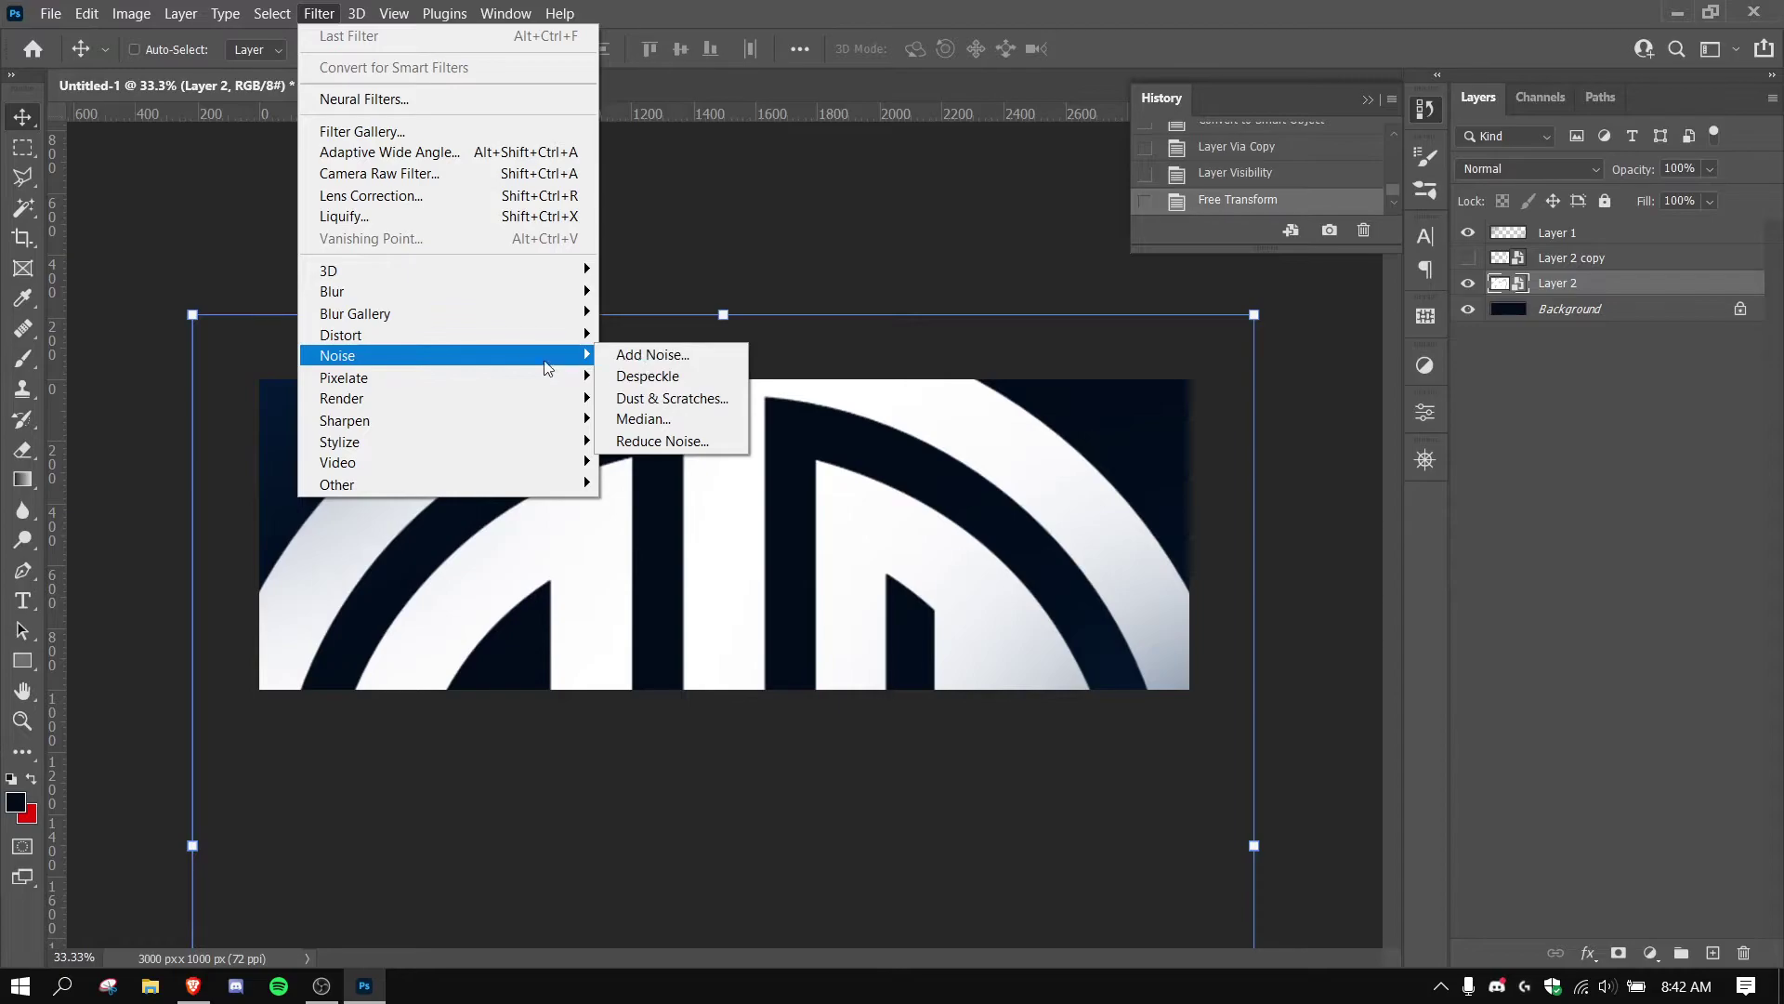
pyautogui.click(648, 355)
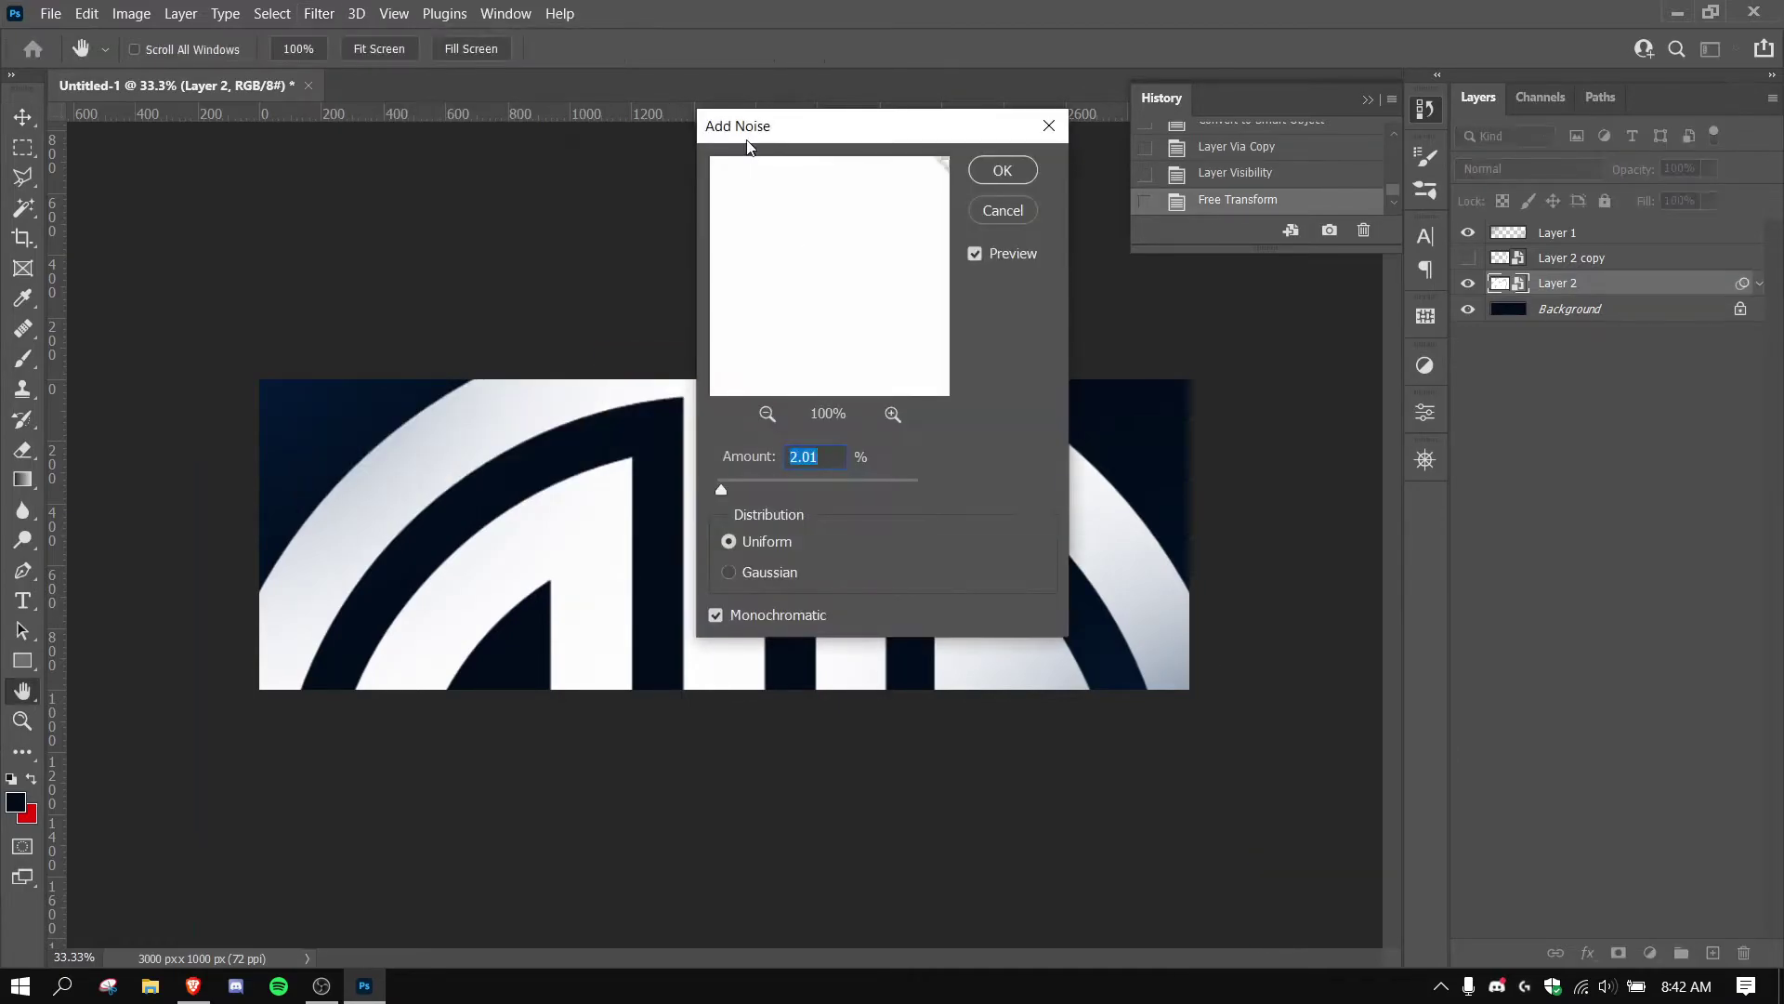
pyautogui.moveTo(762, 128); pyautogui.dragTo(1076, 129)
pyautogui.moveTo(1036, 494); pyautogui.dragTo(1286, 500)
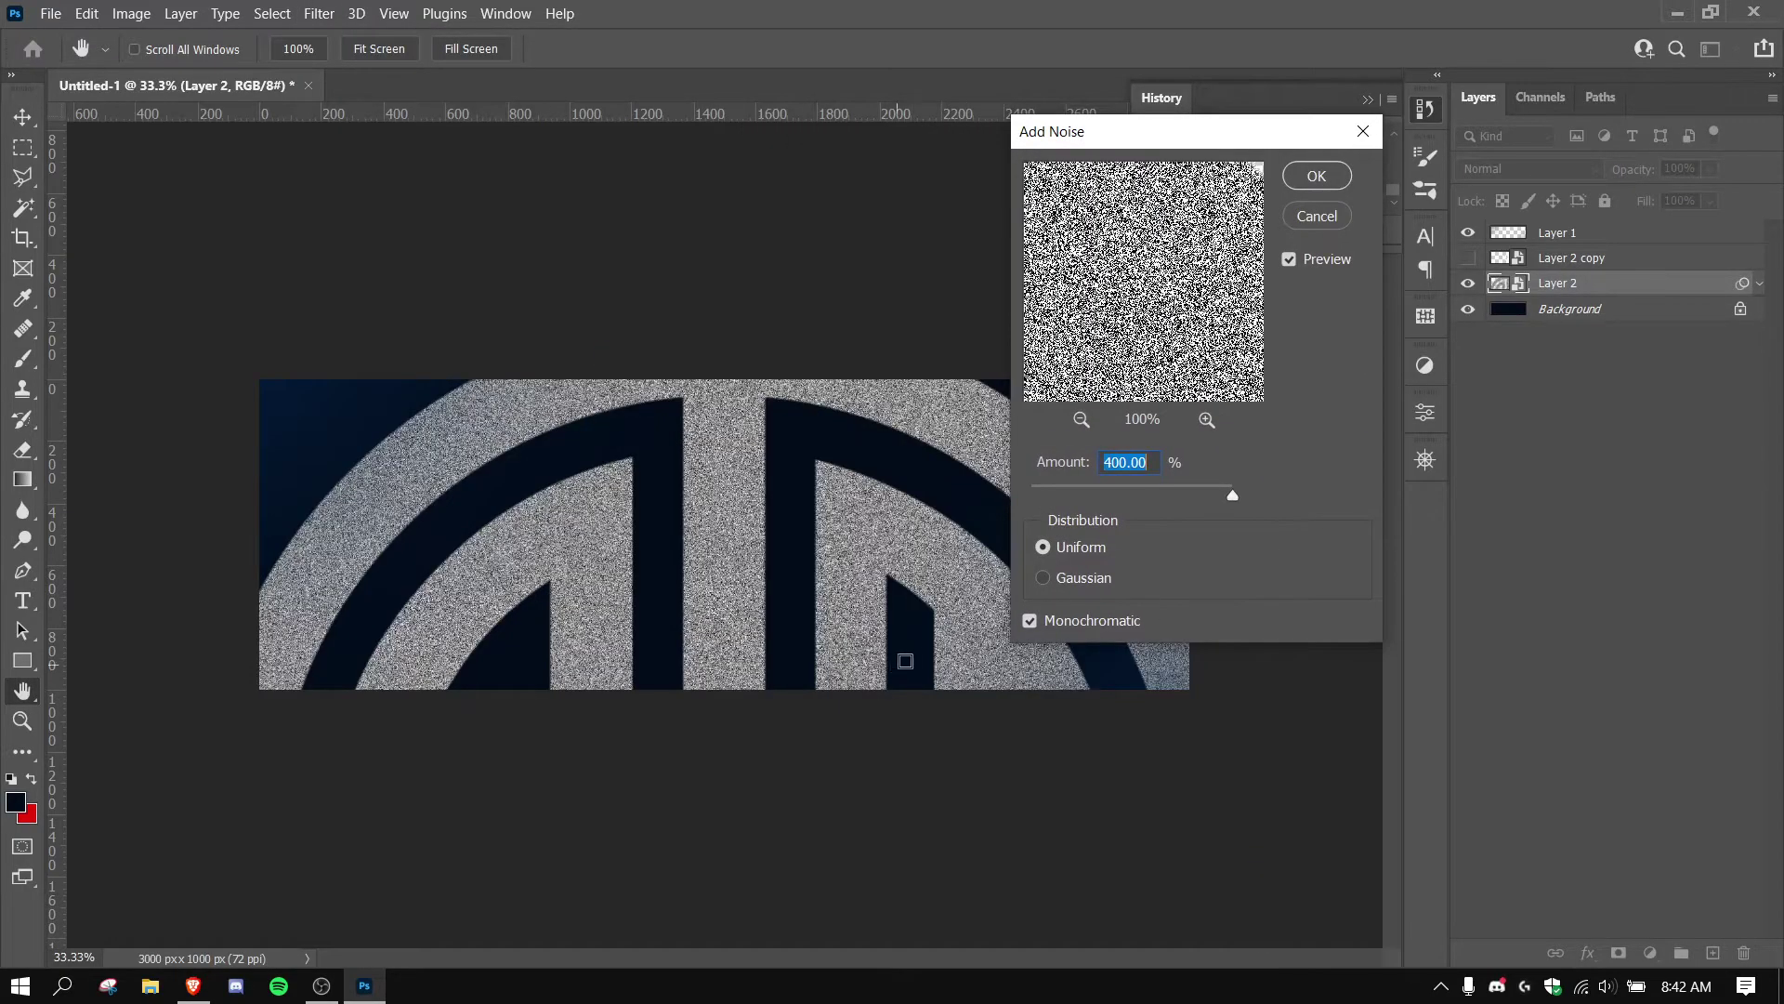
pyautogui.click(1074, 584)
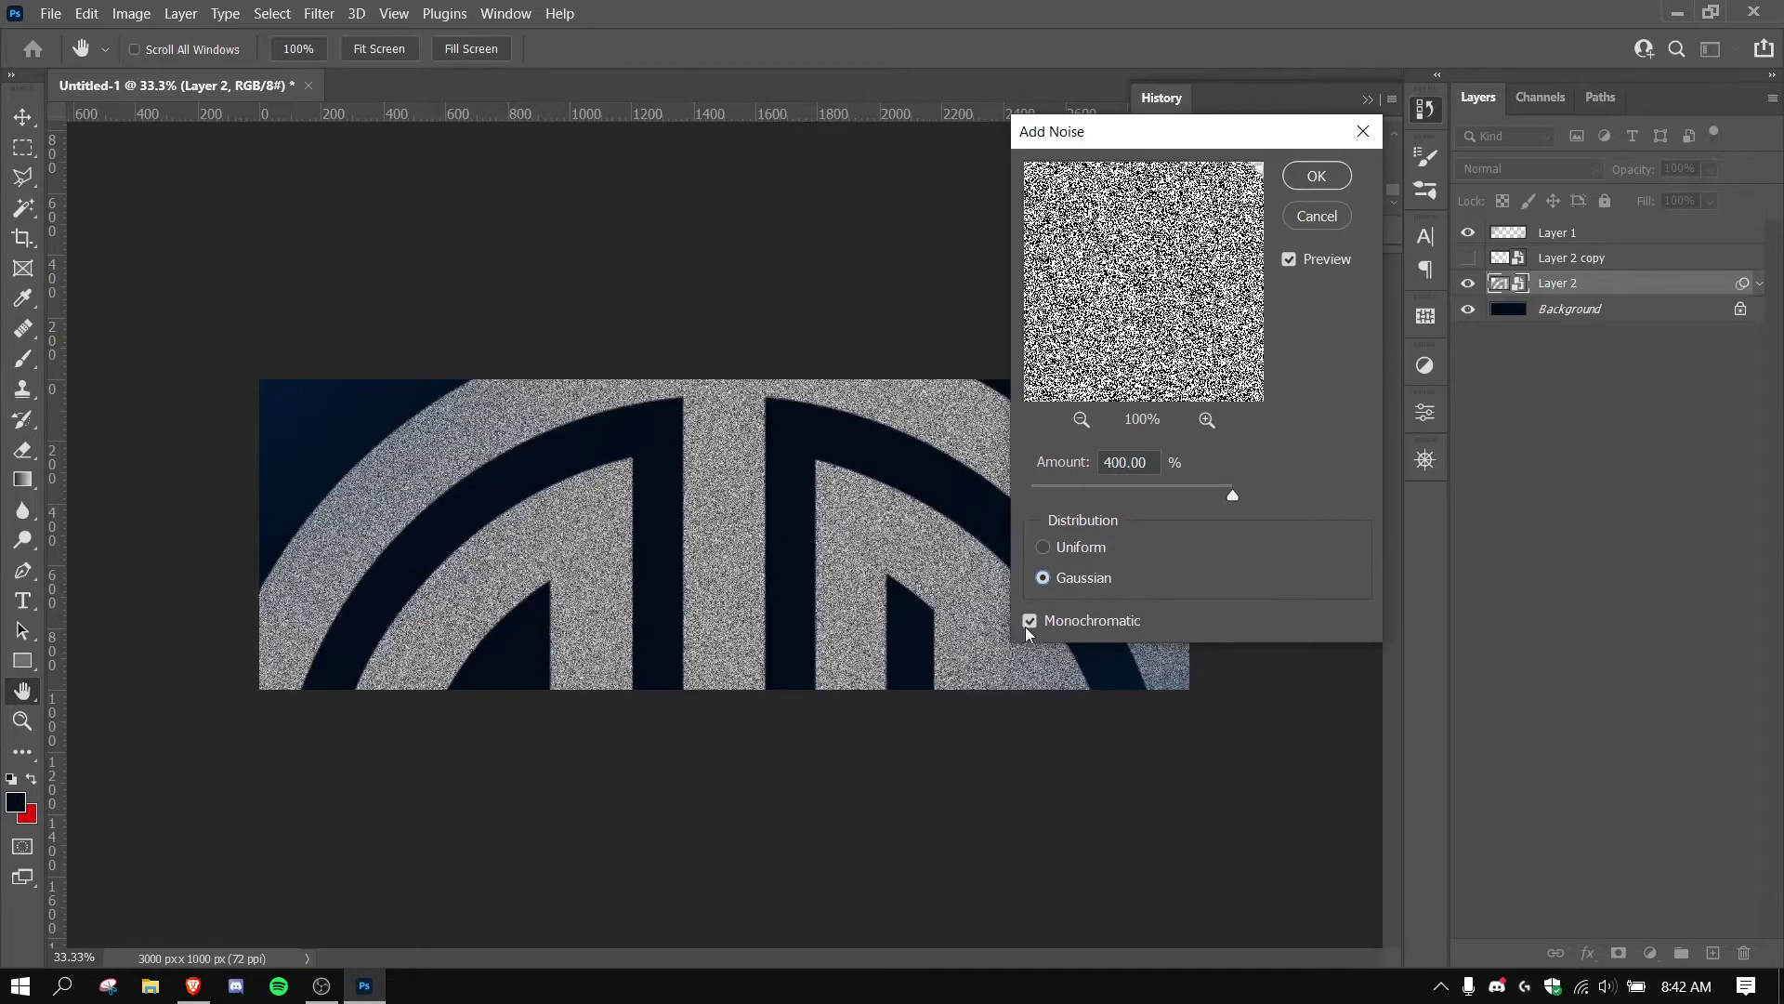
pyautogui.click(1311, 183)
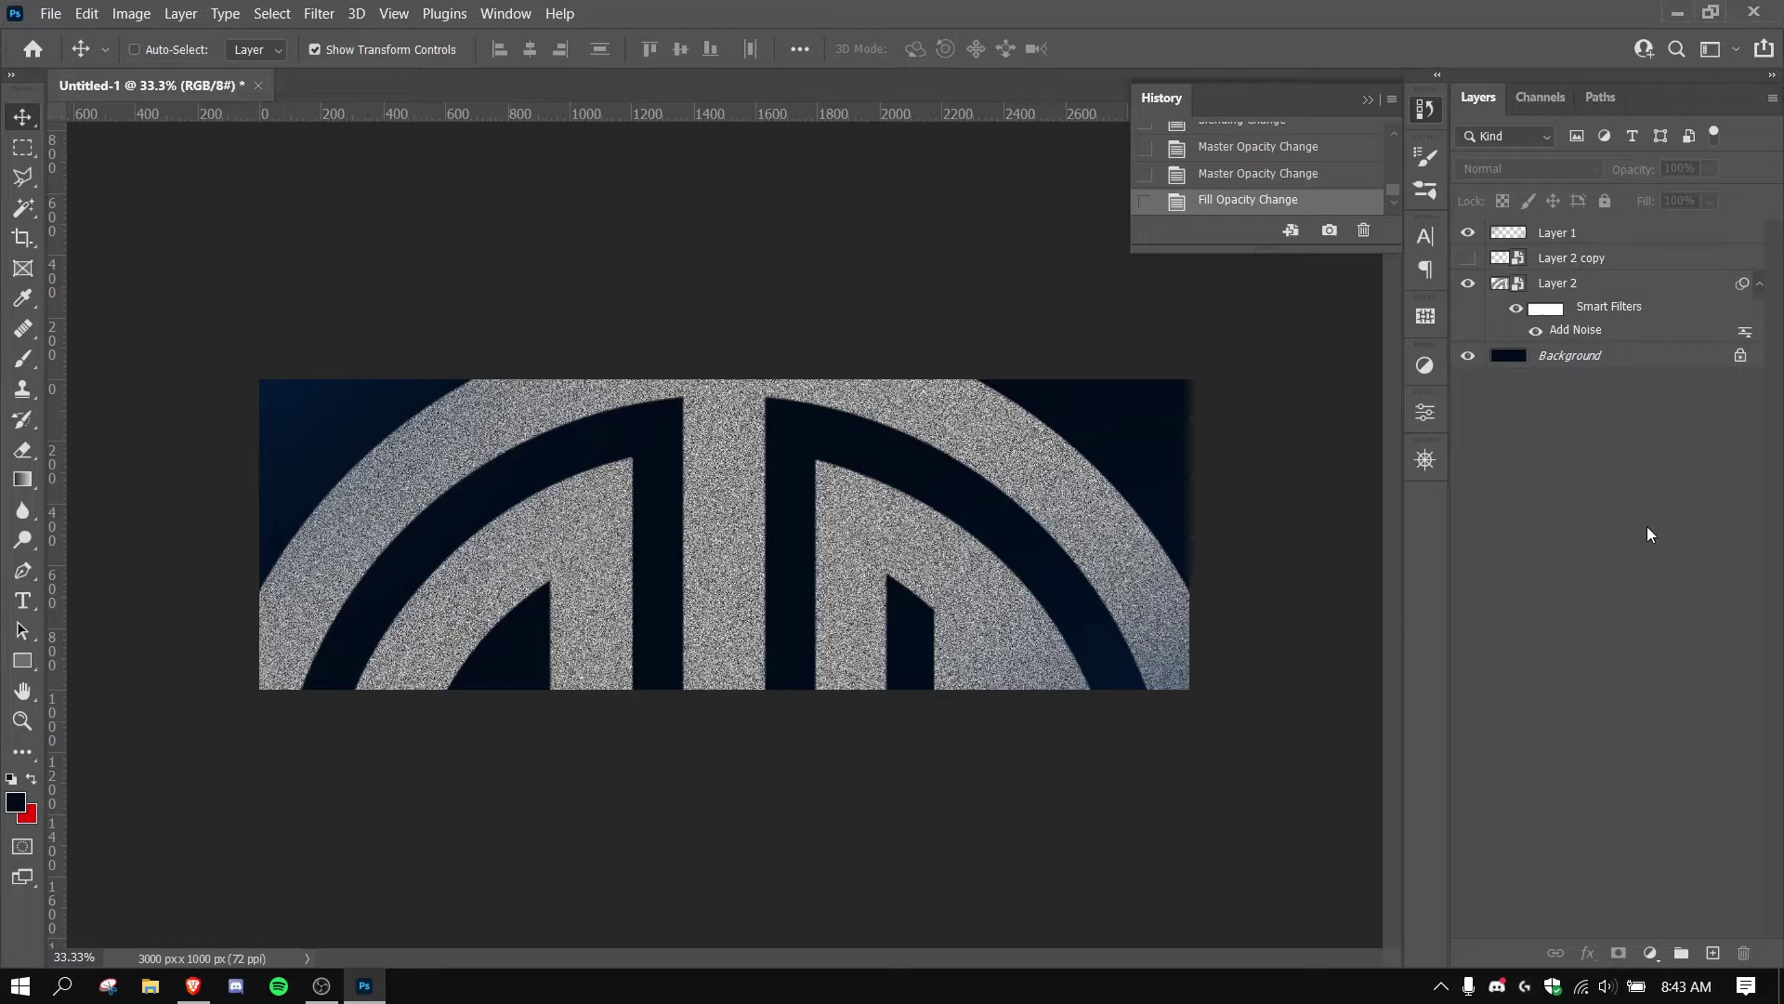
# Compare with the reference banner in the browser, then select the noisy Layer 2.
pyautogui.click(194, 985)
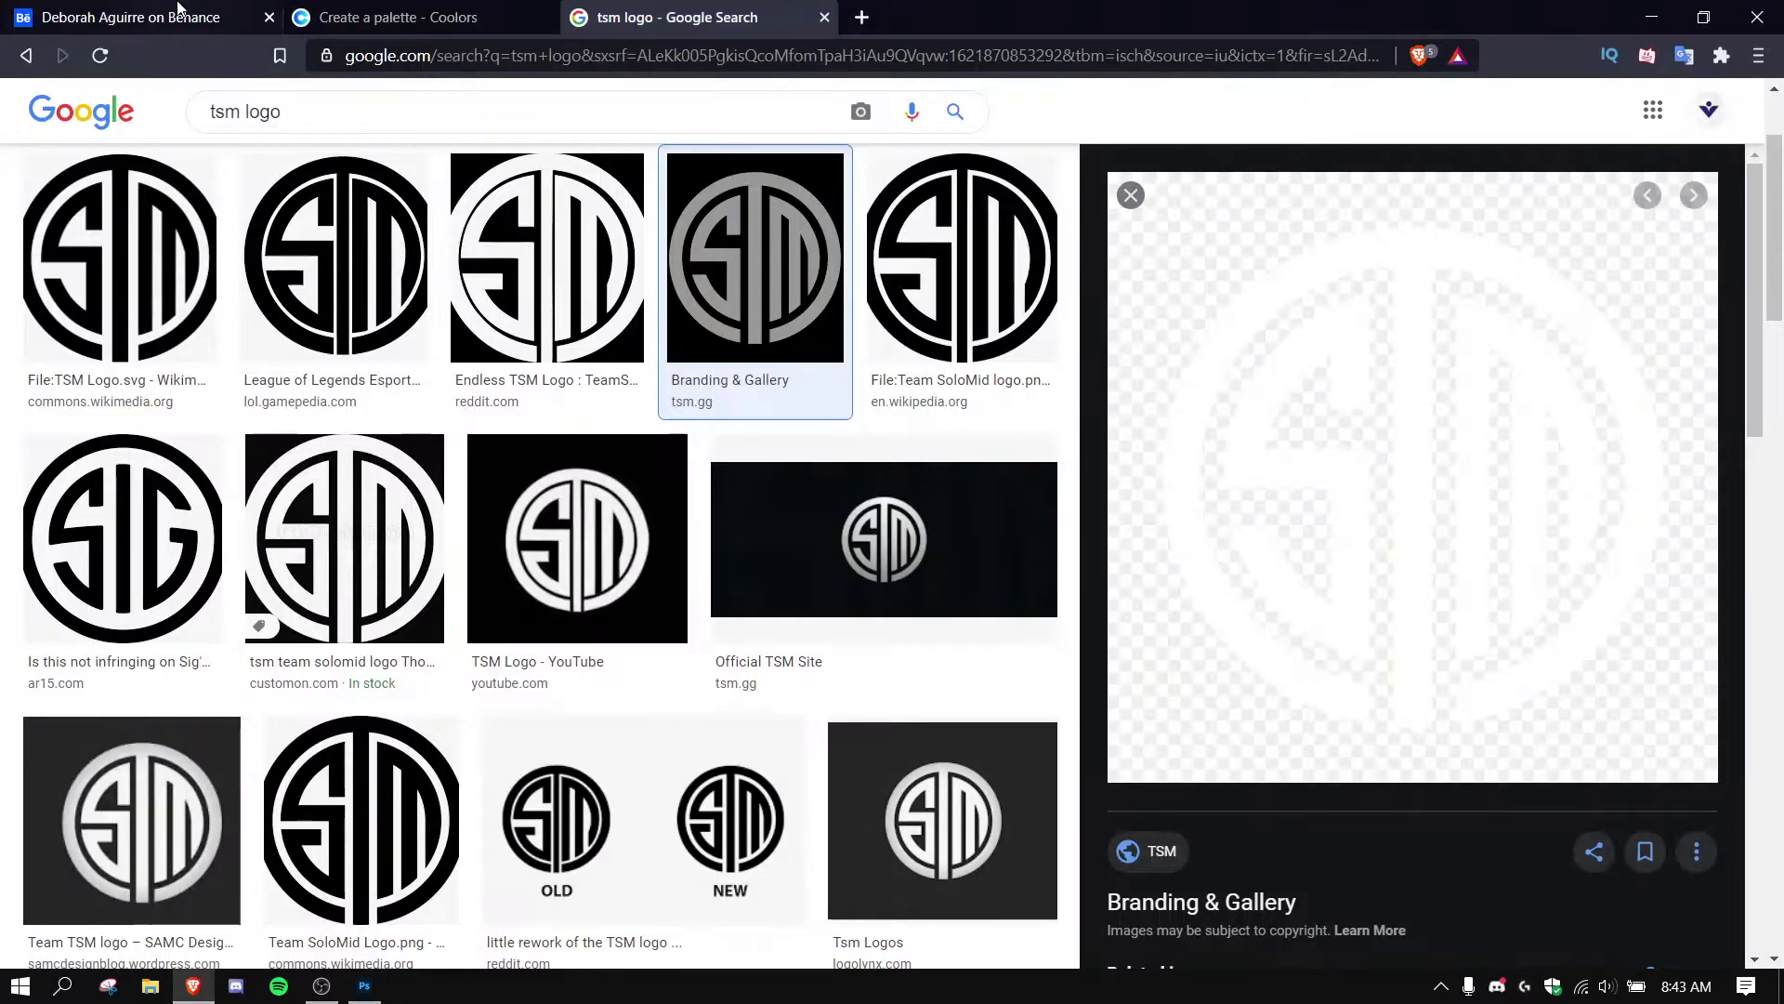
pyautogui.click(364, 985)
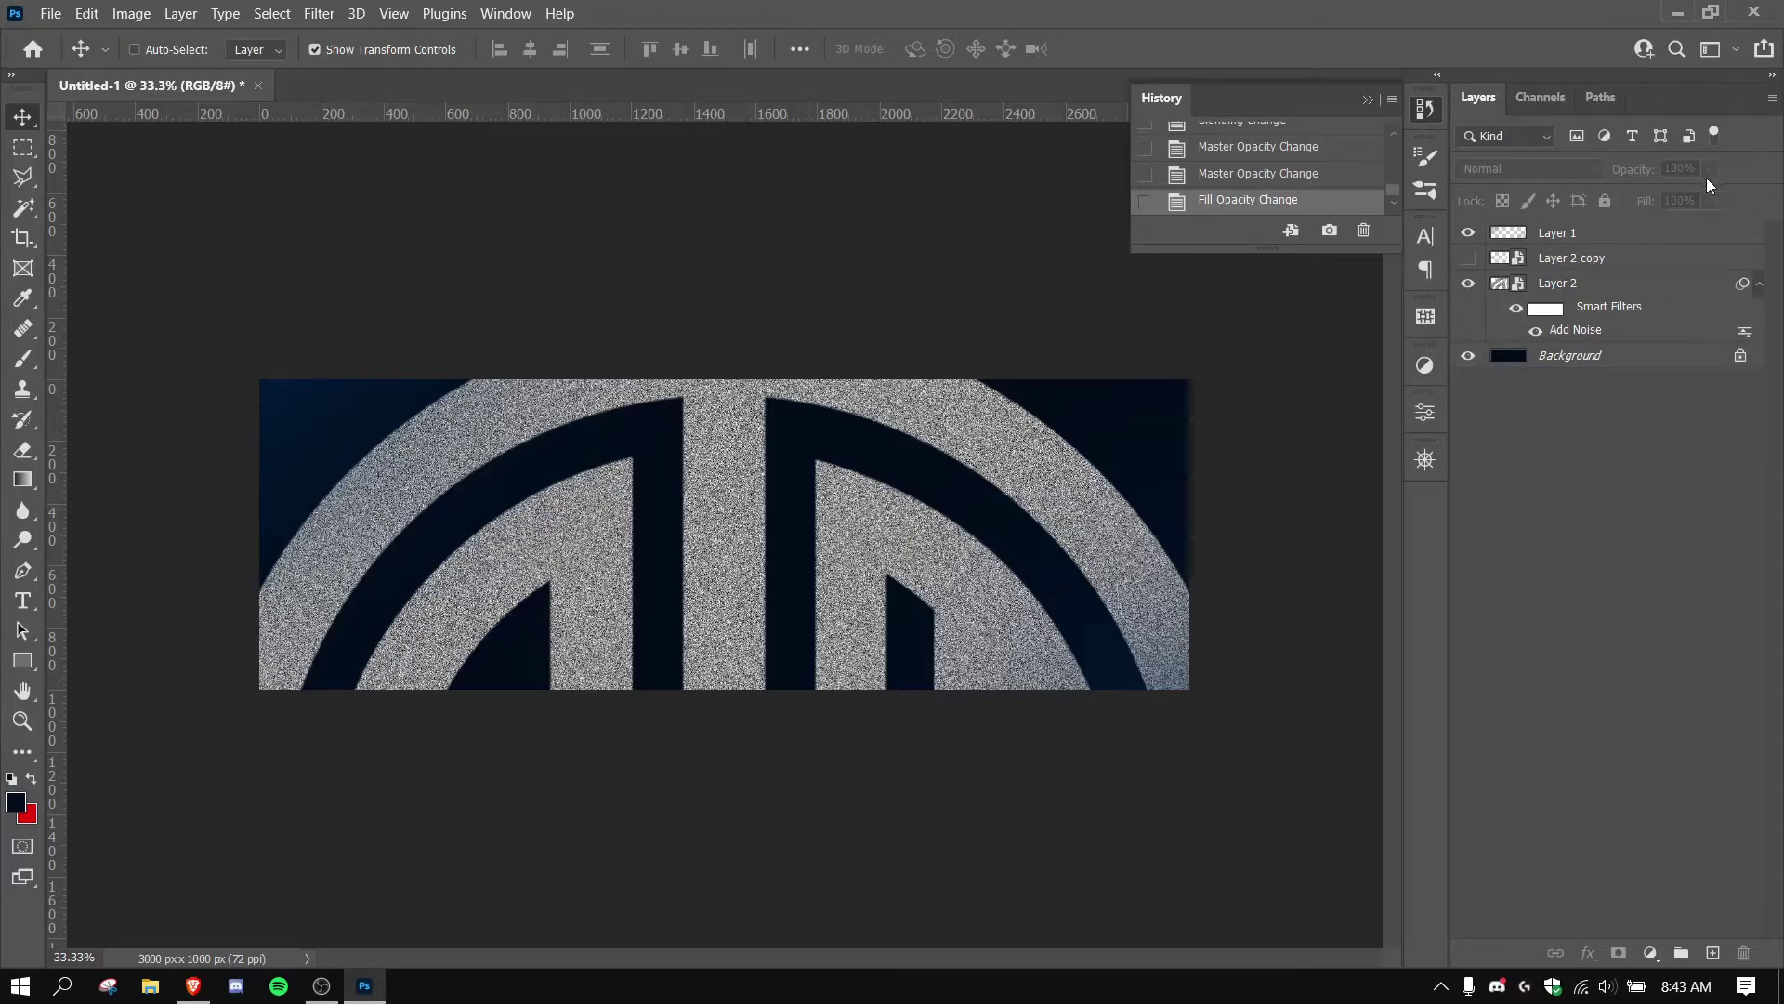
pyautogui.click(1635, 276)
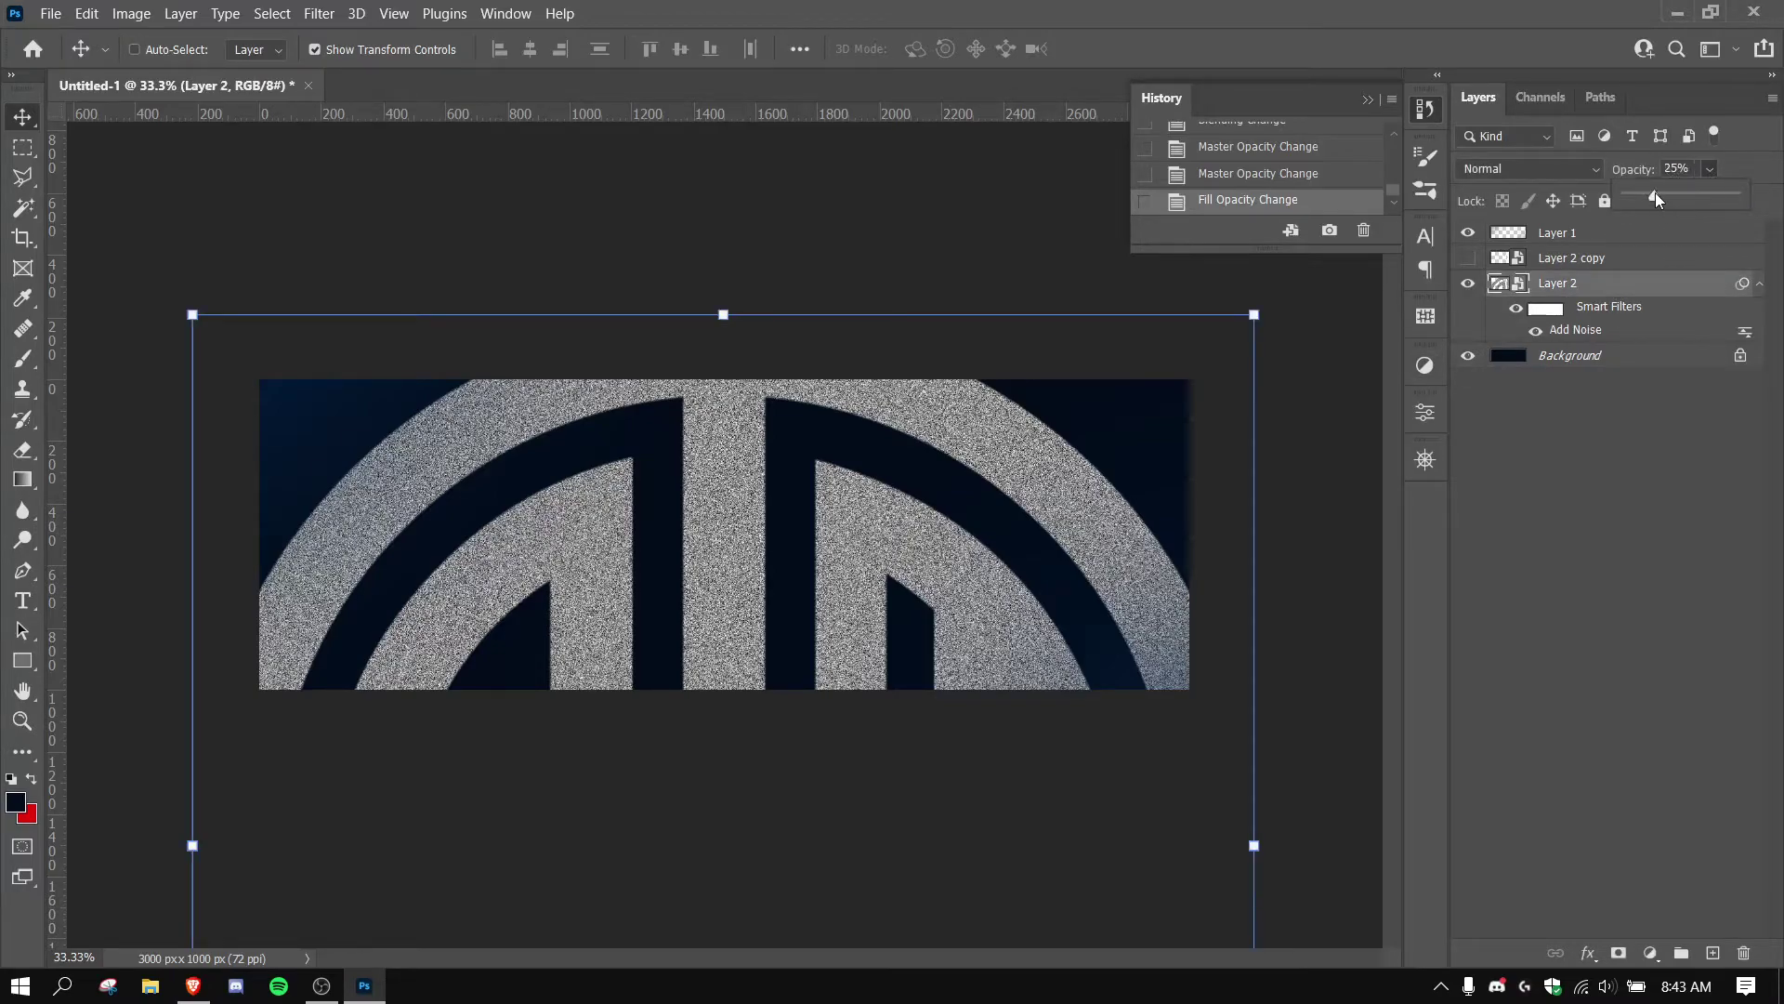
pyautogui.moveTo(1654, 193); pyautogui.dragTo(1654, 192)
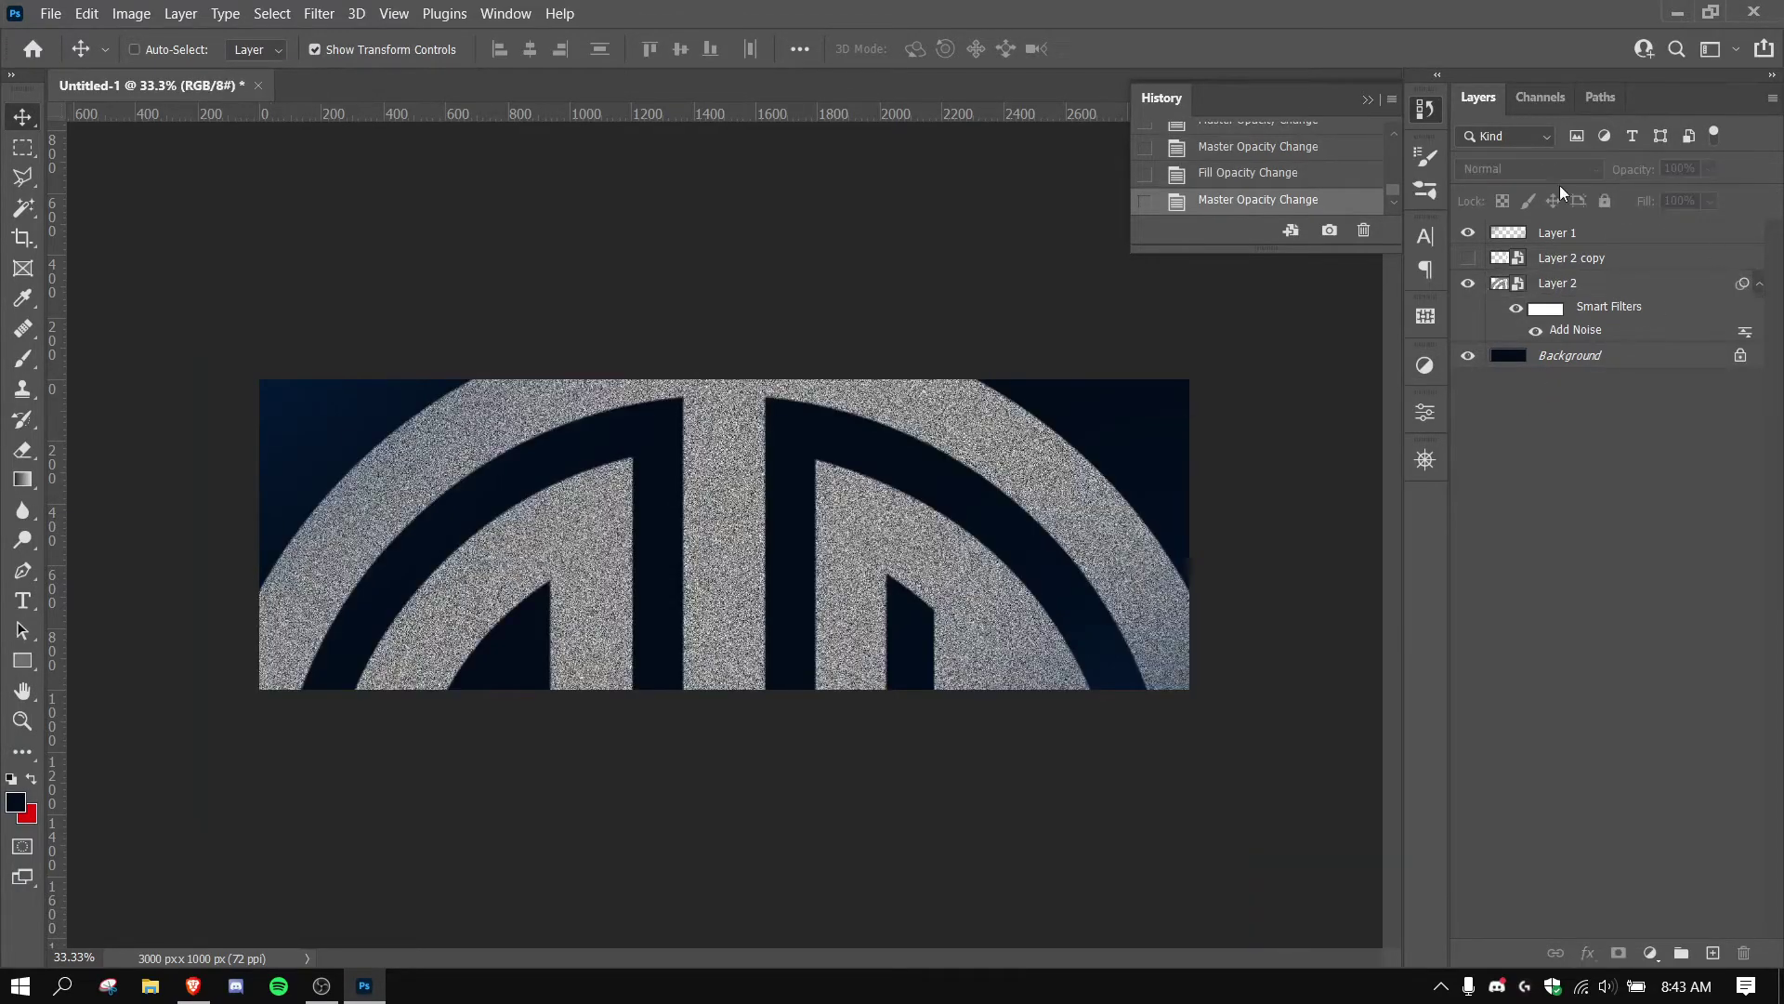
# Set Layer 2's blend mode to Vivid Light and select its opacity value for editing.
pyautogui.click(1565, 281)
pyautogui.click(1532, 169)
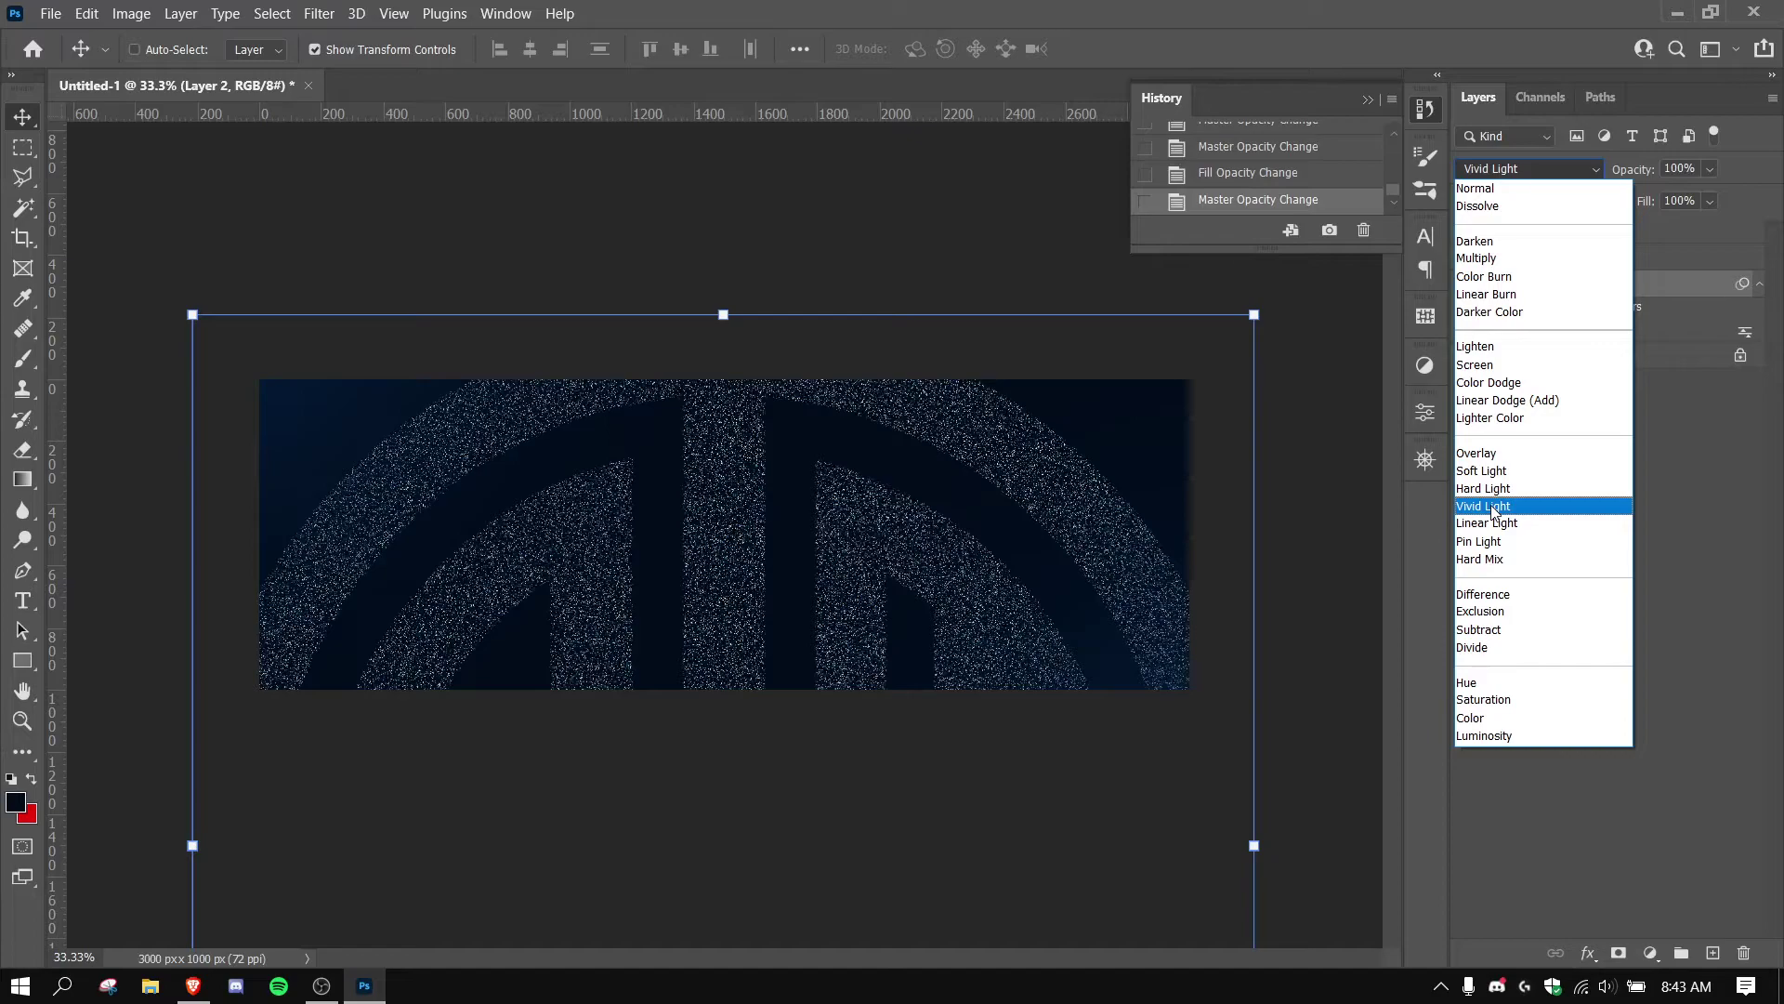
pyautogui.click(1493, 507)
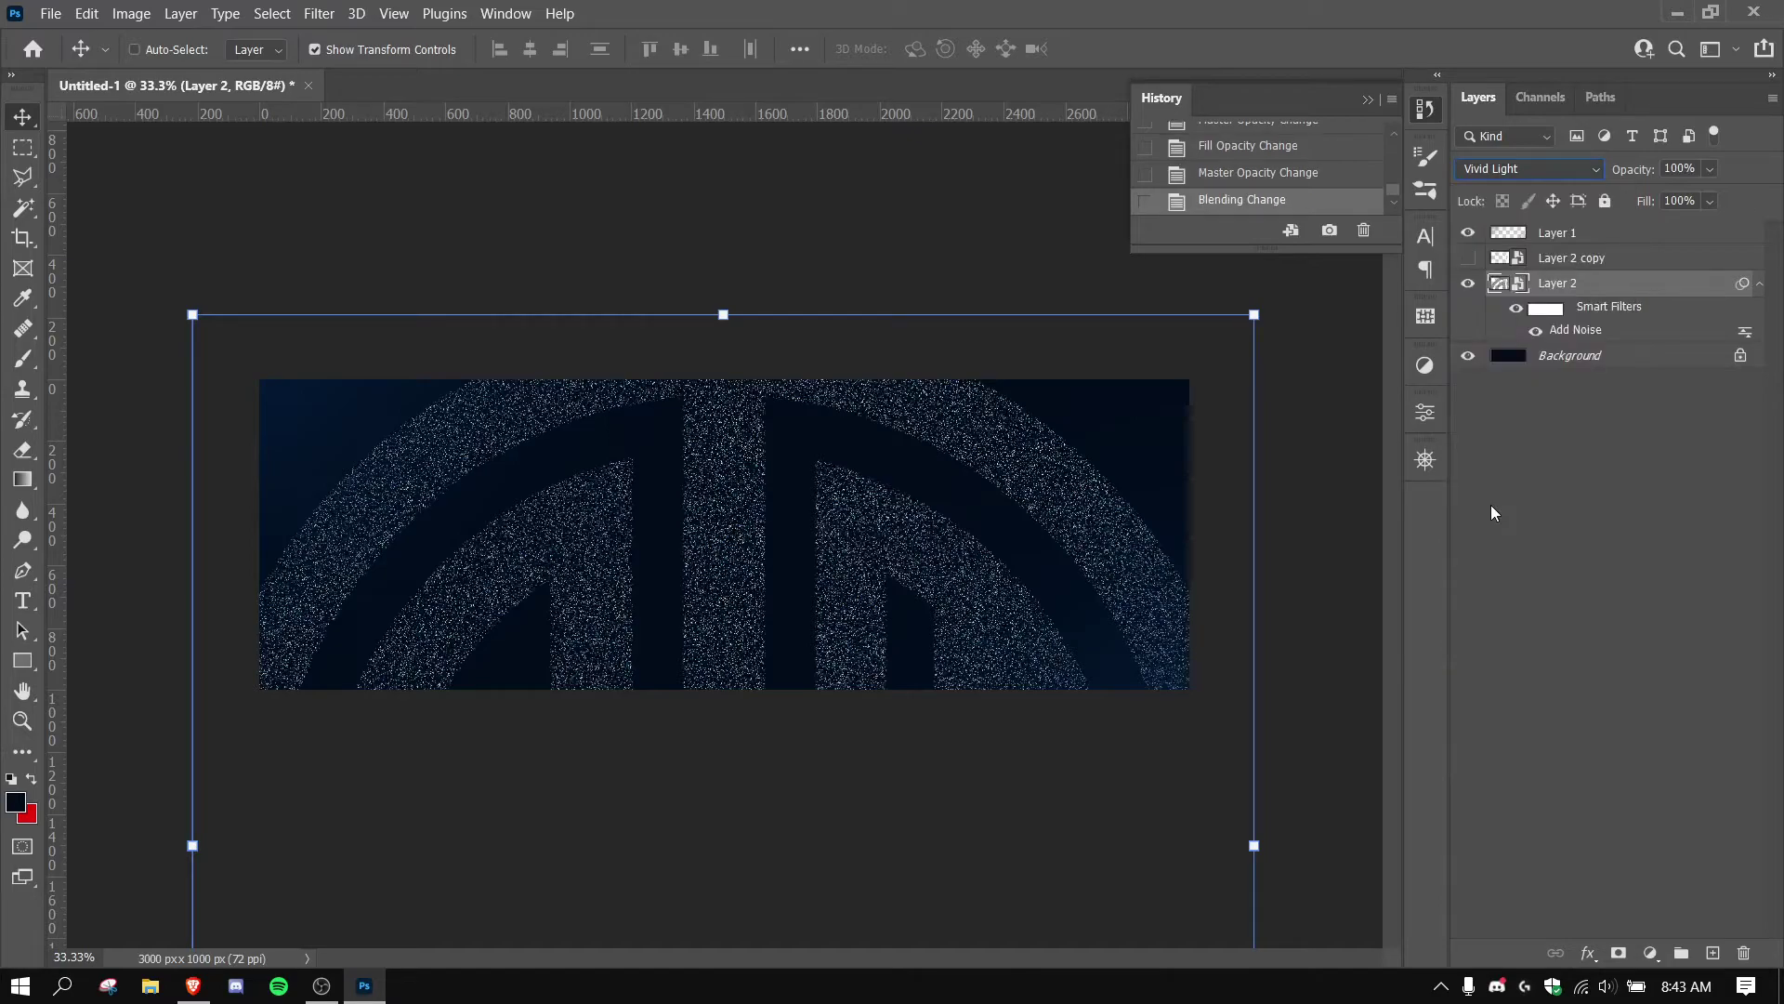
pyautogui.moveTo(1666, 195); pyautogui.dragTo(1666, 195)
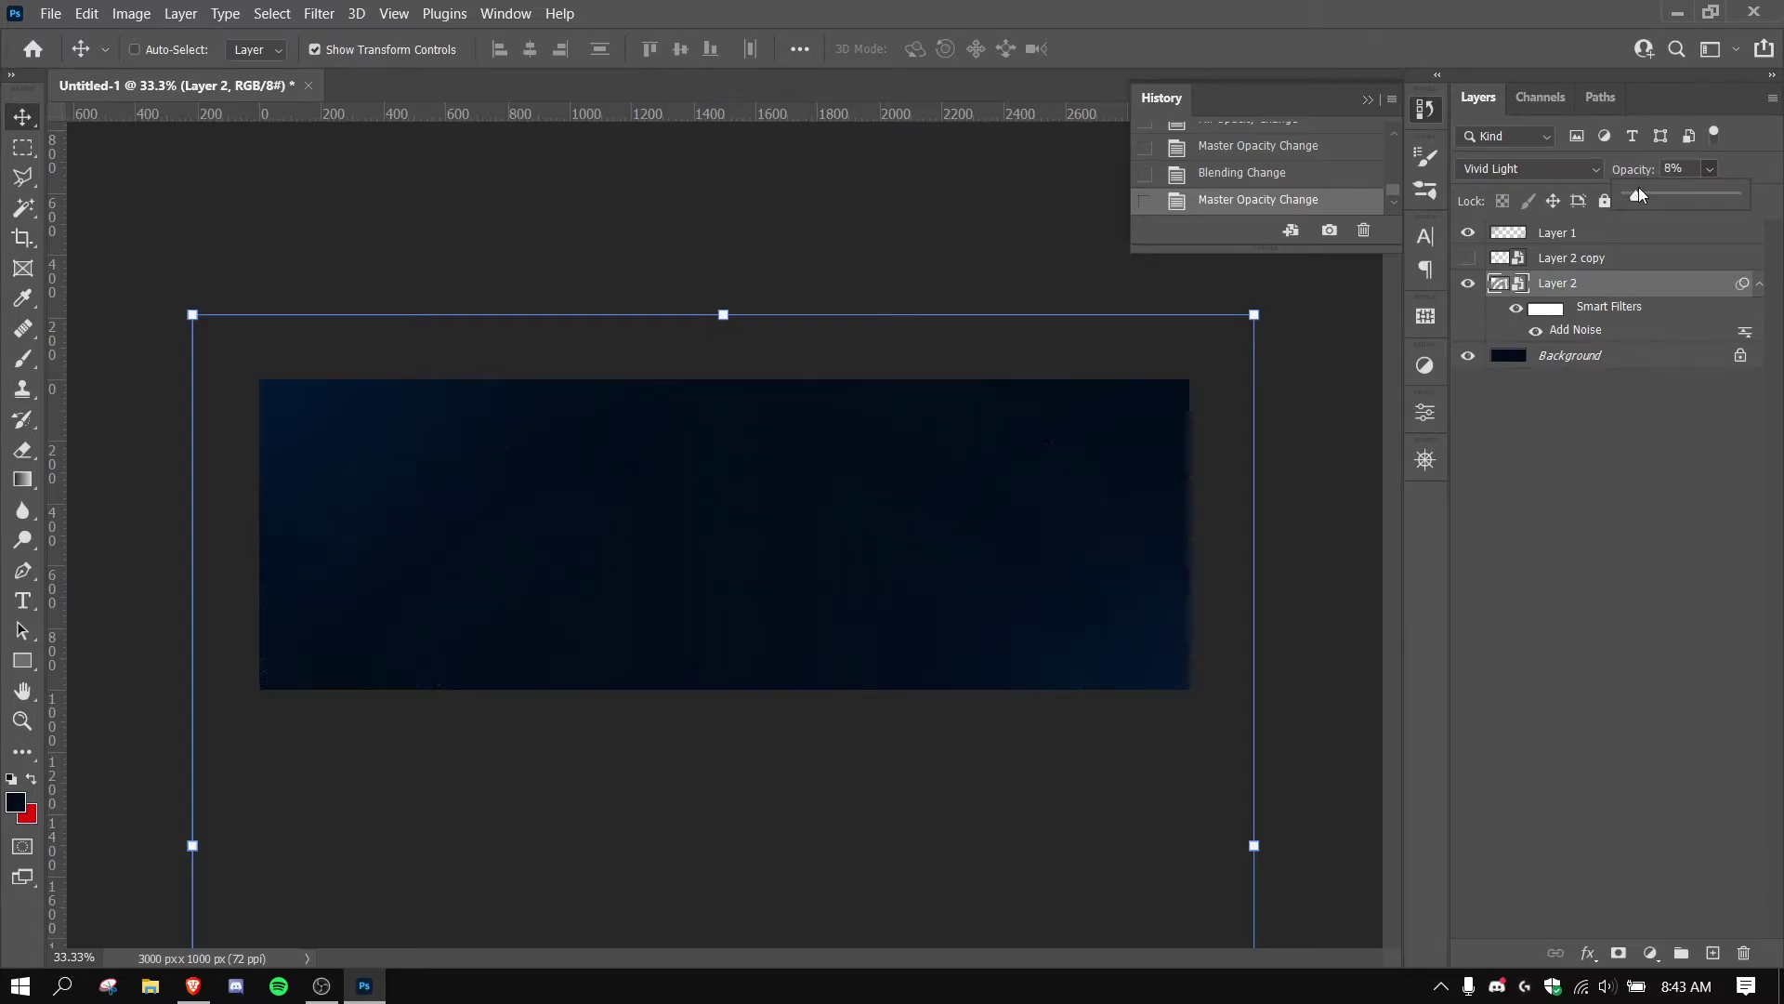
pyautogui.click(1659, 171)
# Set the noise layer's opacity to 10% and choose the D-DIN-PRO ExtraBold font.
pyautogui.write('10')
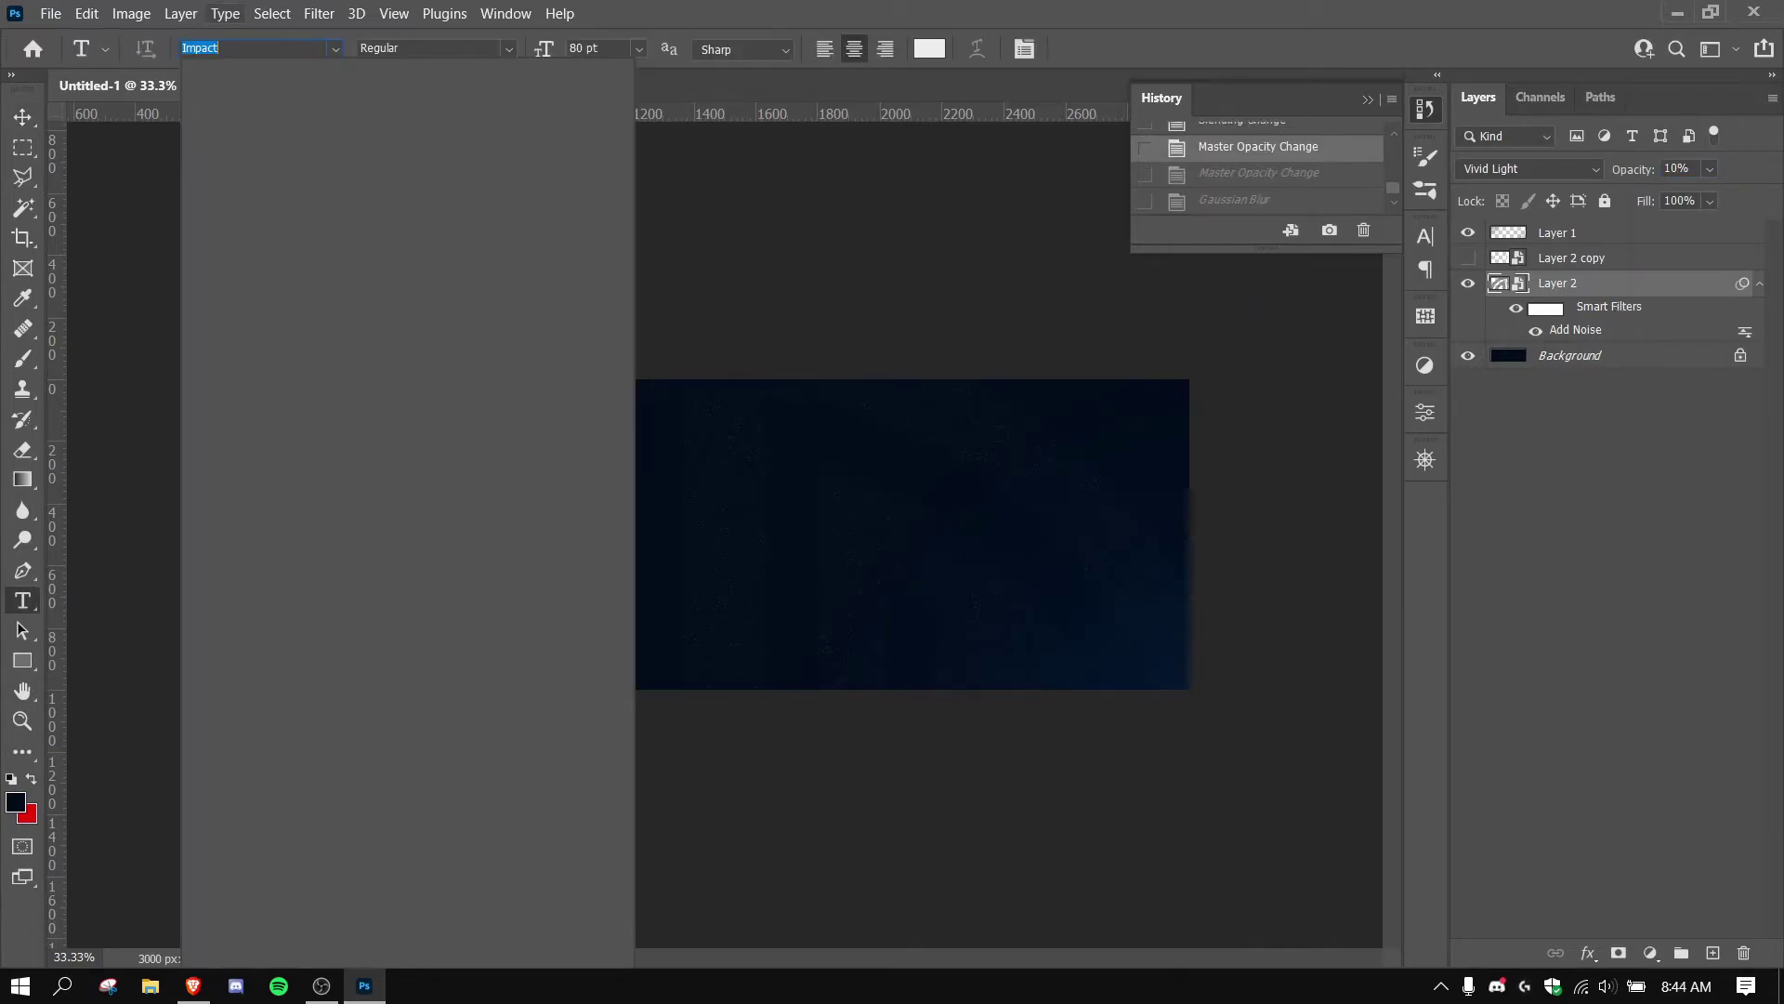
pyautogui.write('Arial')
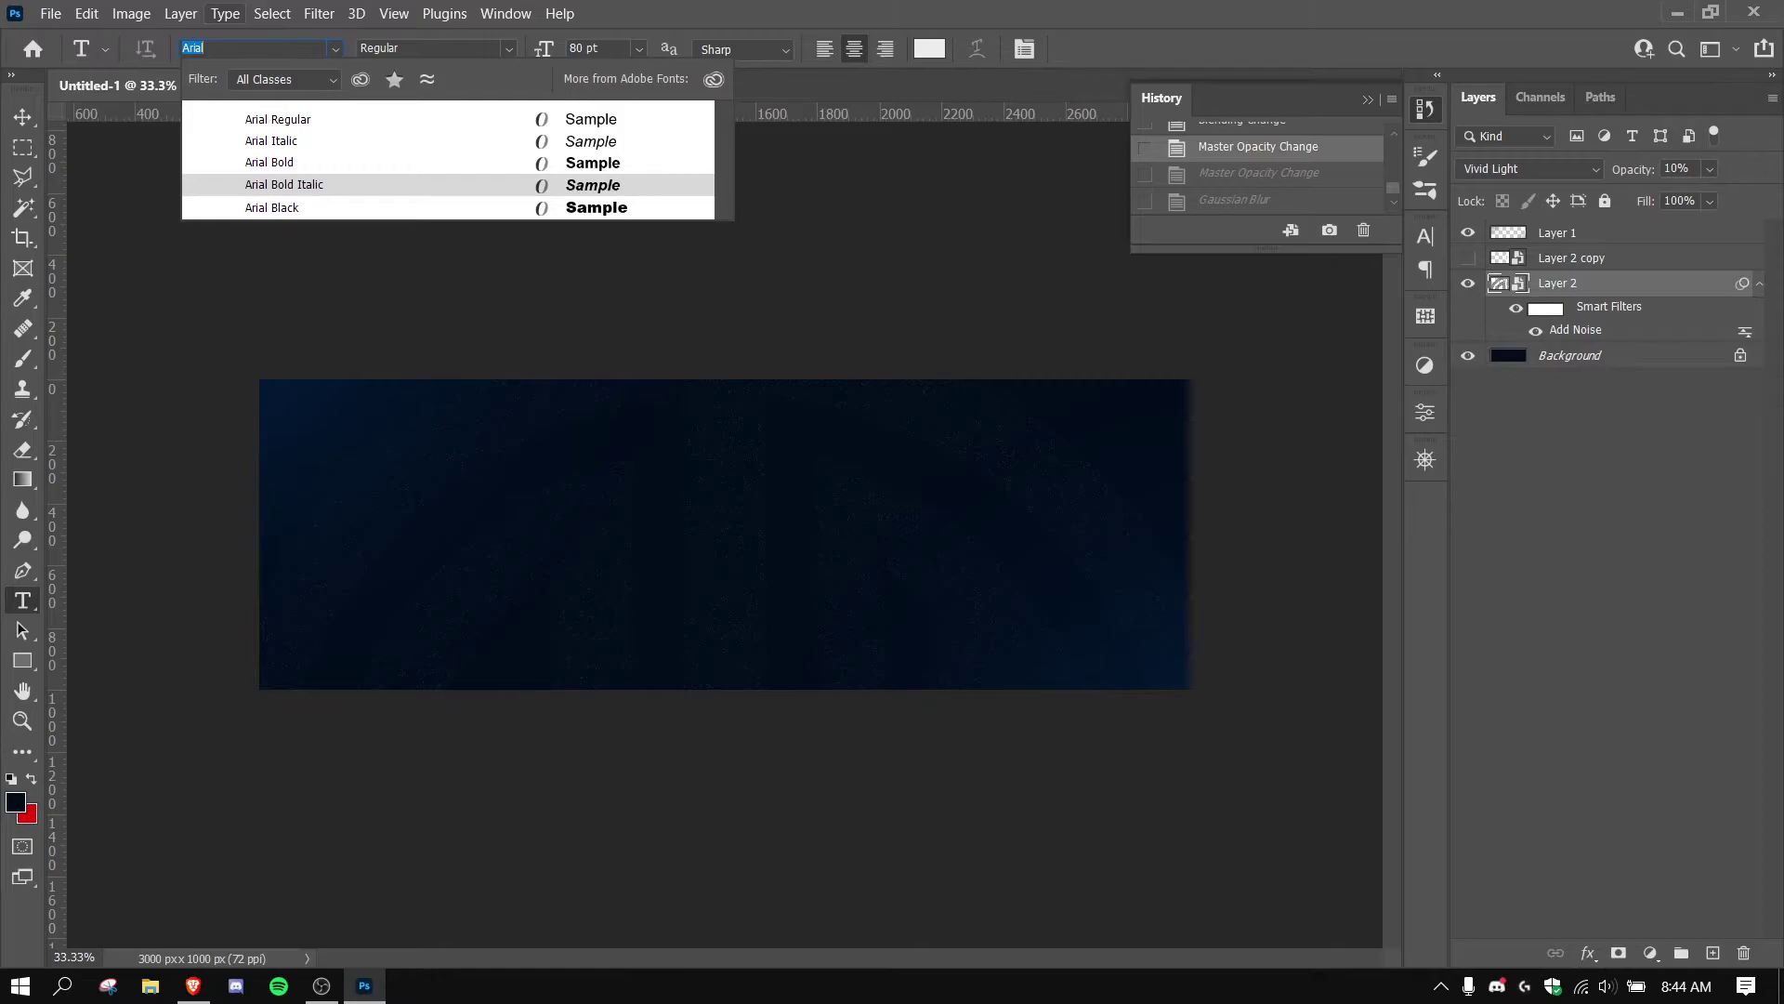
pyautogui.press('BackSpace')
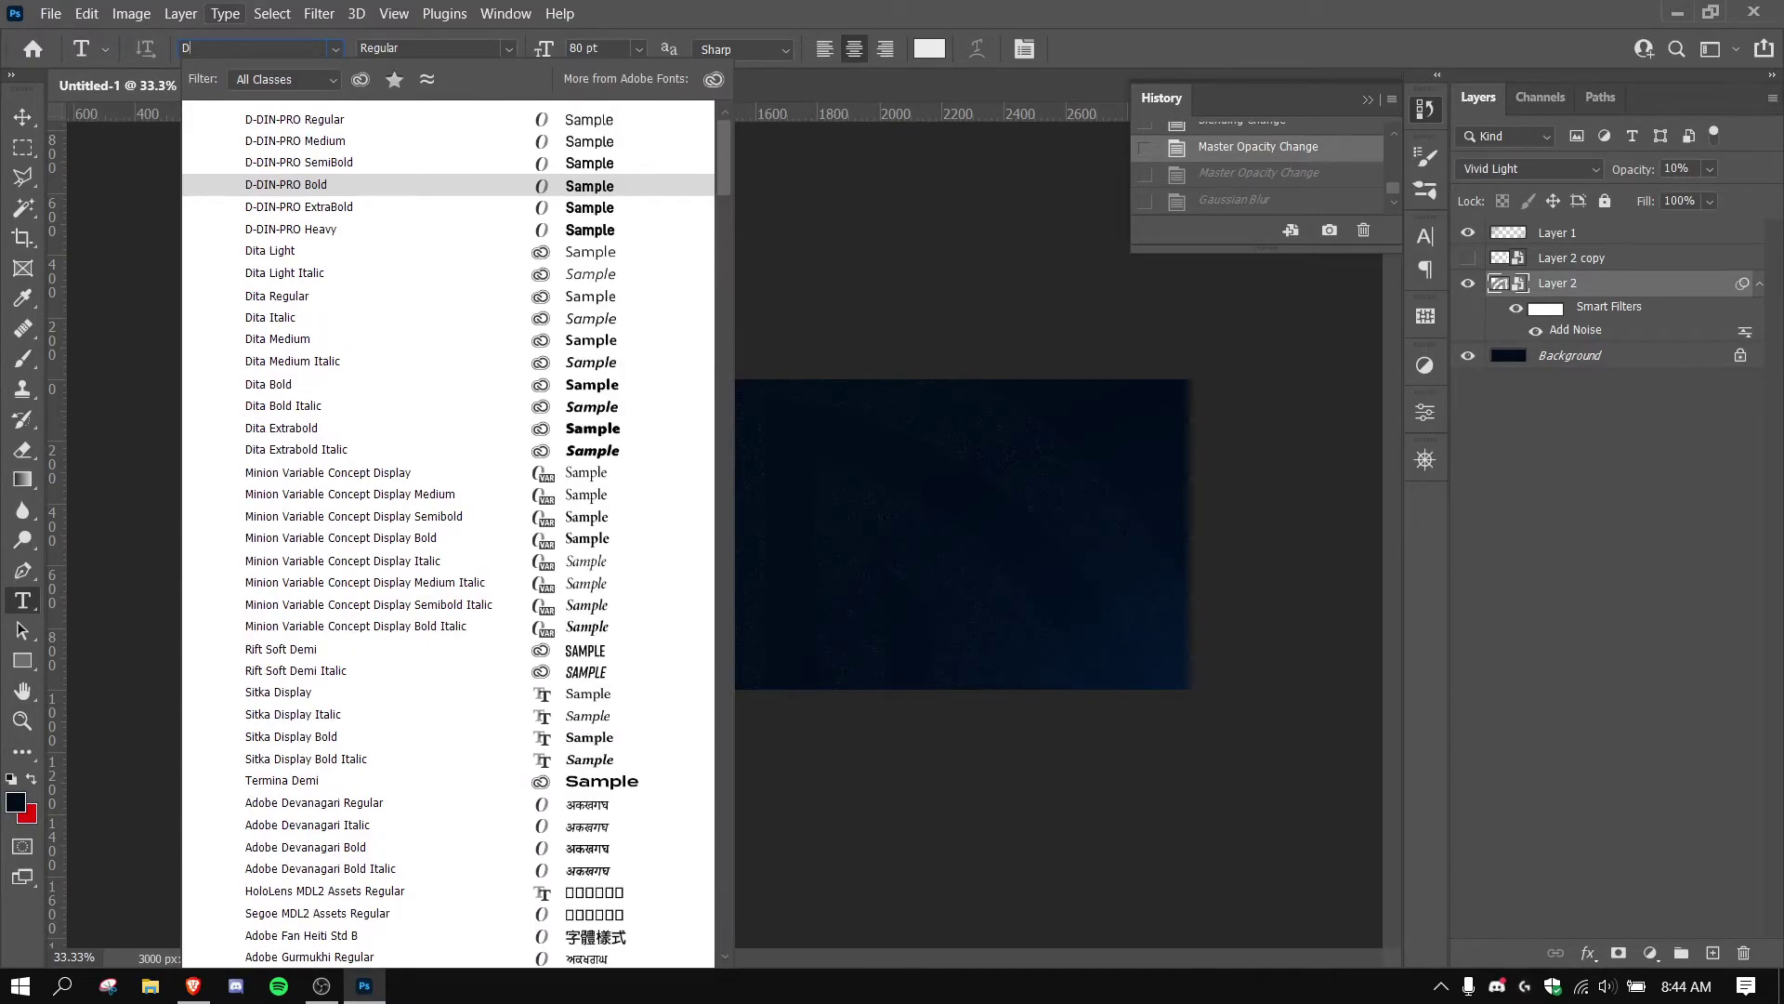
pyautogui.click(256, 193)
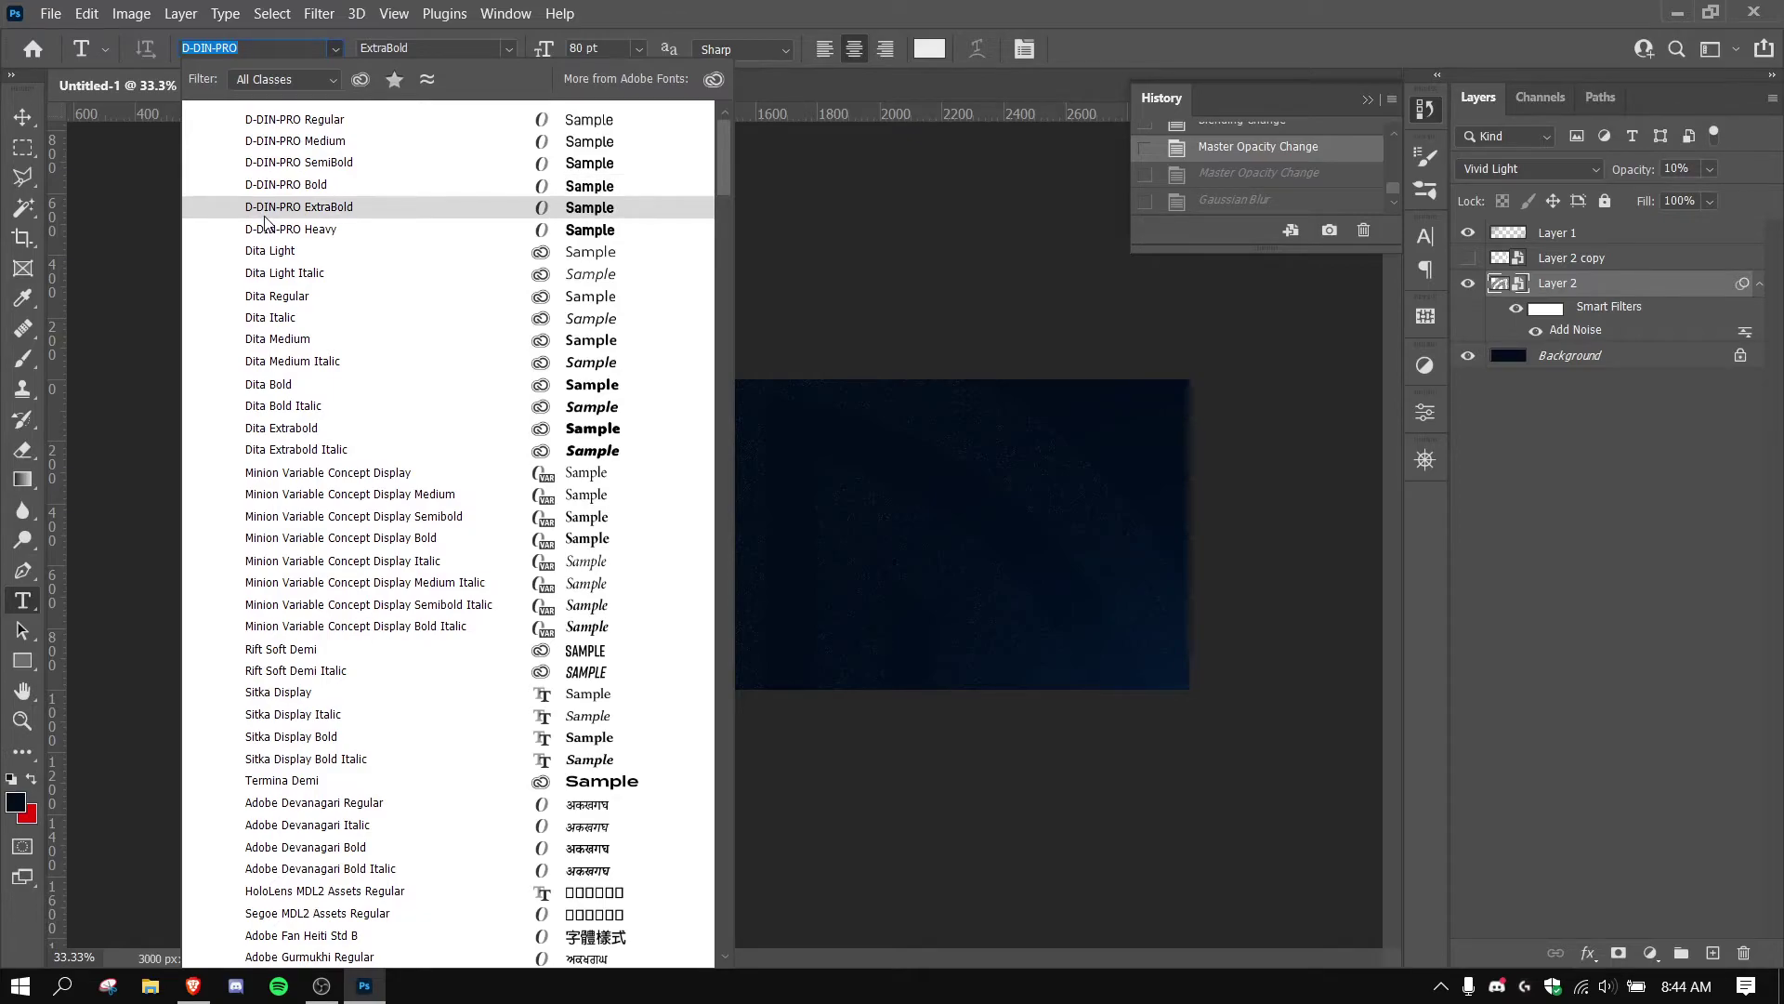
pyautogui.click(279, 206)
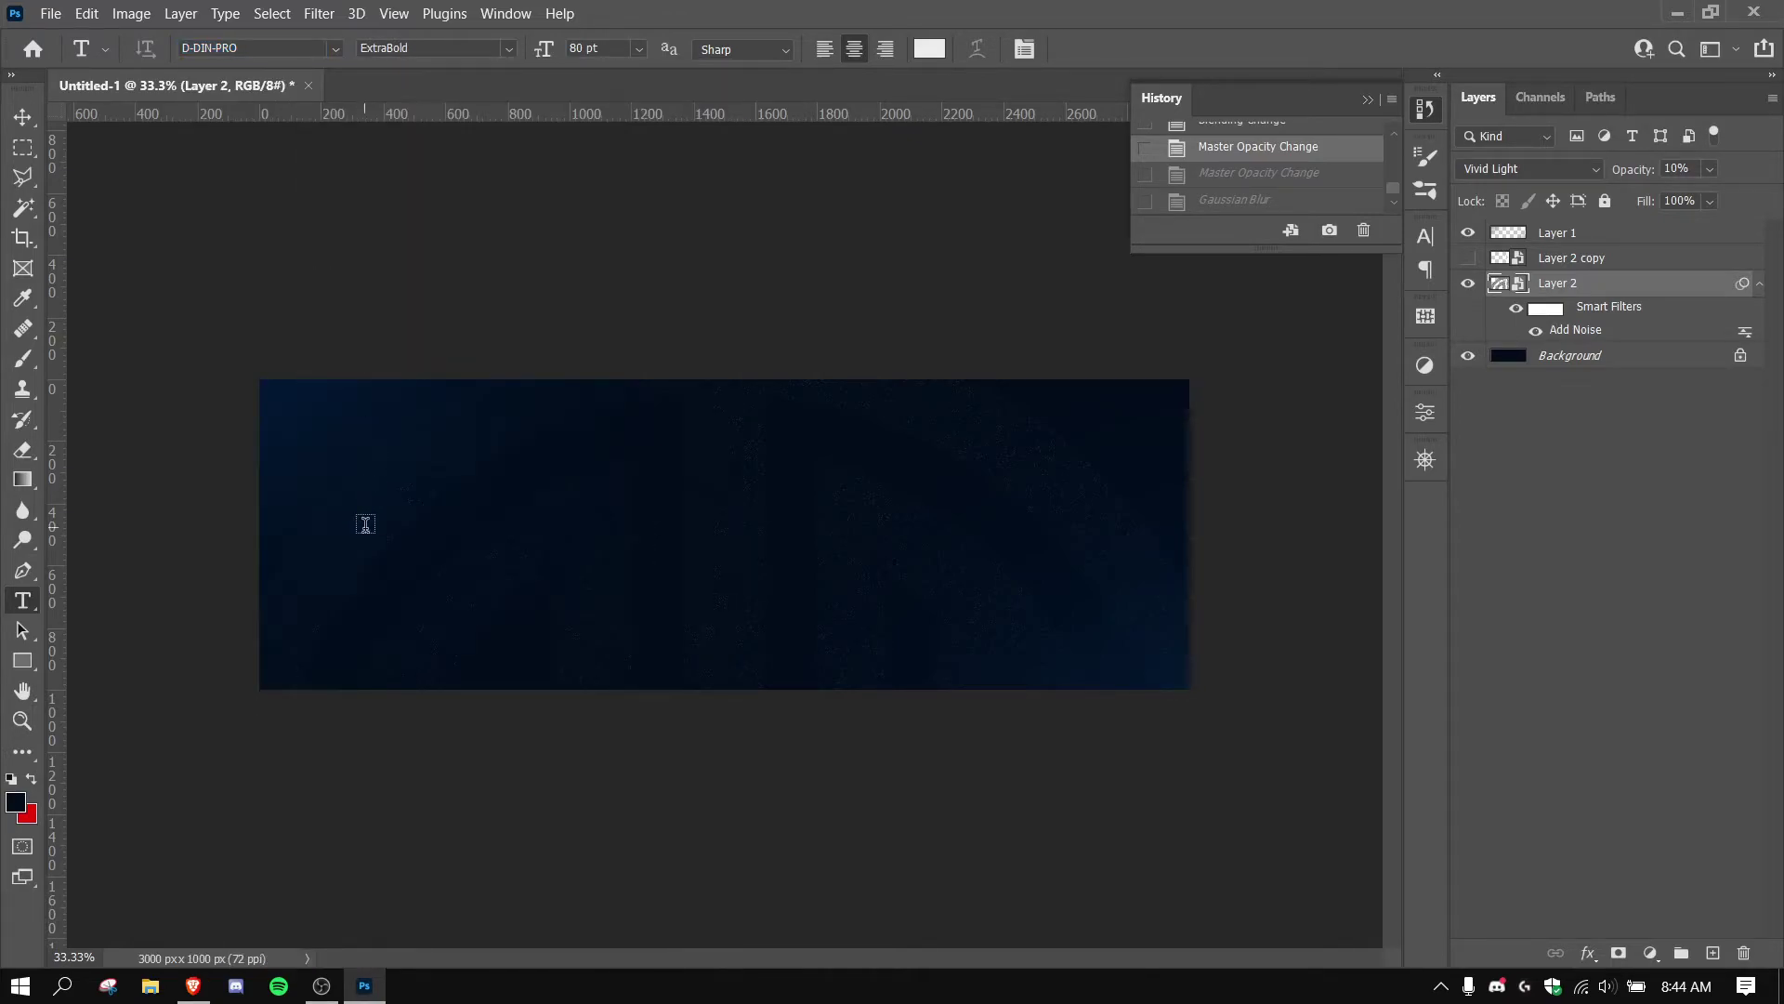
# Add 'John Doe' text on the banner's left and colour it white (ffffff).
pyautogui.click(400, 534)
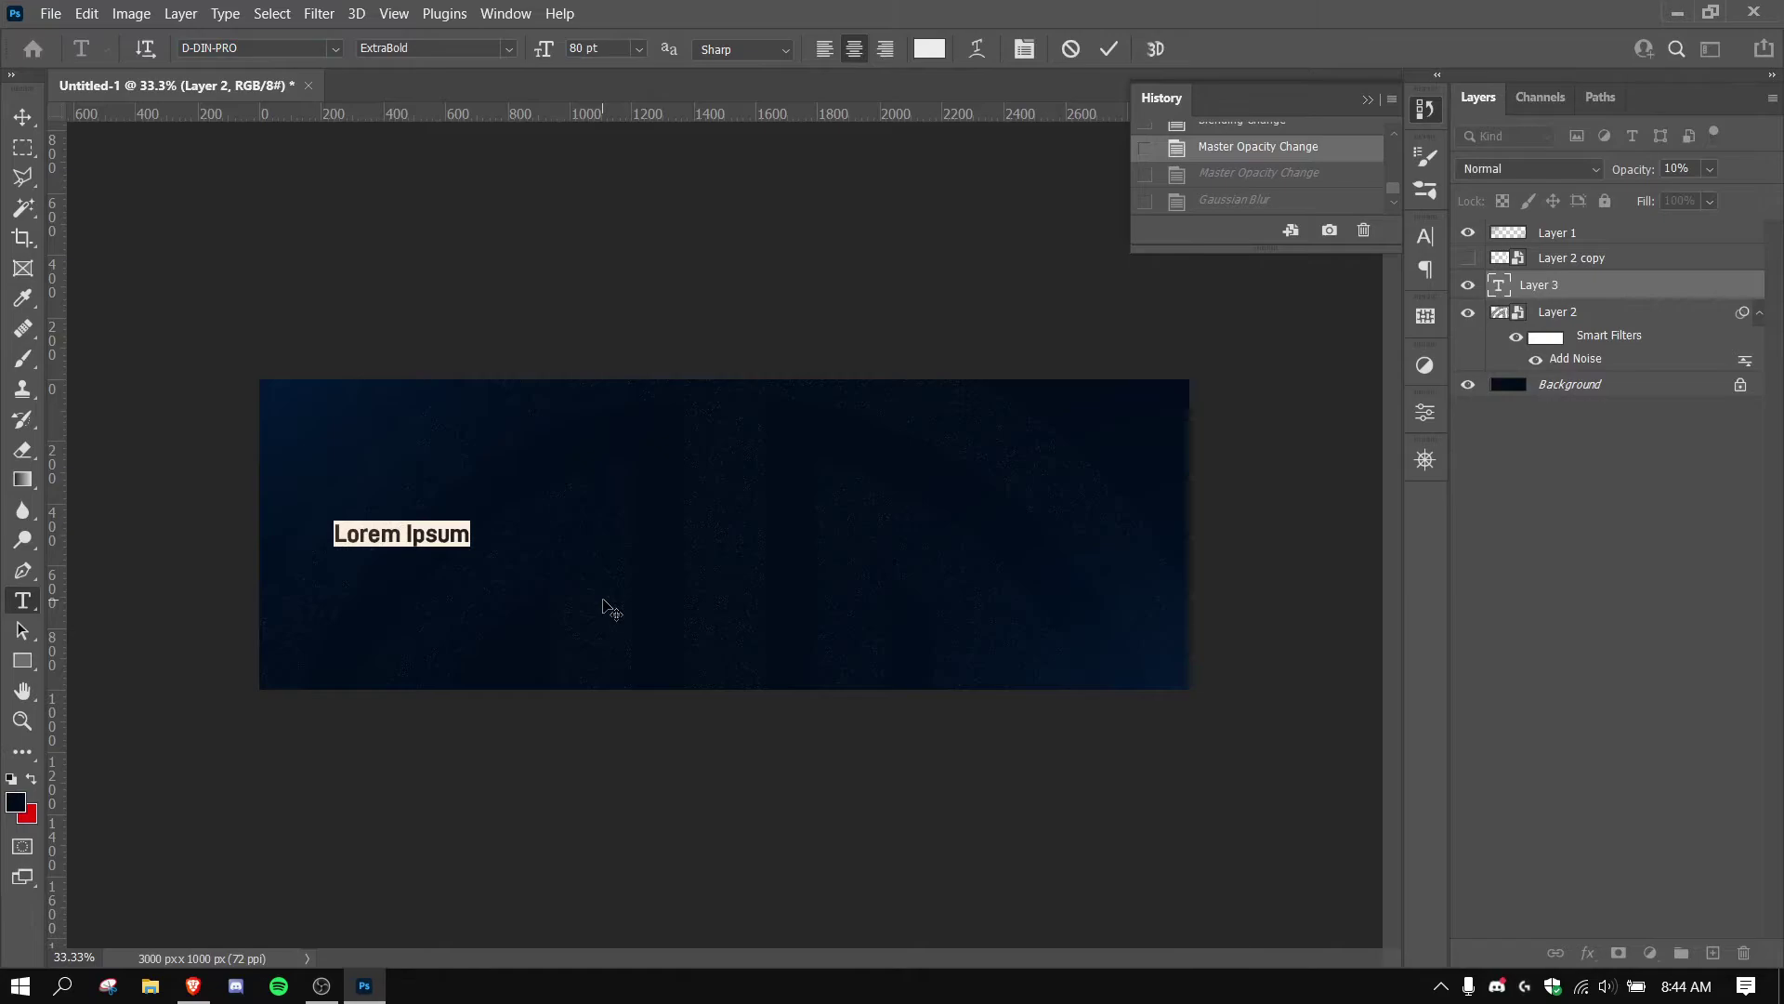
pyautogui.write('John Doe')
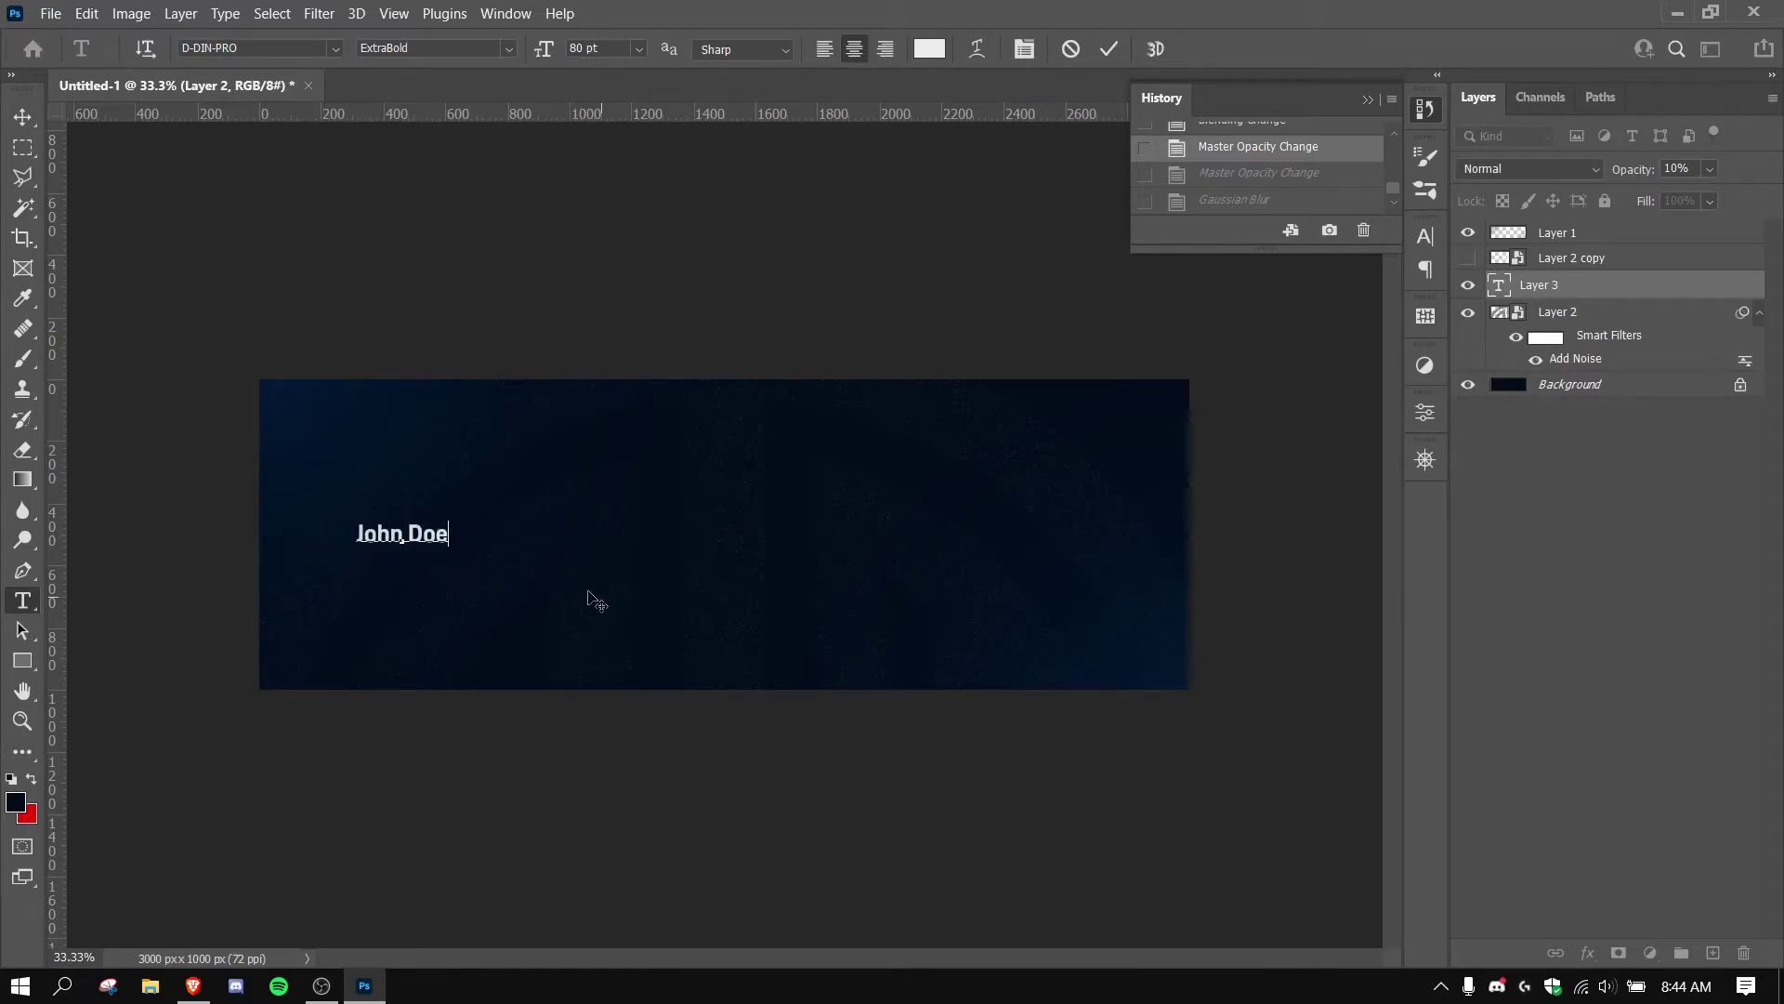
pyautogui.click(1109, 56)
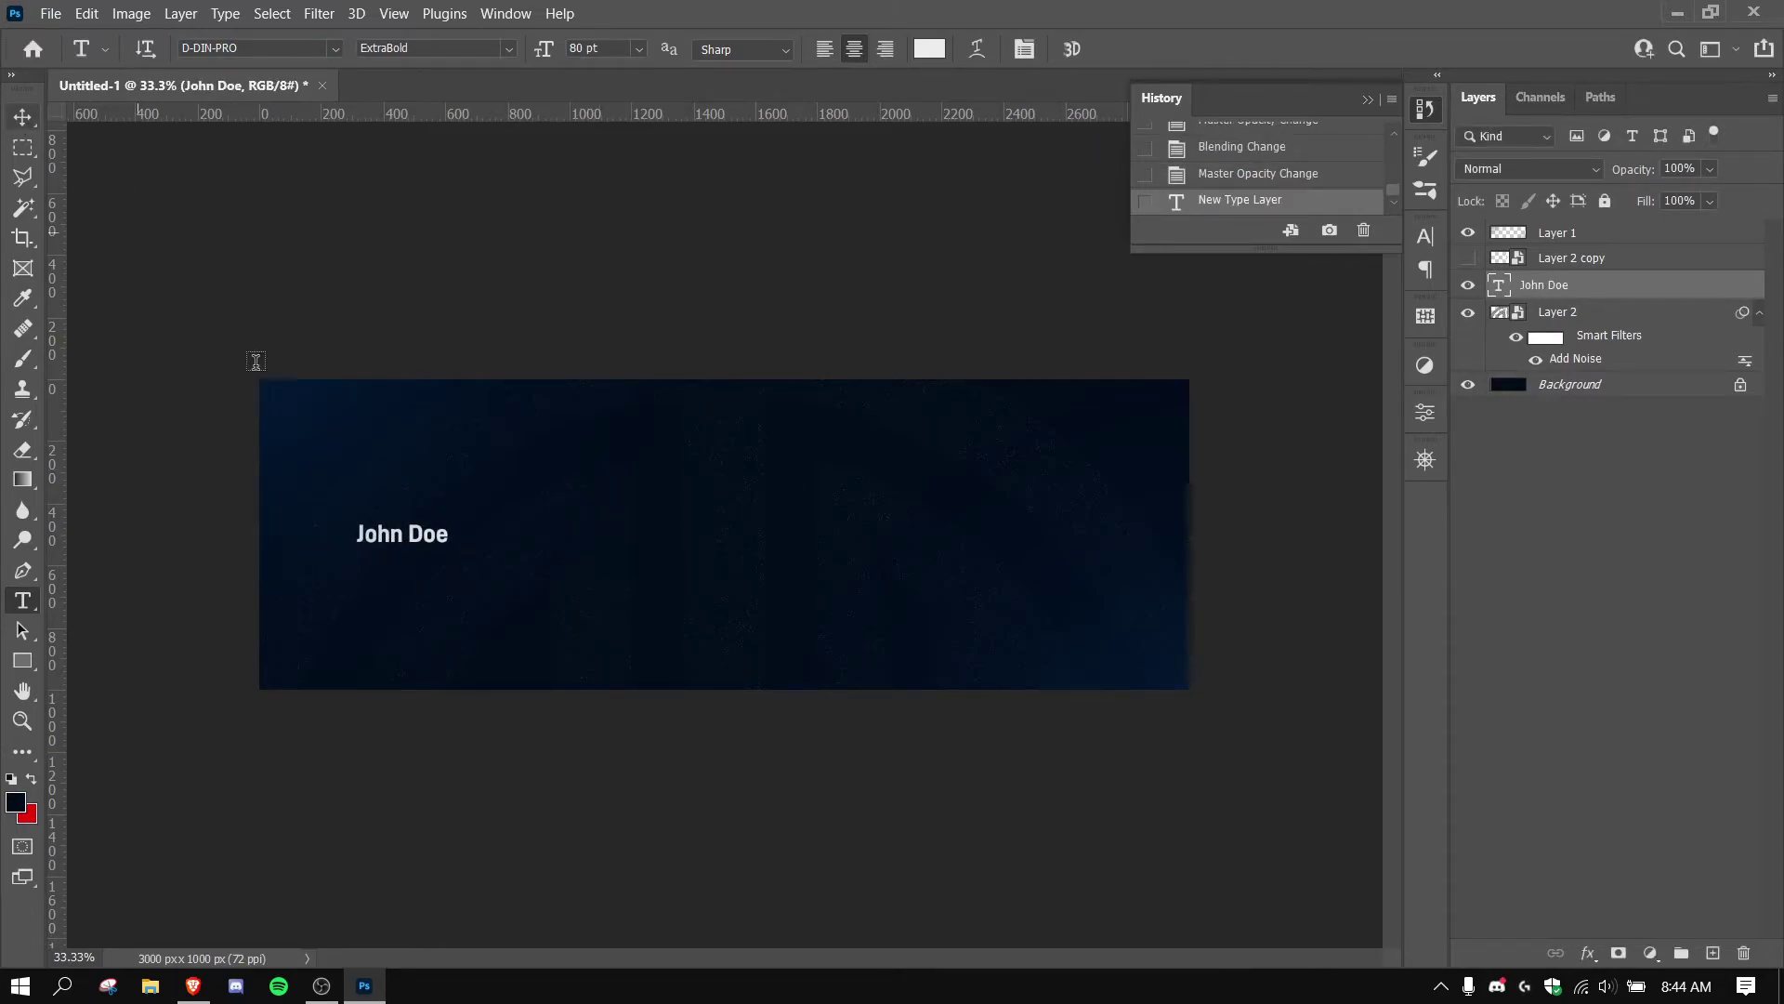
pyautogui.click(929, 48)
pyautogui.click(1170, 497)
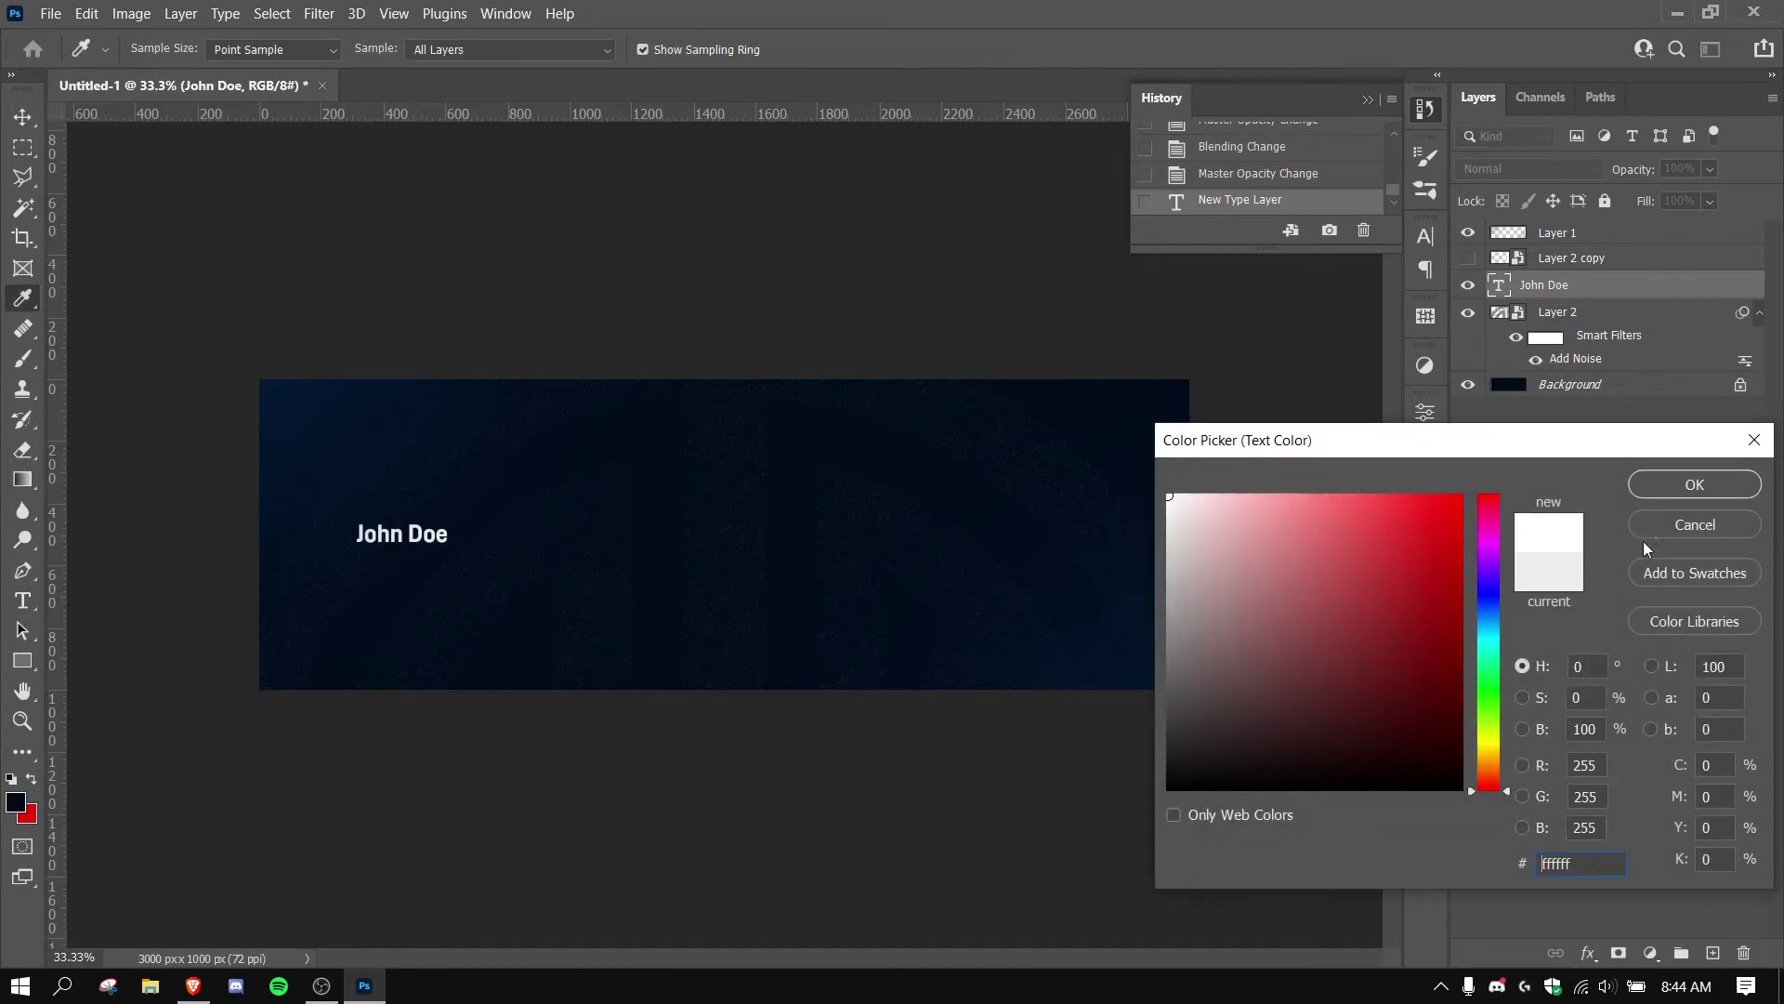
pyautogui.click(1695, 484)
# Scale the John Doe text up to about 160%, roughly 128 pt.
pyautogui.click(23, 116)
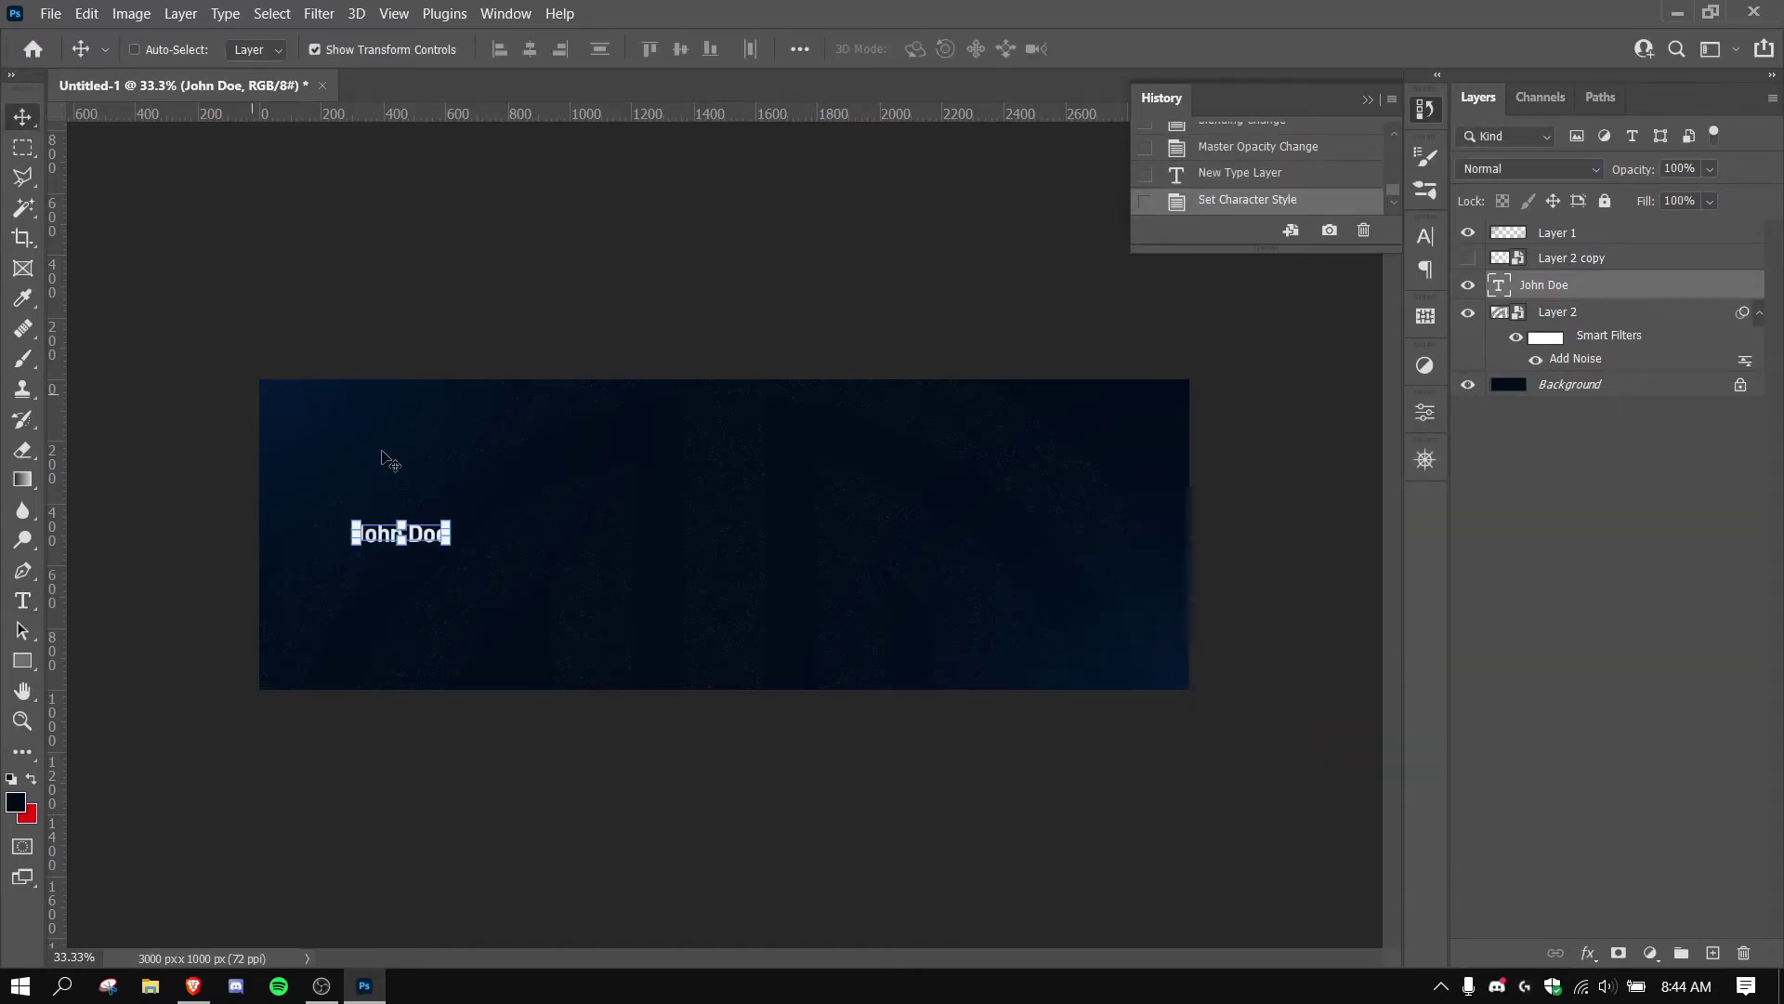
pyautogui.moveTo(449, 532); pyautogui.dragTo(734, 536)
pyautogui.press('Return')
# Rewrite the copied text as 'Social Media Manager' in SemiBold weight.
pyautogui.press('t')
pyautogui.hotkey('ctrl', 'a')
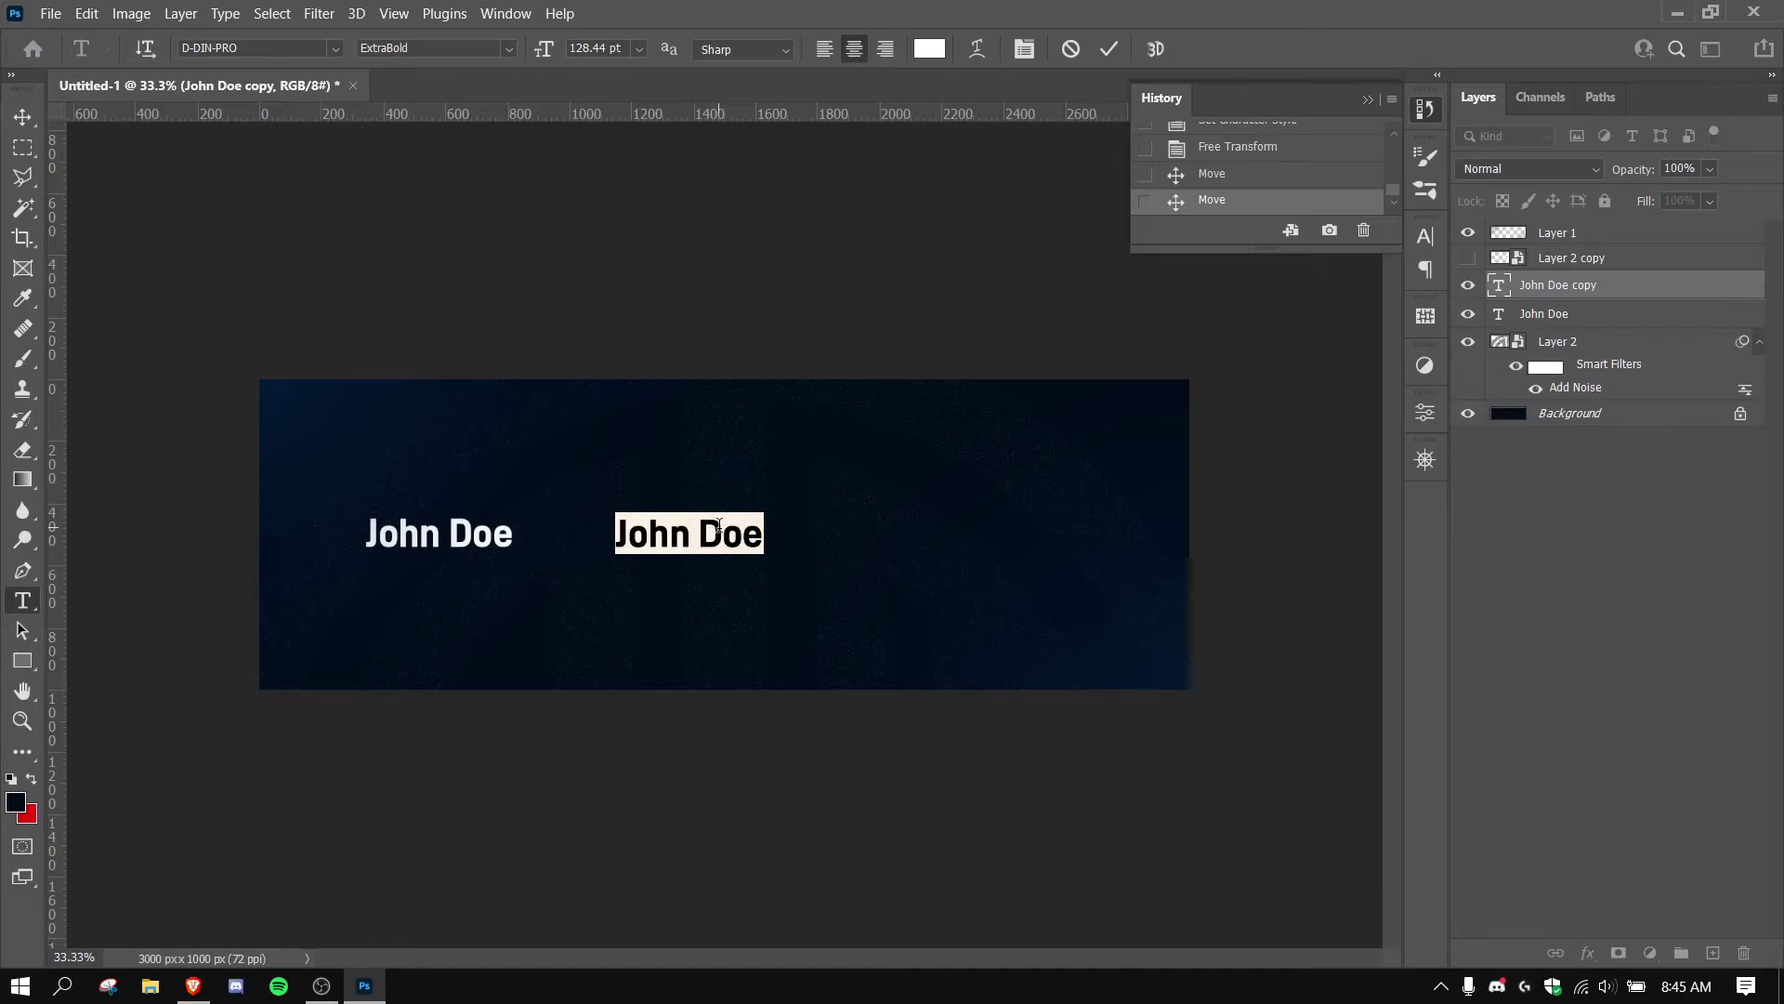
pyautogui.write('Por')
pyautogui.press('BackSpace')
pyautogui.press('BackSpace')
pyautogui.write('rofe')
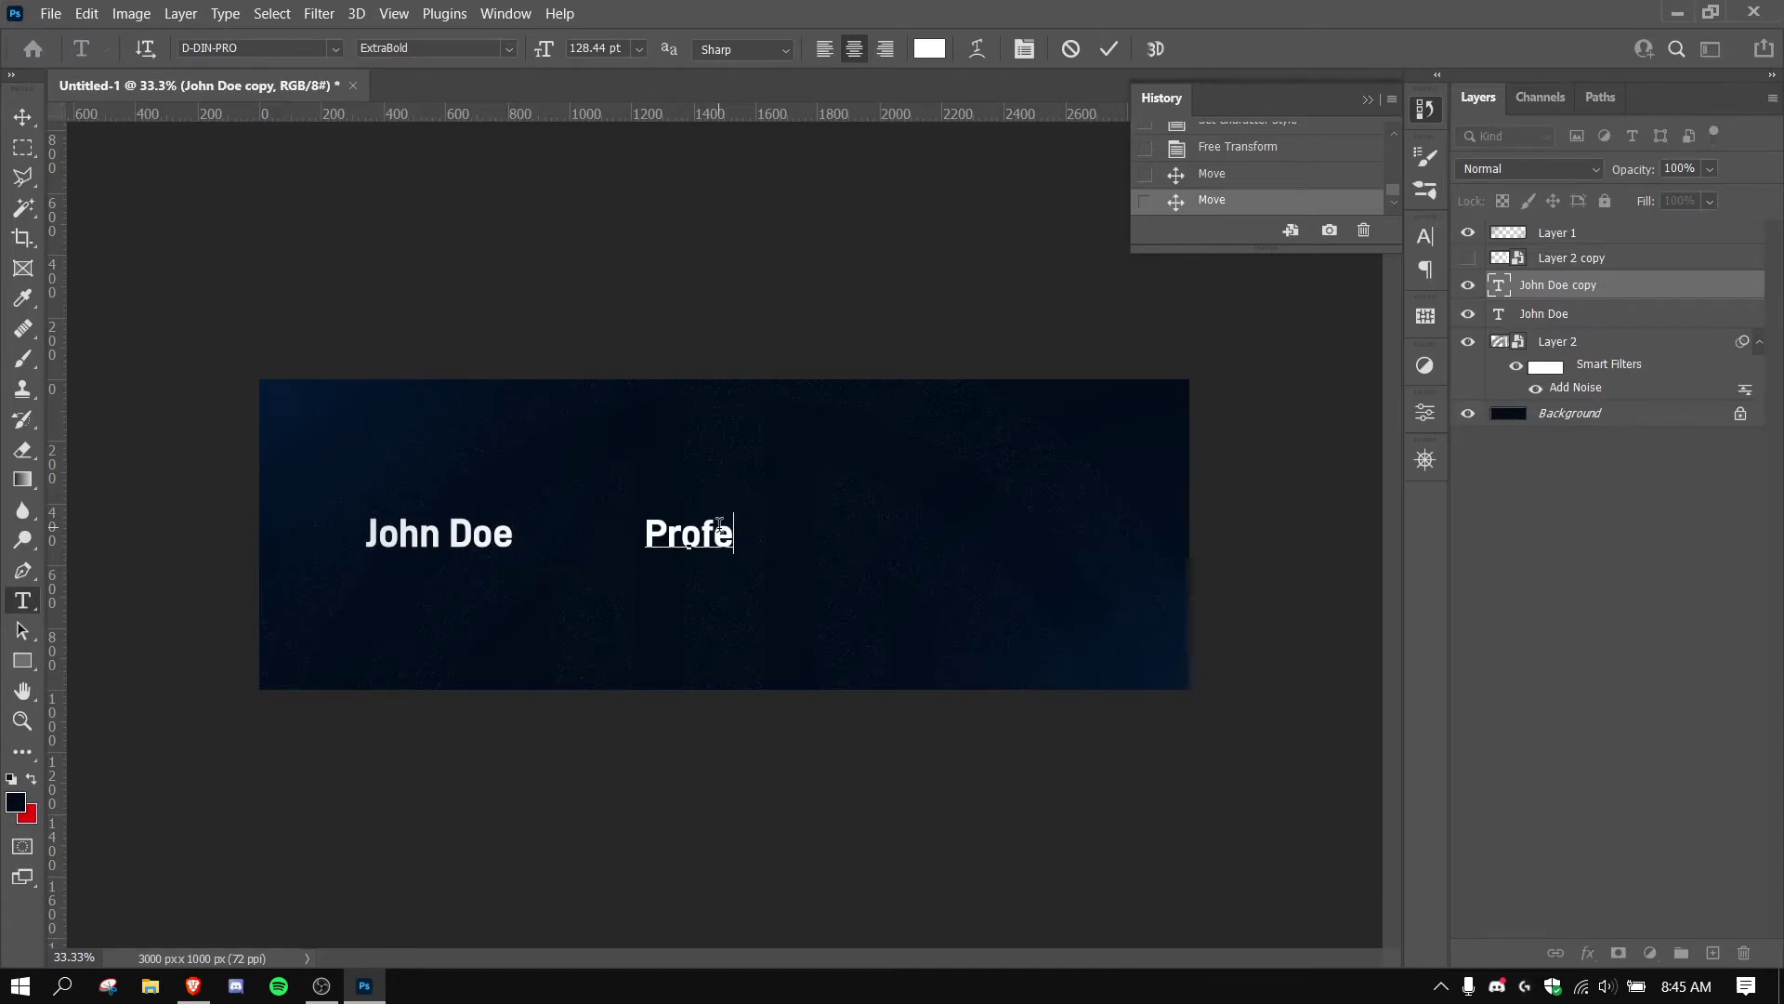
pyautogui.write('Social M')
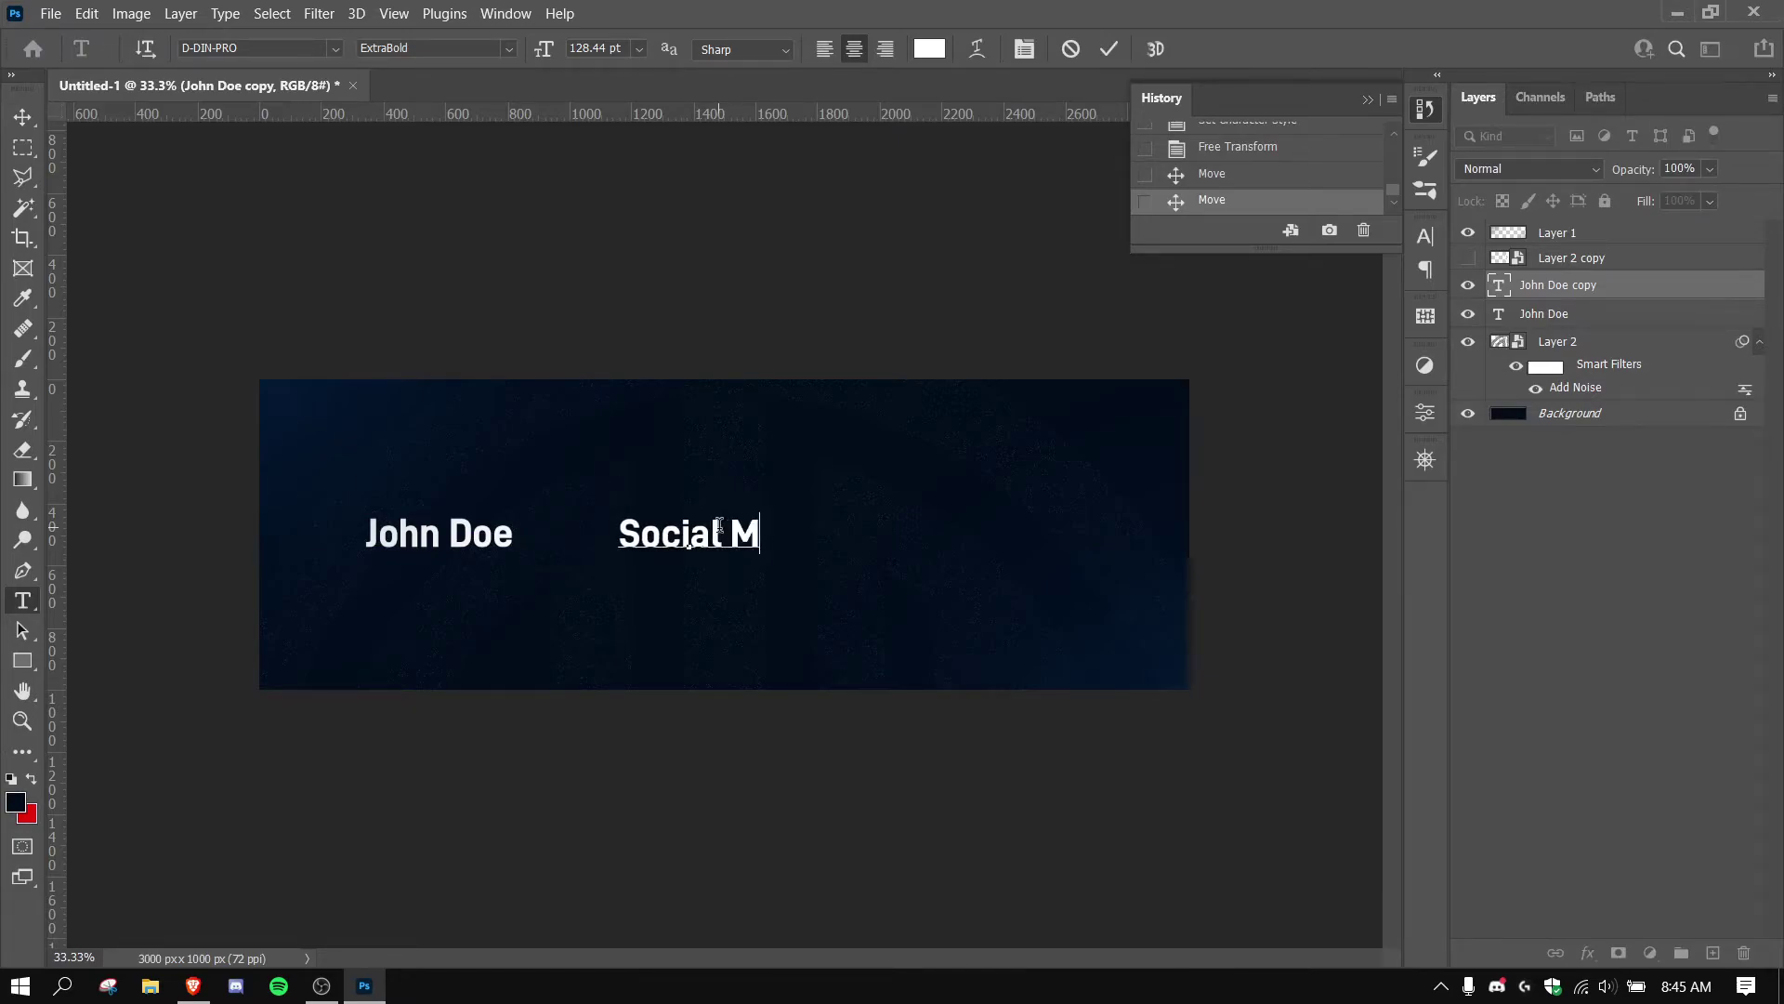
pyautogui.write('edia Manager')
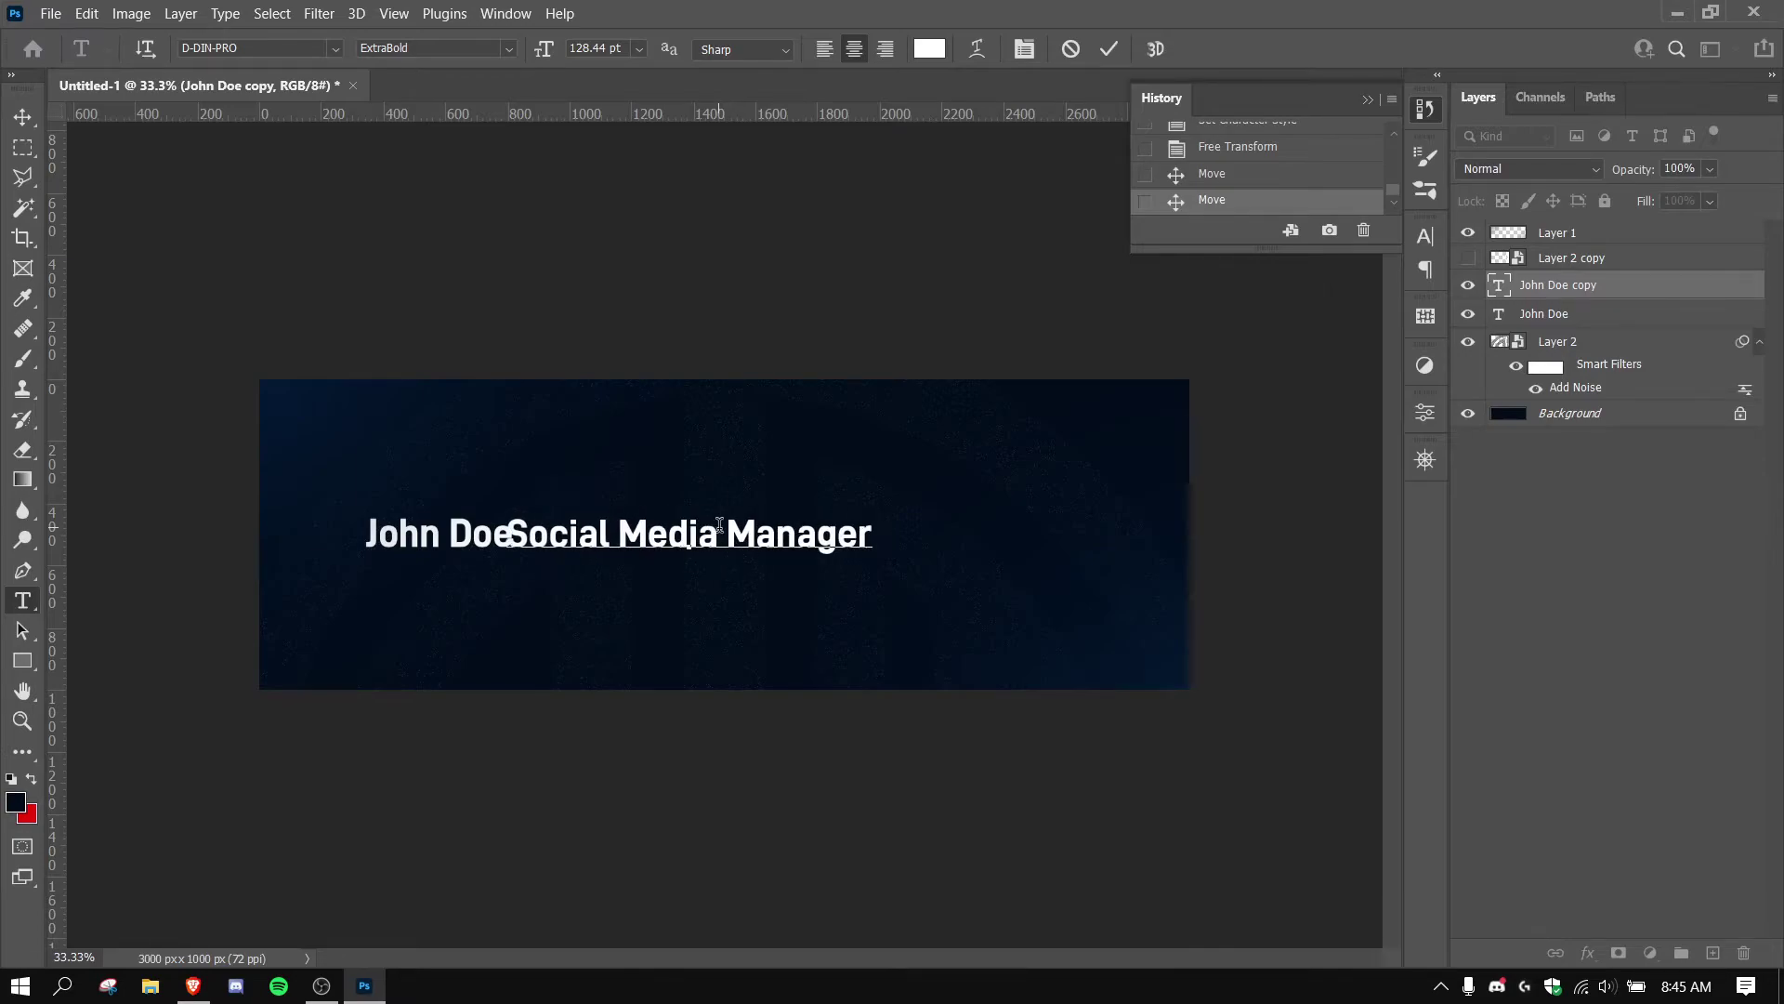
pyautogui.hotkey('ctrl', 'a')
pyautogui.click(509, 48)
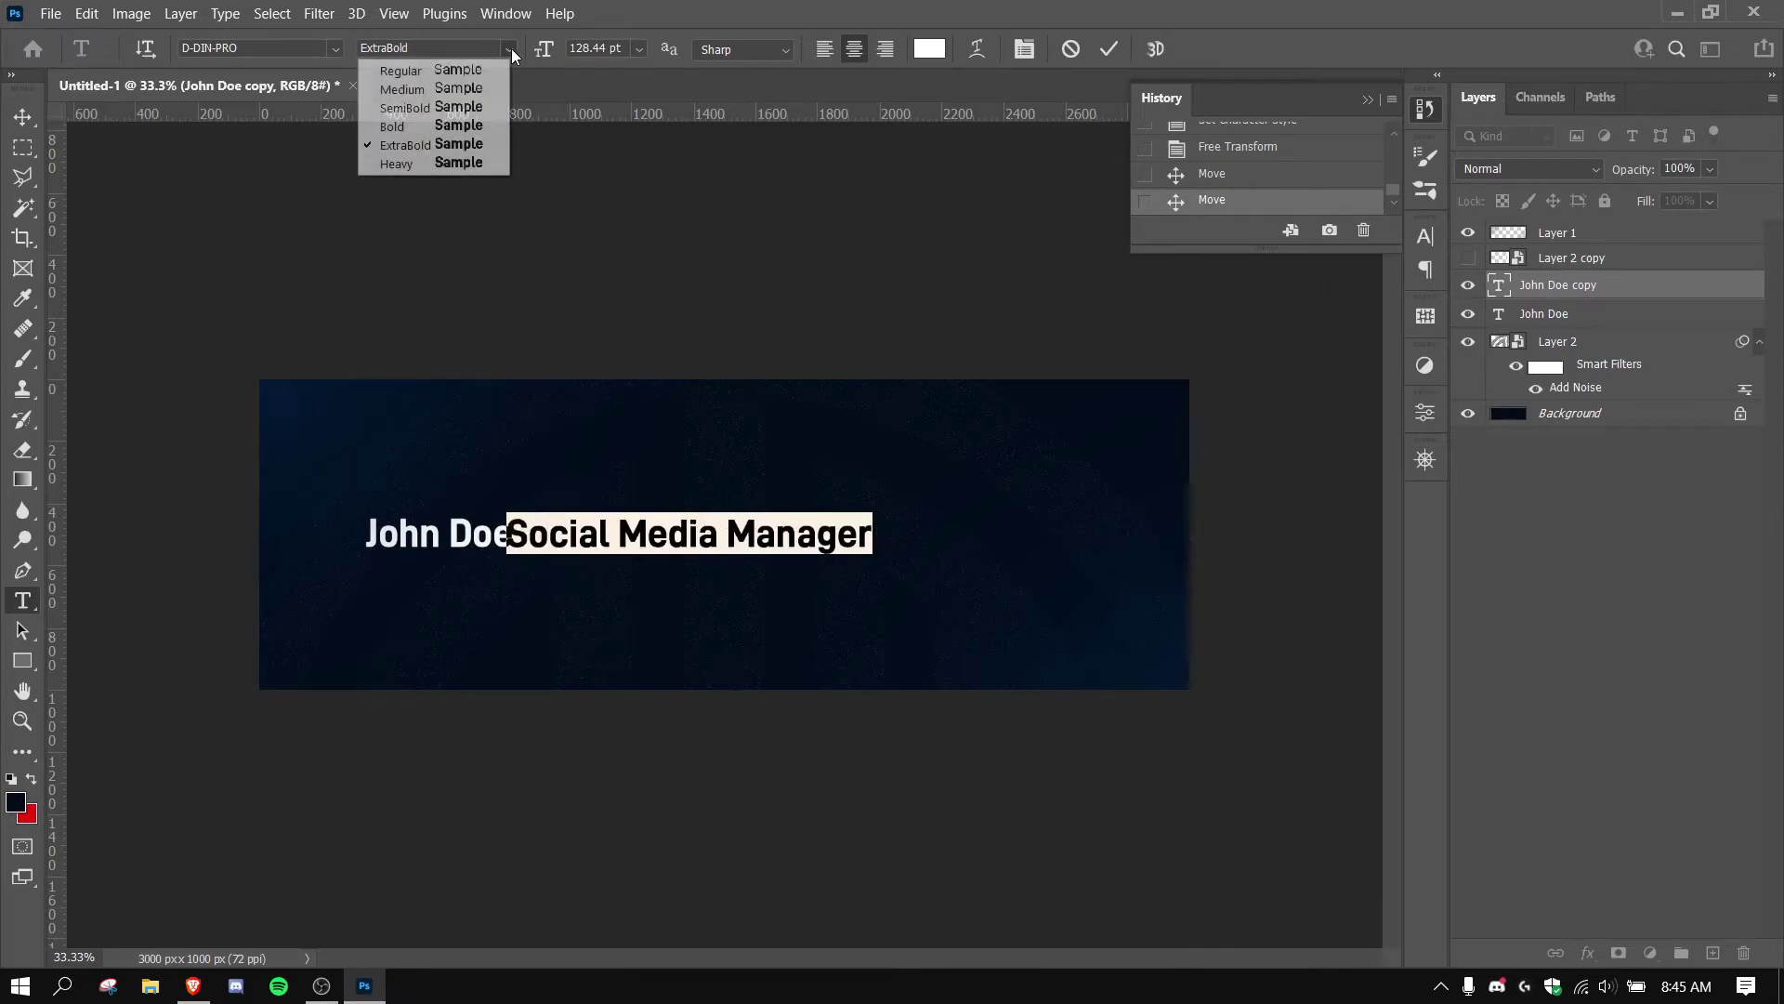
pyautogui.click(445, 108)
pyautogui.click(22, 116)
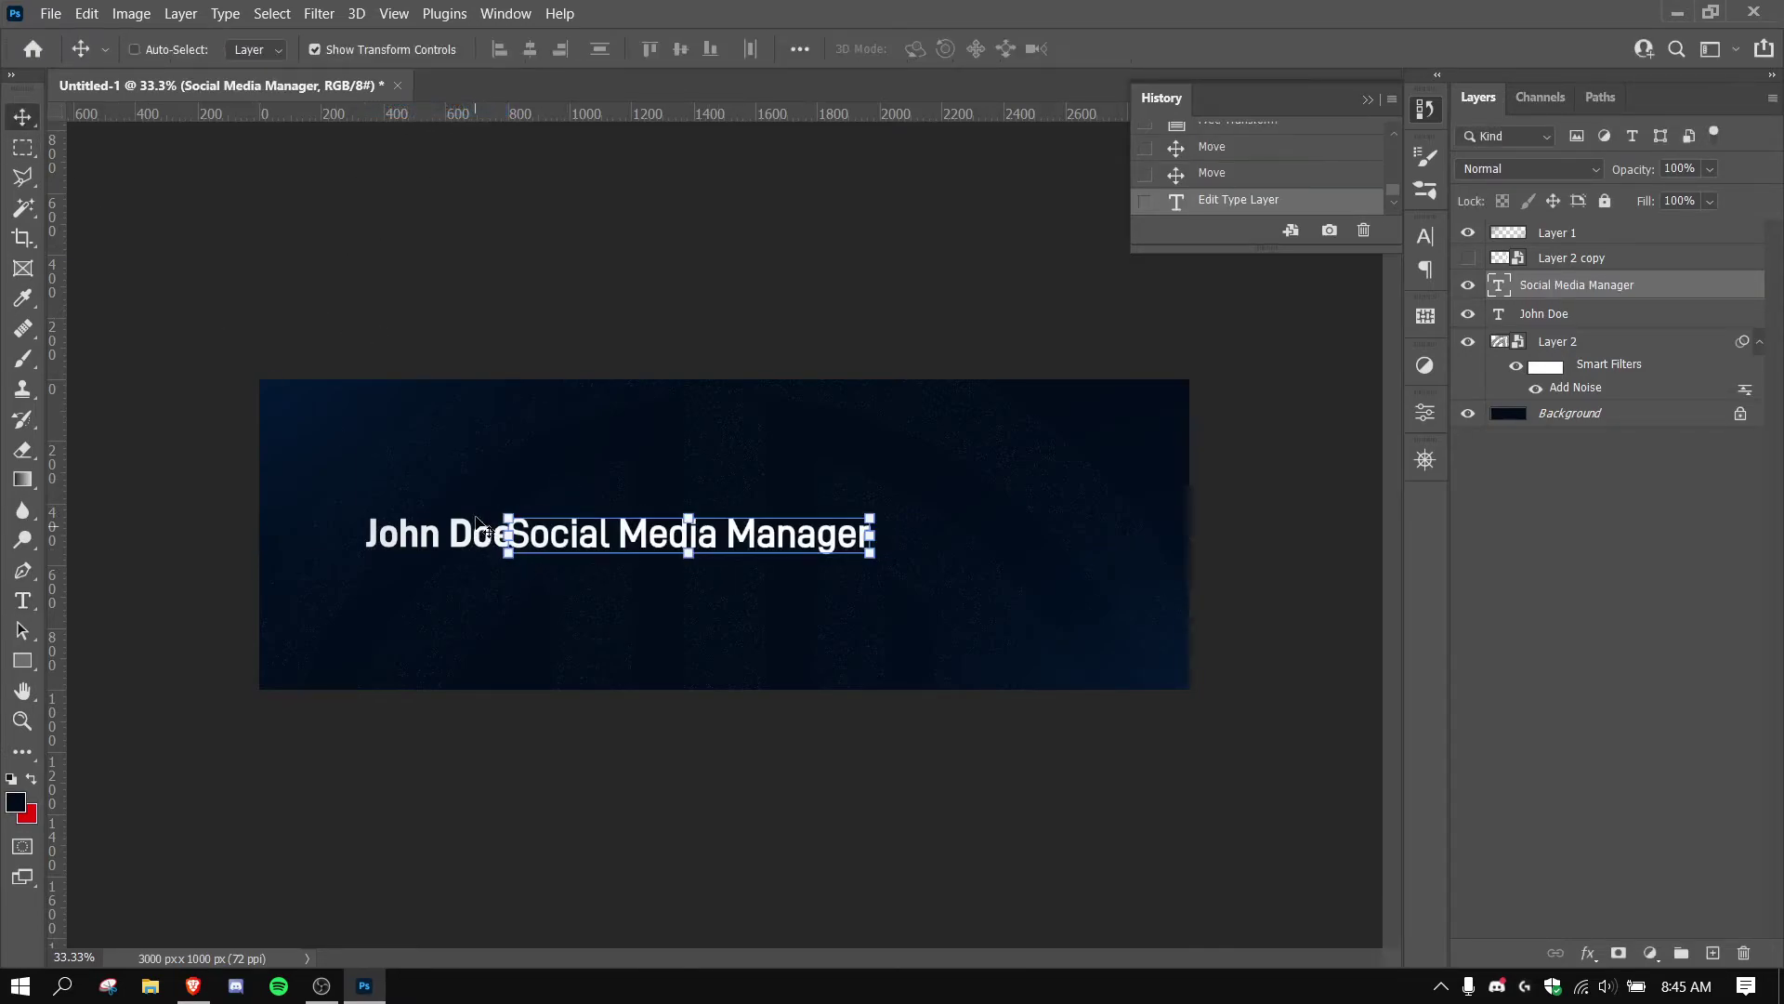
# Shrink the job title to about half size and move it right of John Doe.
pyautogui.moveTo(503, 510); pyautogui.dragTo(593, 535)
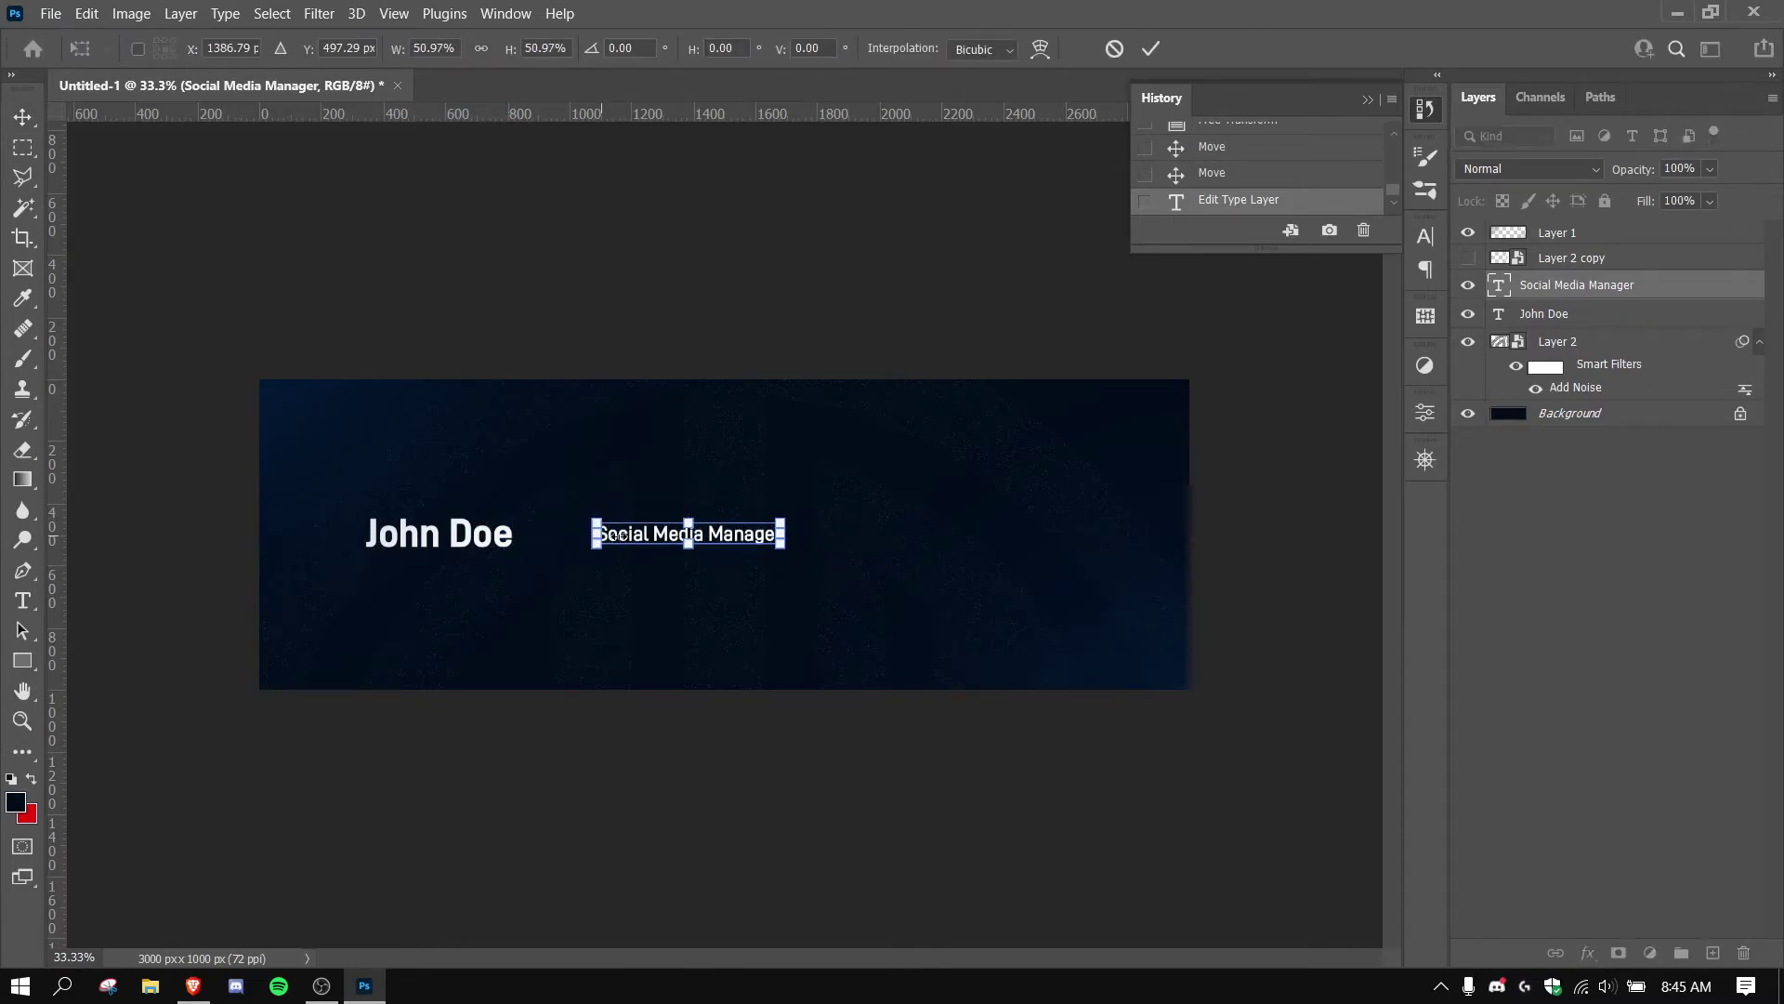
pyautogui.press('Return')
pyautogui.moveTo(736, 539); pyautogui.dragTo(820, 542)
# Show the TSM logo layer and scale it down to about 30%.
pyautogui.click(1468, 257)
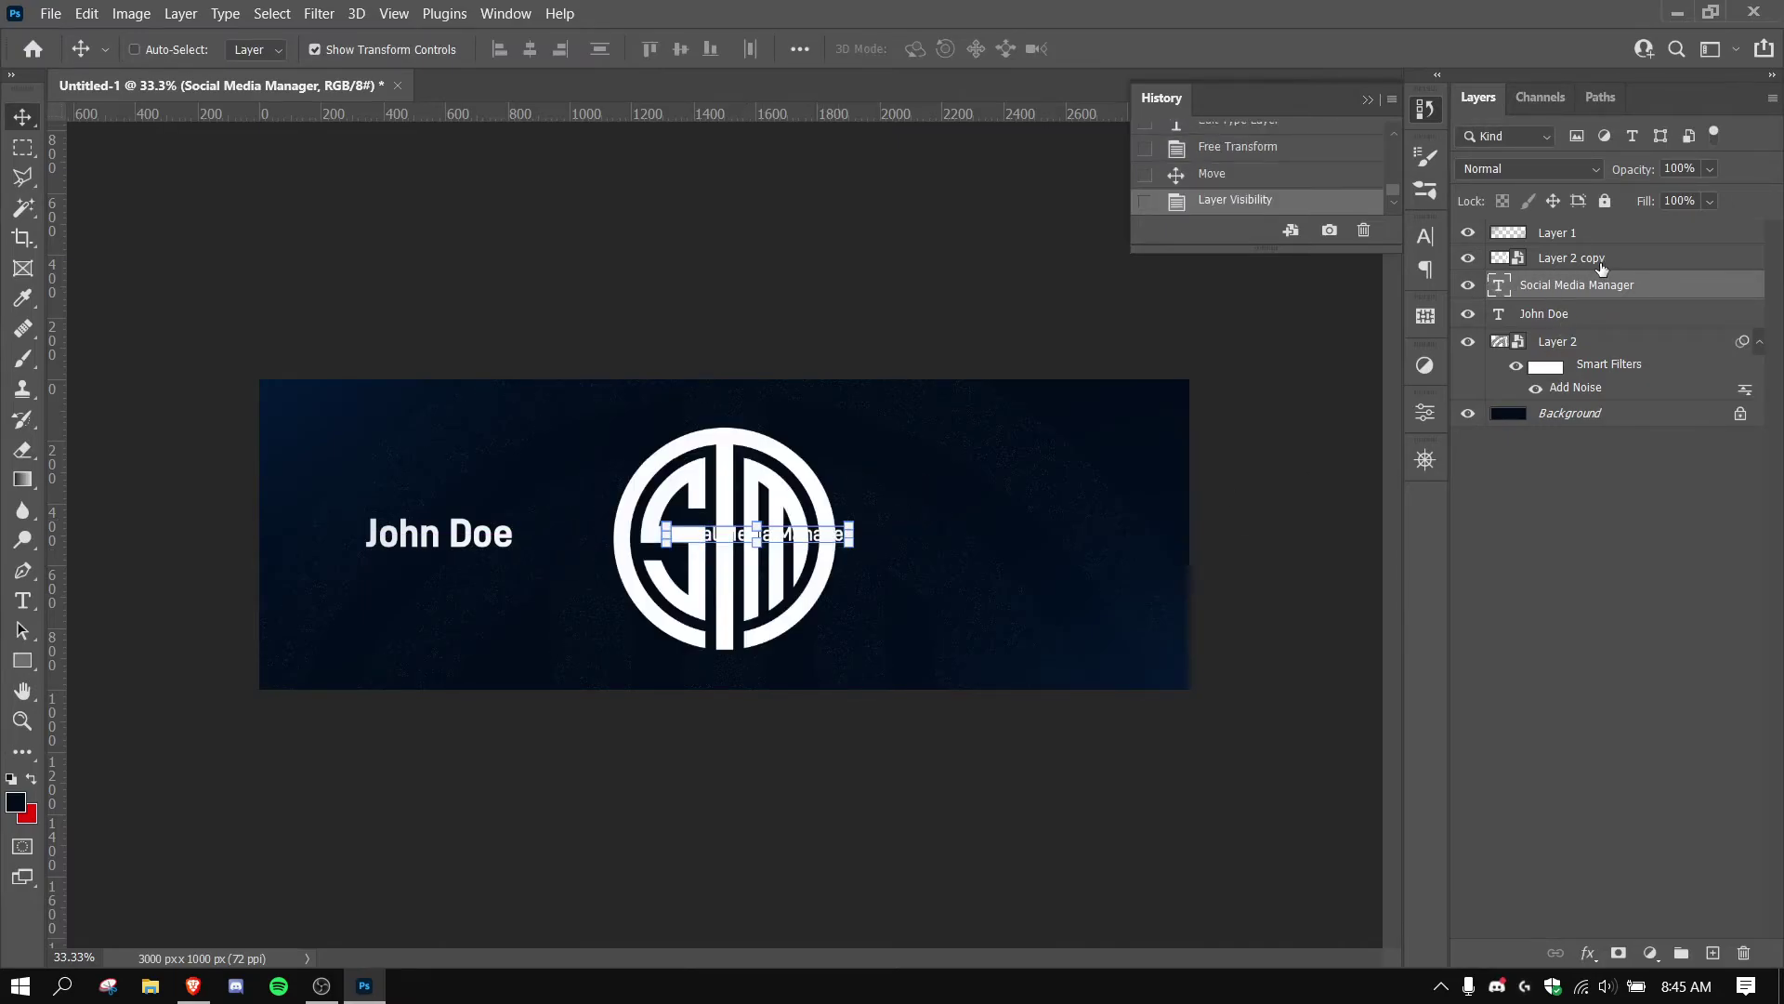
pyautogui.click(1591, 264)
pyautogui.moveTo(835, 648); pyautogui.dragTo(1081, 551)
pyautogui.press('Return')
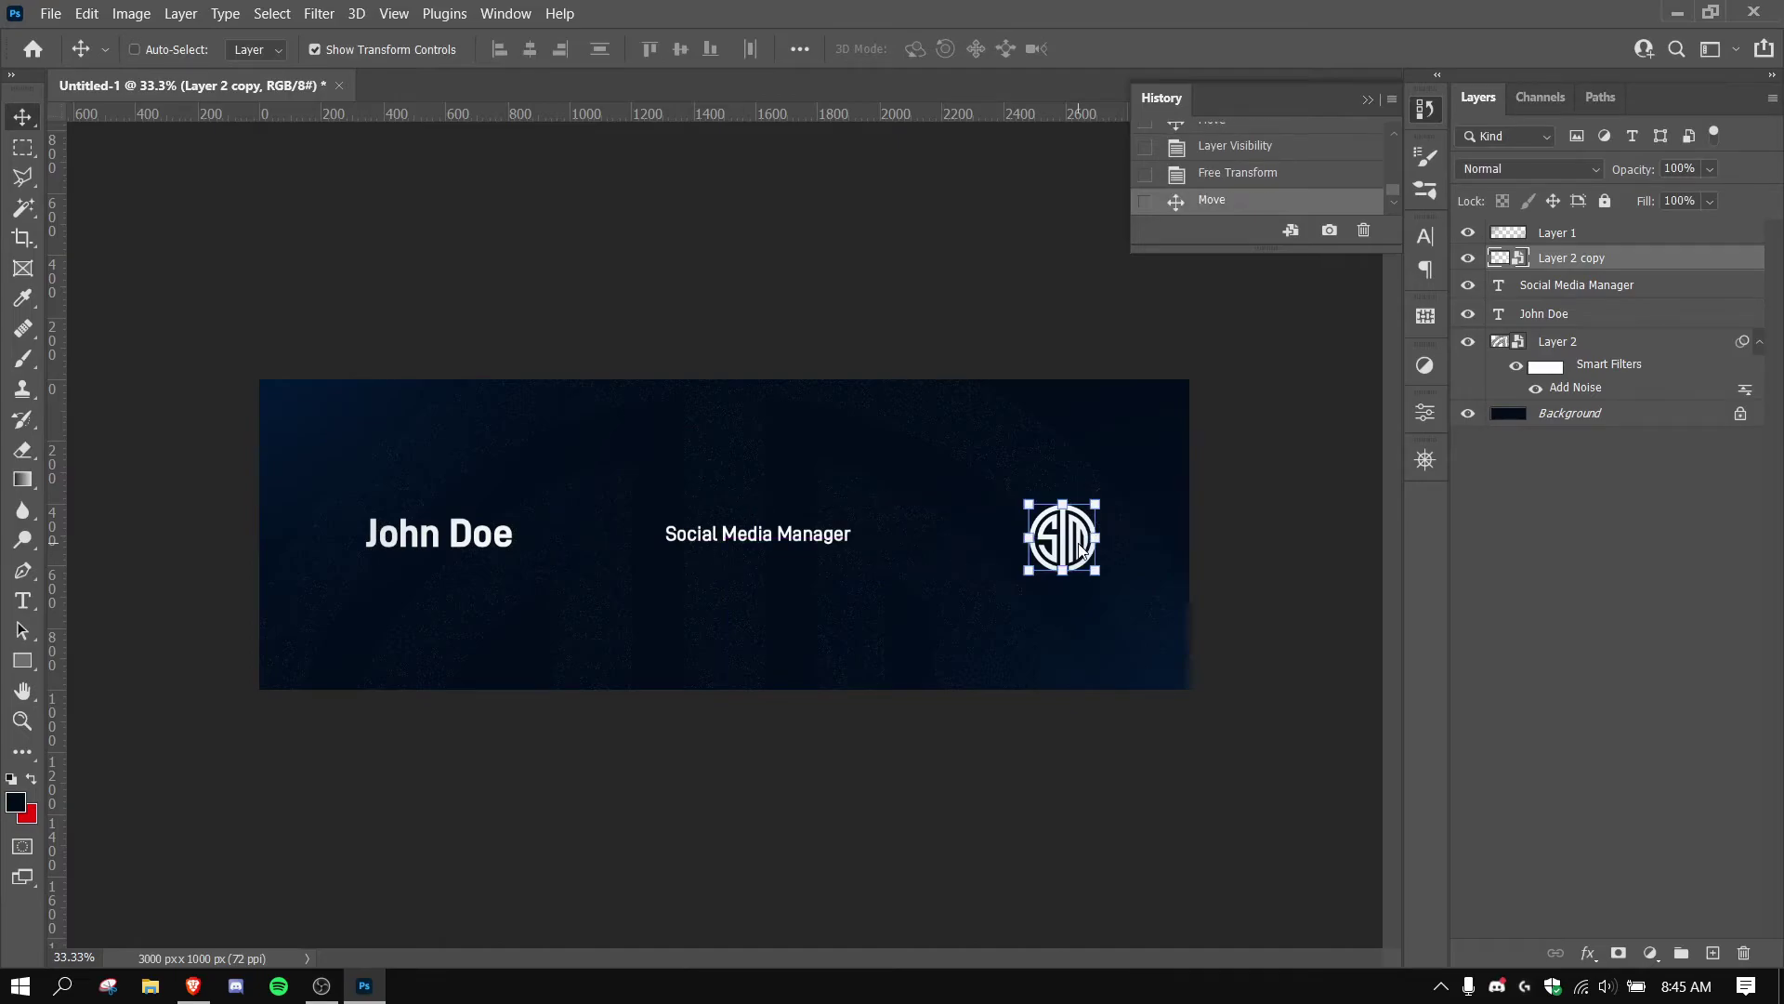
# Vertically centre and evenly space name, job title and logo, nudging the job title left.
pyautogui.keyDown('shift'); pyautogui.click(1544, 314); pyautogui.keyUp('shift')
pyautogui.click(750, 49)
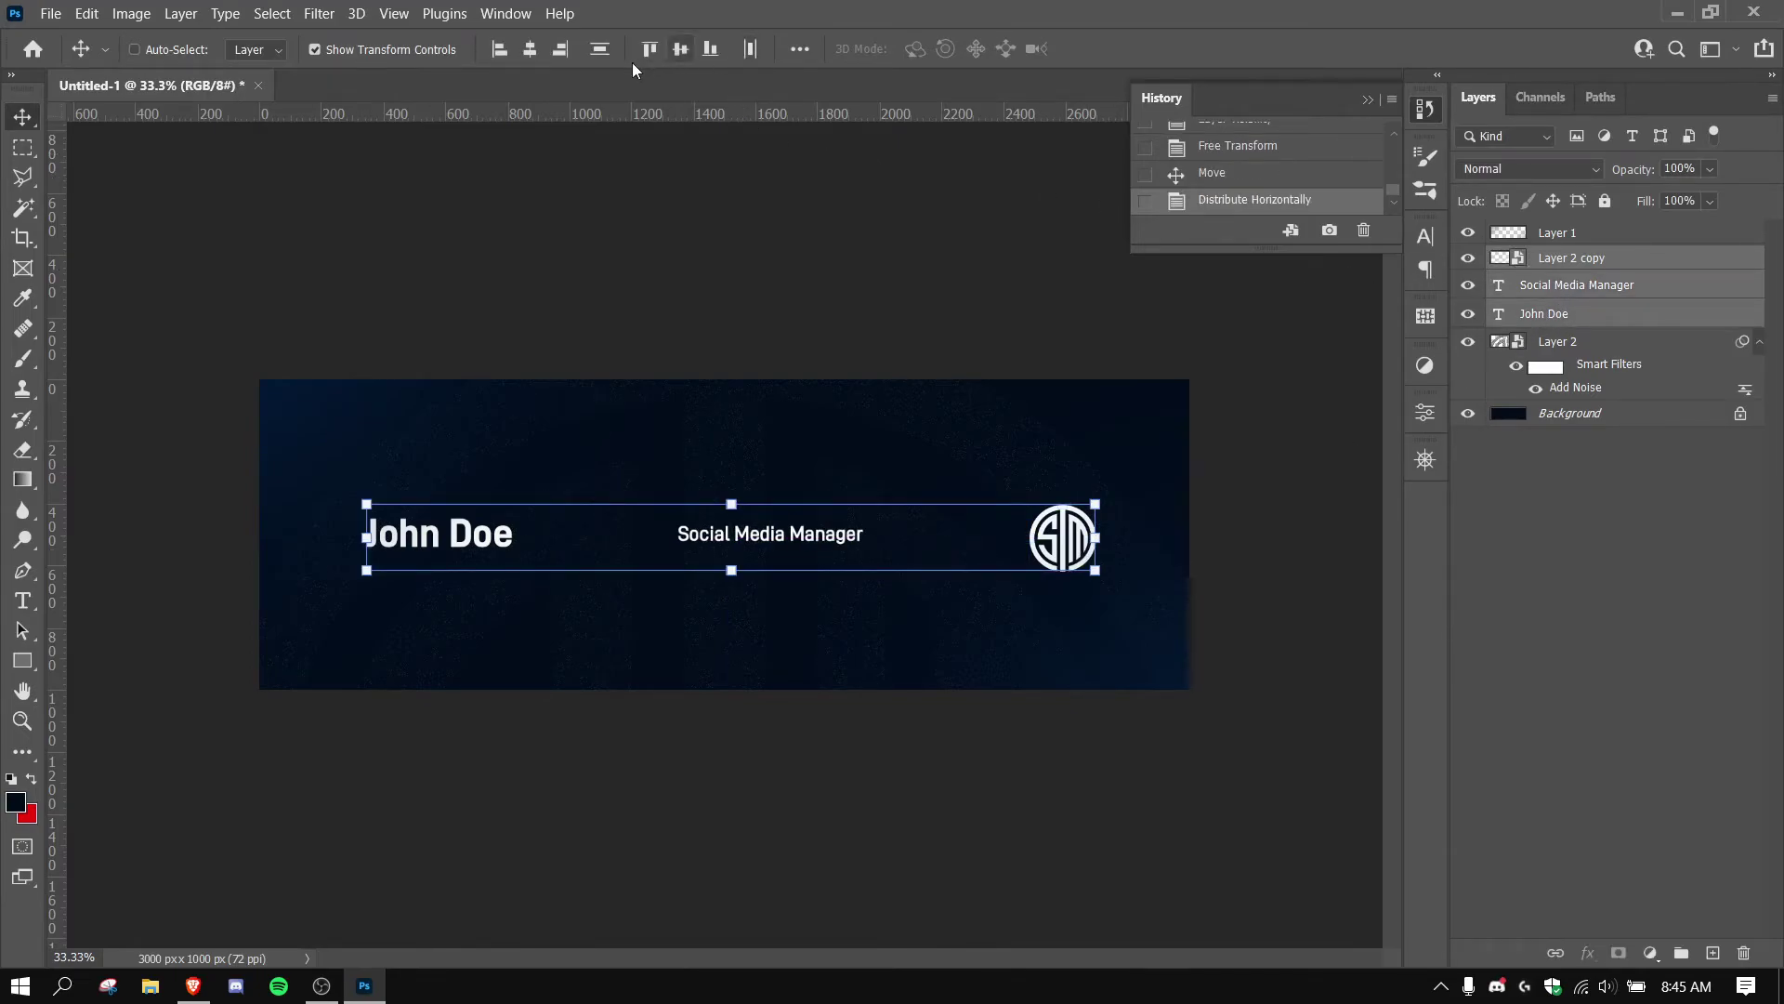
pyautogui.click(709, 49)
pyautogui.moveTo(700, 187); pyautogui.dragTo(817, 469)
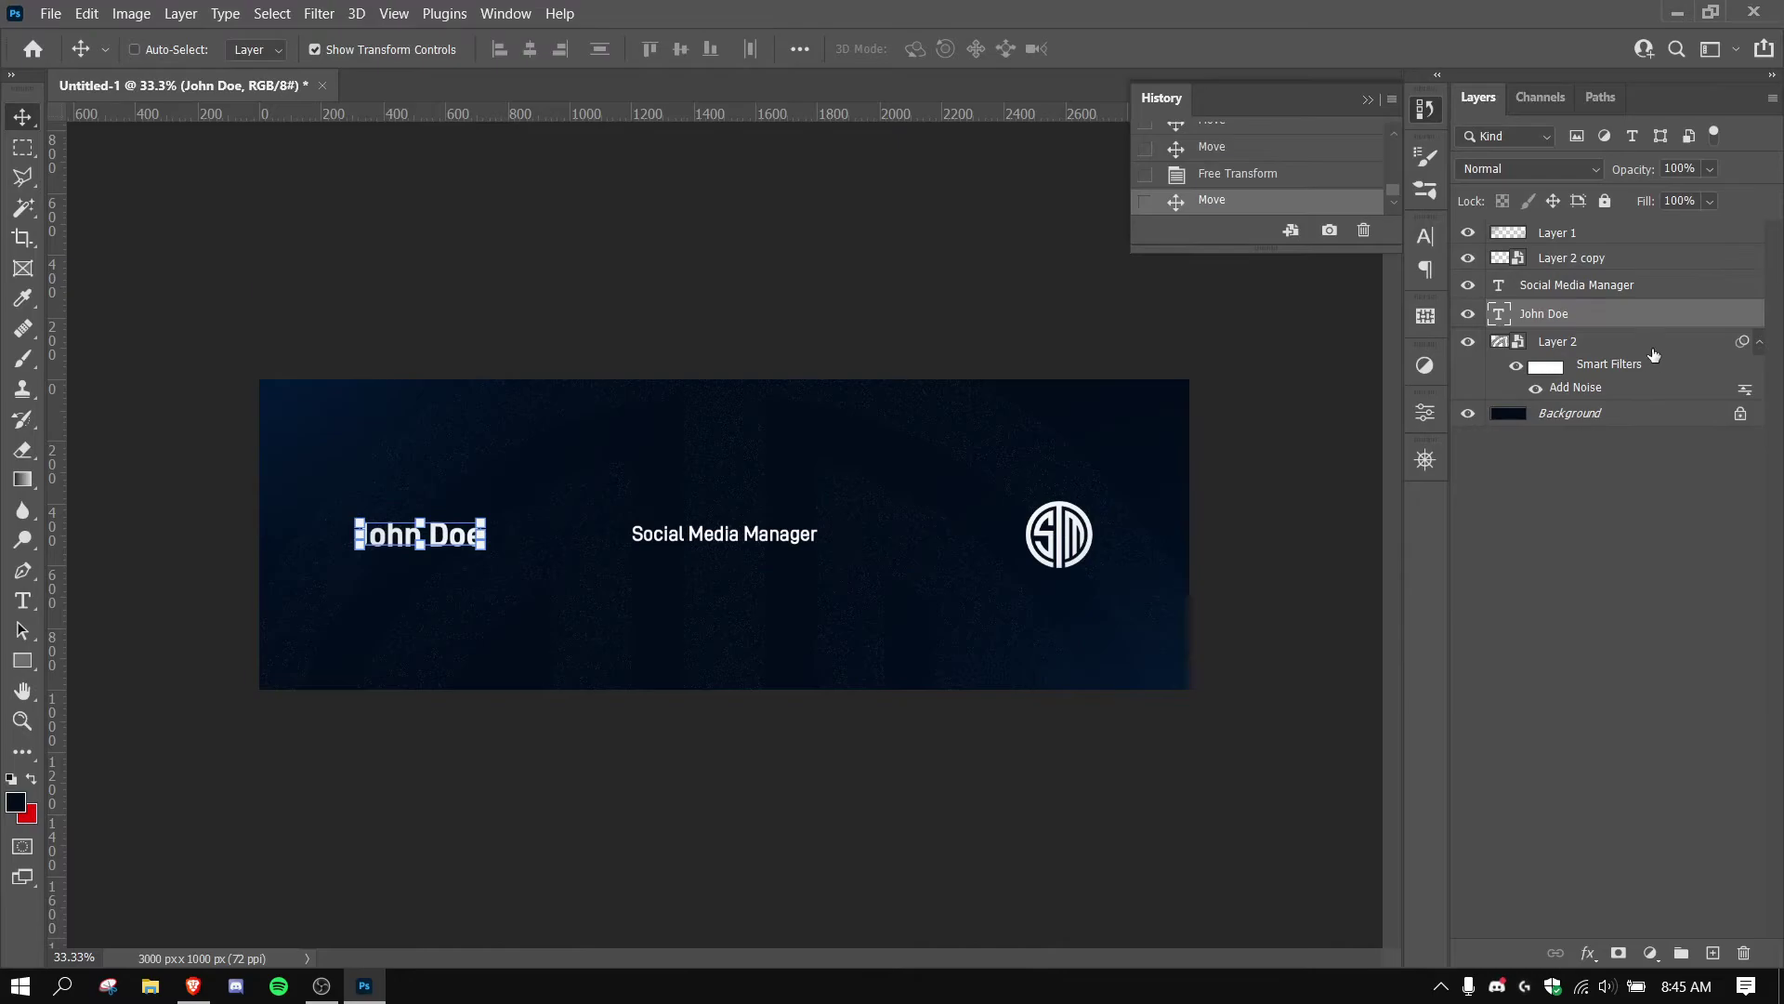
pyautogui.click(1635, 265)
# Left-align the Social Media Manager text.
pyautogui.press('t')
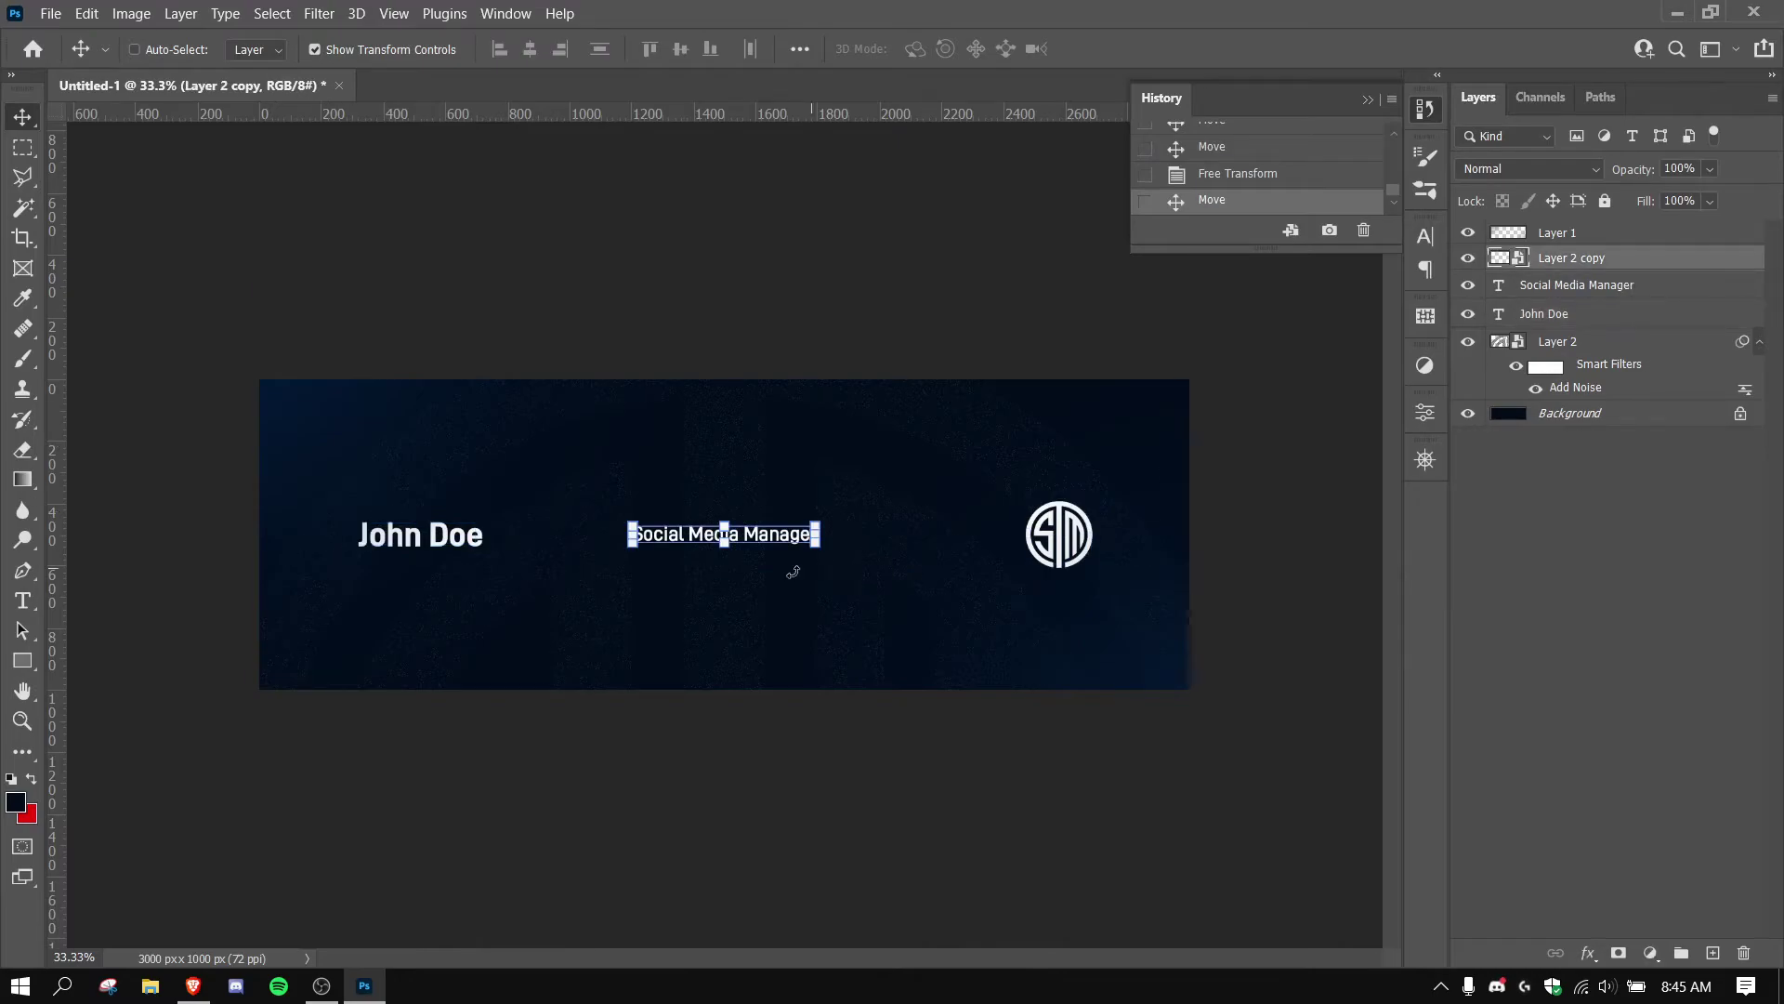
pyautogui.click(795, 532)
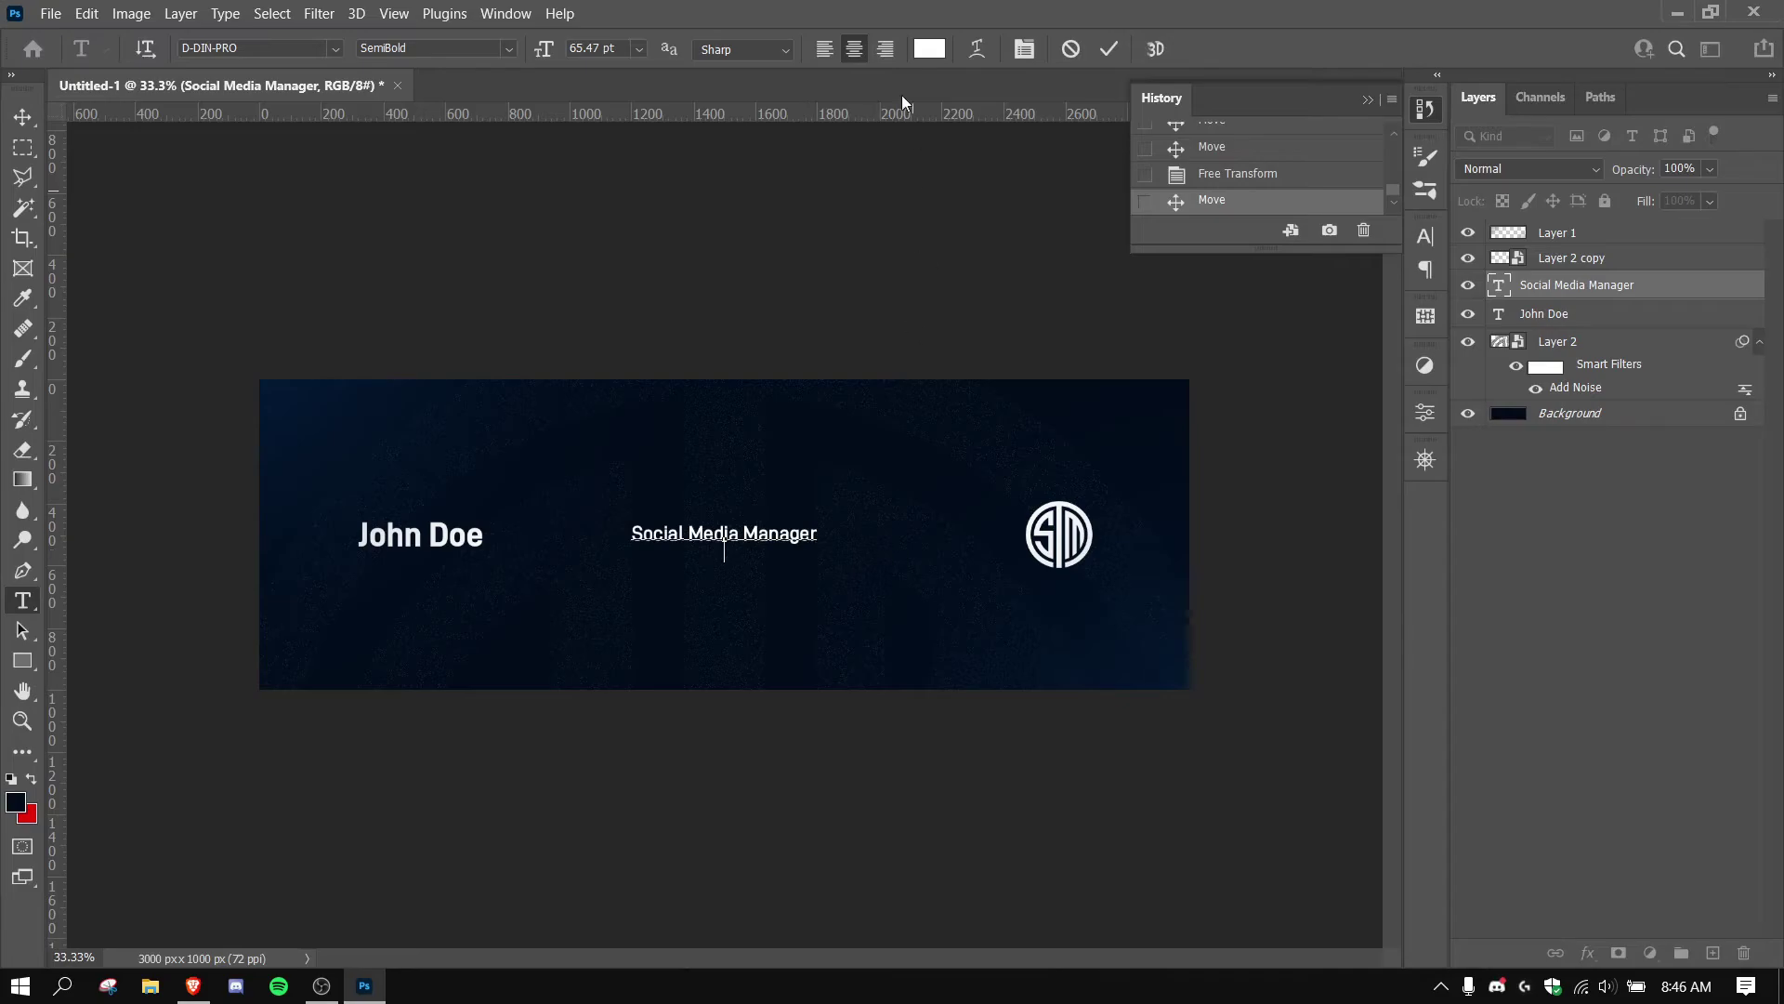
pyautogui.click(825, 48)
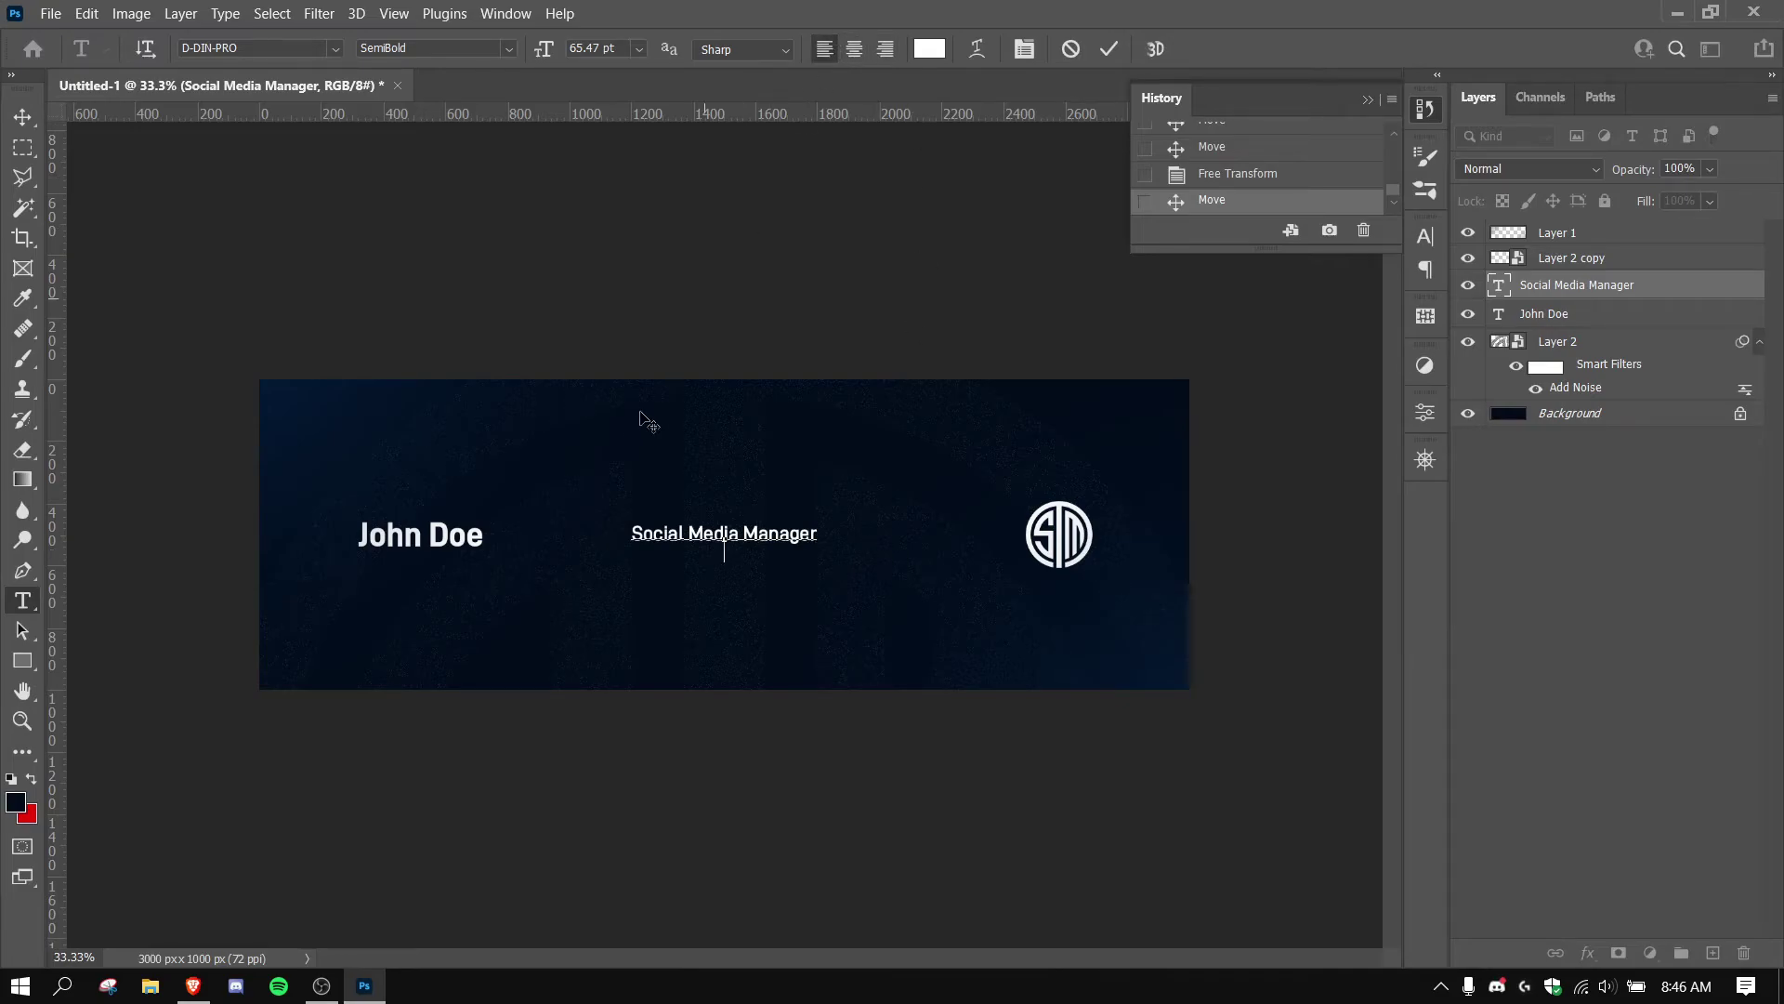
pyautogui.tripleClick(721, 540)
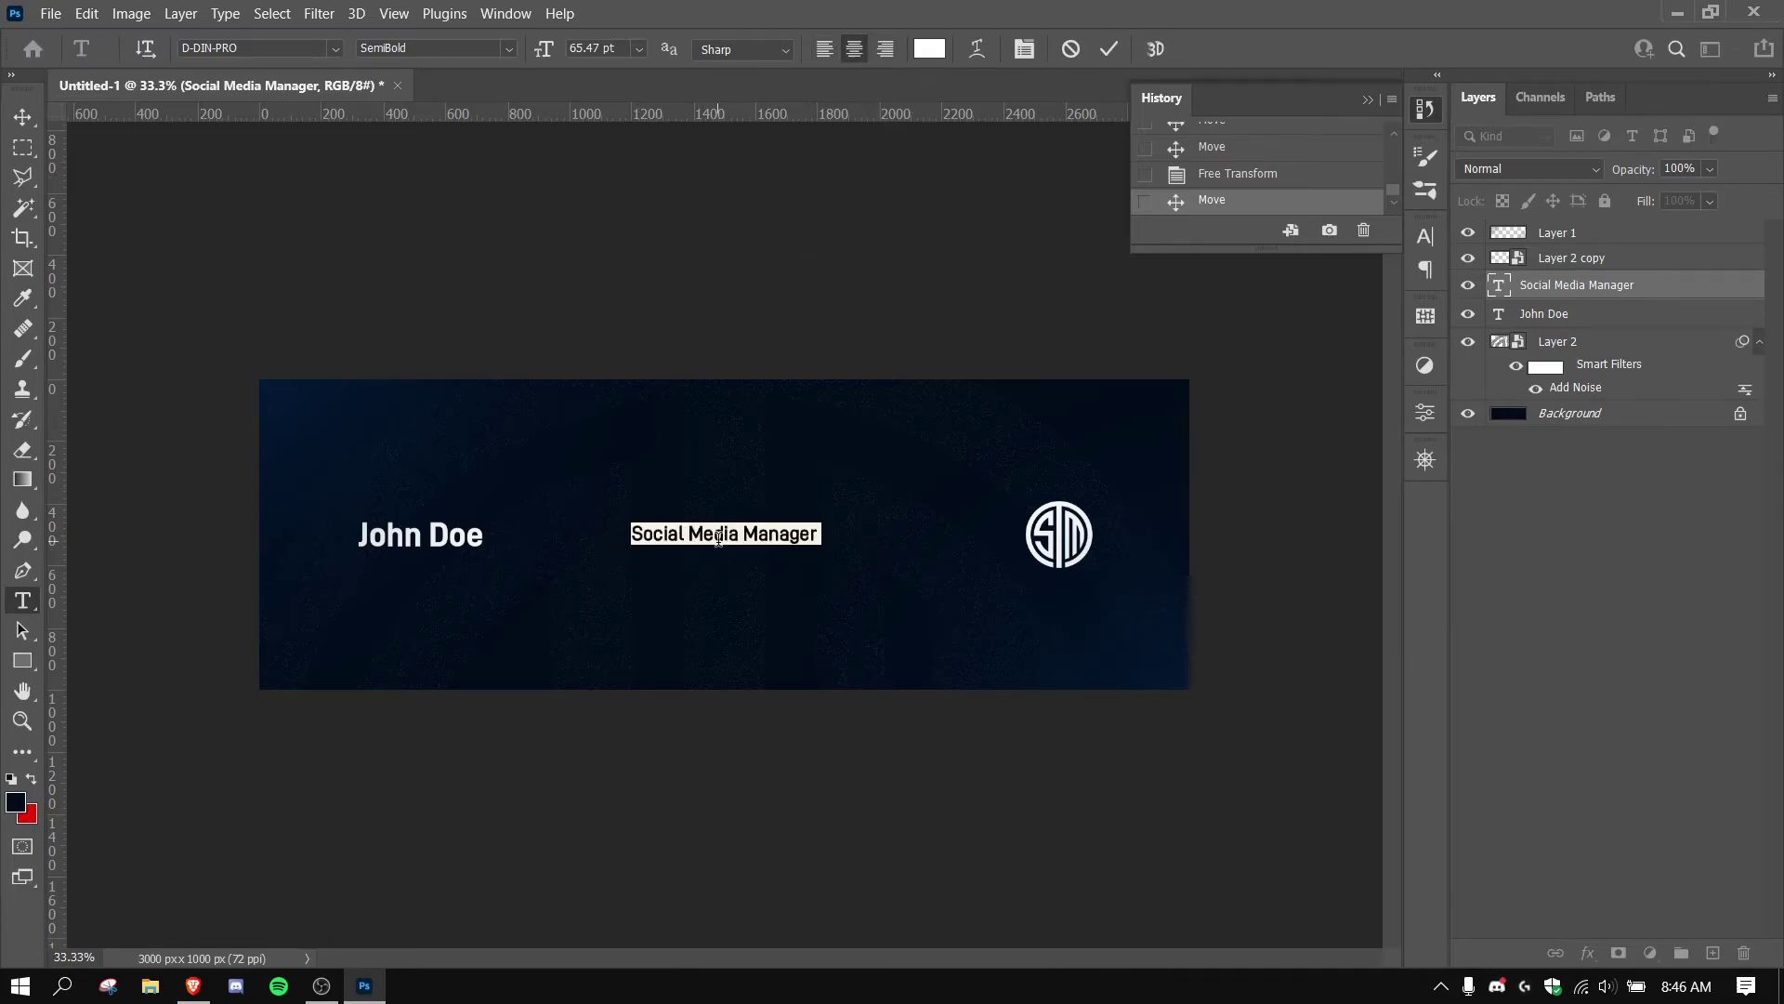
pyautogui.click(834, 46)
# Add a second line reading 'contact:' followed by the contact e-mail address, then reselect the block's text.
pyautogui.press('Right')
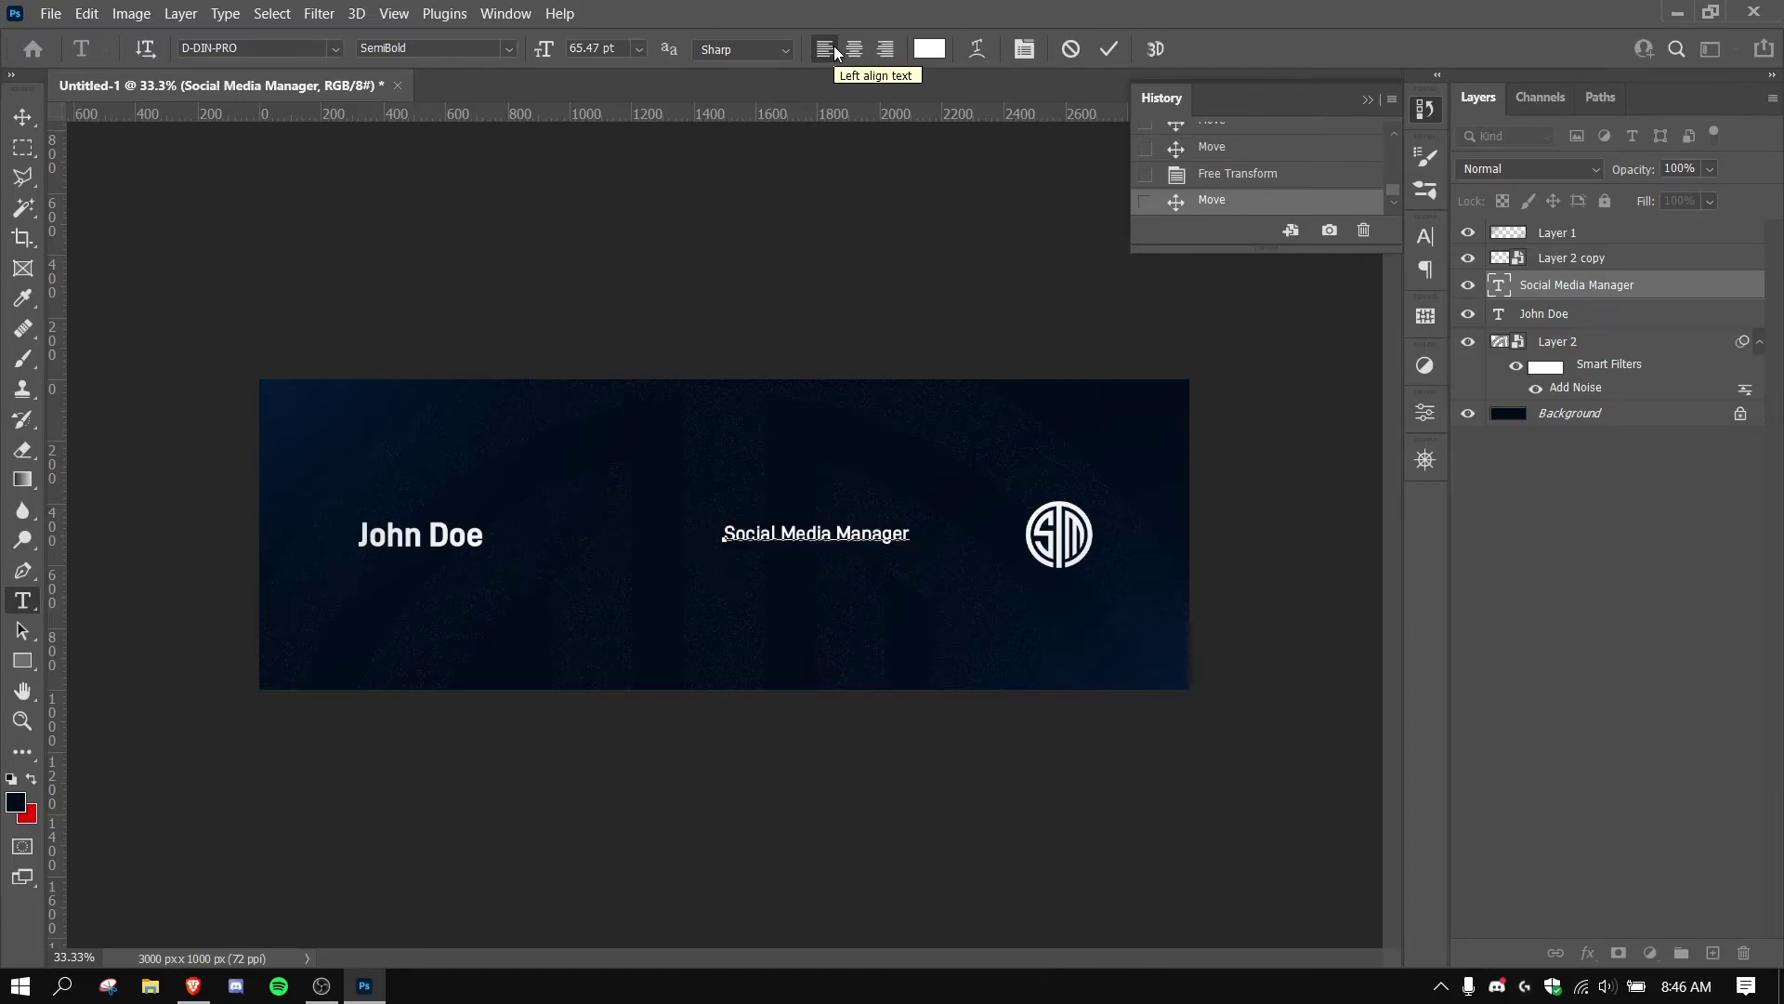
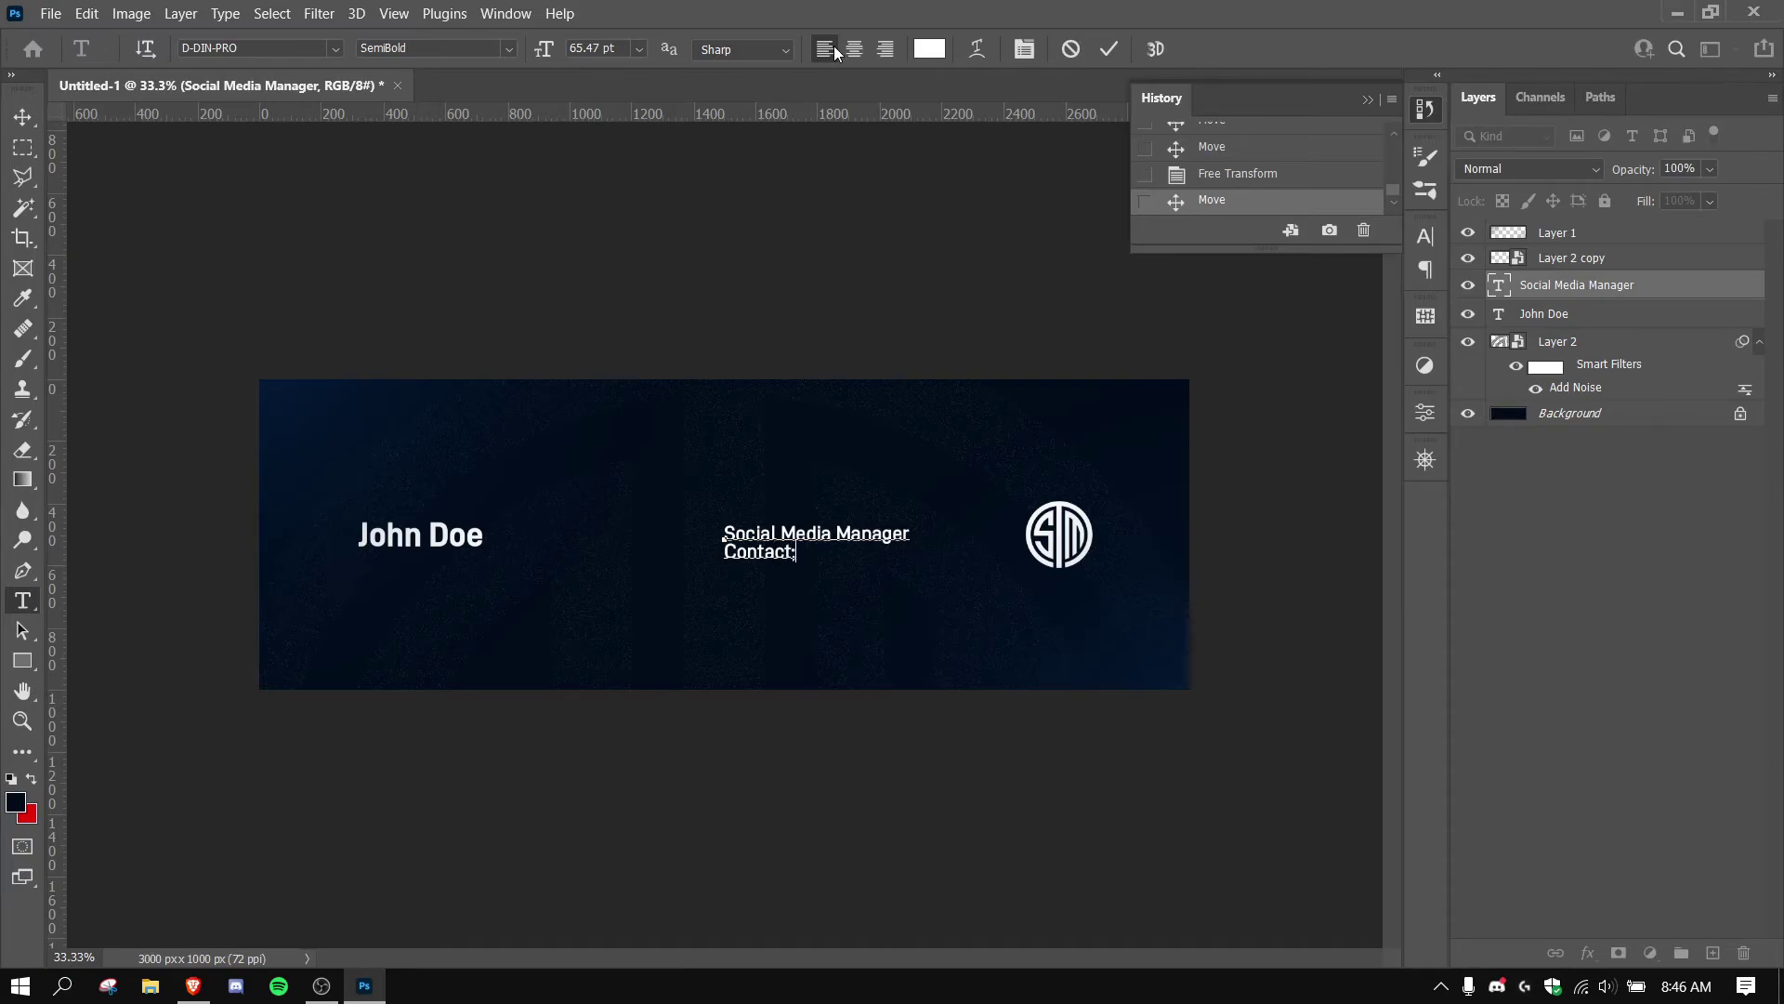
pyautogui.press('BackSpace')
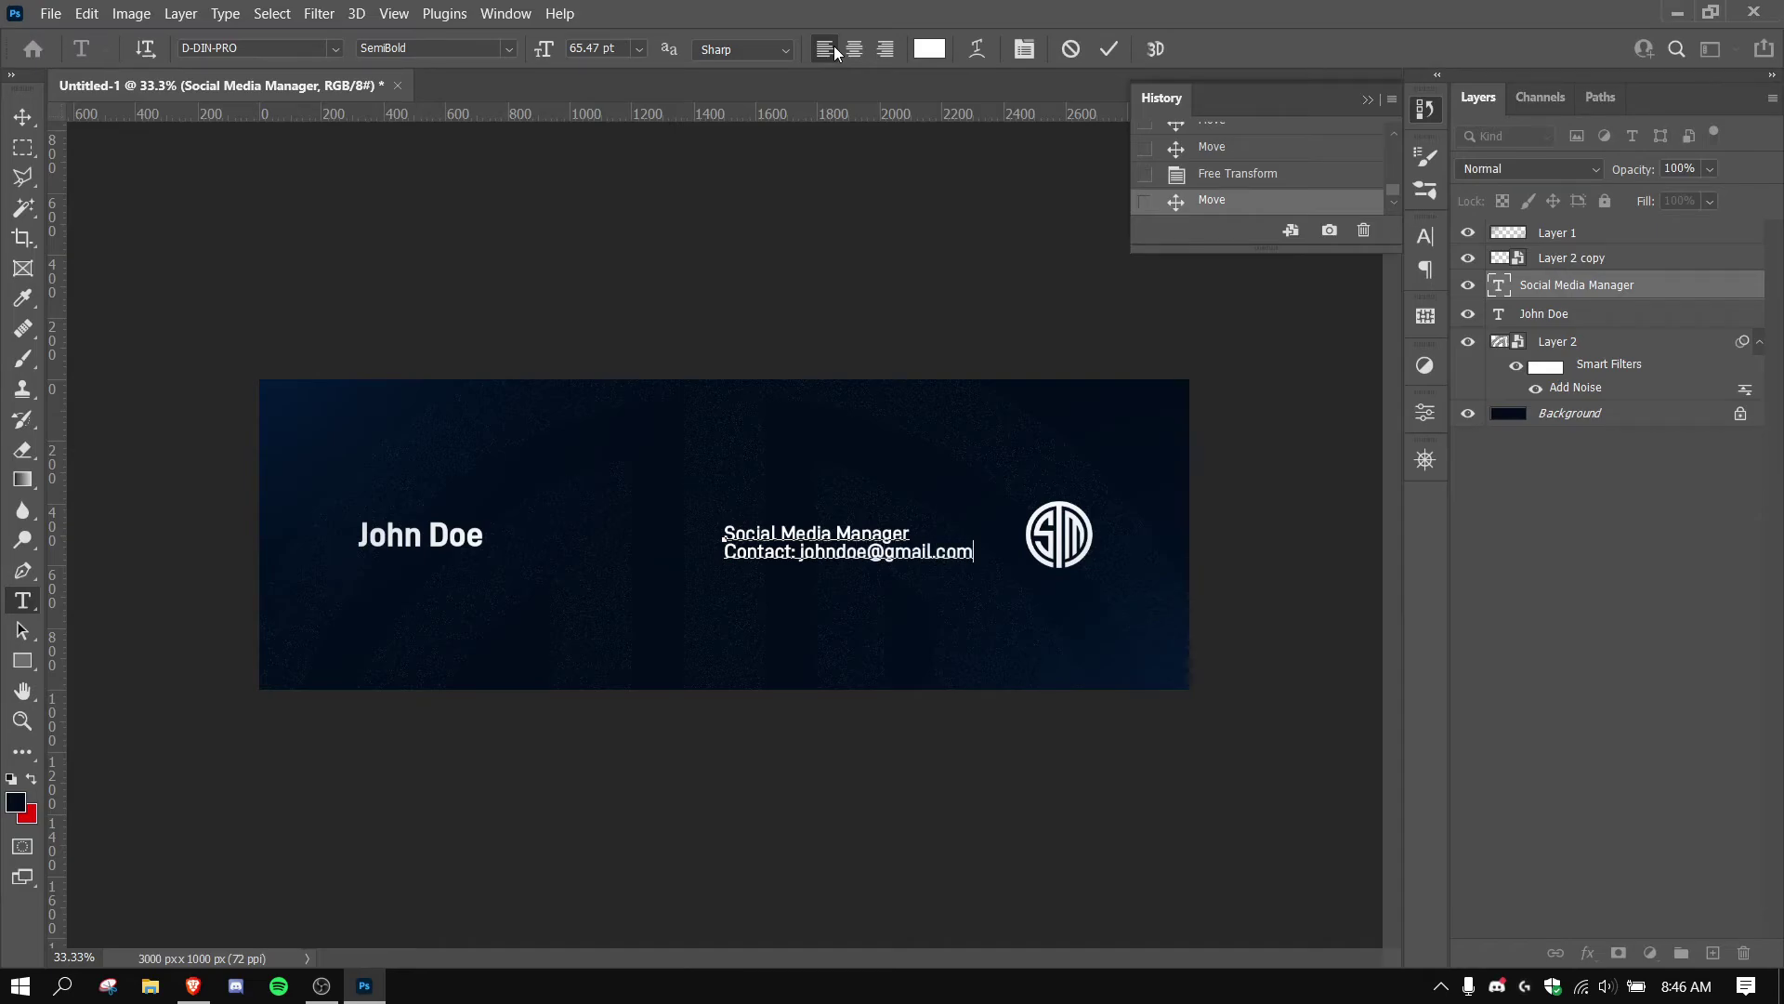
pyautogui.click(1111, 48)
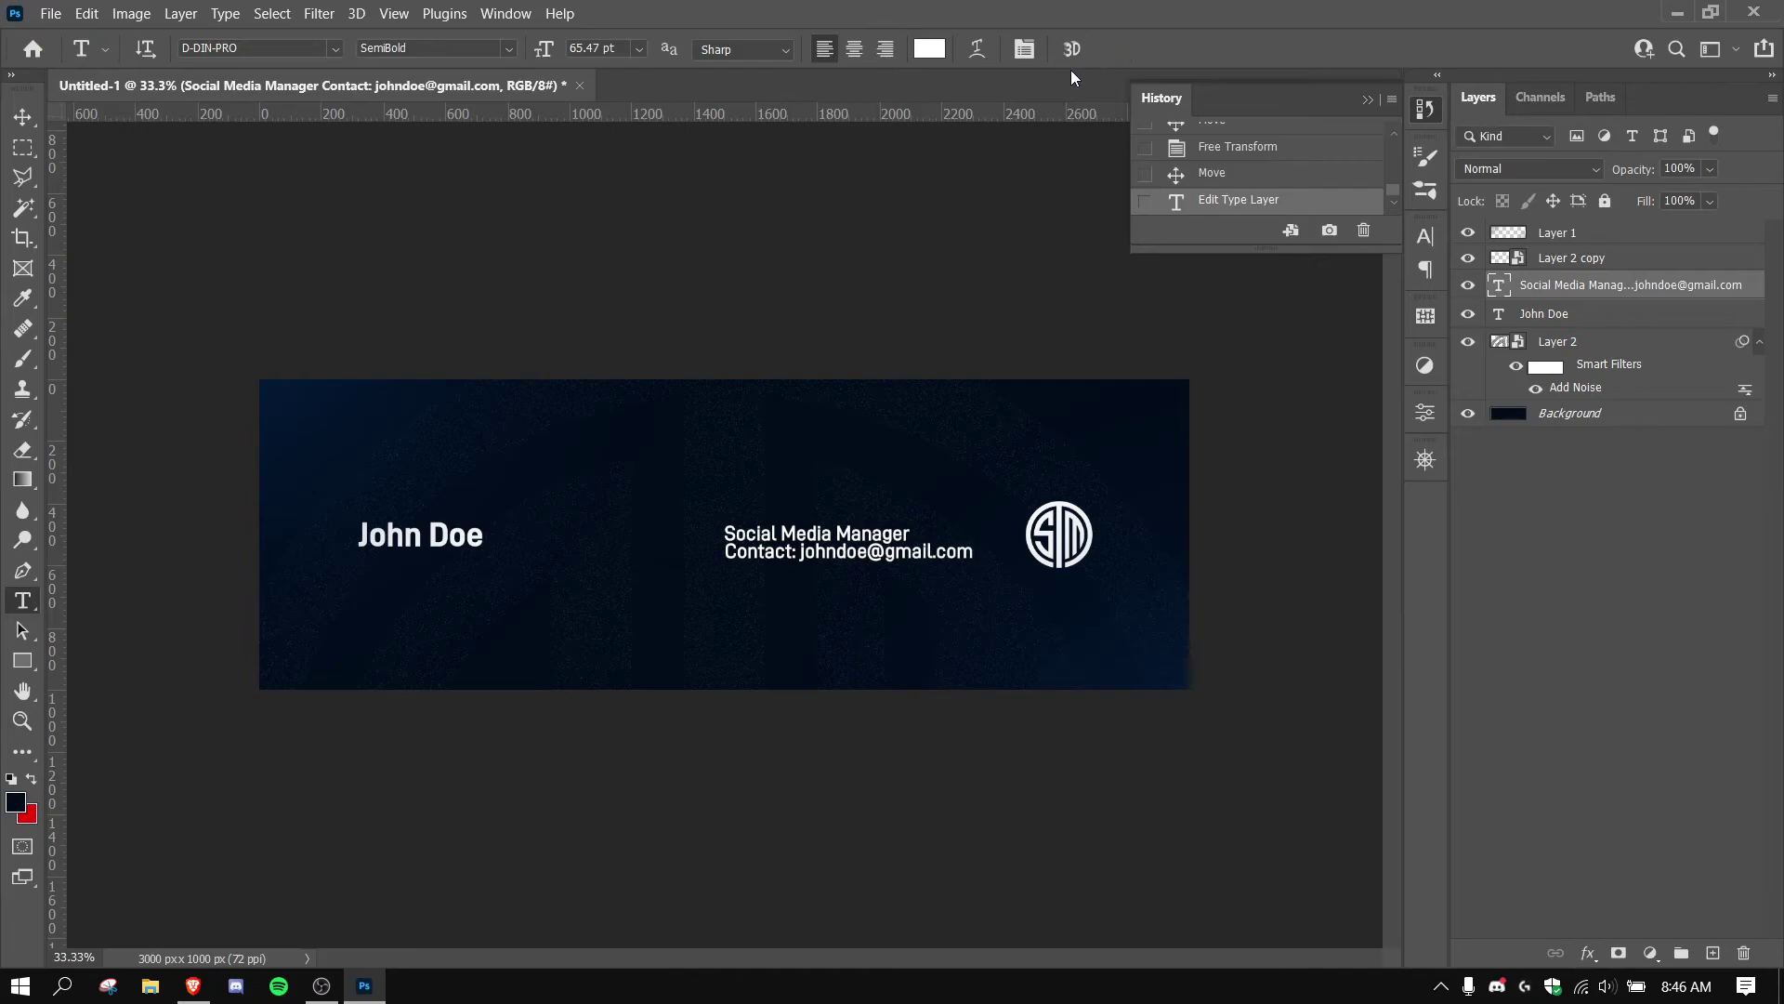
pyautogui.click(834, 556)
pyautogui.hotkey('ctrl', 'a')
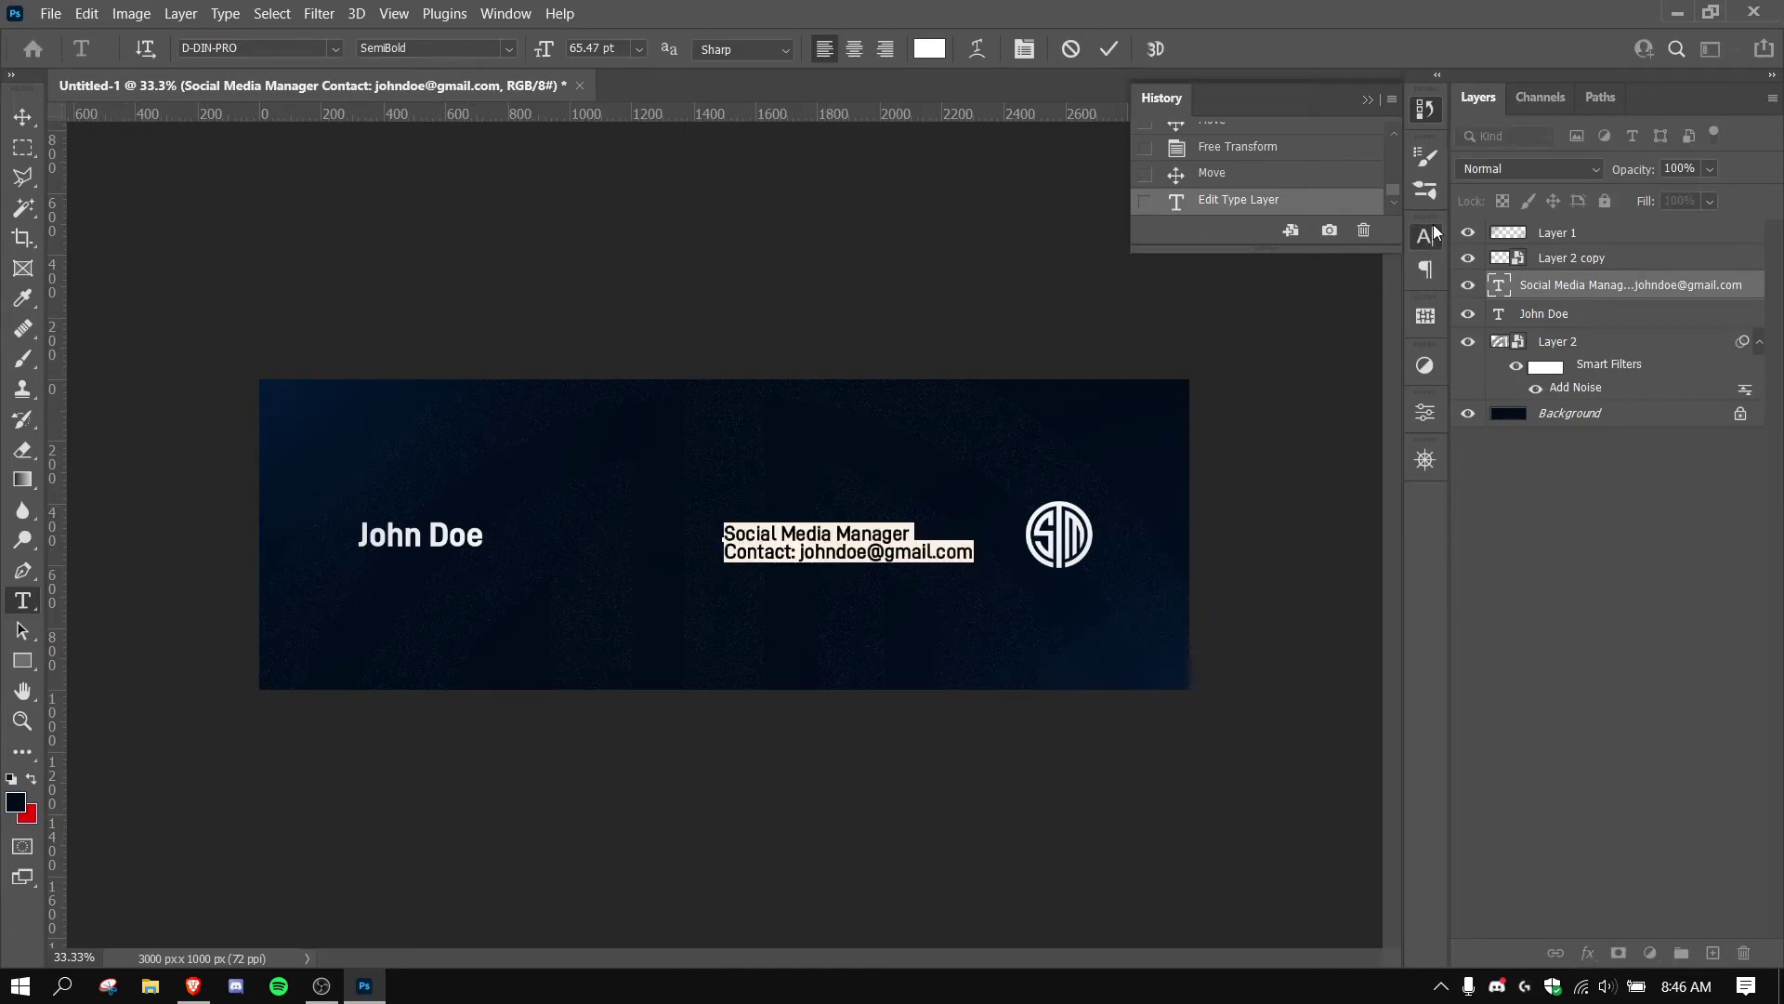
# Set the title block's leading to Auto and drag the block left toward the name.
pyautogui.click(1425, 236)
pyautogui.click(1387, 297)
pyautogui.click(1375, 317)
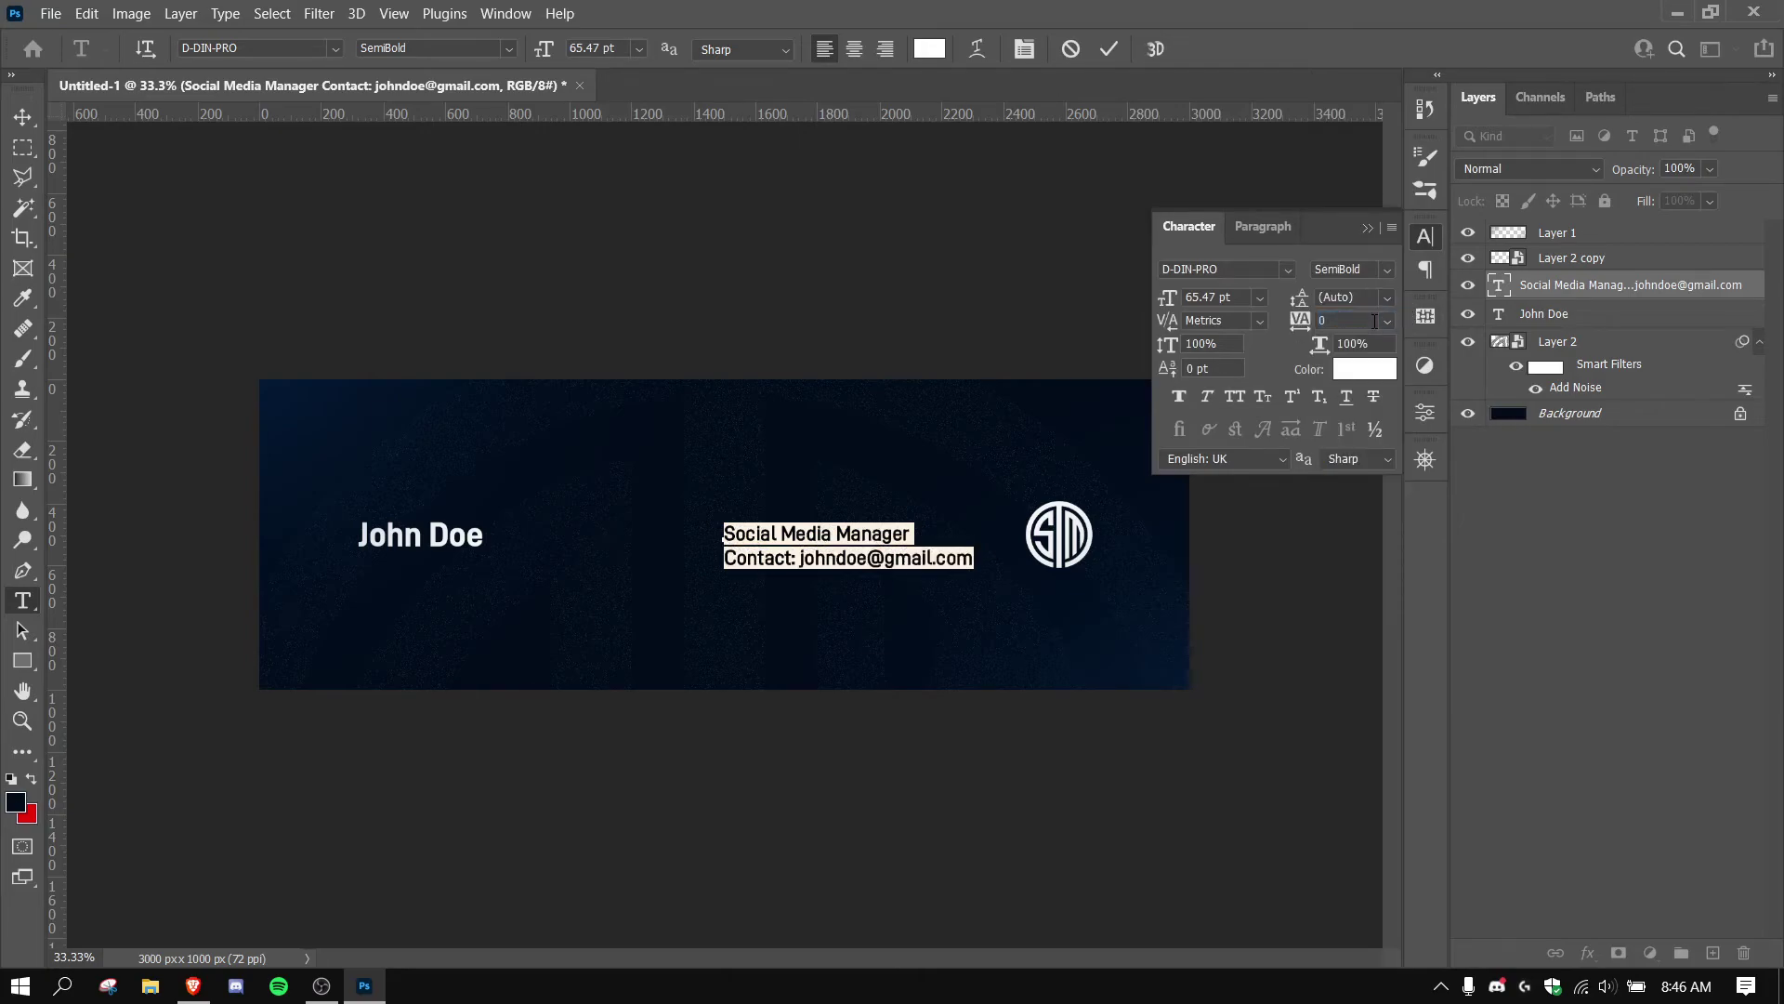
pyautogui.click(1110, 50)
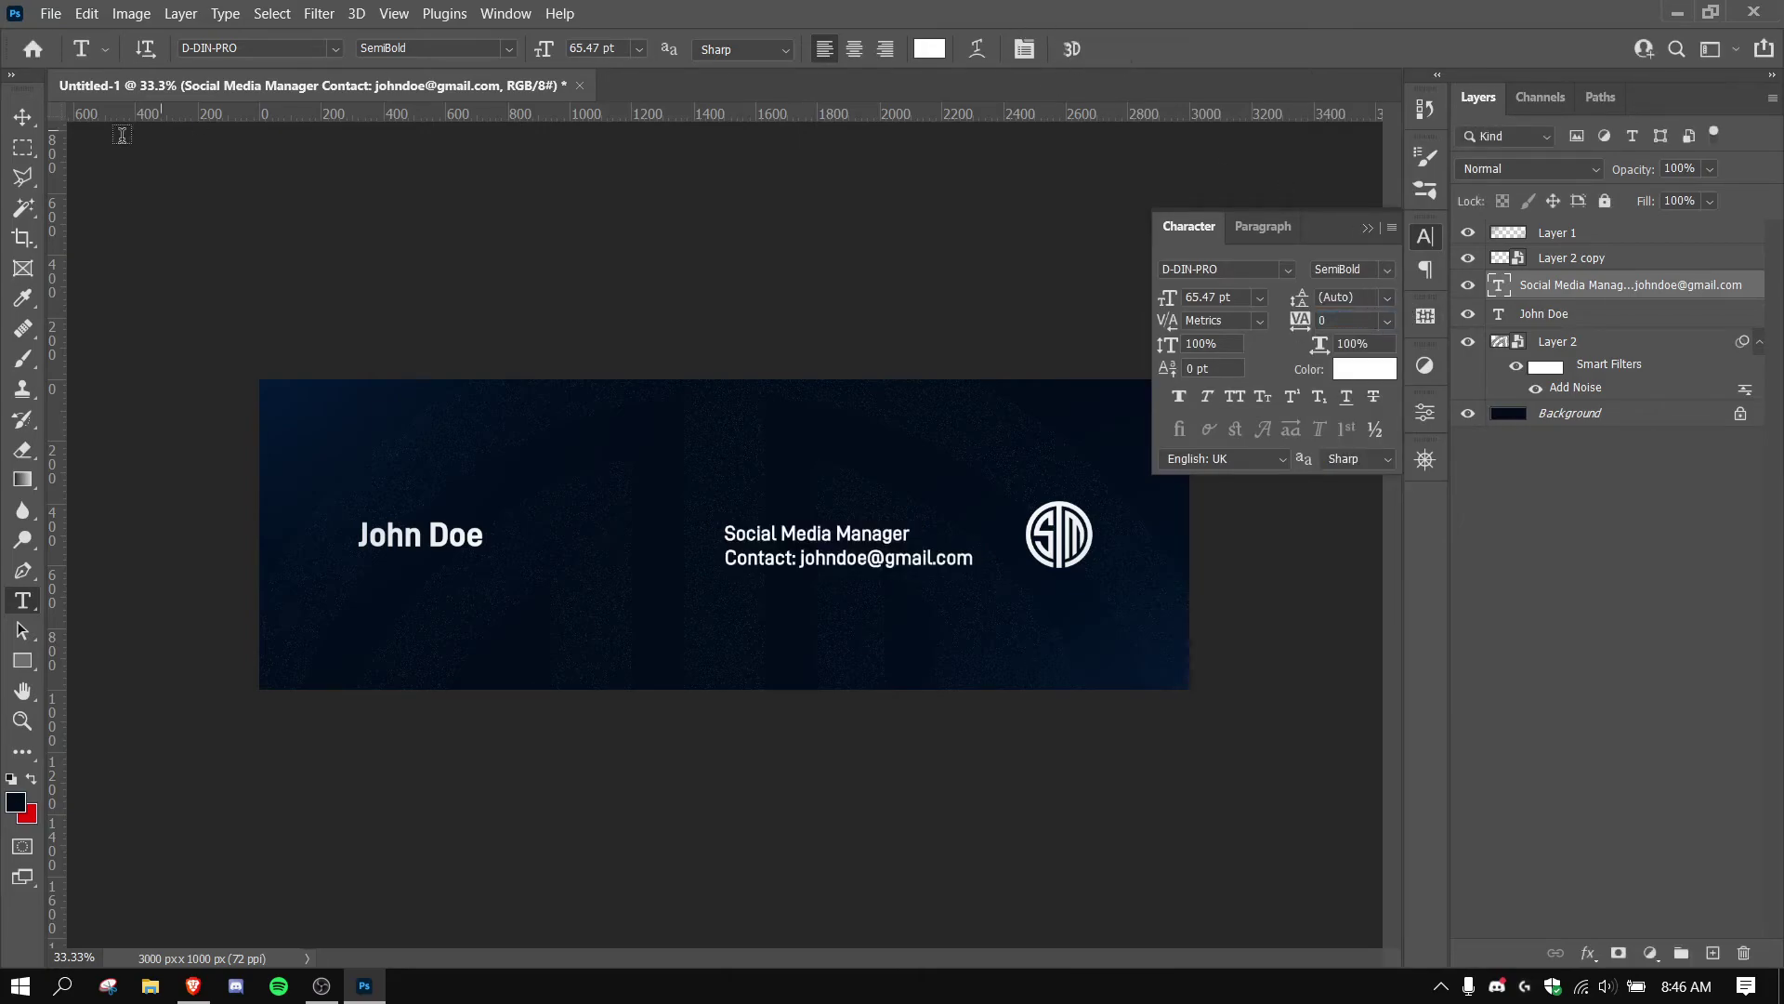
pyautogui.click(22, 119)
pyautogui.moveTo(833, 562); pyautogui.dragTo(720, 562)
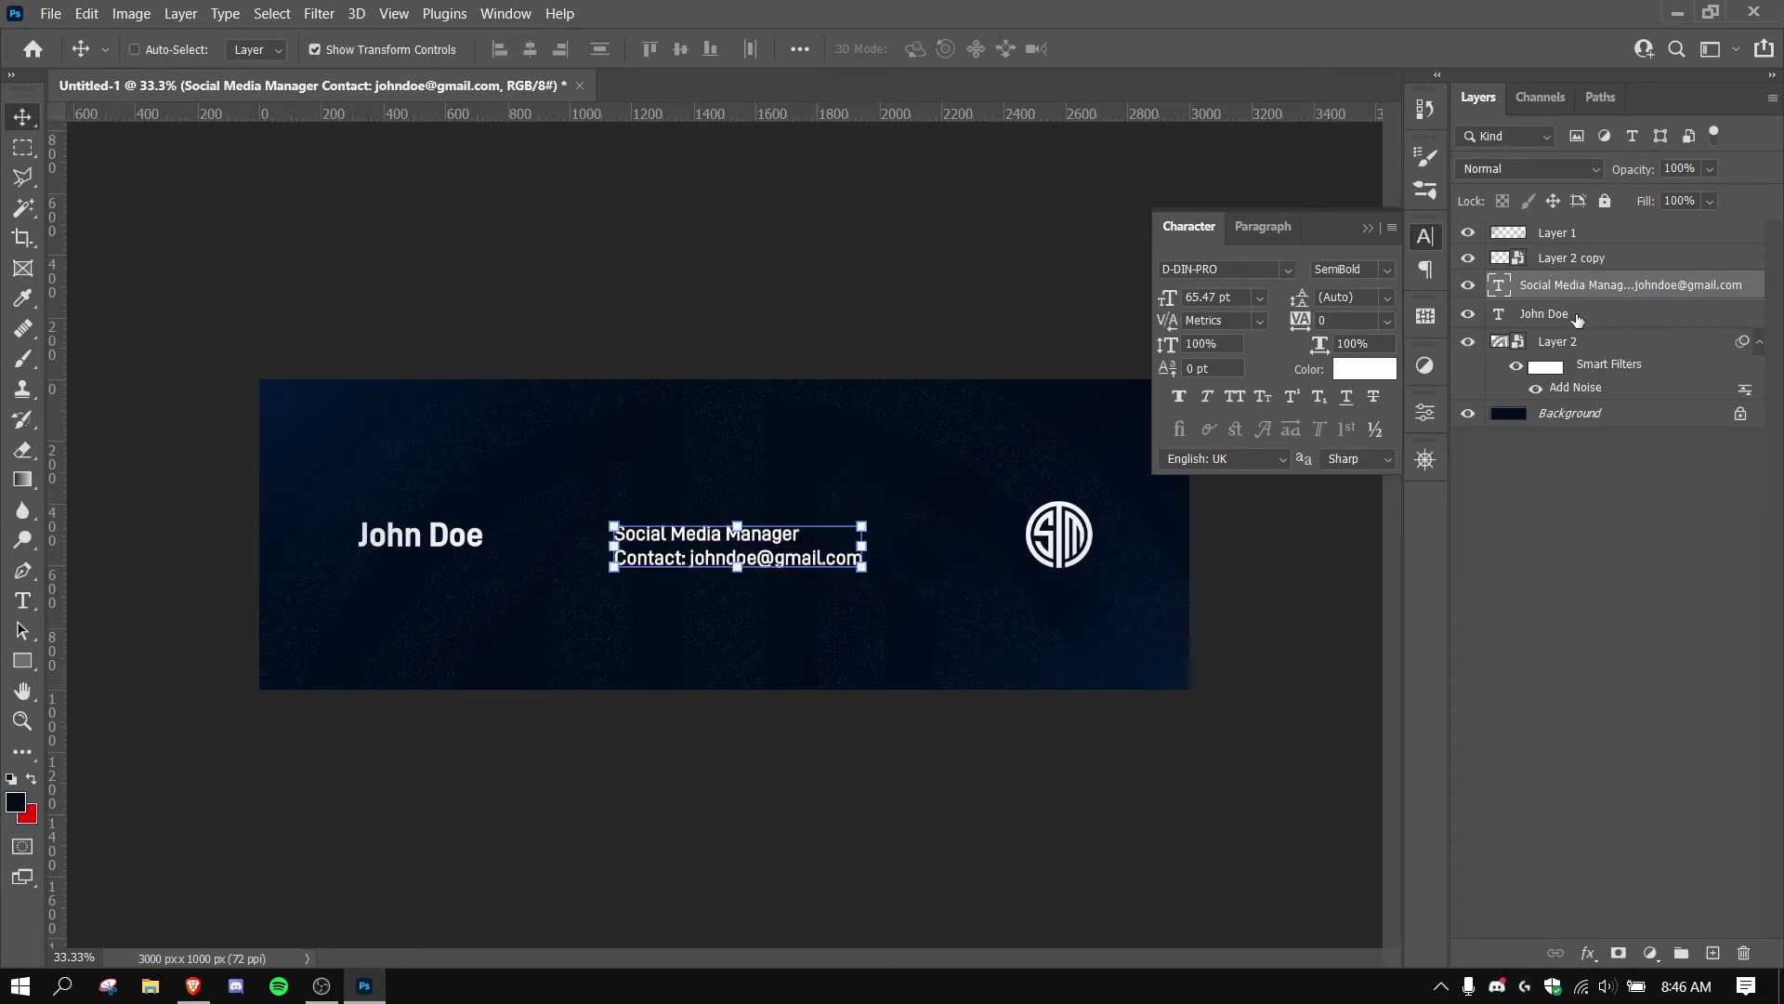
# Vertically centre name, text block and logo, then scale both text layers to about 87%.
pyautogui.keyDown('shift'); pyautogui.click(1577, 316); pyautogui.keyUp('shift')
pyautogui.keyDown('shift'); pyautogui.click(1564, 260); pyautogui.keyUp('shift')
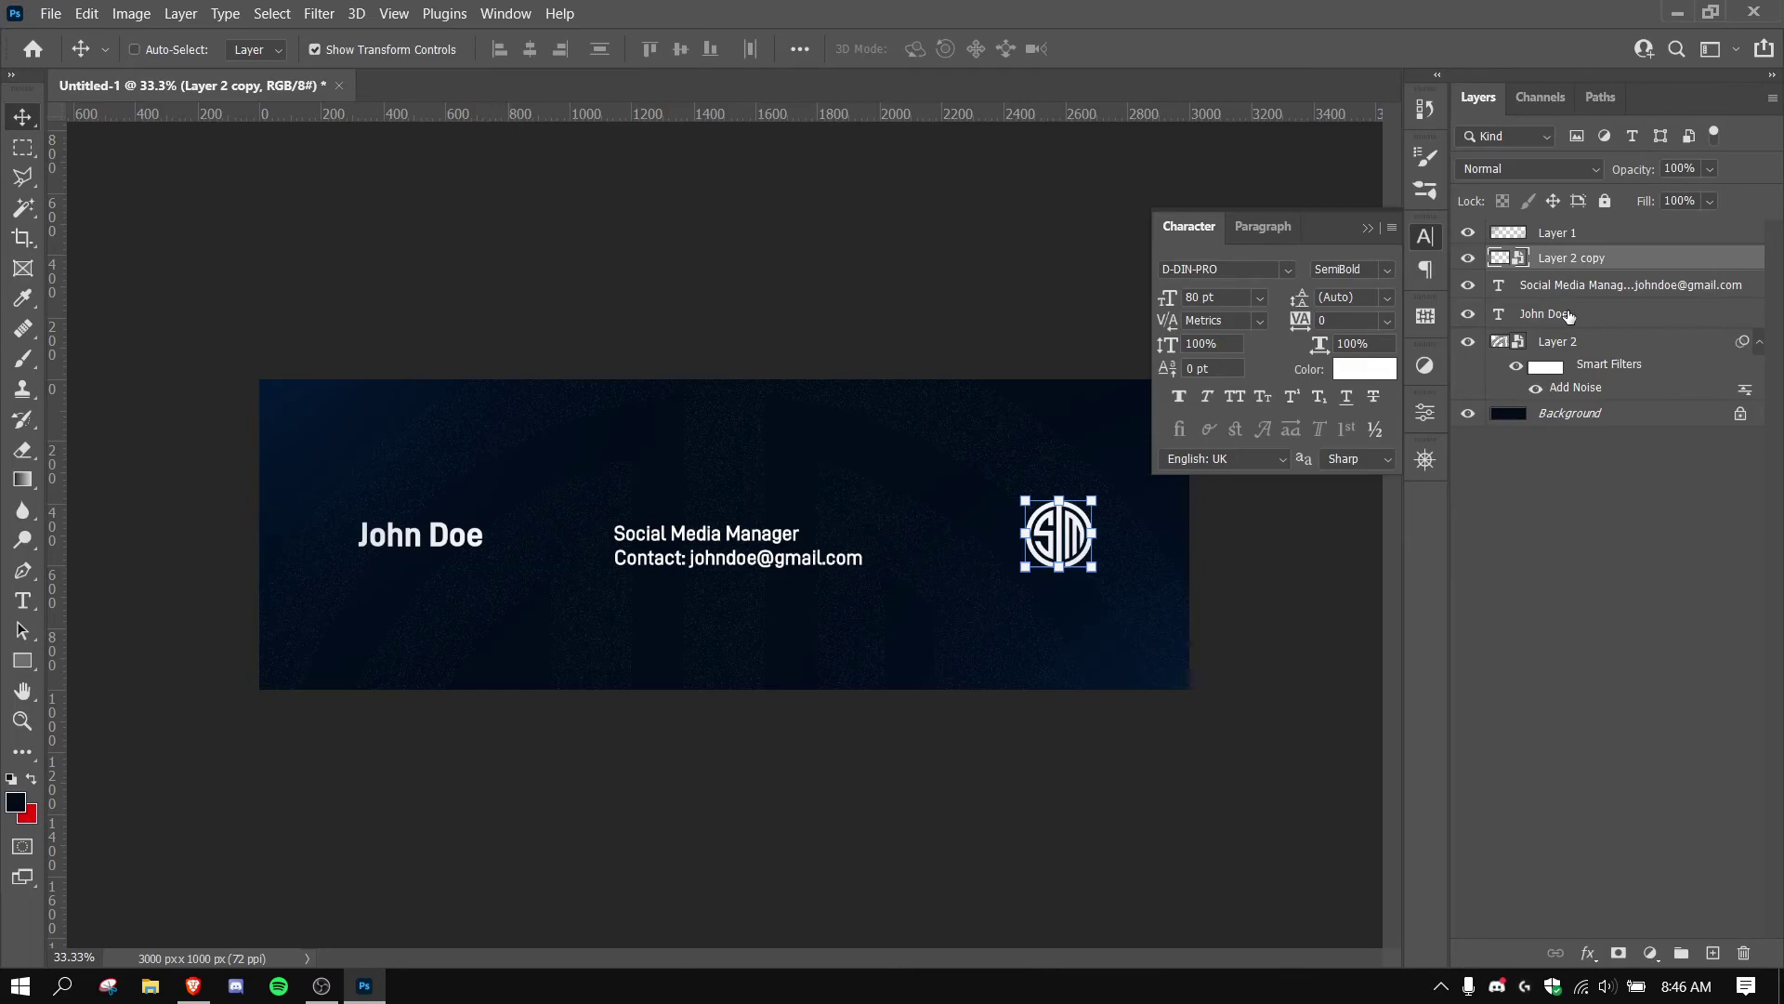
pyautogui.click(681, 50)
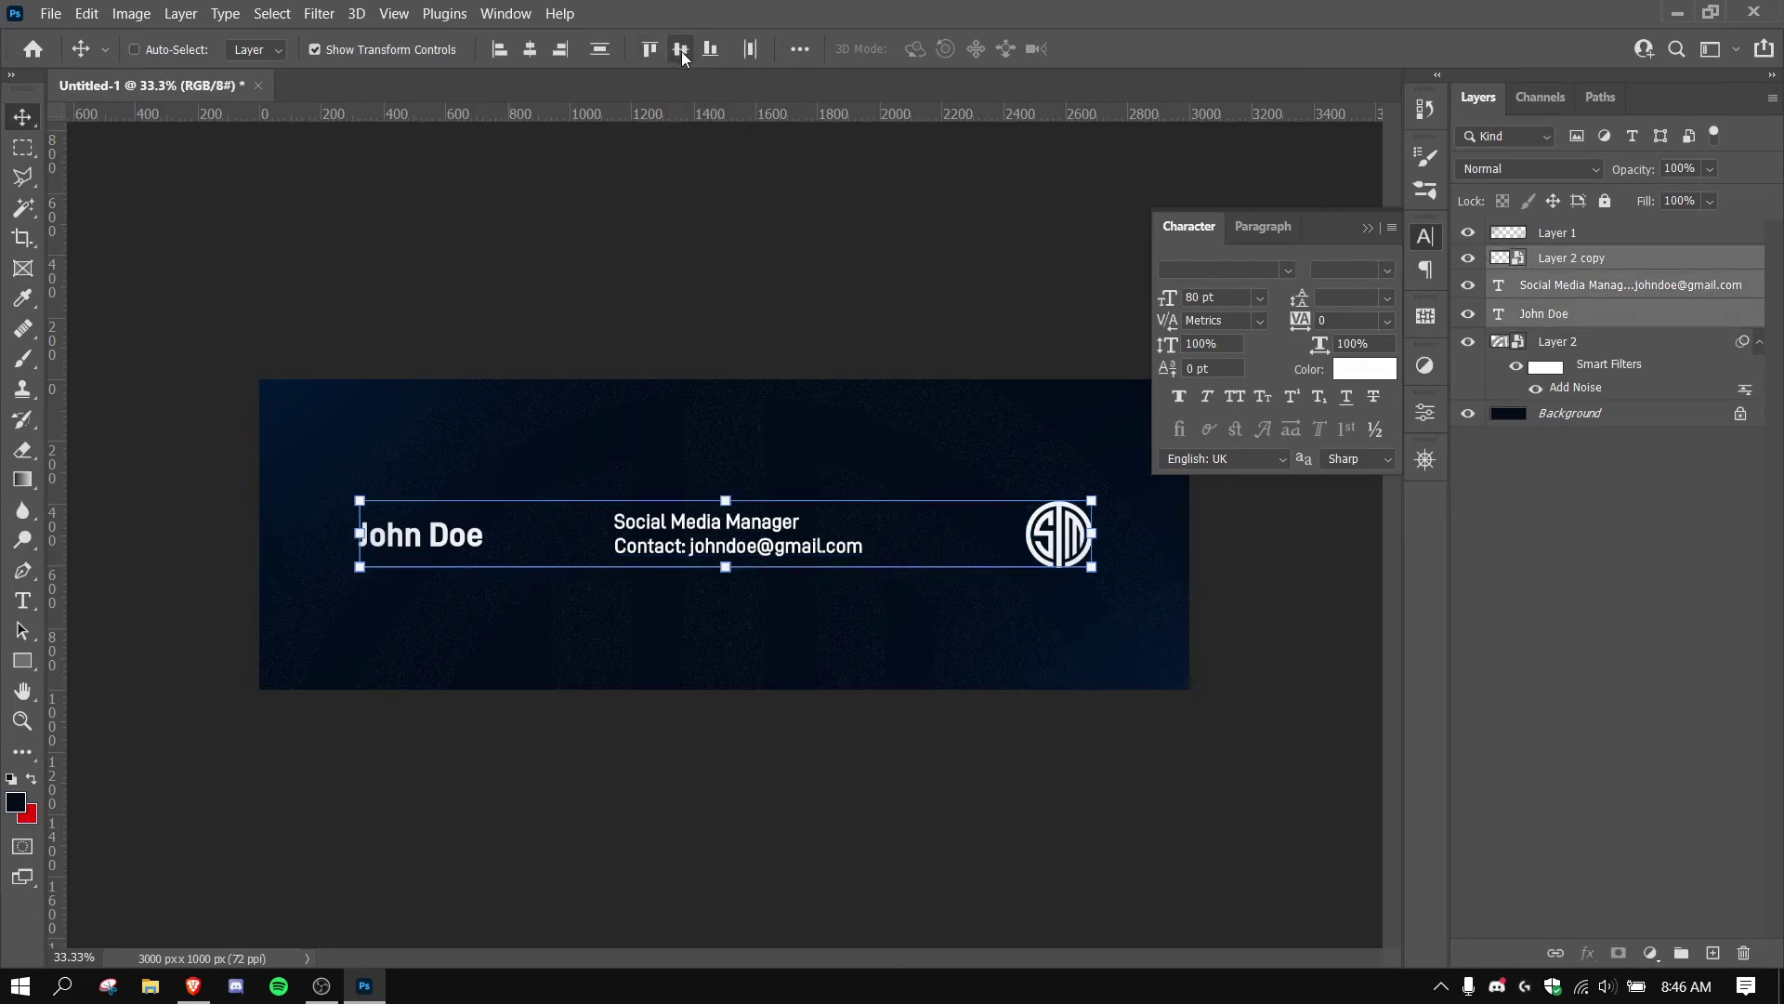
pyautogui.click(1603, 260)
pyautogui.click(1606, 288)
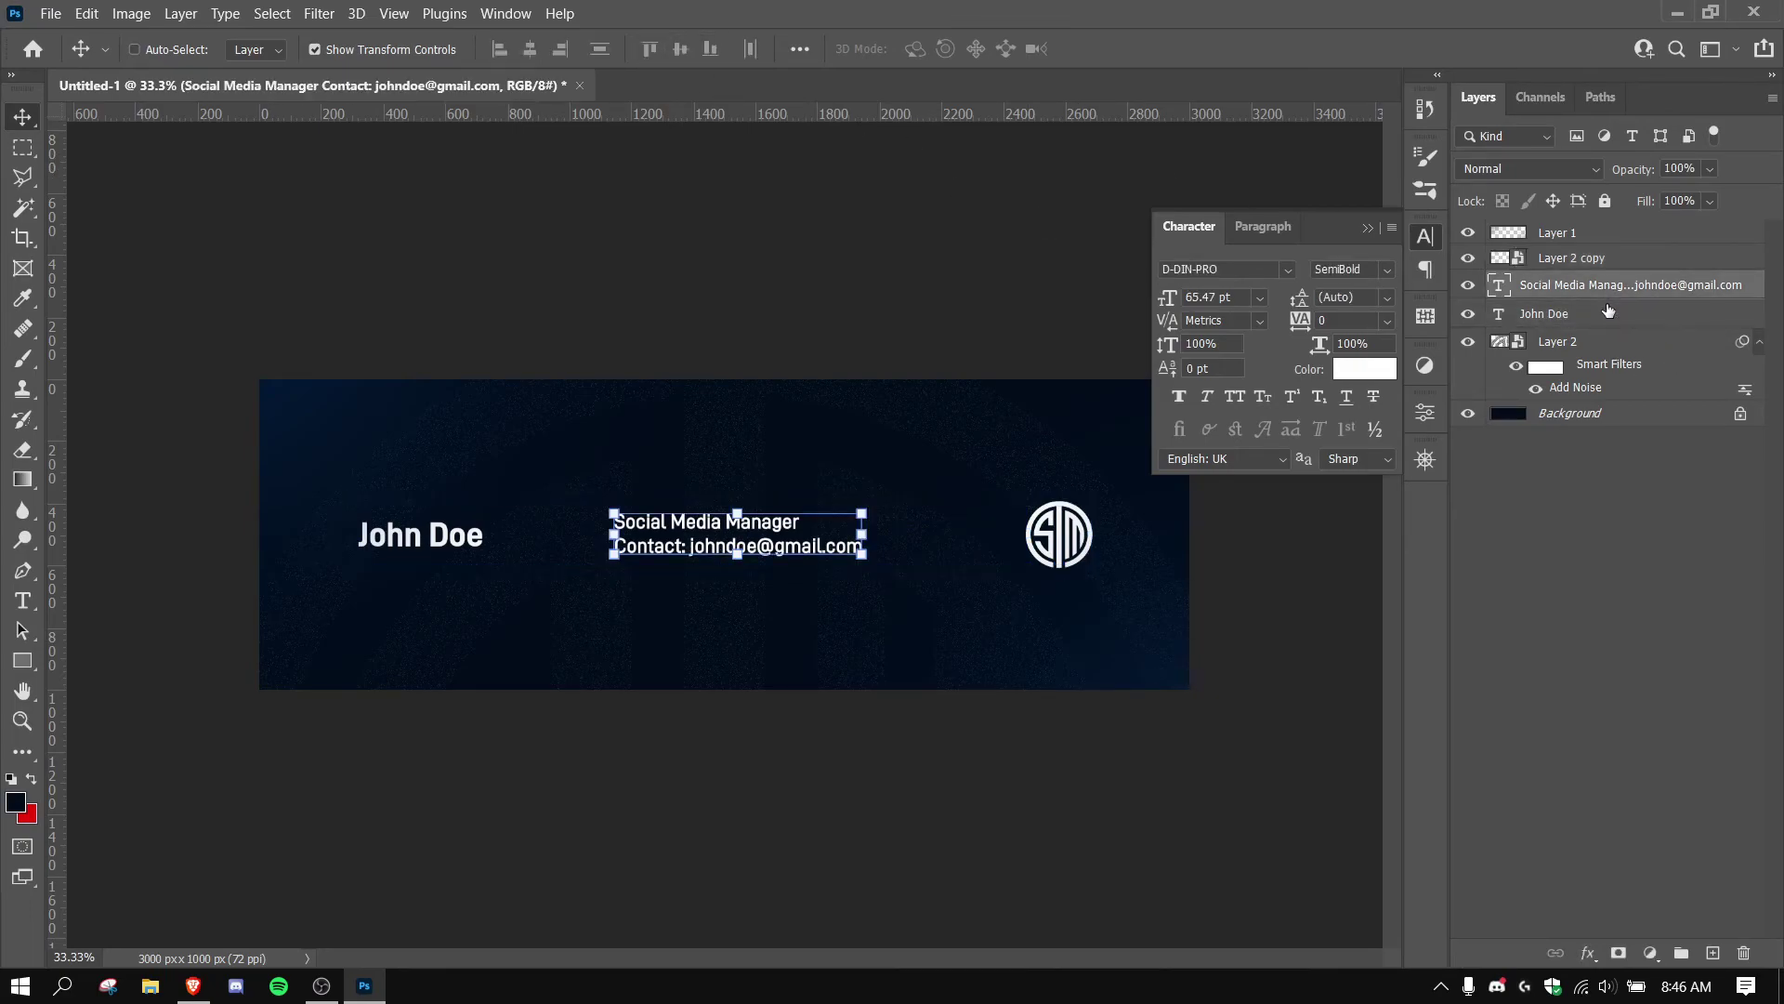
pyautogui.keyDown('shift'); pyautogui.click(1603, 316); pyautogui.keyUp('shift')
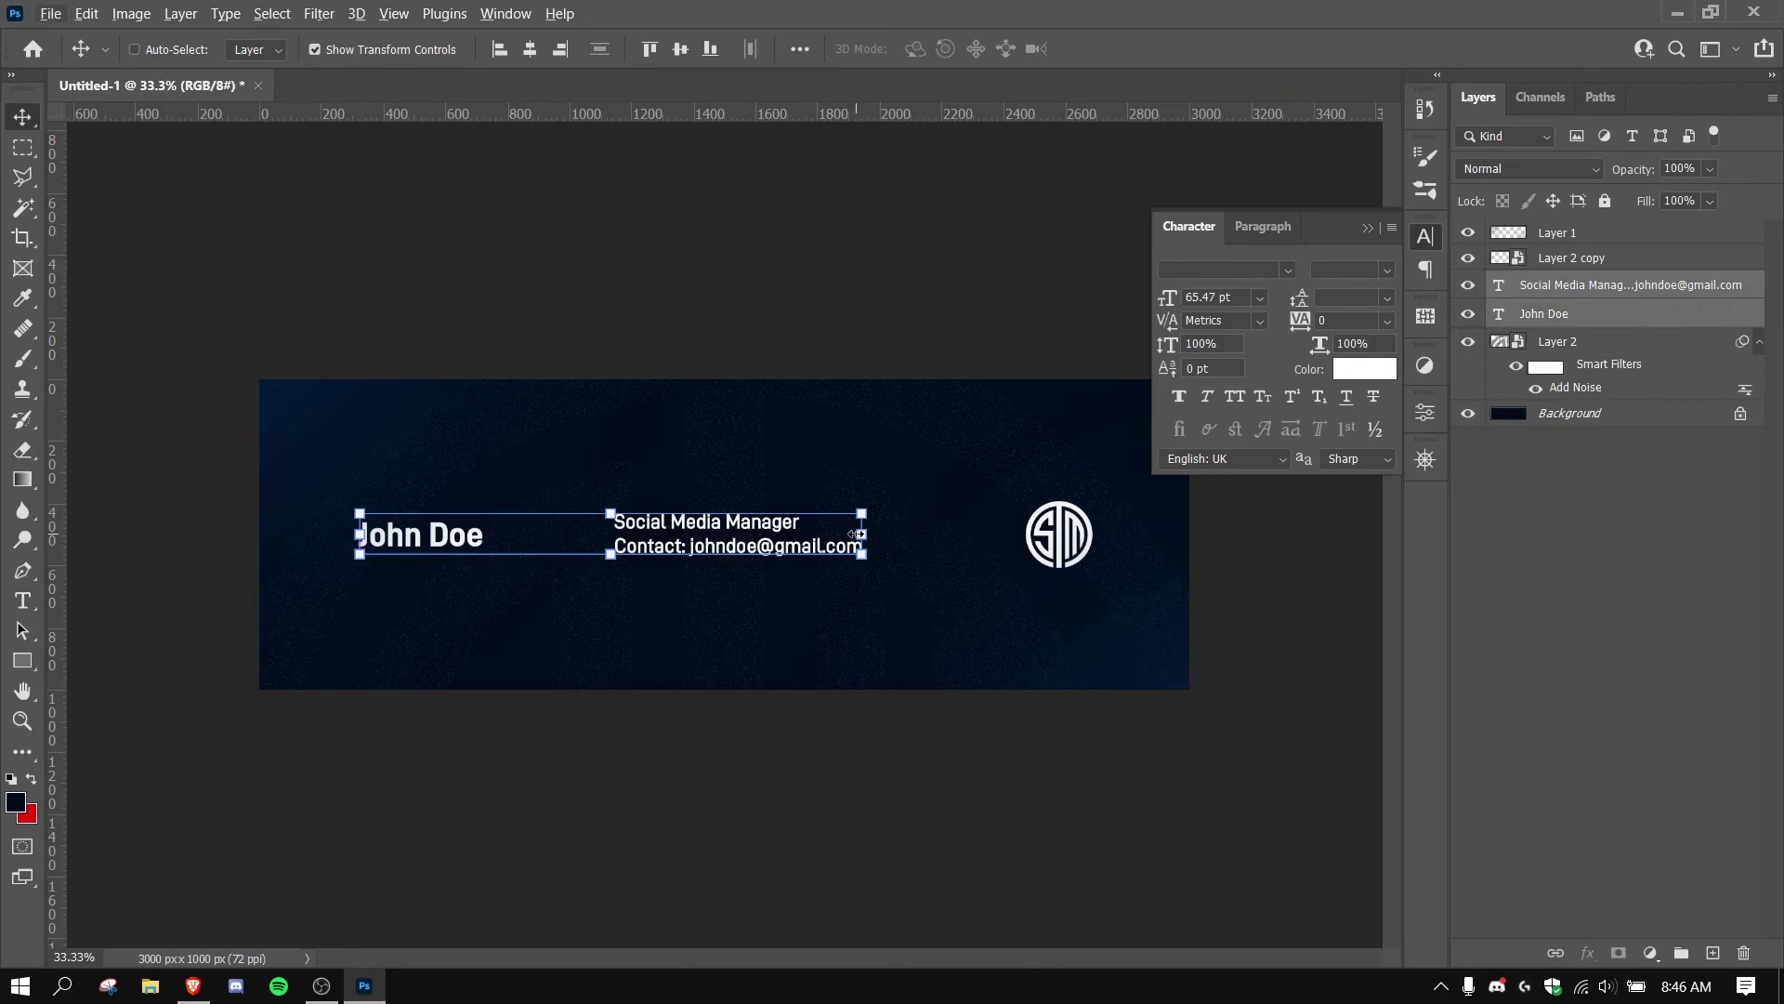
pyautogui.moveTo(855, 534); pyautogui.dragTo(827, 534)
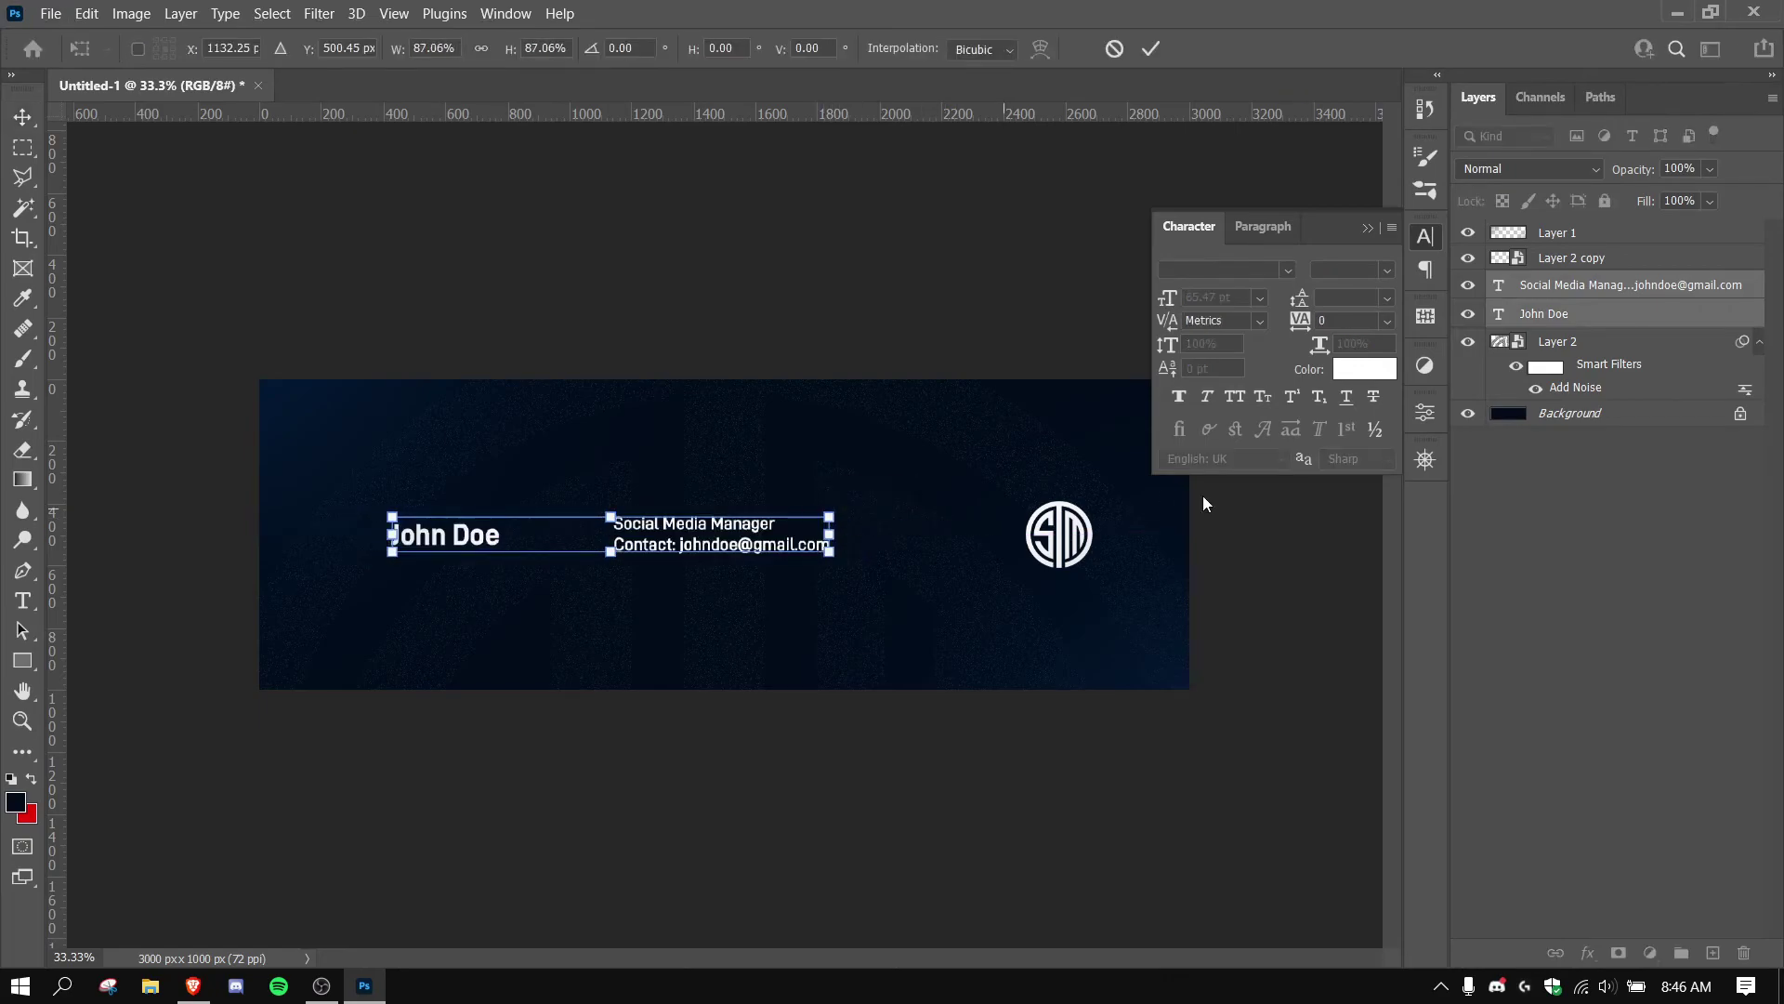
pyautogui.press('Return')
# Nudge the title block down and shrink it to about 77%.
pyautogui.click(1547, 296)
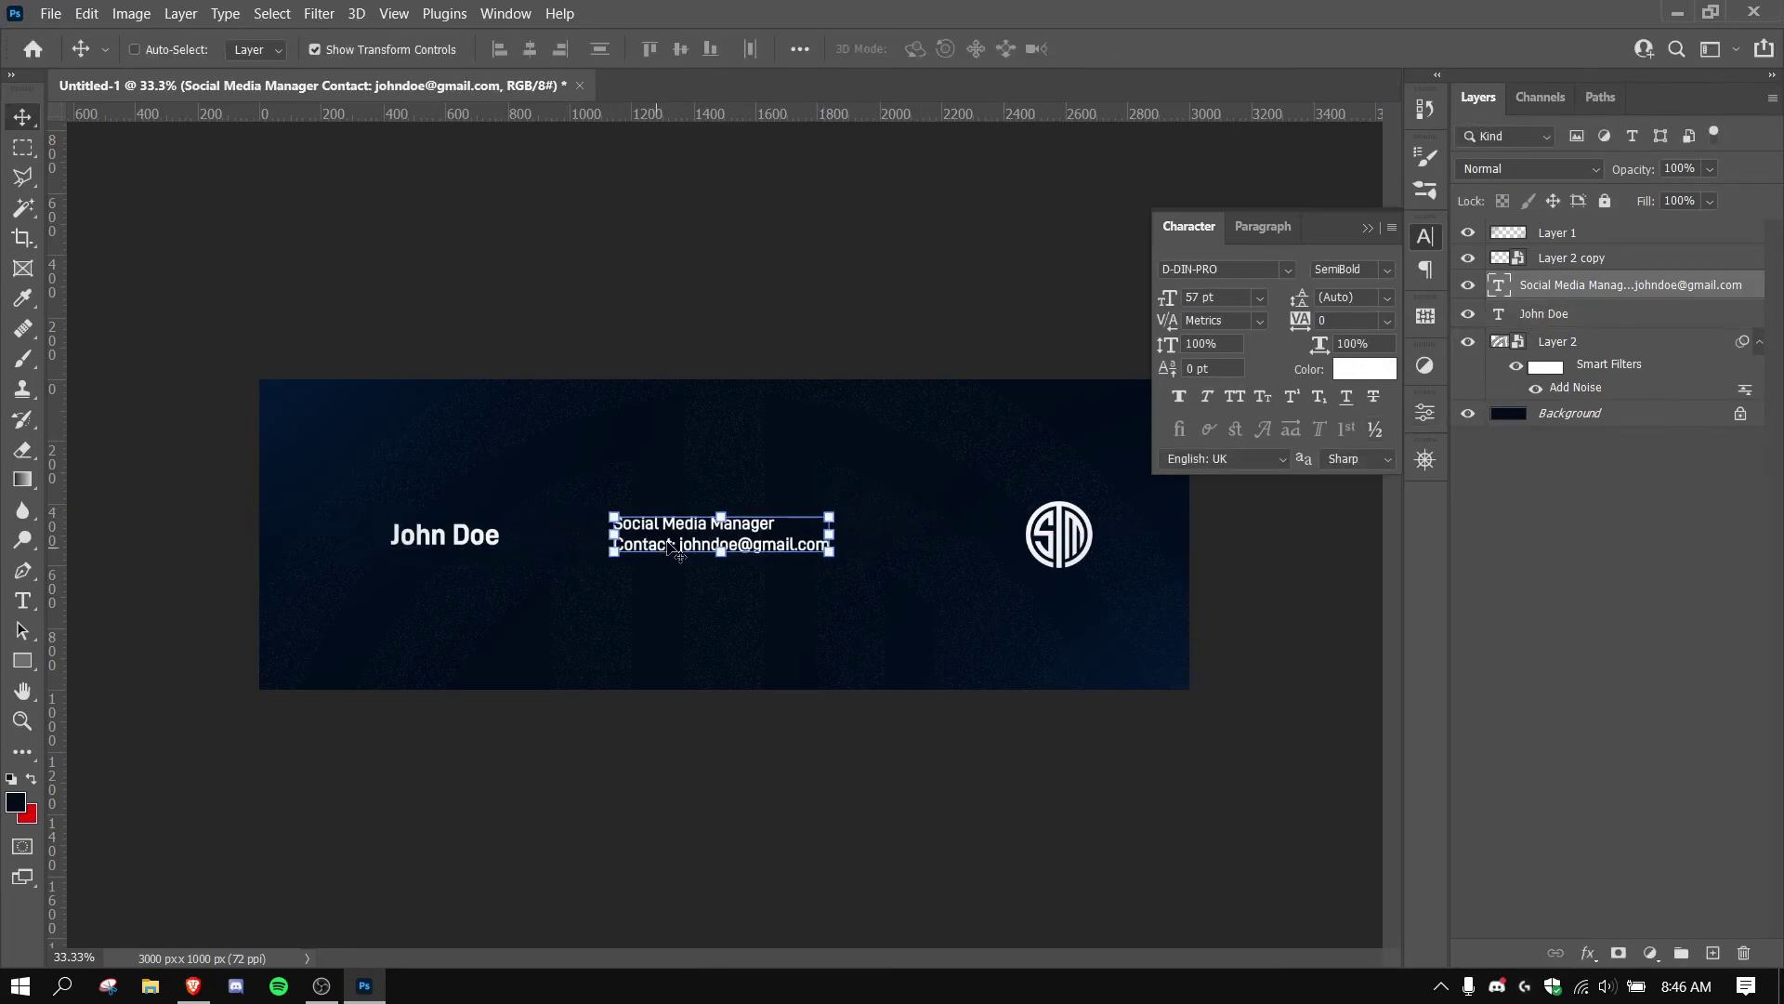
pyautogui.moveTo(671, 534); pyautogui.dragTo(657, 546)
pyautogui.hotkey('ctrl', 't')
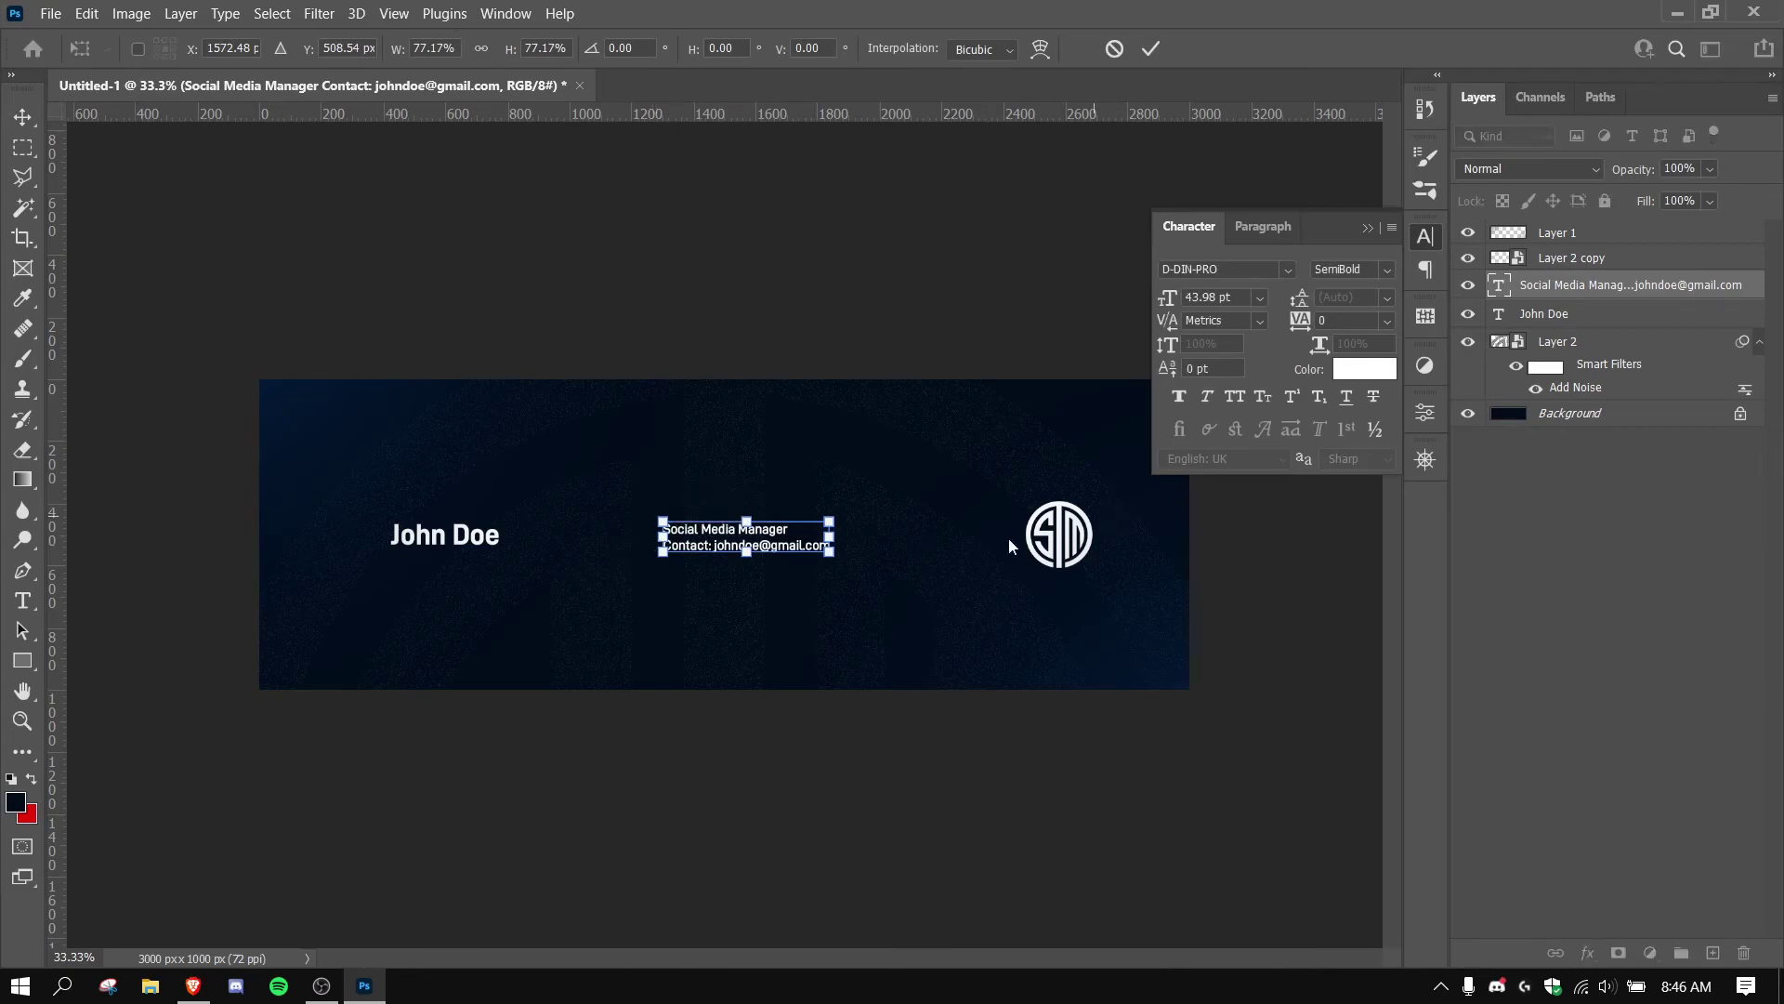
pyautogui.press('Return')
# Vertically centre and evenly distribute name, title block and logo, shifting the row slightly left.
pyautogui.click(1590, 316)
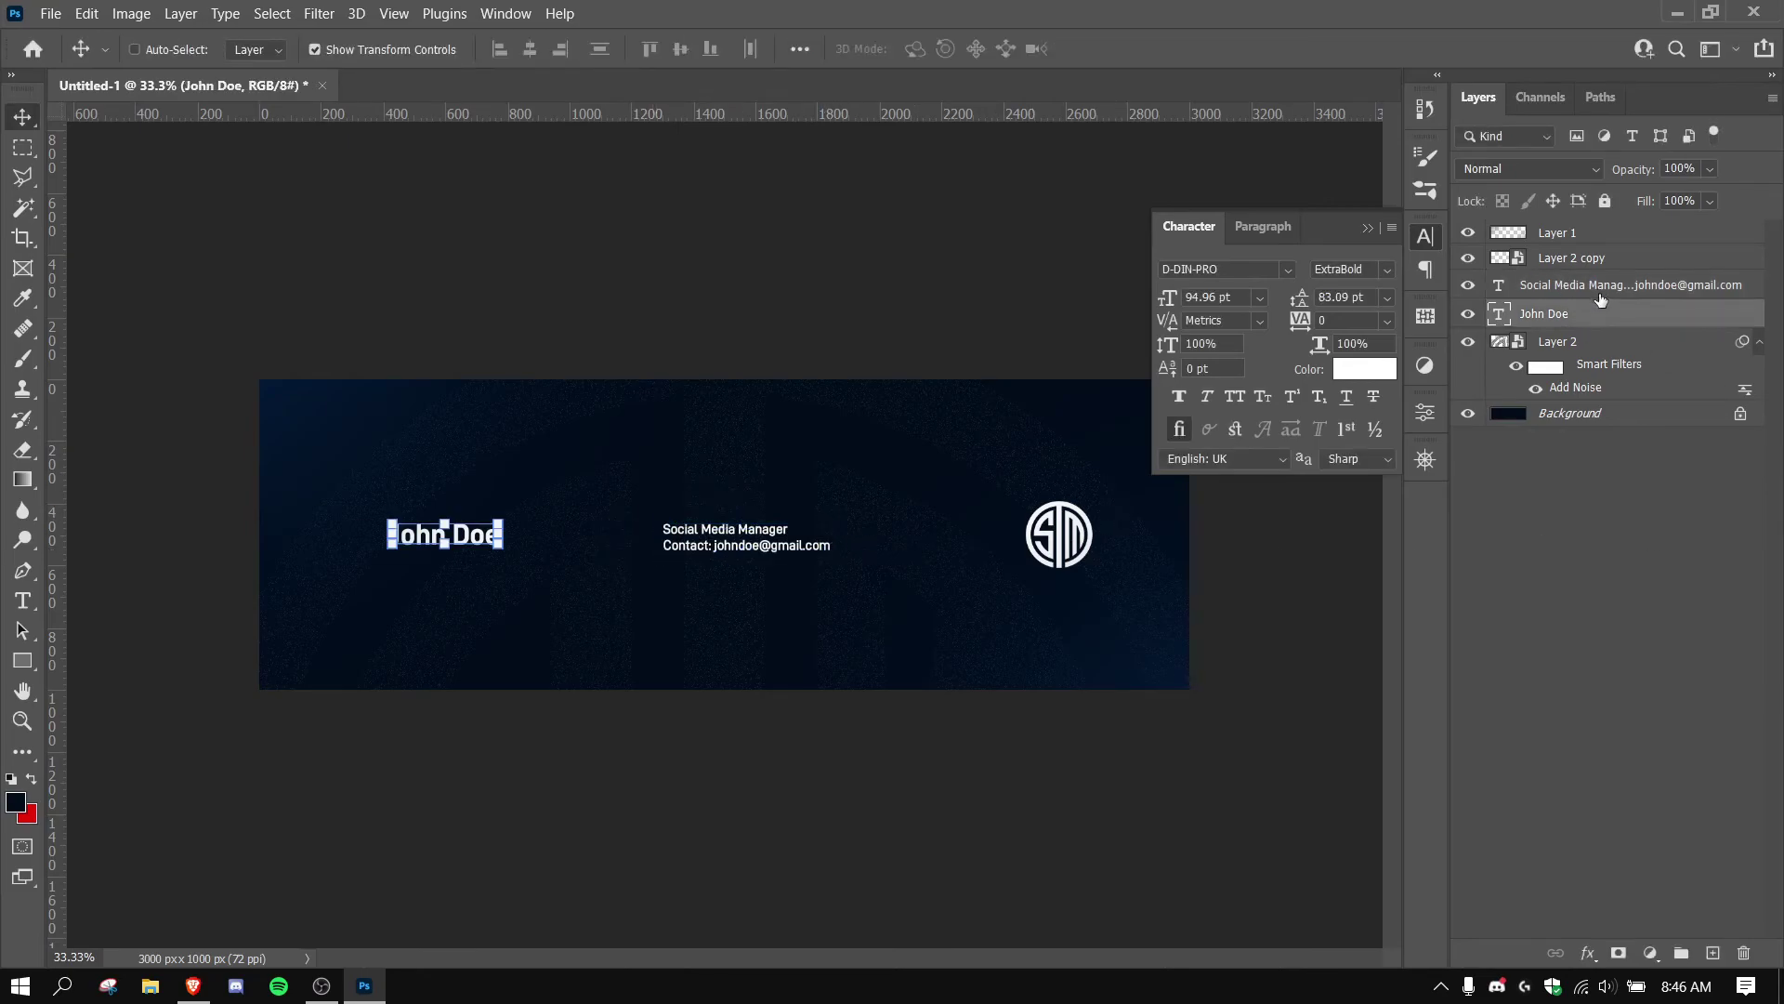
pyautogui.keyDown('shift'); pyautogui.click(1582, 242); pyautogui.keyUp('shift')
pyautogui.click(1585, 260)
pyautogui.keyDown('shift'); pyautogui.click(1578, 316); pyautogui.keyUp('shift')
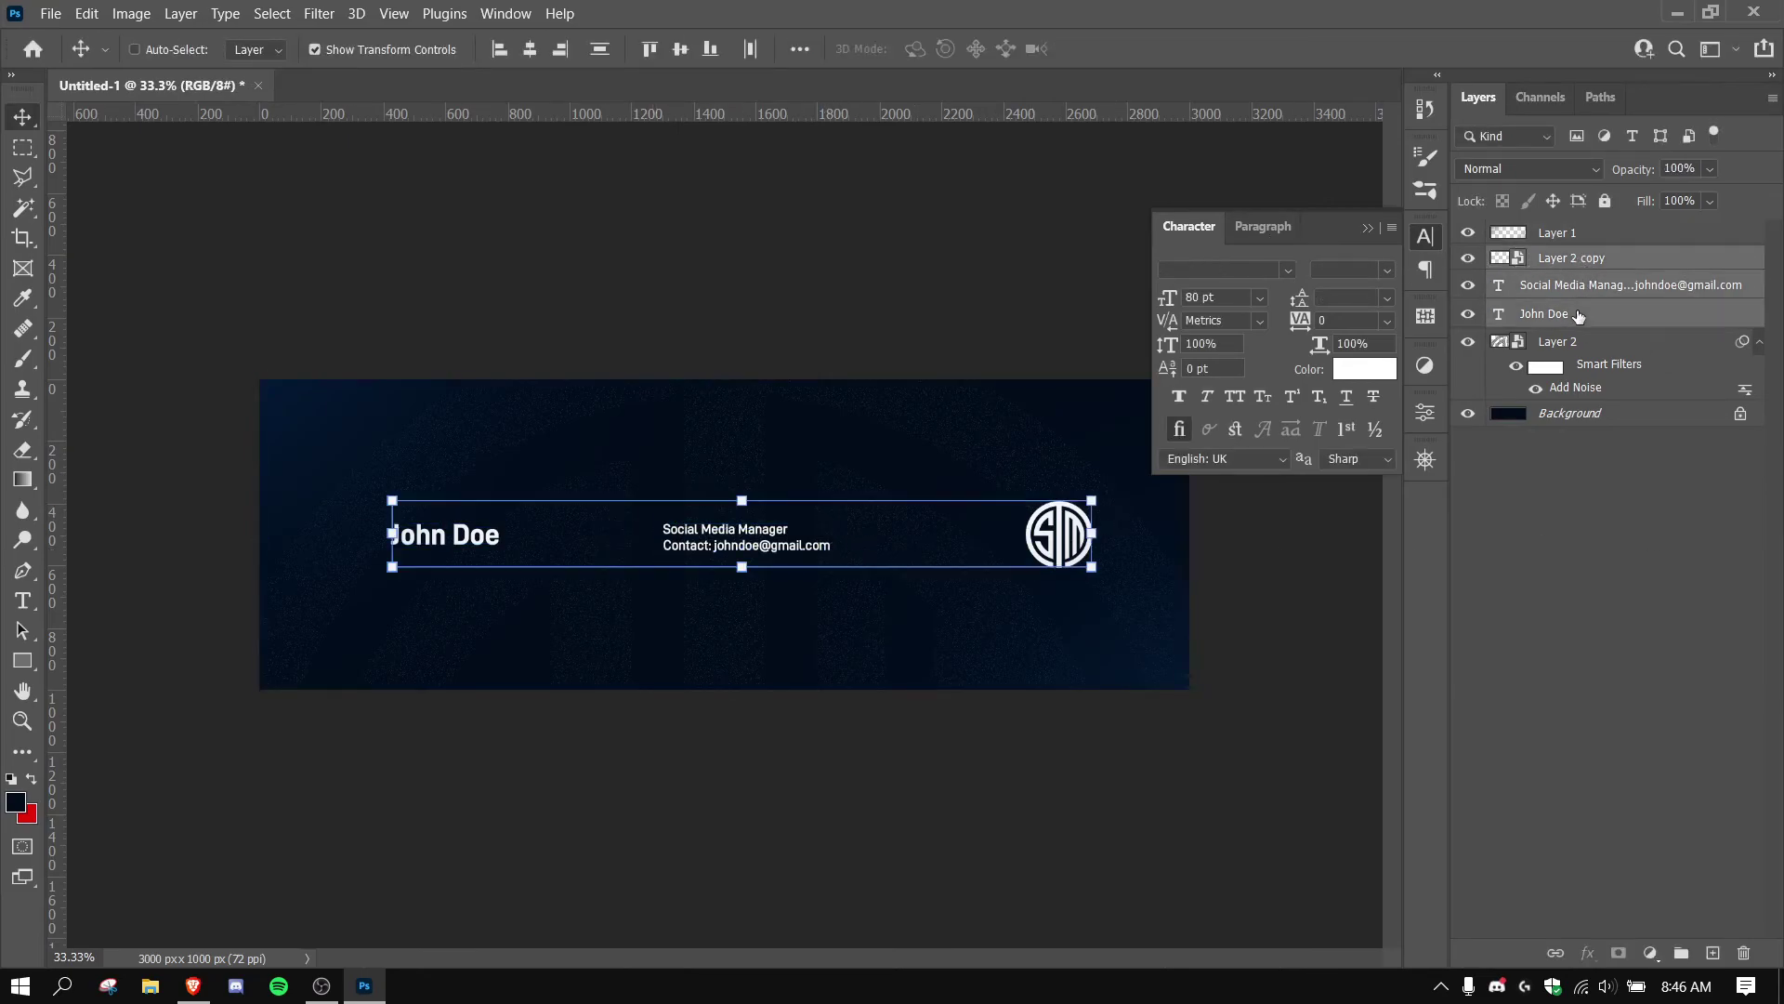
pyautogui.click(680, 48)
pyautogui.click(750, 48)
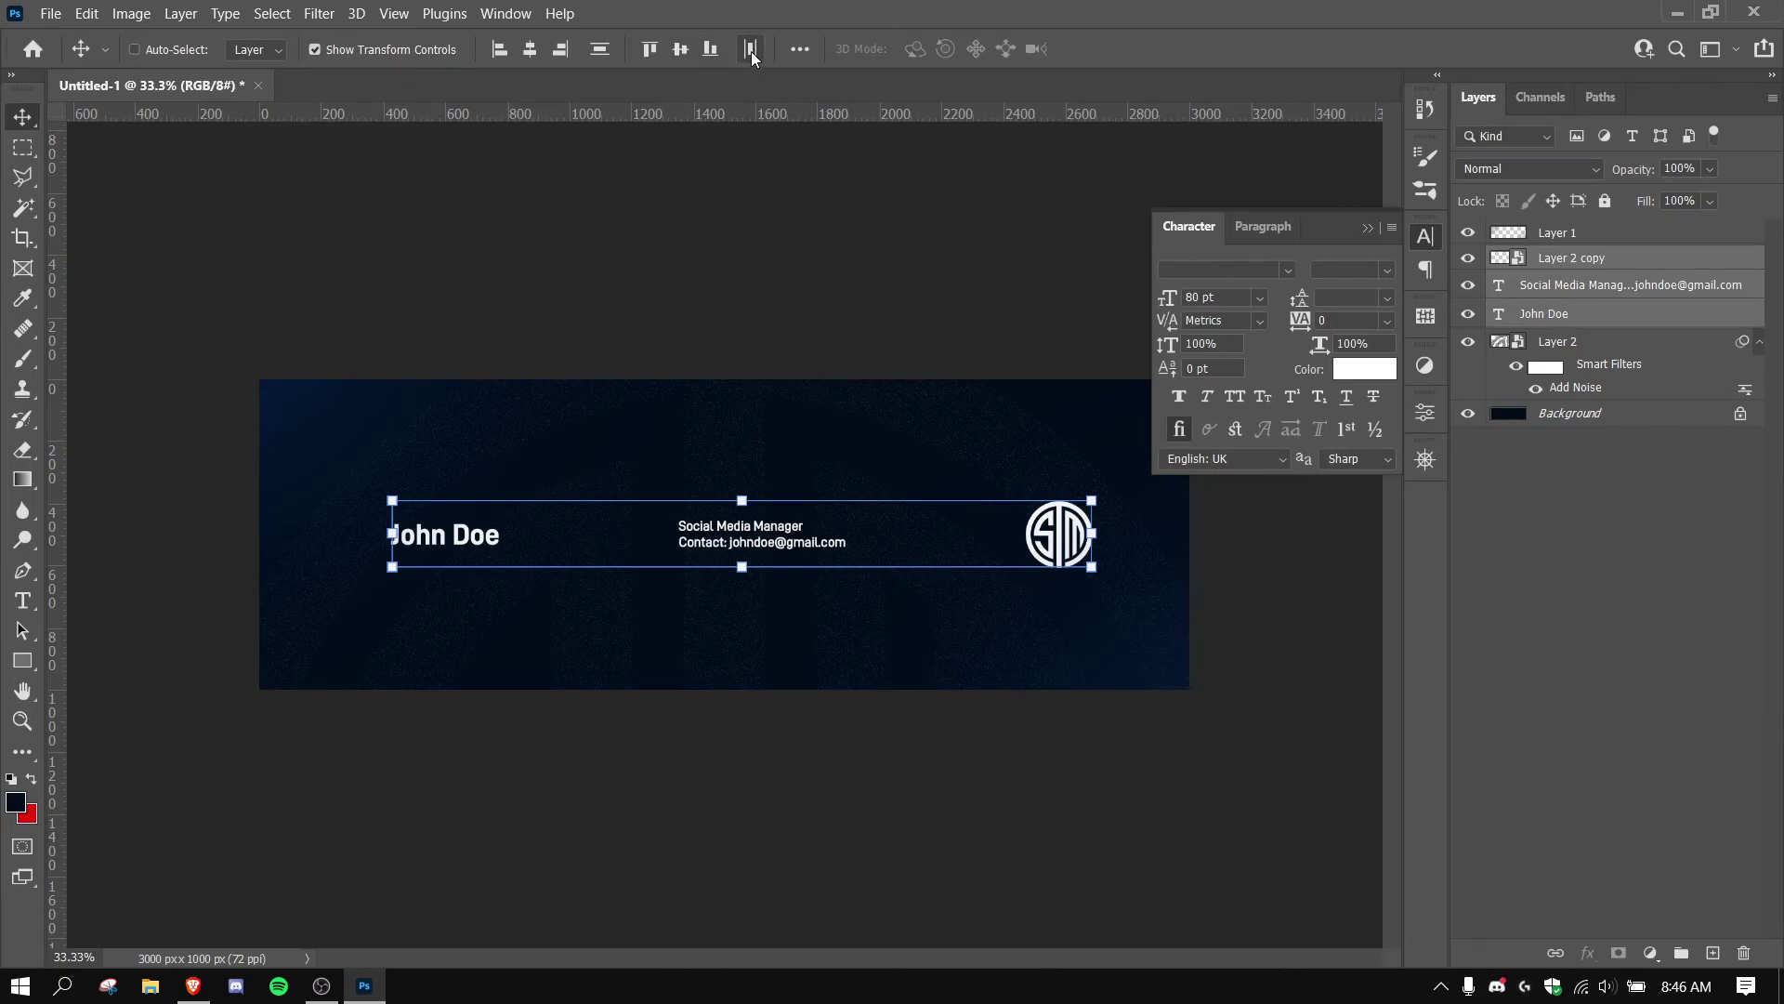
pyautogui.moveTo(788, 548); pyautogui.dragTo(769, 548)
pyautogui.click(1425, 240)
pyautogui.click(1567, 426)
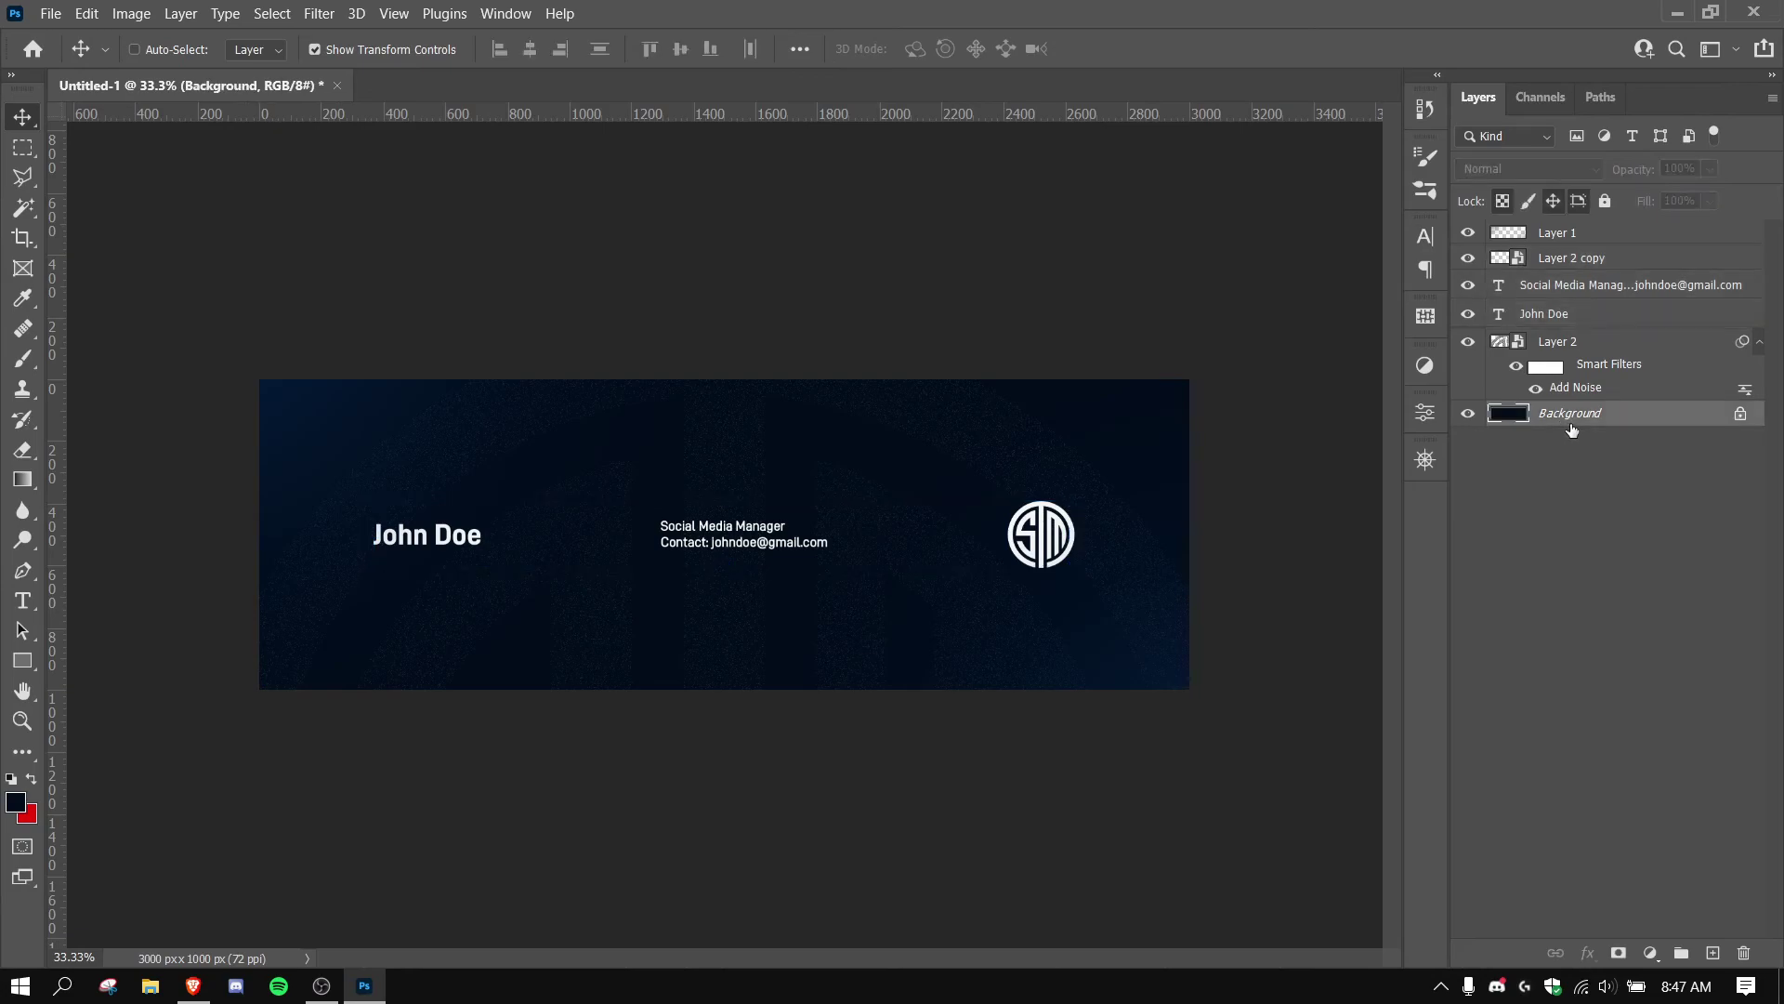
pyautogui.hotkey('ctrl', '+')
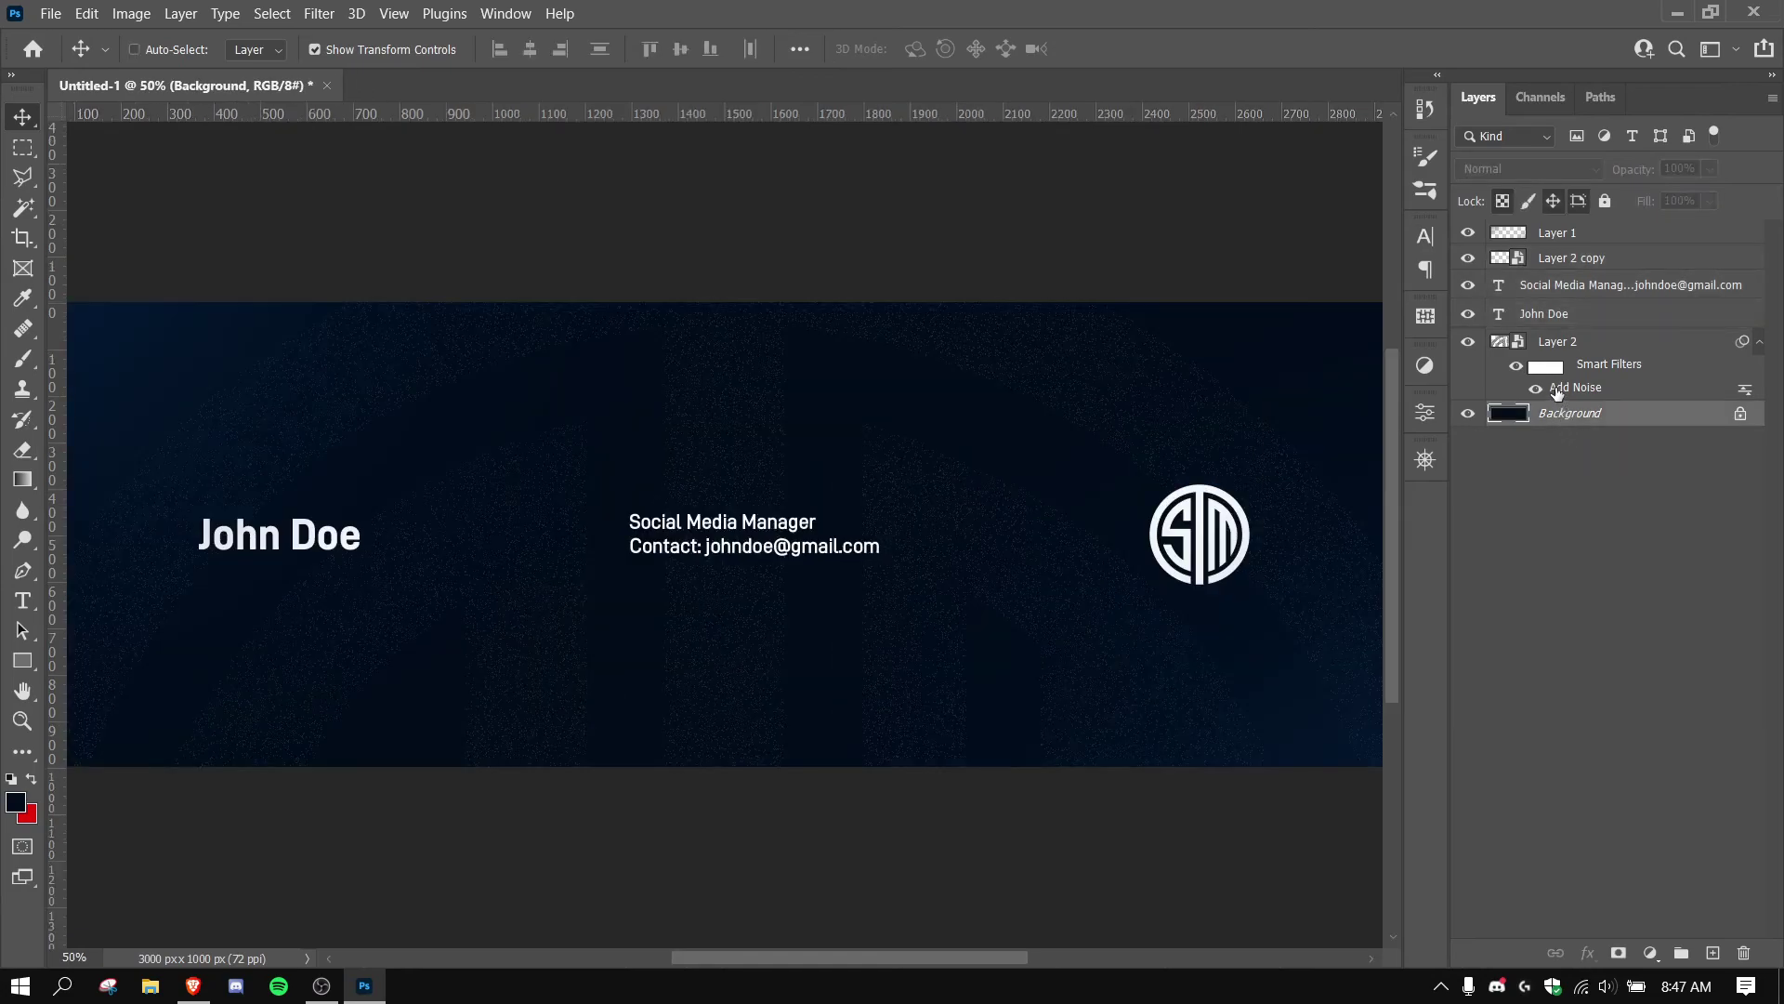
pyautogui.click(1570, 353)
pyautogui.hotkey('ctrl', '-')
pyautogui.hotkey('ctrl', '-')
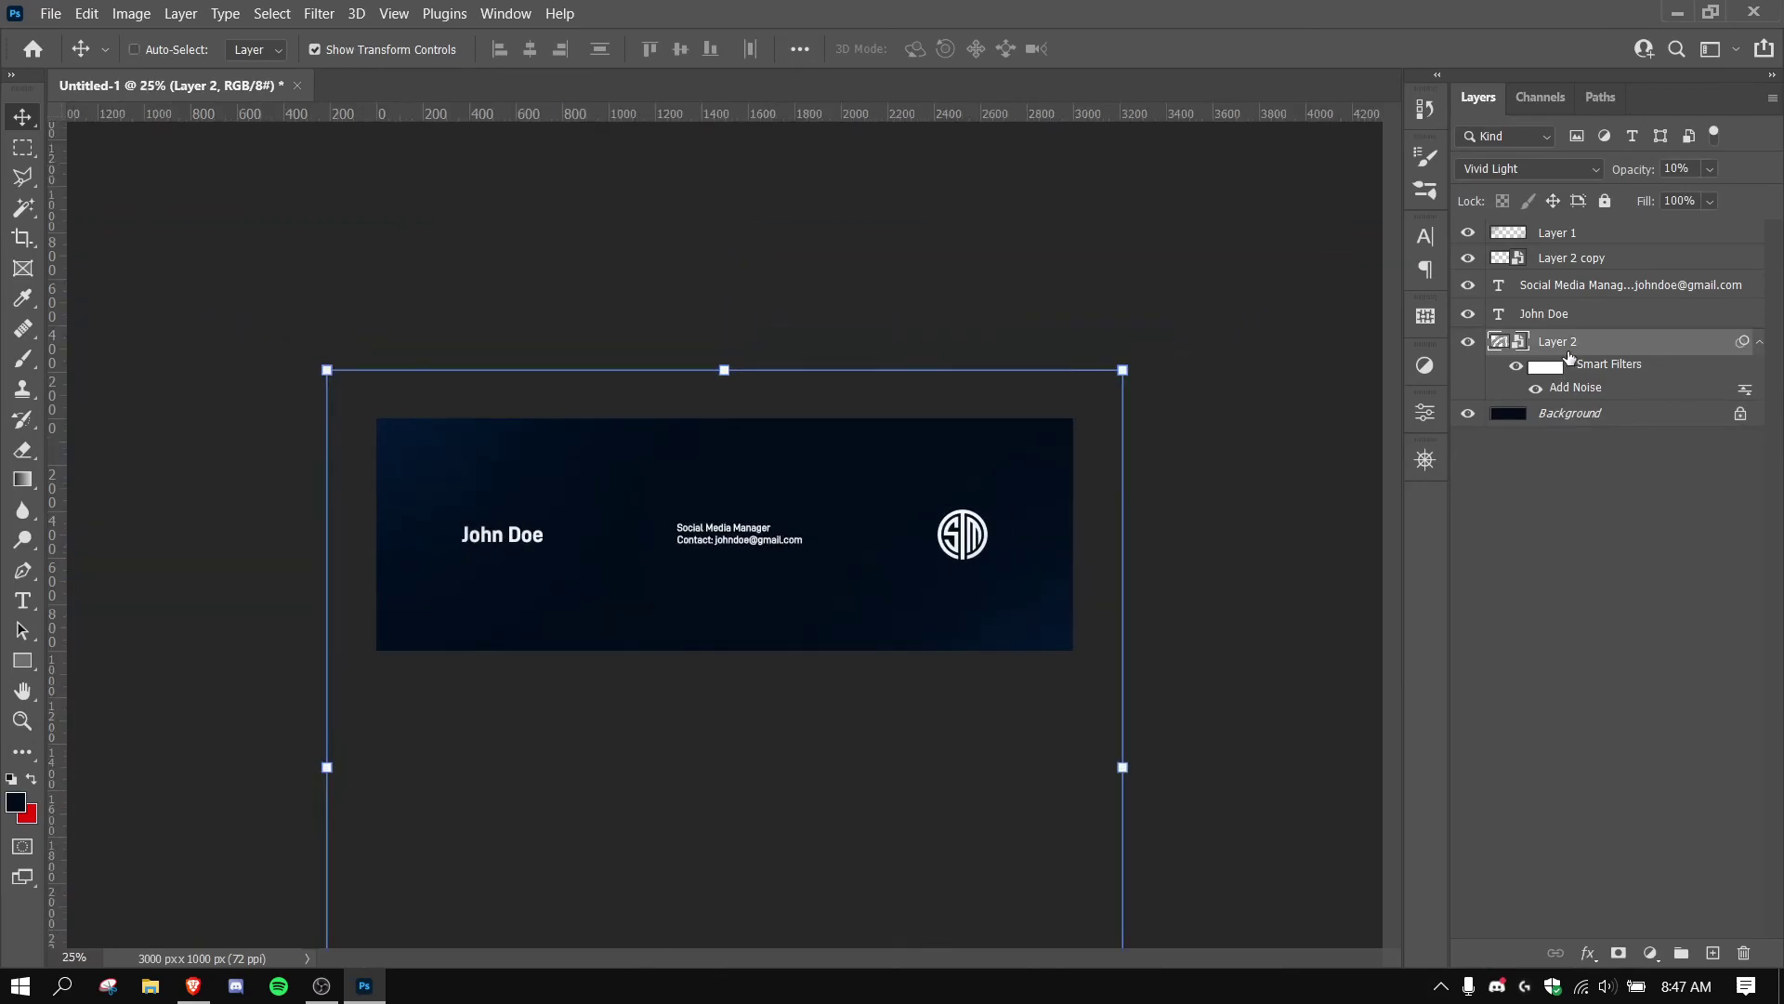
pyautogui.hotkey('ctrl', '+')
pyautogui.hotkey('ctrl', '+')
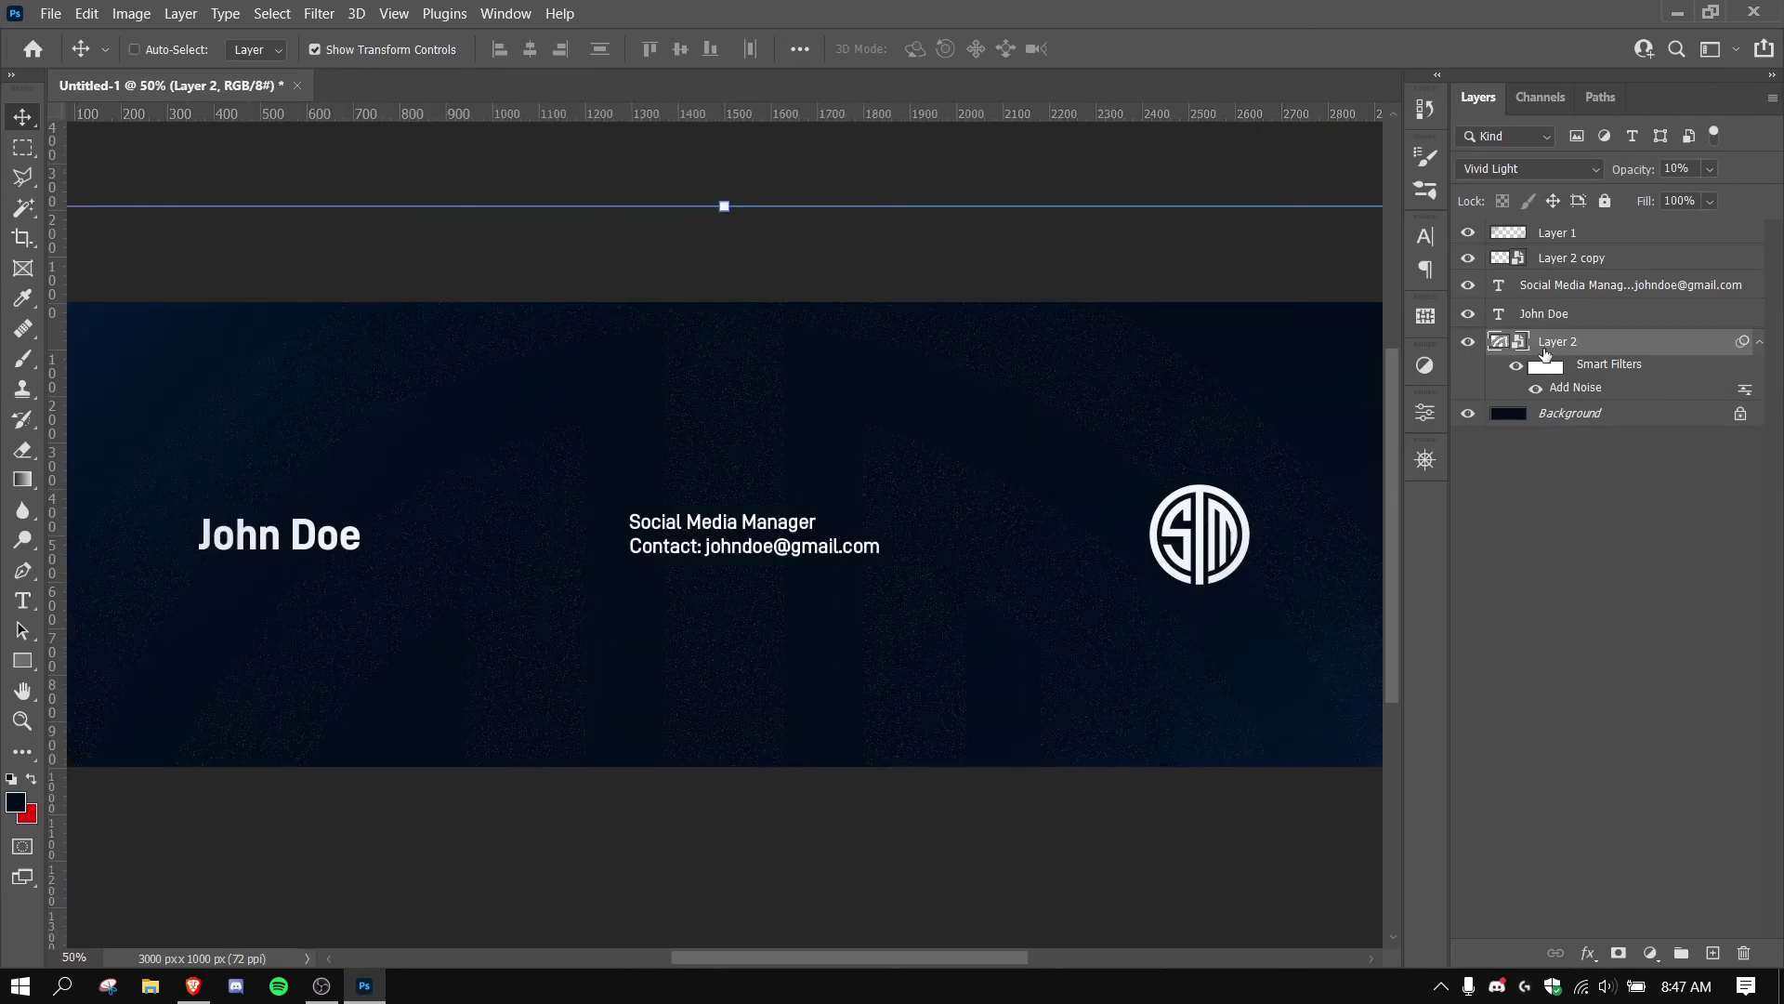
pyautogui.hotkey('ctrl', '-')
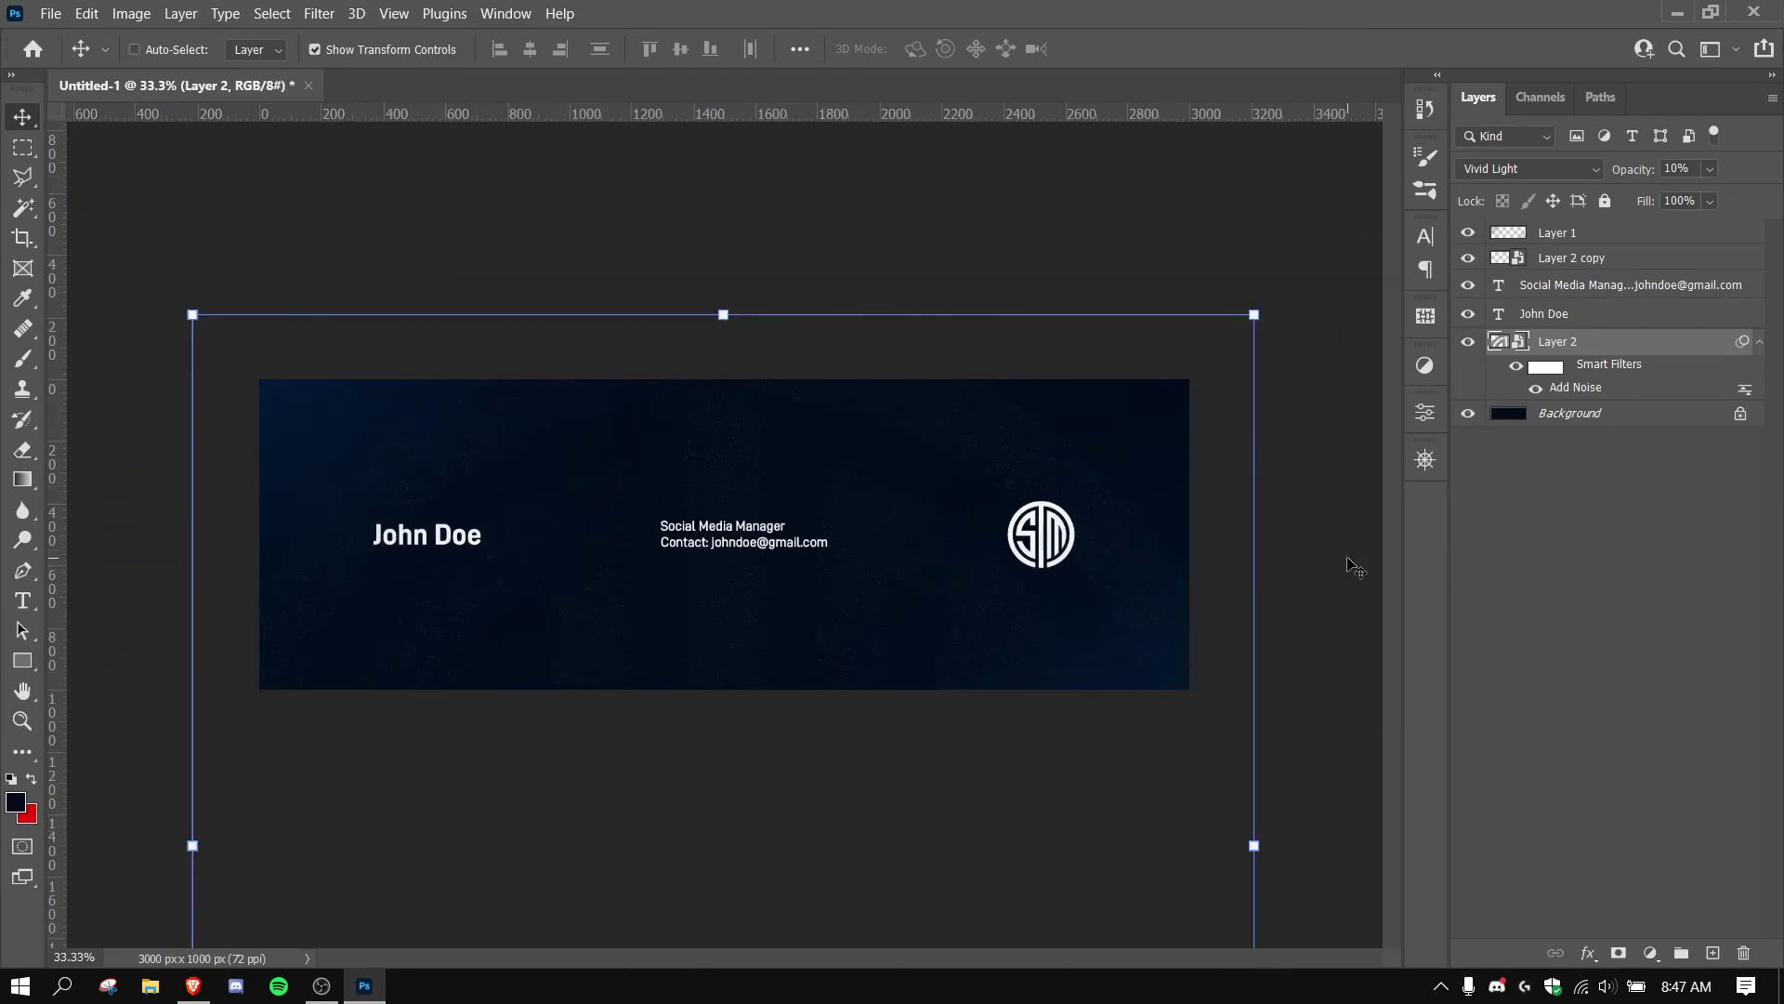